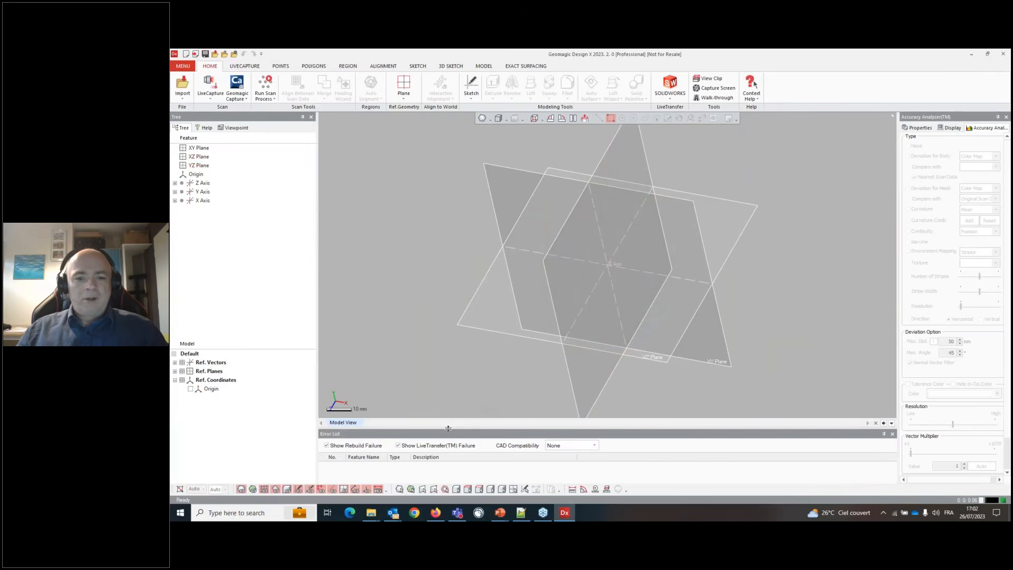
- Shrink the error list panel and import the Turbine_DX.stl scan mesh from the Downloads folder
{"action": "left_click_drag", "start_coordinate": [448, 428], "coordinate": [449, 471]}
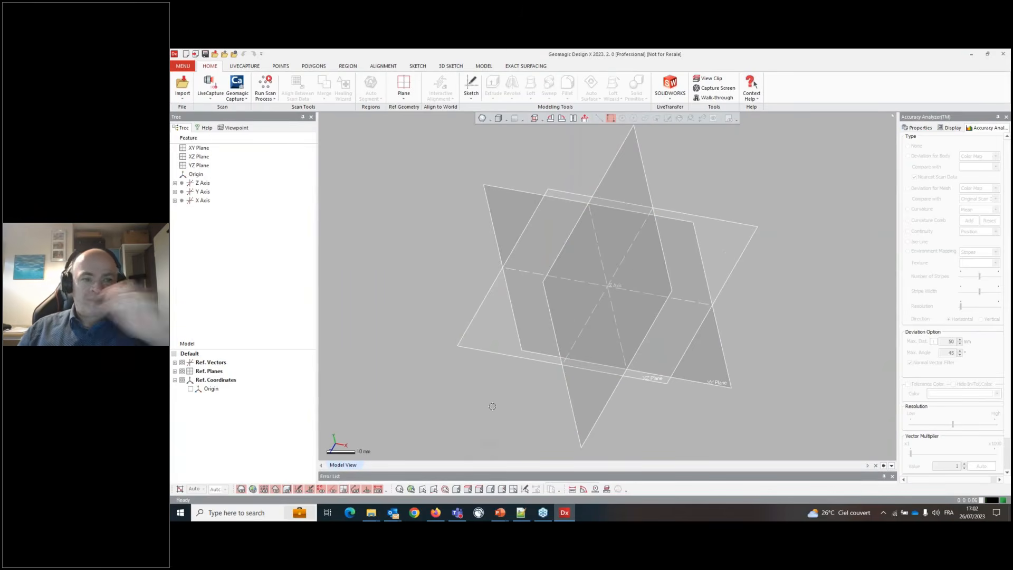
{"action": "left_click", "coordinate": [218, 55]}
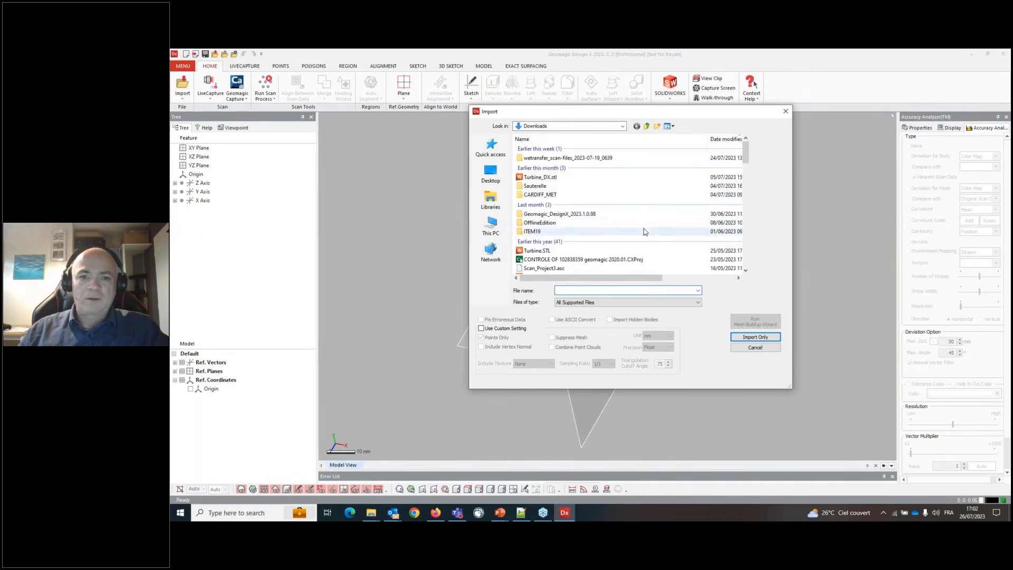
{"action": "double_click", "coordinate": [567, 180]}
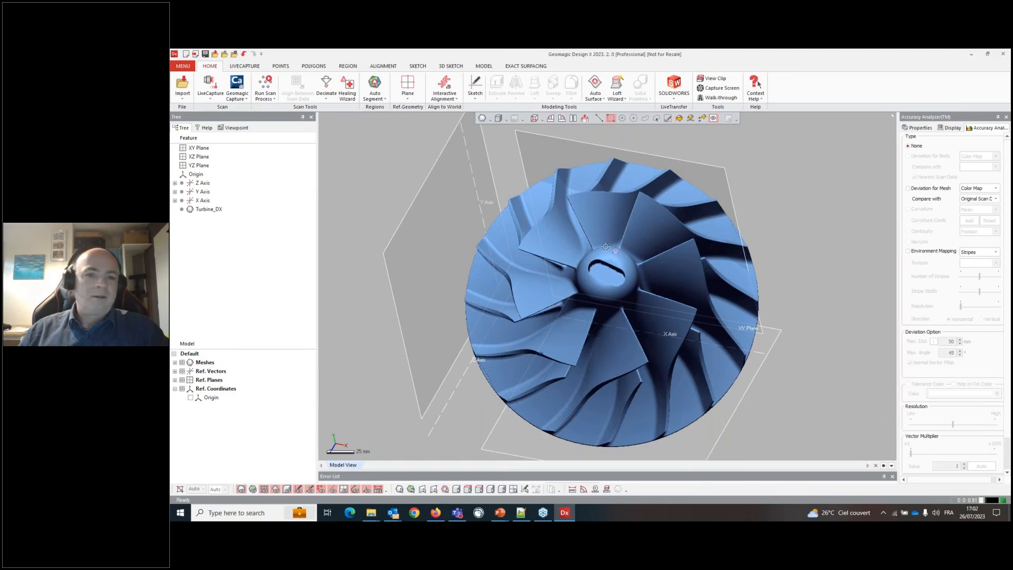
- Inspect the turbine mesh by orbiting and zooming around the blades, hub and base
{"action": "right_click_drag", "start_coordinate": [629, 300], "coordinate": [550, 288]}
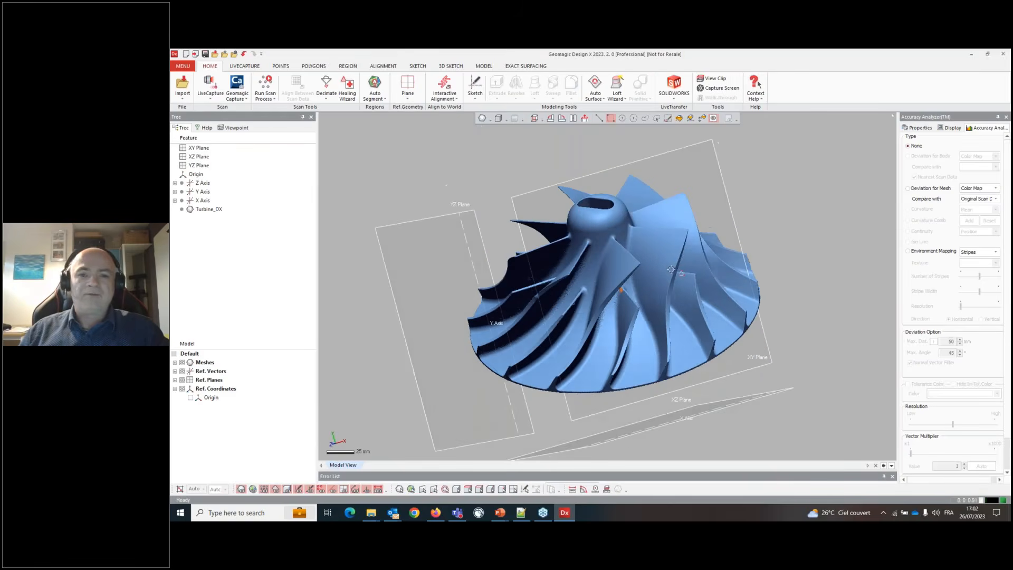
{"action": "scroll", "coordinate": [550, 288], "scroll_direction": "up", "scroll_amount": 3}
{"action": "right_click_drag", "start_coordinate": [649, 307], "coordinate": [581, 288]}
{"action": "scroll", "coordinate": [624, 295], "scroll_direction": "up", "scroll_amount": 3}
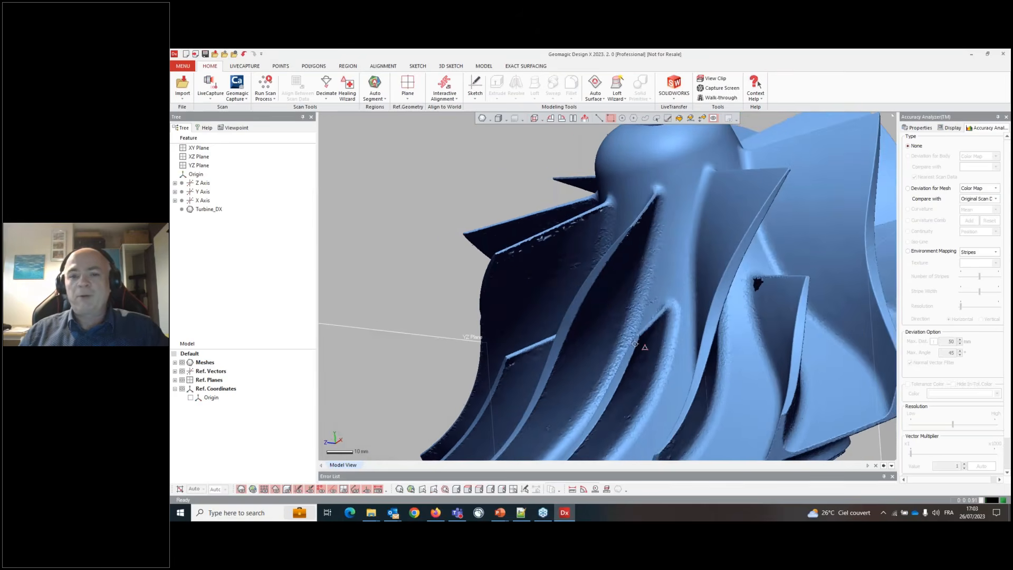
{"action": "scroll", "coordinate": [645, 346], "scroll_direction": "up", "scroll_amount": 1}
{"action": "scroll", "coordinate": [644, 346], "scroll_direction": "up", "scroll_amount": 5}
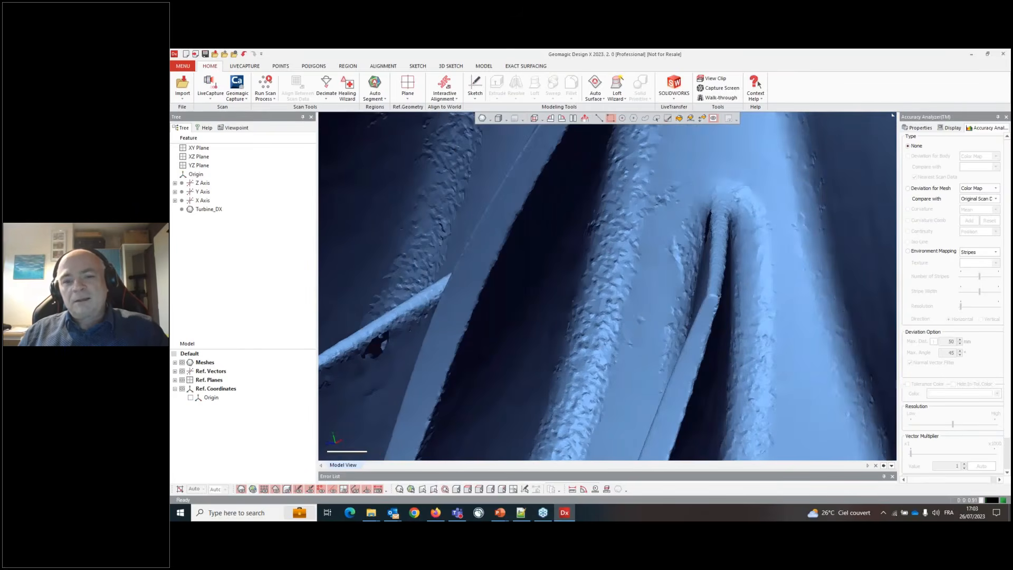
{"action": "scroll", "coordinate": [636, 311], "scroll_direction": "down", "scroll_amount": 5}
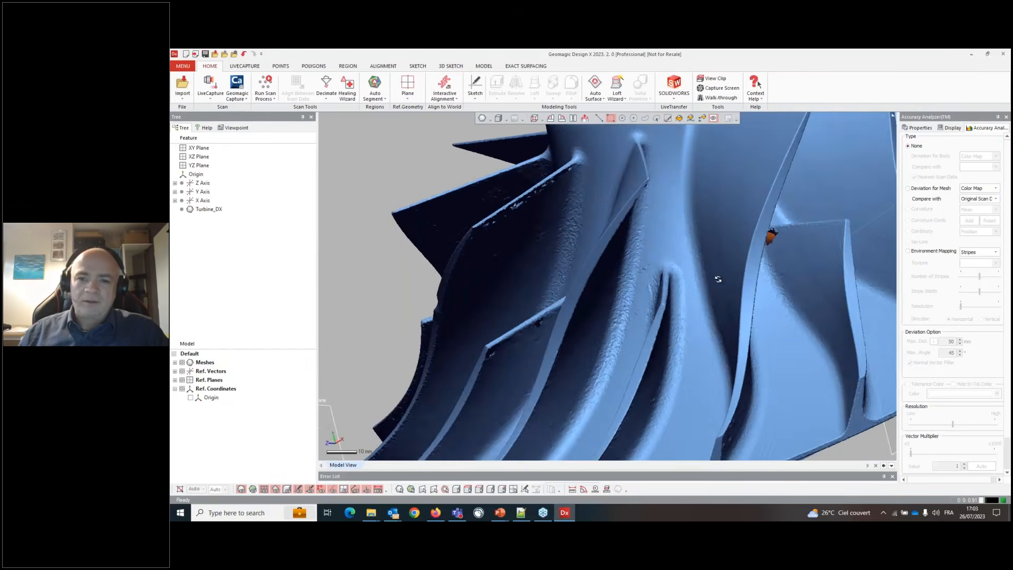
{"action": "right_click_drag", "start_coordinate": [717, 278], "coordinate": [695, 250]}
{"action": "scroll", "coordinate": [594, 298], "scroll_direction": "down", "scroll_amount": 3}
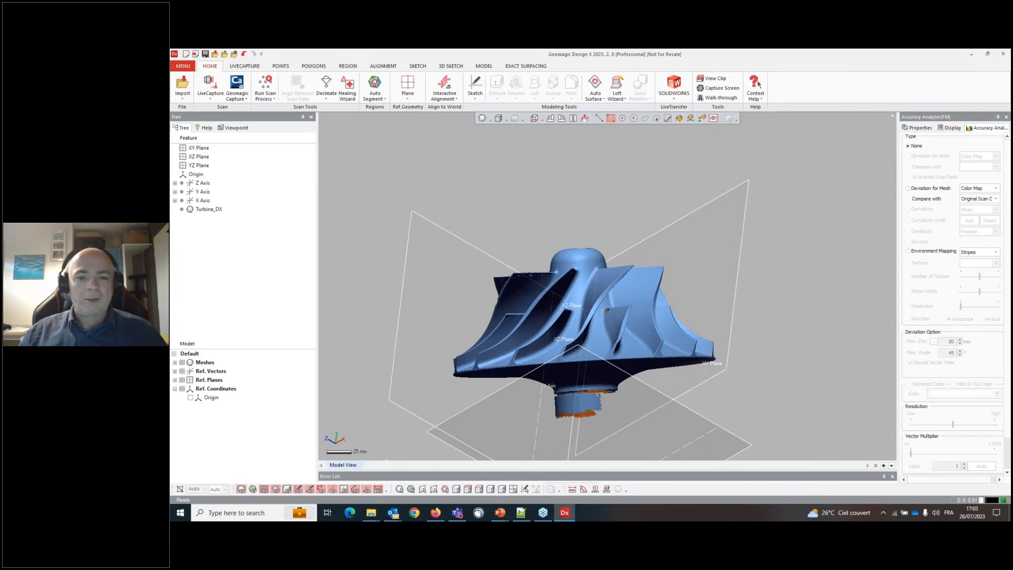
{"action": "scroll", "coordinate": [548, 401], "scroll_direction": "up", "scroll_amount": 4}
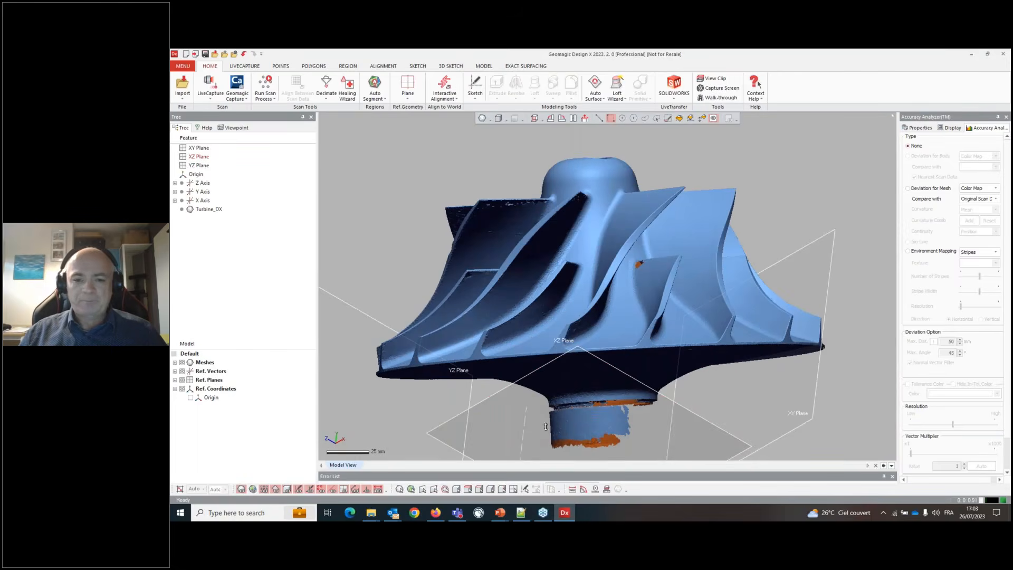
{"action": "scroll", "coordinate": [545, 427], "scroll_direction": "up", "scroll_amount": 6}
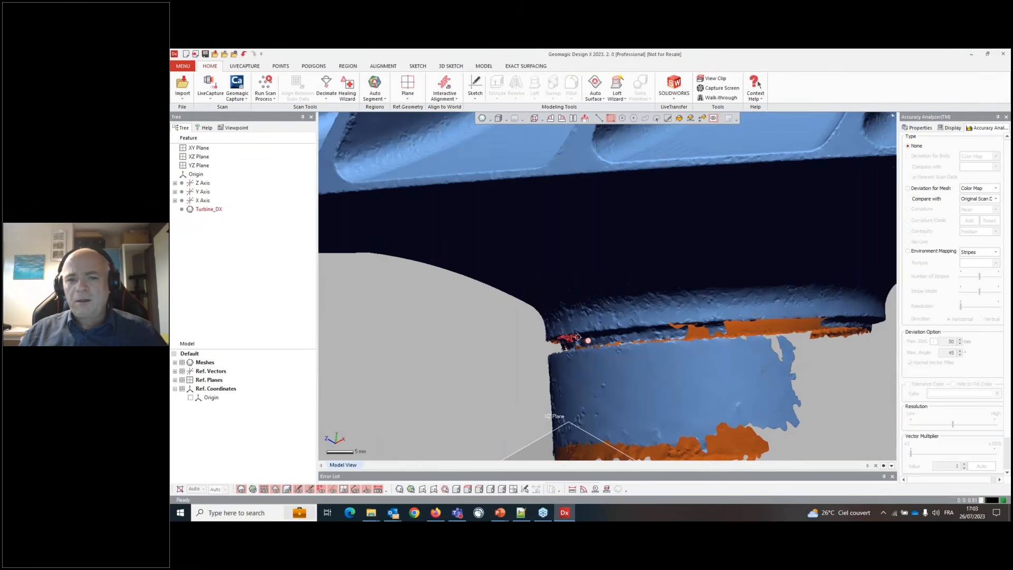
{"action": "mouse_move", "coordinate": [577, 337]}
{"action": "right_mouse_down"}
{"action": "mouse_move", "coordinate": [565, 350]}
{"action": "mouse_move", "coordinate": [650, 303]}
{"action": "mouse_move", "coordinate": [643, 308]}
{"action": "right_mouse_up"}
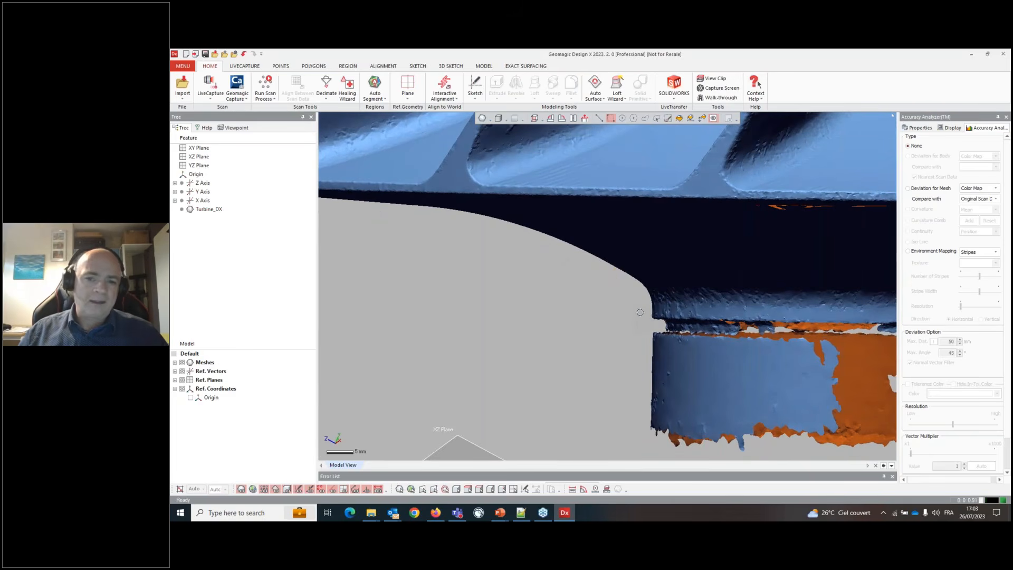
{"action": "scroll", "coordinate": [640, 312], "scroll_direction": "down", "scroll_amount": 6}
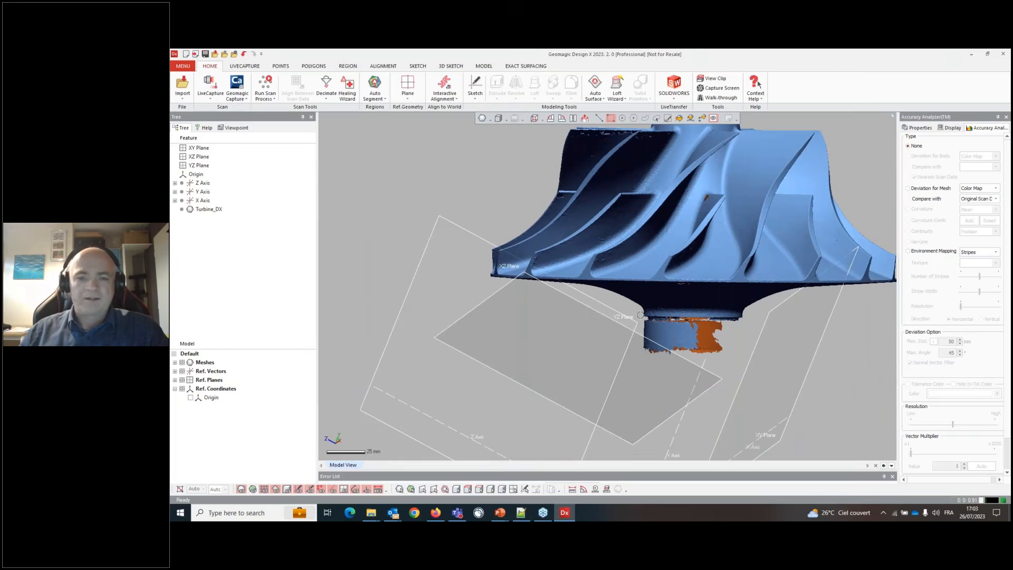
{"action": "right_click_drag", "start_coordinate": [640, 315], "coordinate": [719, 323]}
{"action": "scroll", "coordinate": [739, 299], "scroll_direction": "down", "scroll_amount": 3}
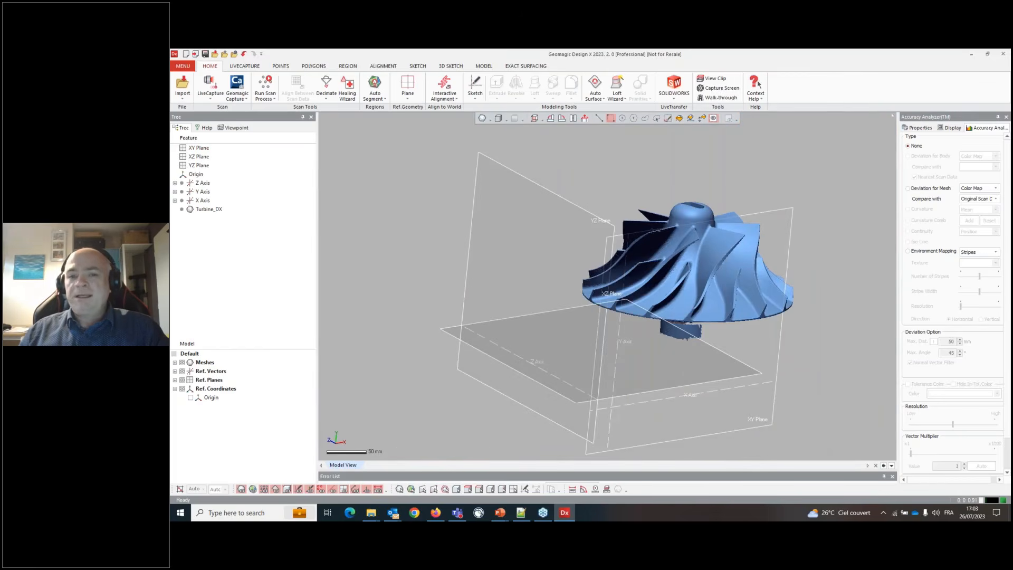
{"action": "right_click_drag", "start_coordinate": [640, 240], "coordinate": [648, 281]}
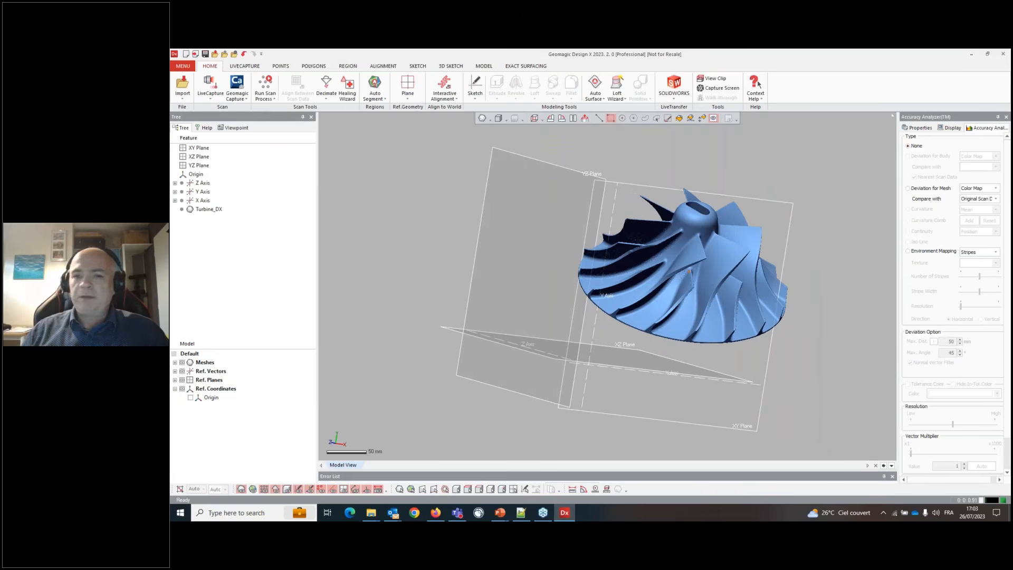
- Switch the view between the standard front and bottom orientations of the turbine
{"action": "key", "text": "alt+1"}
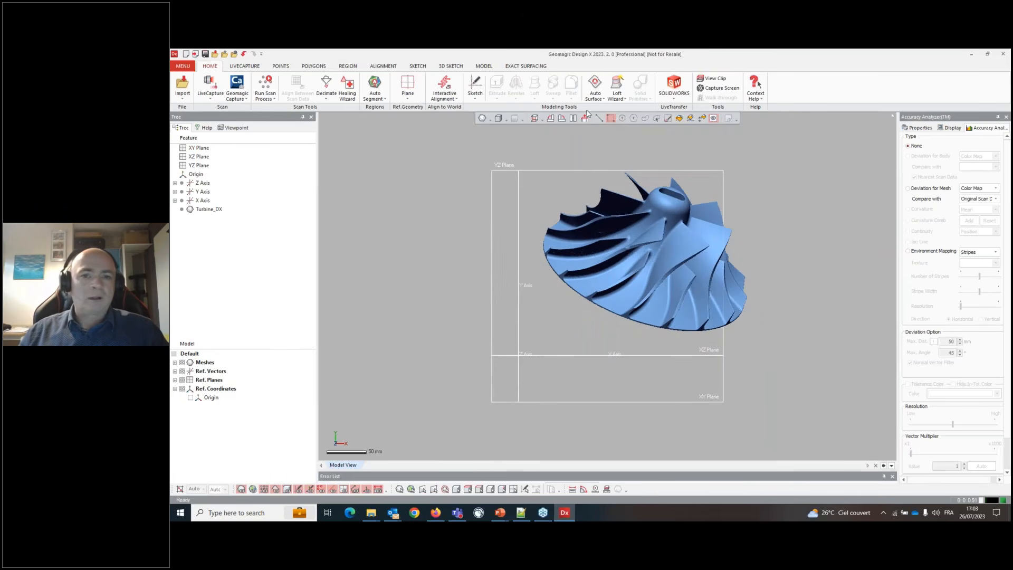
{"action": "left_click", "coordinate": [540, 120]}
{"action": "left_click", "coordinate": [536, 140]}
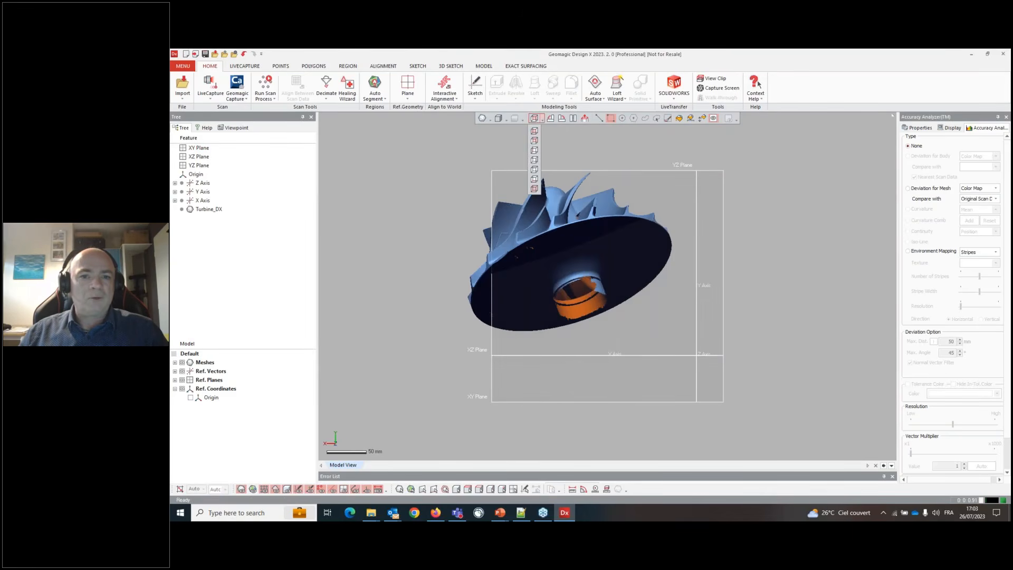
{"action": "left_click", "coordinate": [534, 131]}
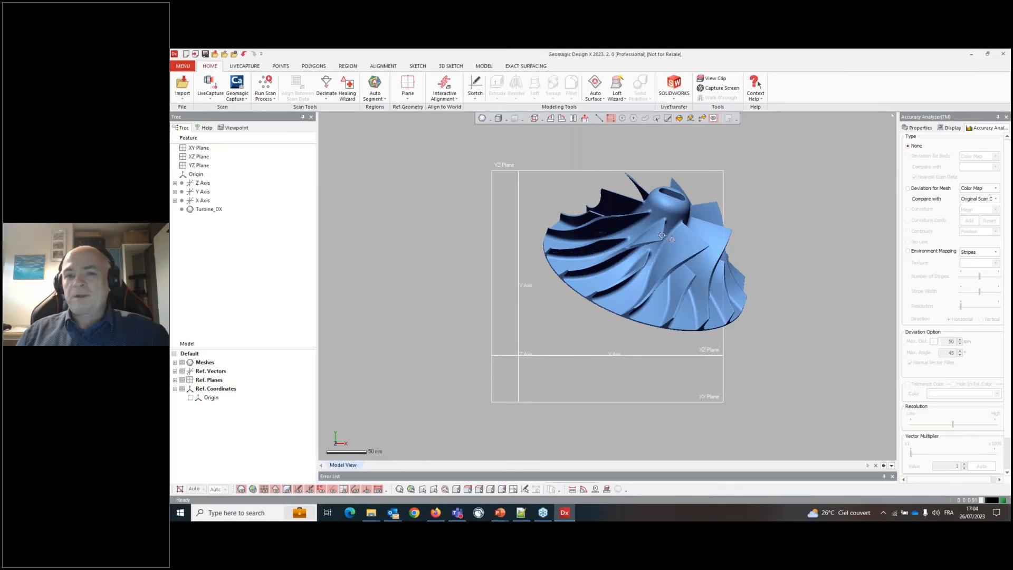
- Hide the reference planes in the model view
{"action": "mouse_move", "coordinate": [681, 270]}
{"action": "right_mouse_down"}
{"action": "mouse_move", "coordinate": [671, 201]}
{"action": "mouse_move", "coordinate": [654, 197]}
{"action": "mouse_move", "coordinate": [706, 153]}
{"action": "mouse_move", "coordinate": [676, 202]}
{"action": "right_mouse_up"}
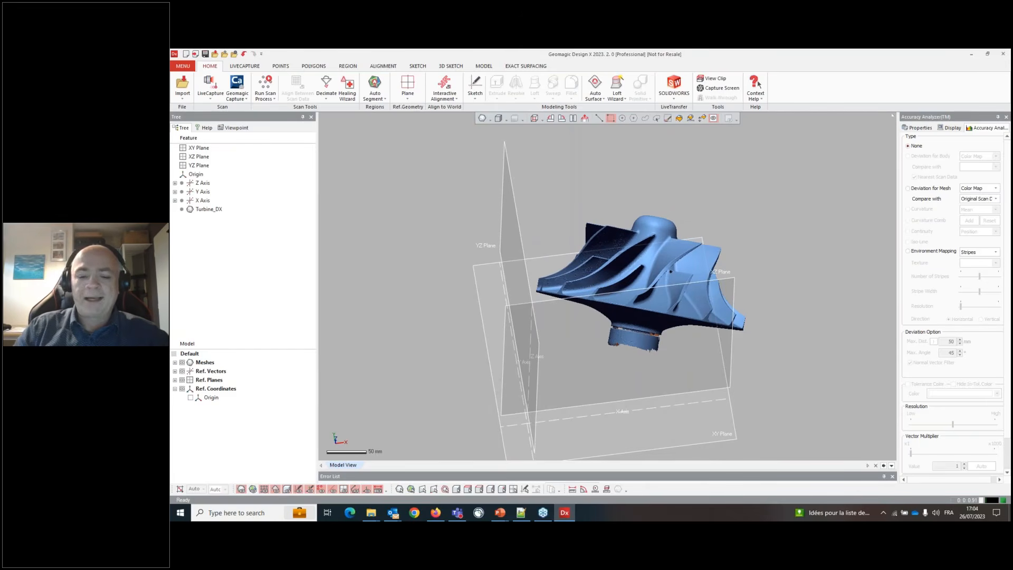
{"action": "key", "text": "ctrl+0"}
{"action": "key", "text": "ctrl+9"}
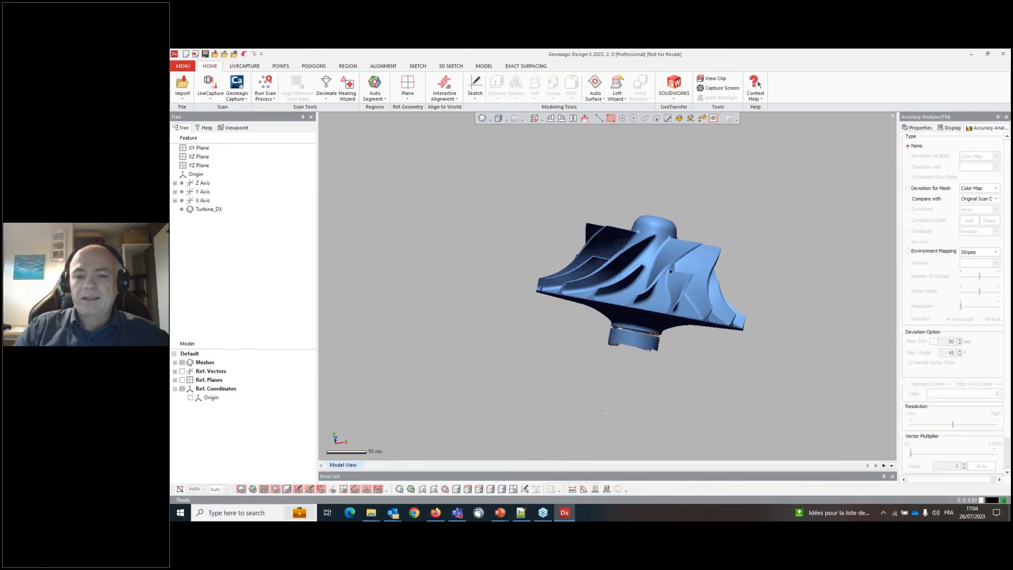
{"action": "right_click_drag", "start_coordinate": [677, 210], "coordinate": [642, 260]}
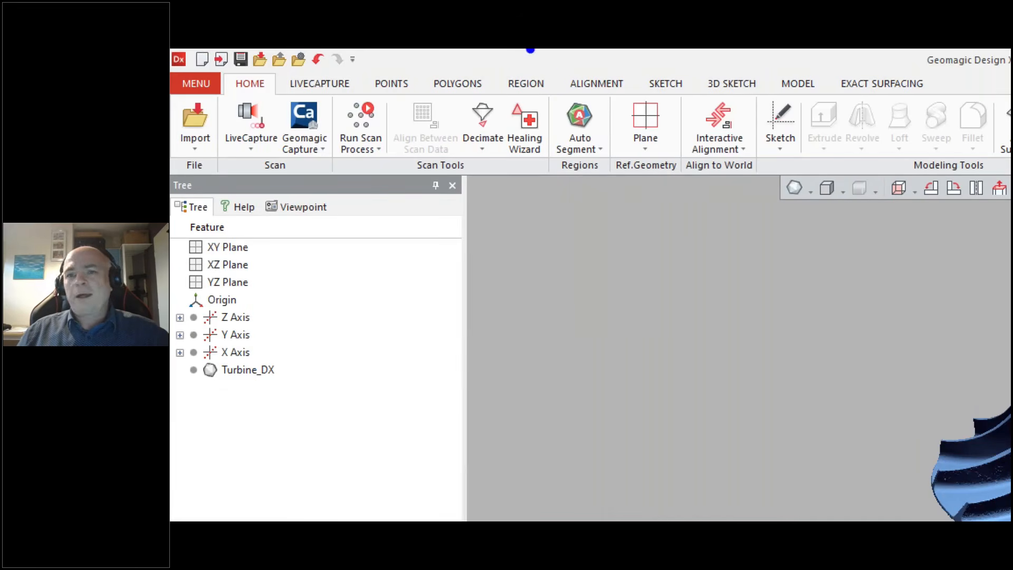
{"action": "mouse_move", "coordinate": [225, 90]}
{"action": "left_mouse_down"}
{"action": "mouse_move", "coordinate": [277, 69]}
{"action": "mouse_move", "coordinate": [211, 79]}
{"action": "left_mouse_up"}
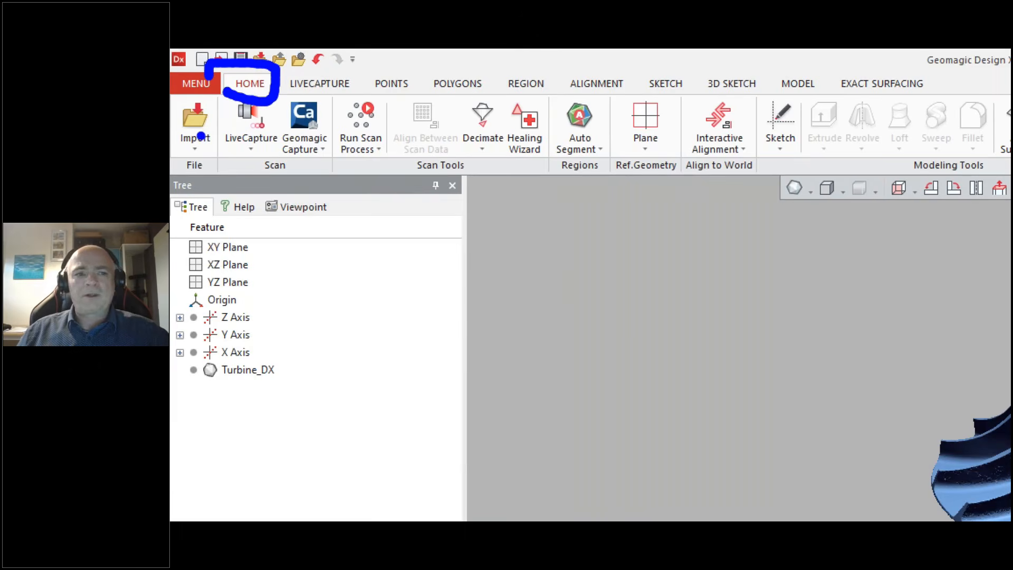
{"action": "left_click_drag", "start_coordinate": [268, 283], "coordinate": [757, 283]}
{"action": "mouse_move", "coordinate": [711, 257]}
{"action": "left_mouse_down"}
{"action": "mouse_move", "coordinate": [831, 296]}
{"action": "mouse_move", "coordinate": [731, 332]}
{"action": "left_mouse_up"}
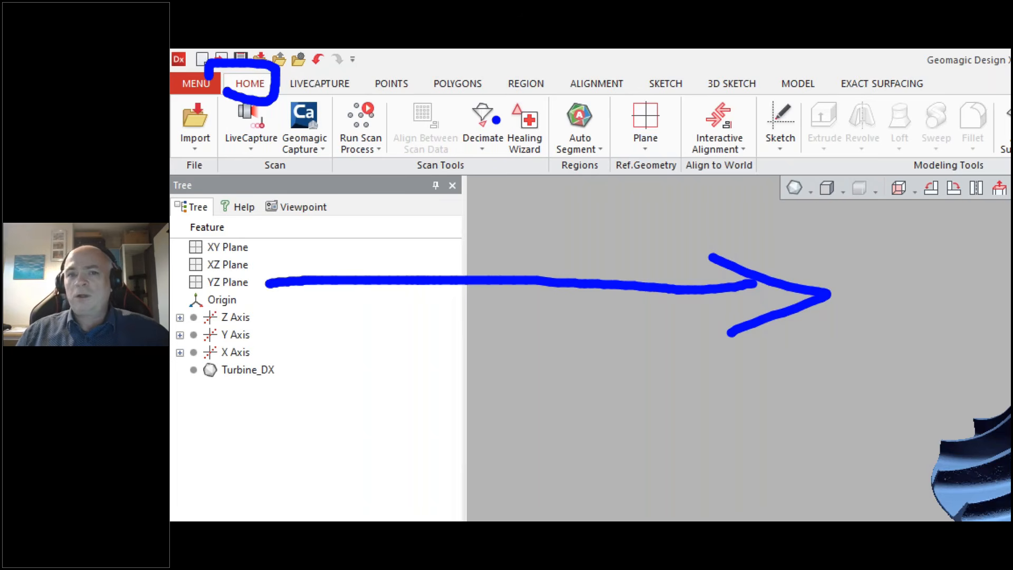
{"action": "left_click_drag", "start_coordinate": [558, 170], "coordinate": [600, 181]}
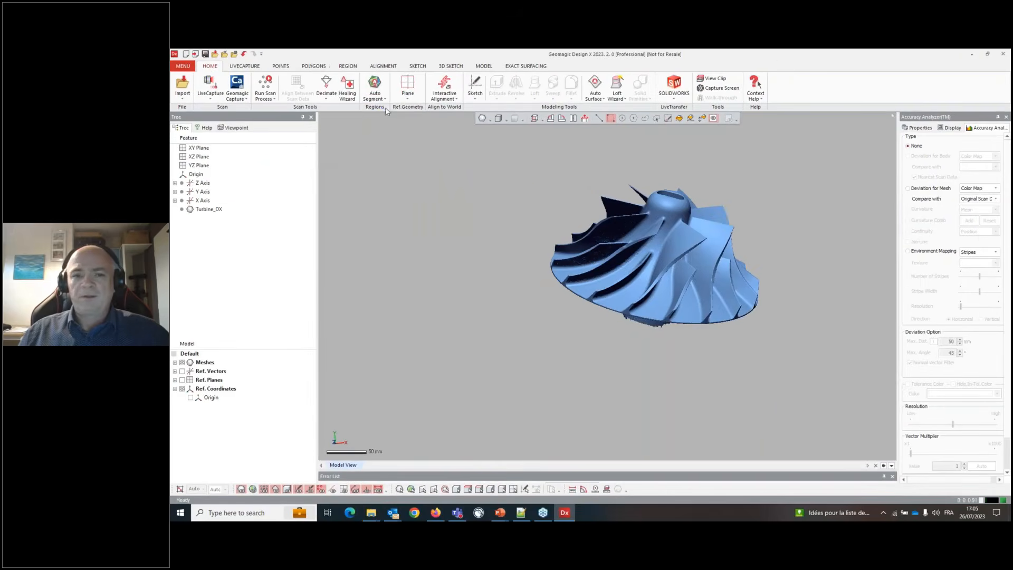
- Run Auto Segment on the Turbine_DX mesh to split it into regions
{"action": "left_click", "coordinate": [375, 94]}
{"action": "left_click", "coordinate": [387, 110]}
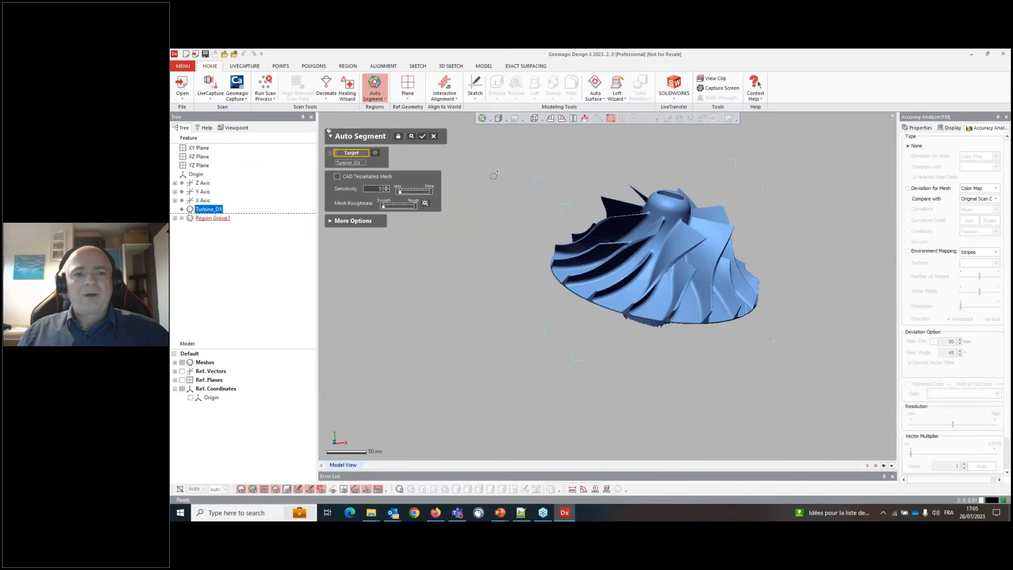
{"action": "right_click_drag", "start_coordinate": [634, 303], "coordinate": [613, 260]}
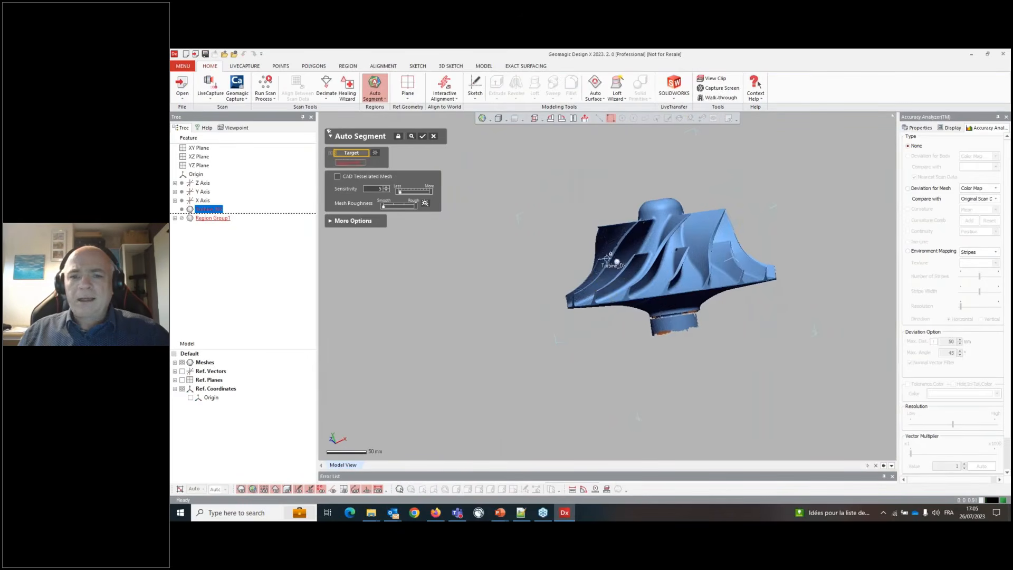
{"action": "scroll", "coordinate": [615, 274], "scroll_direction": "up", "scroll_amount": 7}
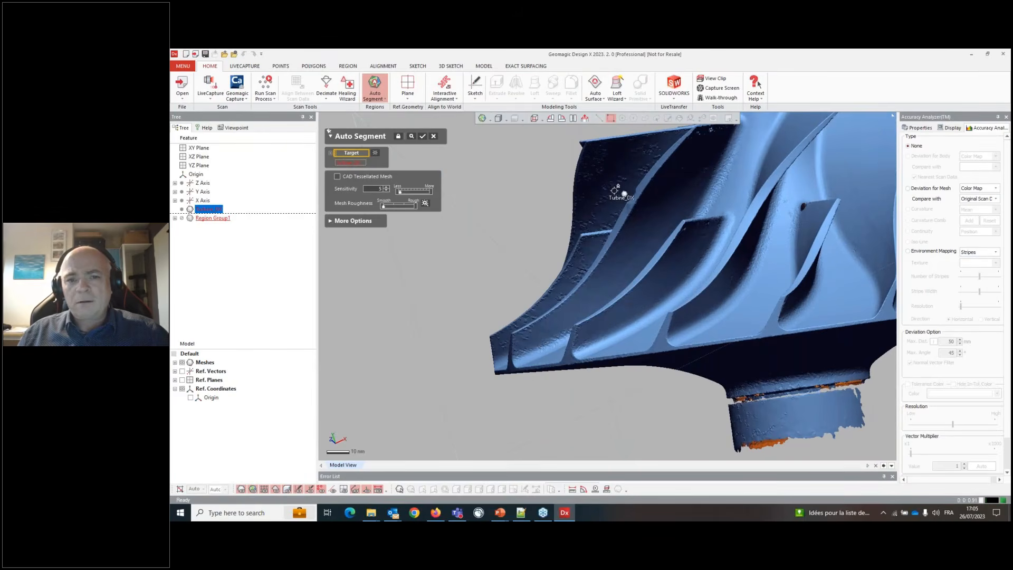
{"action": "right_click_drag", "start_coordinate": [615, 191], "coordinate": [604, 197]}
{"action": "left_click", "coordinate": [604, 197]}
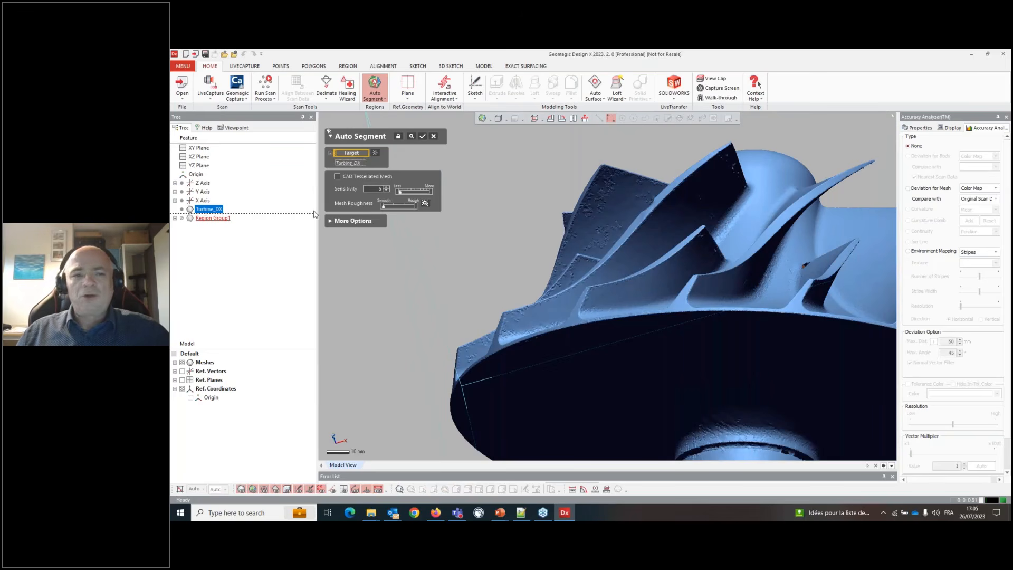
{"action": "left_click", "coordinate": [423, 136]}
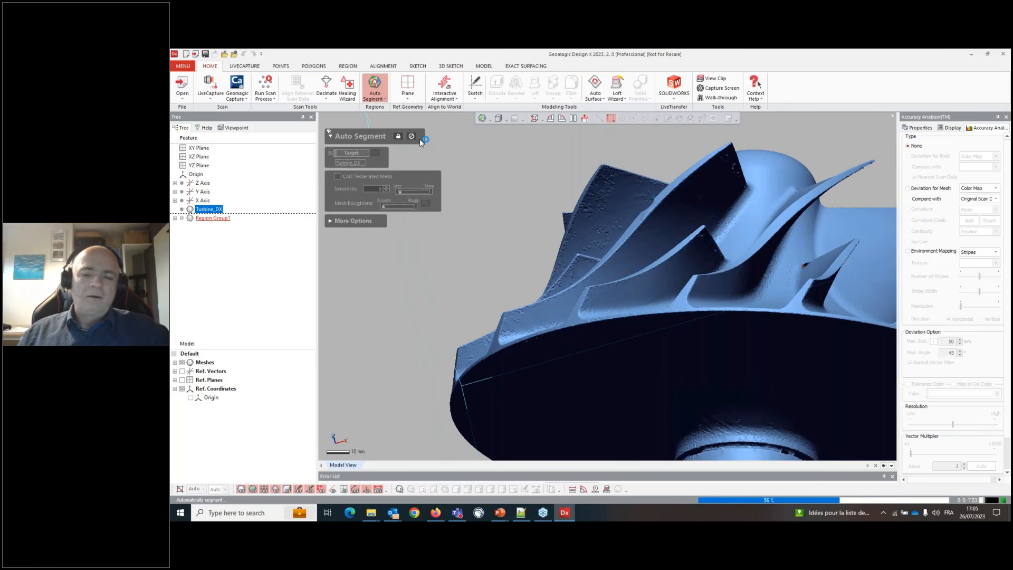
{"action": "right_click_drag", "start_coordinate": [651, 229], "coordinate": [644, 280]}
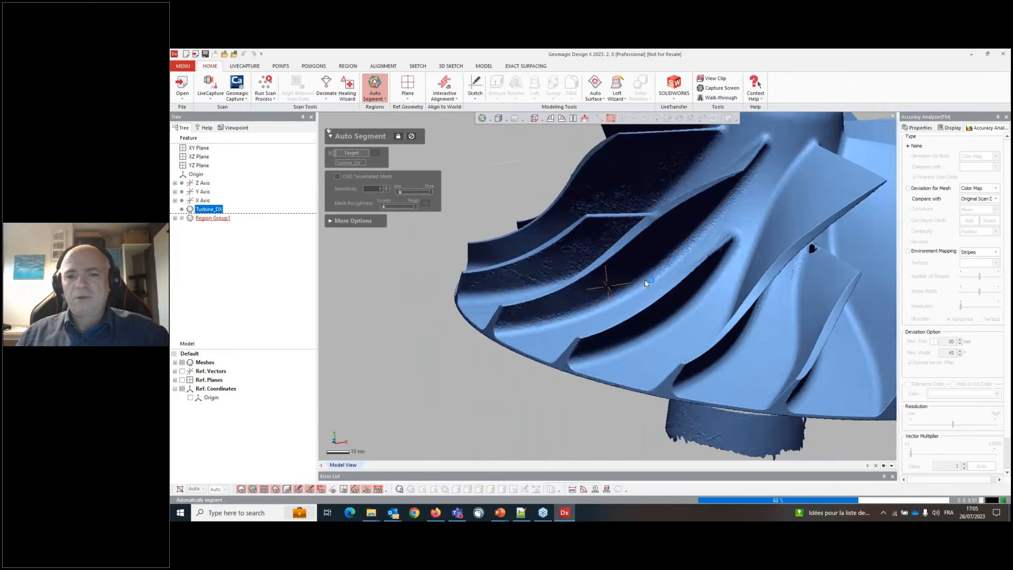
{"action": "scroll", "coordinate": [616, 302], "scroll_direction": "down", "scroll_amount": 3}
{"action": "right_click_drag", "start_coordinate": [745, 196], "coordinate": [716, 198]}
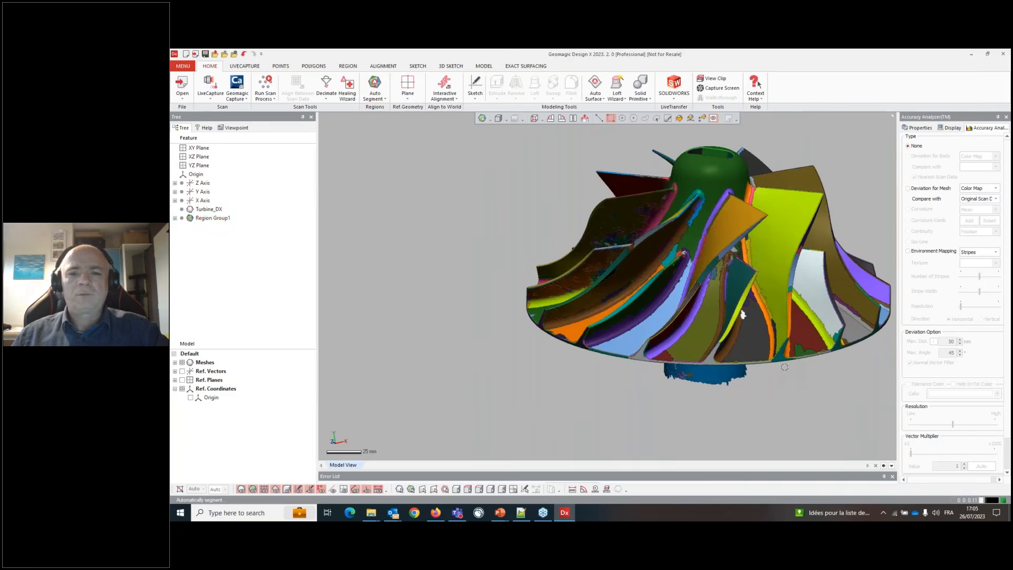
- Change the region display to colour regions by their type
{"action": "right_click_drag", "start_coordinate": [742, 315], "coordinate": [778, 290]}
{"action": "scroll", "coordinate": [450, 223], "scroll_direction": "down", "scroll_amount": 3}
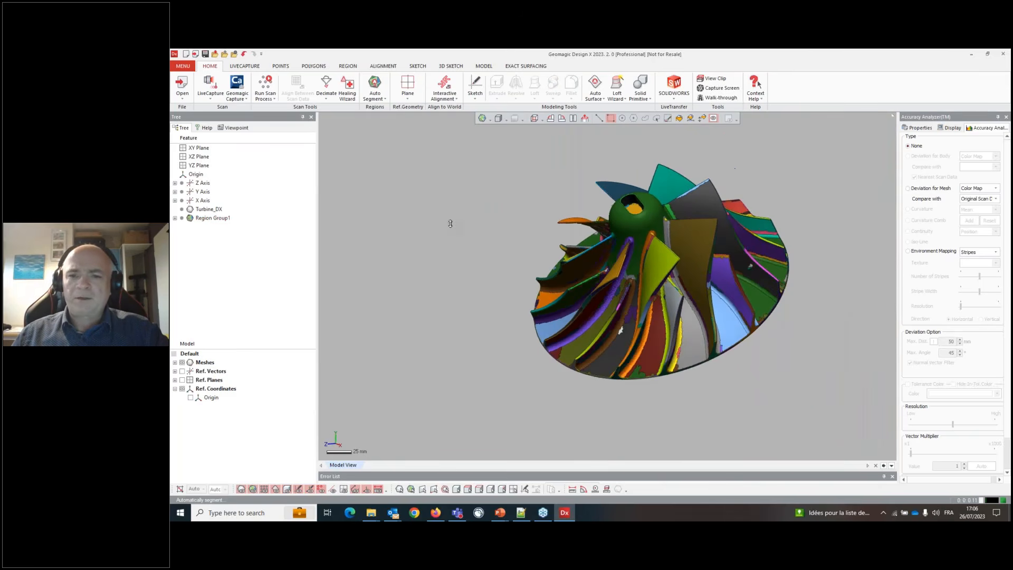
{"action": "scroll", "coordinate": [765, 257], "scroll_direction": "up", "scroll_amount": 2}
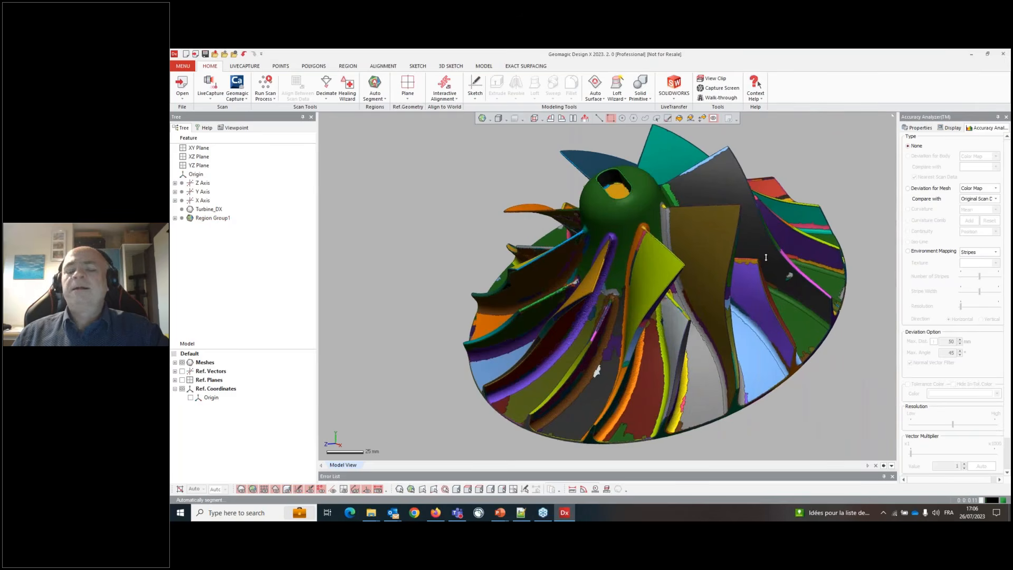
{"action": "left_click", "coordinate": [490, 118]}
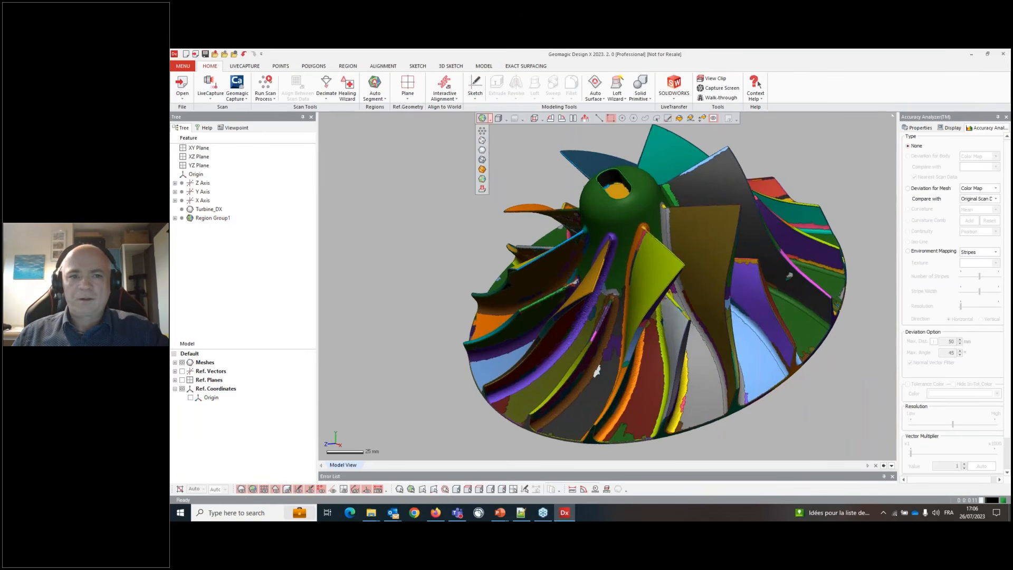
{"action": "left_click", "coordinate": [482, 190]}
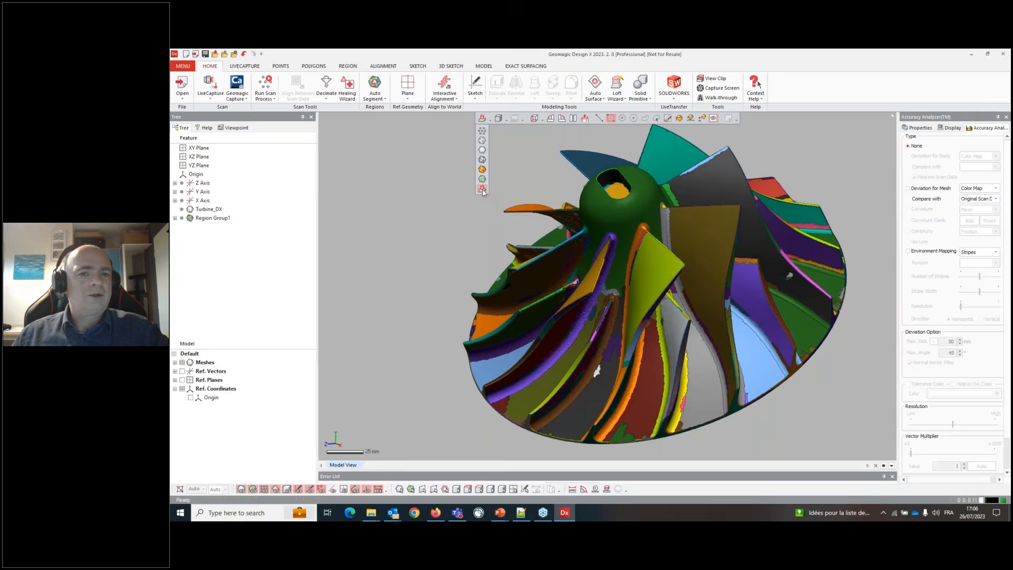
{"action": "right_click_drag", "start_coordinate": [498, 309], "coordinate": [640, 371]}
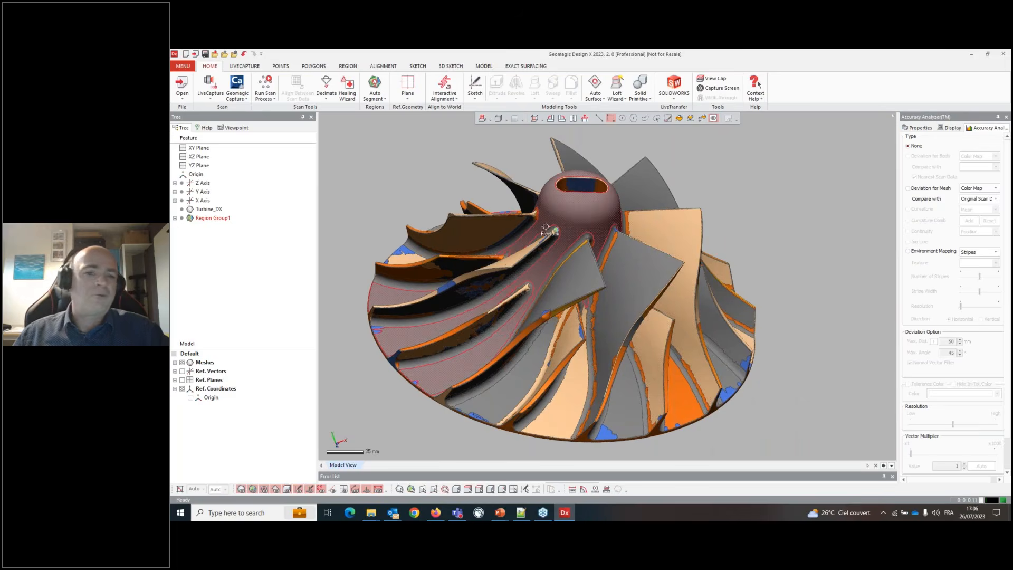
- Rotate and zoom the view to examine the segmented regions of the impeller
{"action": "right_click_drag", "start_coordinate": [530, 332], "coordinate": [694, 324]}
{"action": "left_click", "coordinate": [730, 206]}
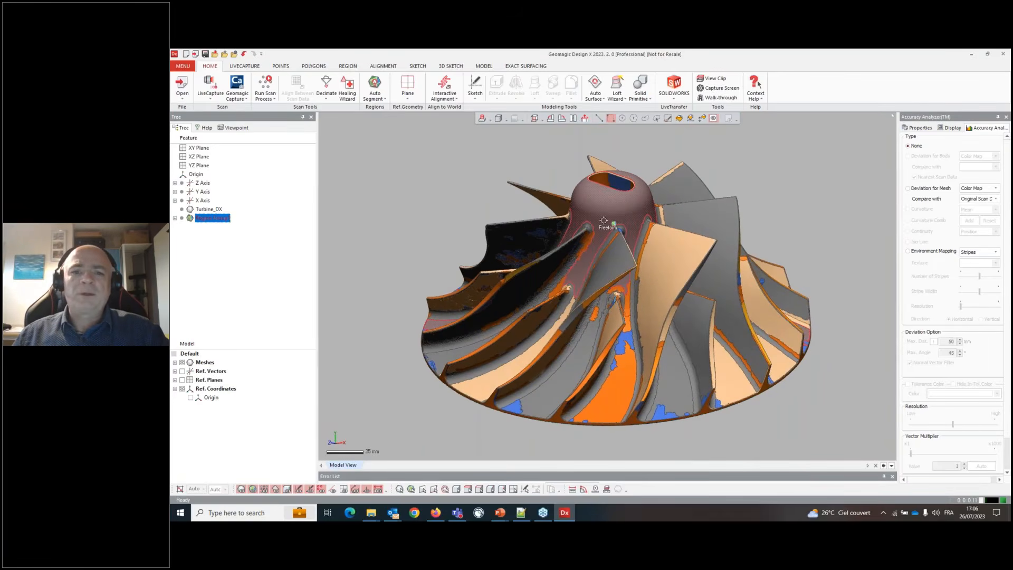
{"action": "right_click_drag", "start_coordinate": [603, 221], "coordinate": [595, 247]}
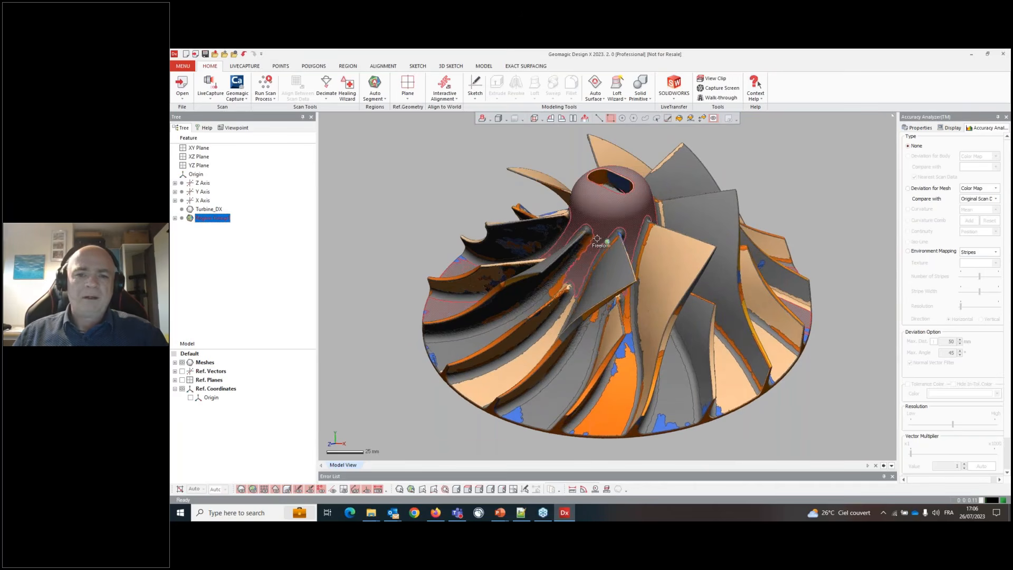
{"action": "left_click", "coordinate": [595, 247]}
{"action": "right_click_drag", "start_coordinate": [595, 247], "coordinate": [613, 372]}
{"action": "scroll", "coordinate": [582, 347], "scroll_direction": "down", "scroll_amount": 3}
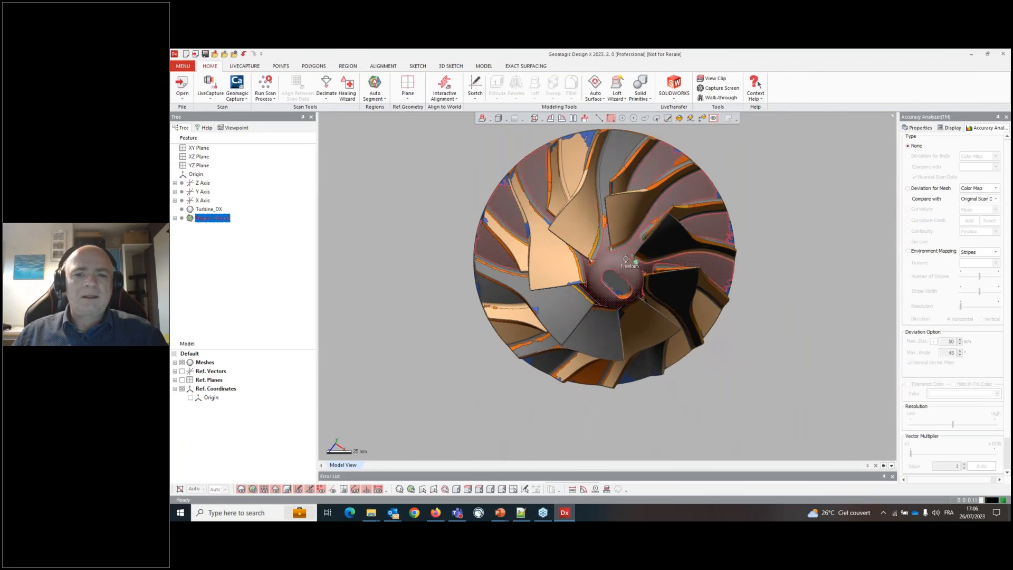
- Select the hub region and the floor regions between the blades, and merge them into one region
{"action": "left_click", "coordinate": [621, 272]}
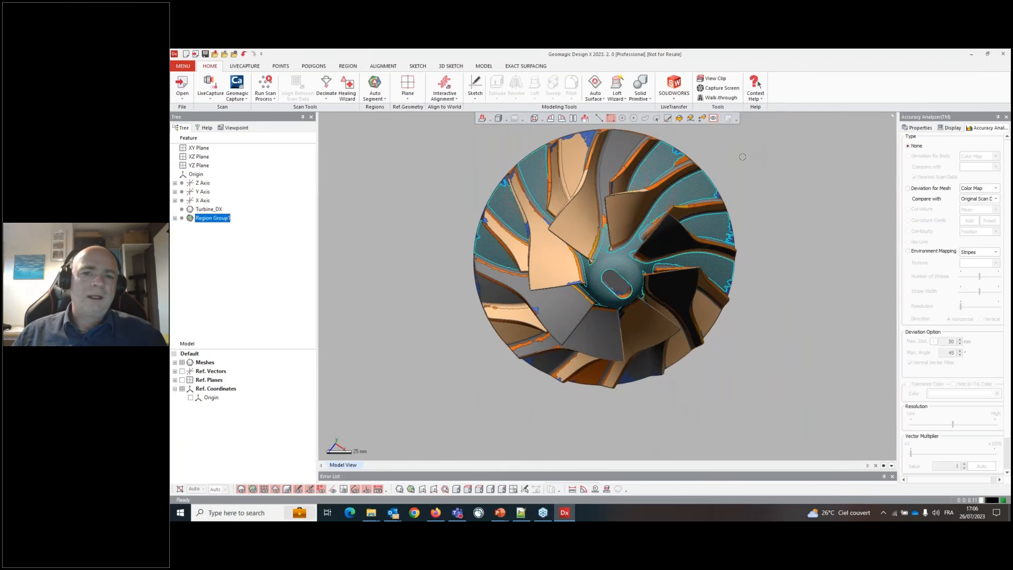
{"action": "key", "text": "ctrl+1"}
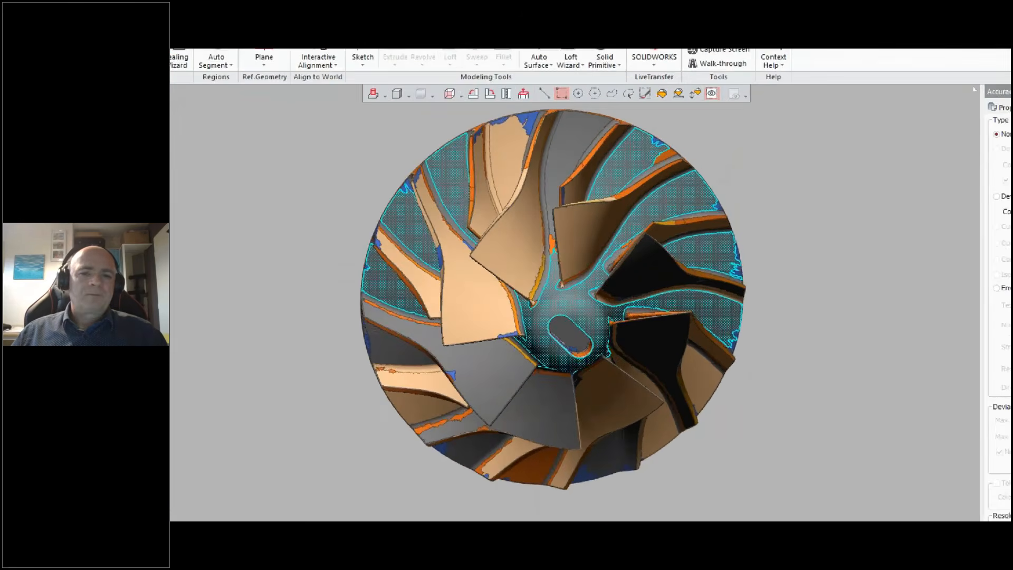
{"action": "left_click", "coordinate": [720, 204]}
{"action": "mouse_move", "coordinate": [720, 204]}
{"action": "left_mouse_down"}
{"action": "mouse_move", "coordinate": [687, 210]}
{"action": "mouse_move", "coordinate": [720, 211]}
{"action": "left_mouse_up"}
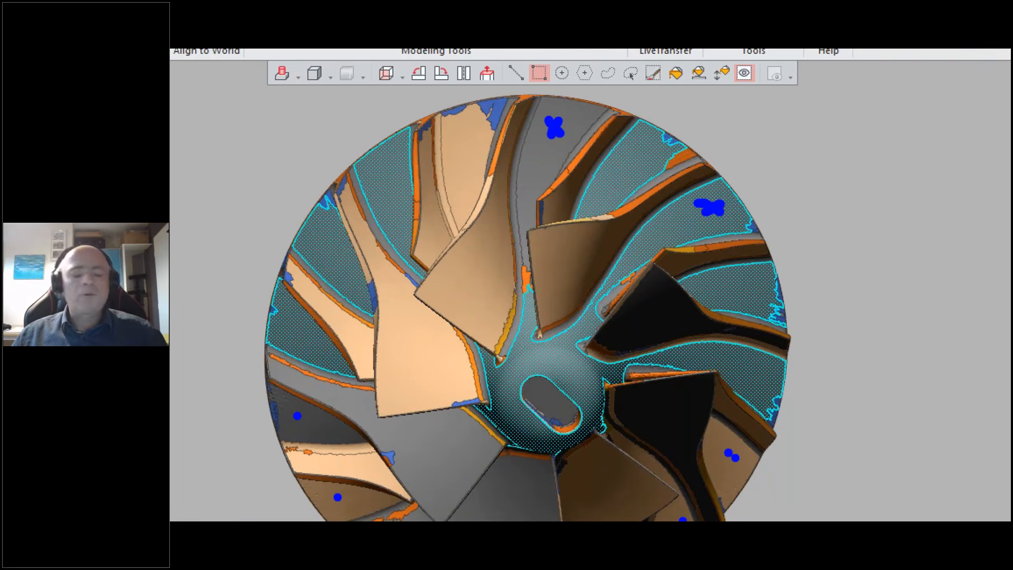
{"action": "key", "text": "Escape"}
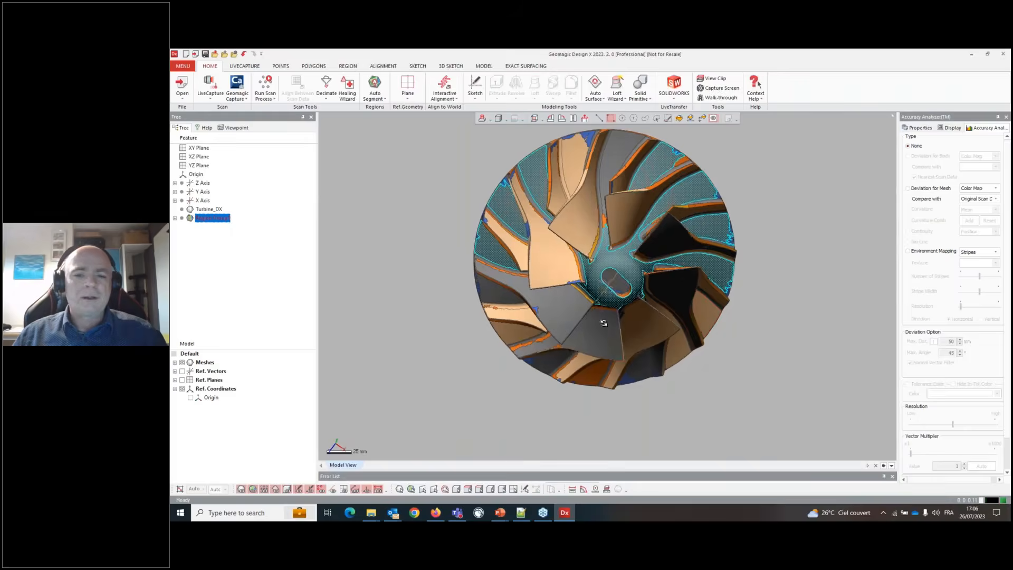
{"action": "right_click_drag", "start_coordinate": [604, 320], "coordinate": [578, 262]}
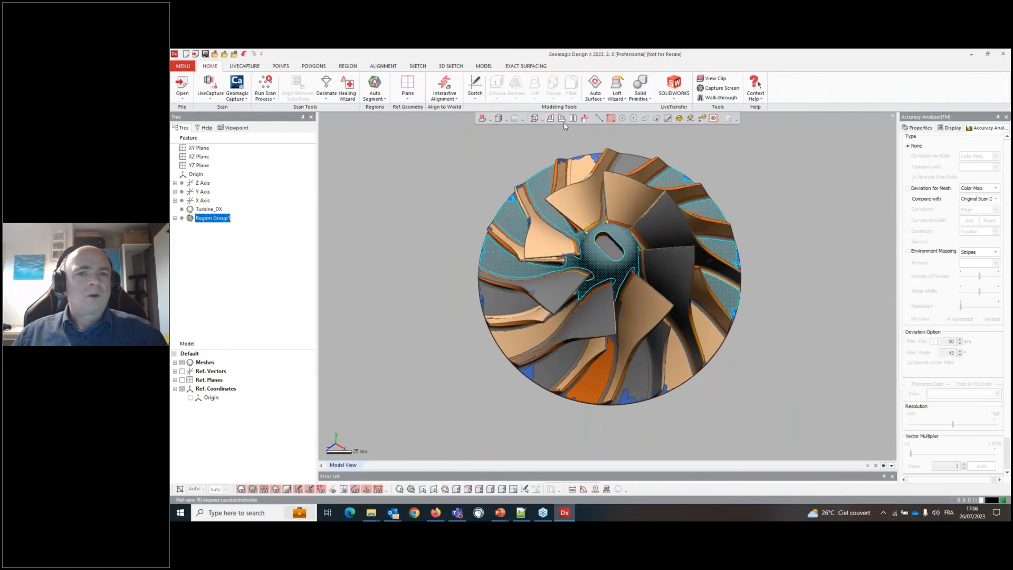
{"action": "left_click", "coordinate": [598, 118]}
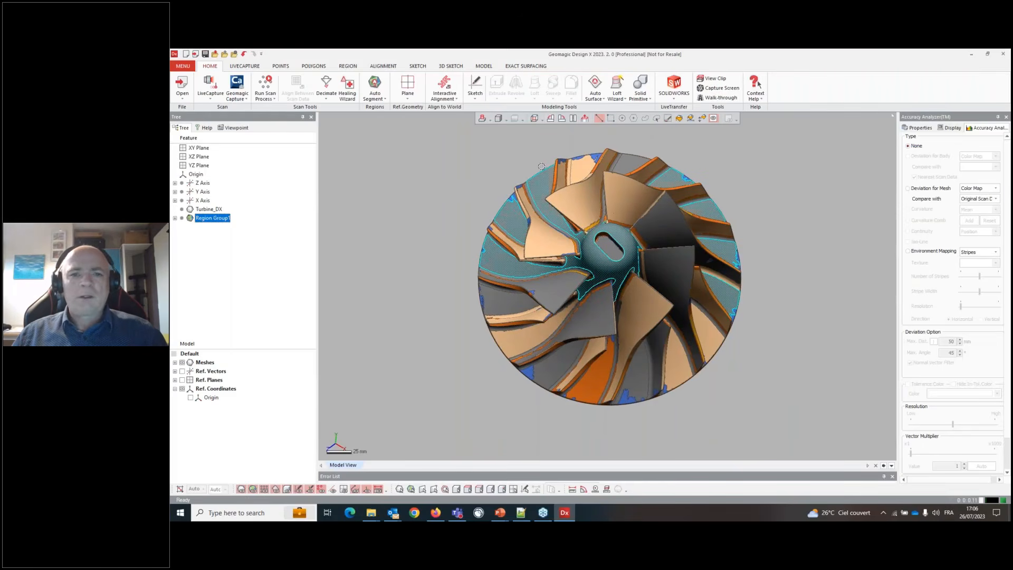
{"action": "left_click", "coordinate": [500, 302], "text": "shift"}
{"action": "left_click", "coordinate": [517, 349], "text": "shift"}
{"action": "left_click", "coordinate": [548, 369], "text": "shift"}
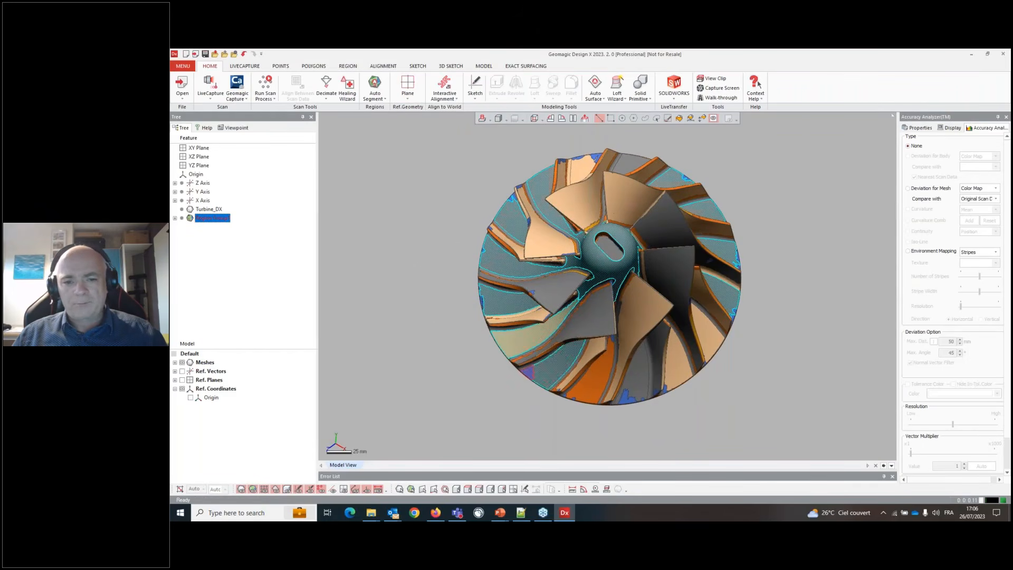
{"action": "left_click", "coordinate": [590, 383], "text": "shift"}
{"action": "left_click", "coordinate": [637, 375], "text": "shift"}
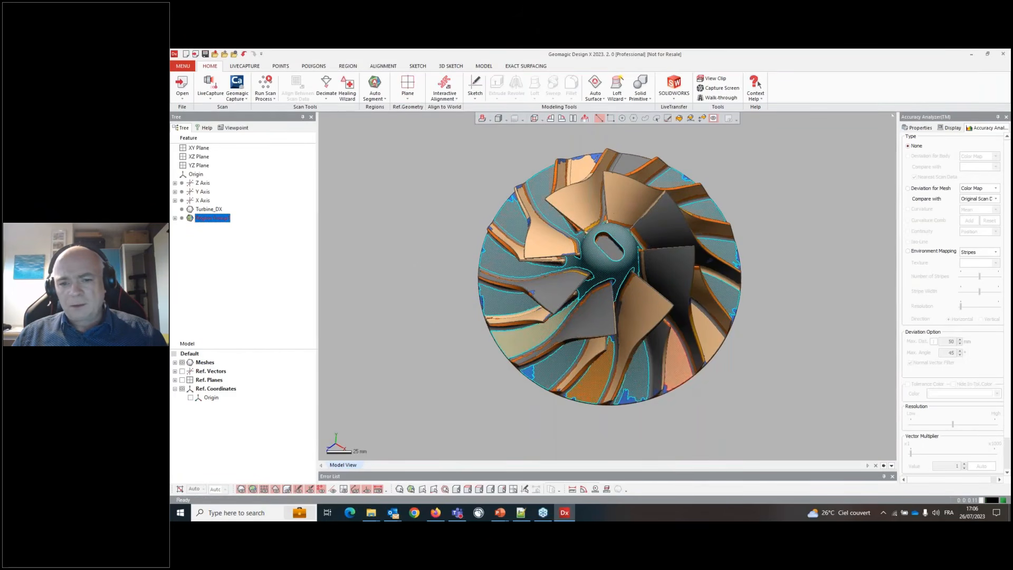
{"action": "right_click_drag", "start_coordinate": [680, 375], "coordinate": [675, 364]}
{"action": "scroll", "coordinate": [675, 365], "scroll_direction": "up", "scroll_amount": 5}
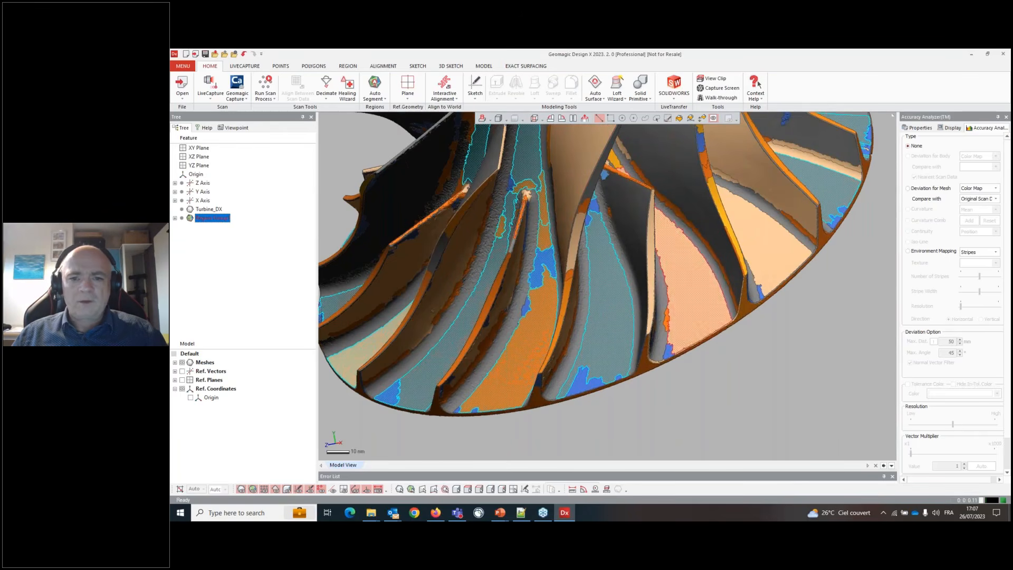
{"action": "right_click_drag", "start_coordinate": [526, 194], "coordinate": [595, 211]}
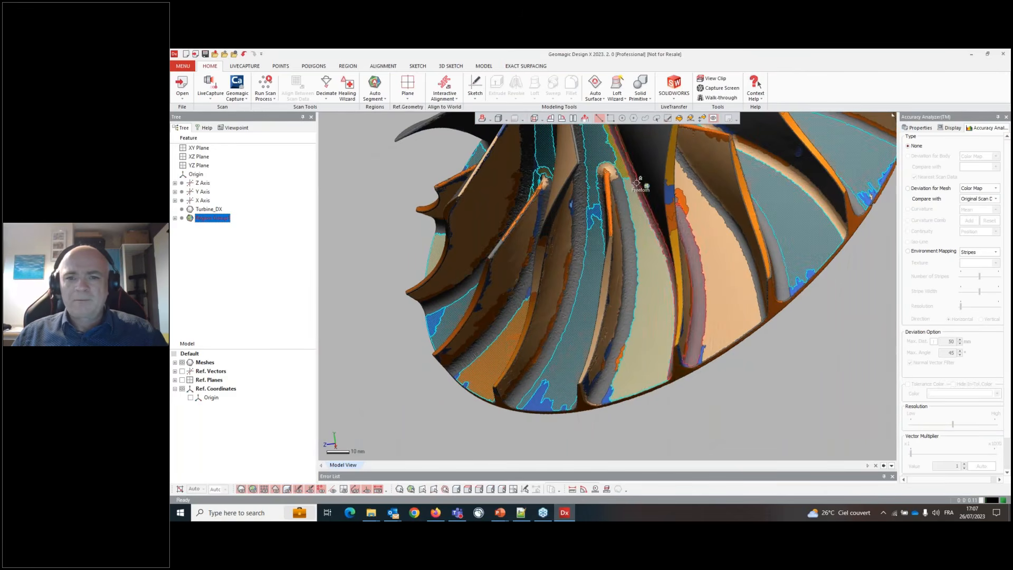
{"action": "right_click_drag", "start_coordinate": [637, 182], "coordinate": [665, 288]}
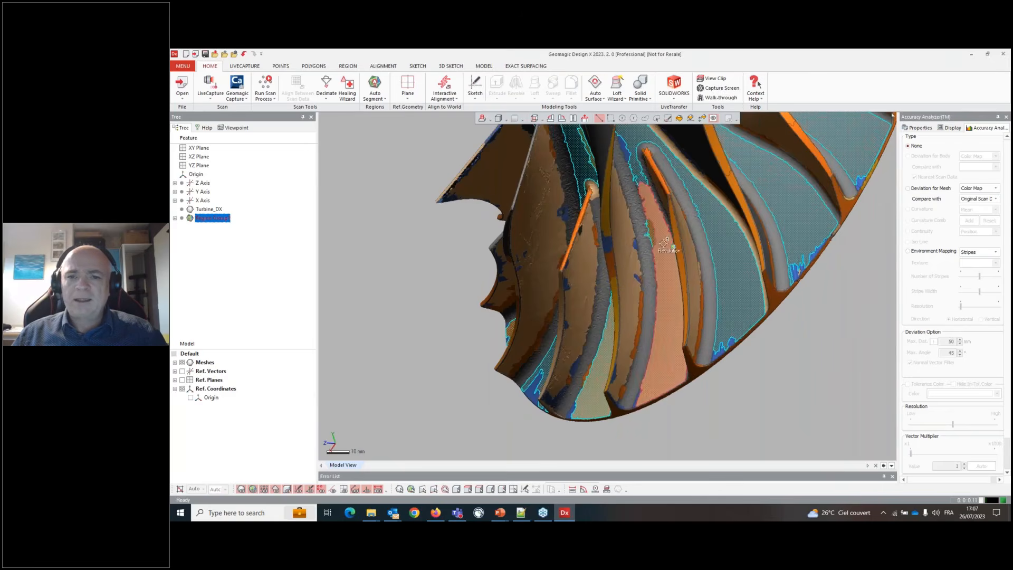
{"action": "right_click_drag", "start_coordinate": [755, 308], "coordinate": [709, 283]}
{"action": "scroll", "coordinate": [649, 294], "scroll_direction": "down", "scroll_amount": 3}
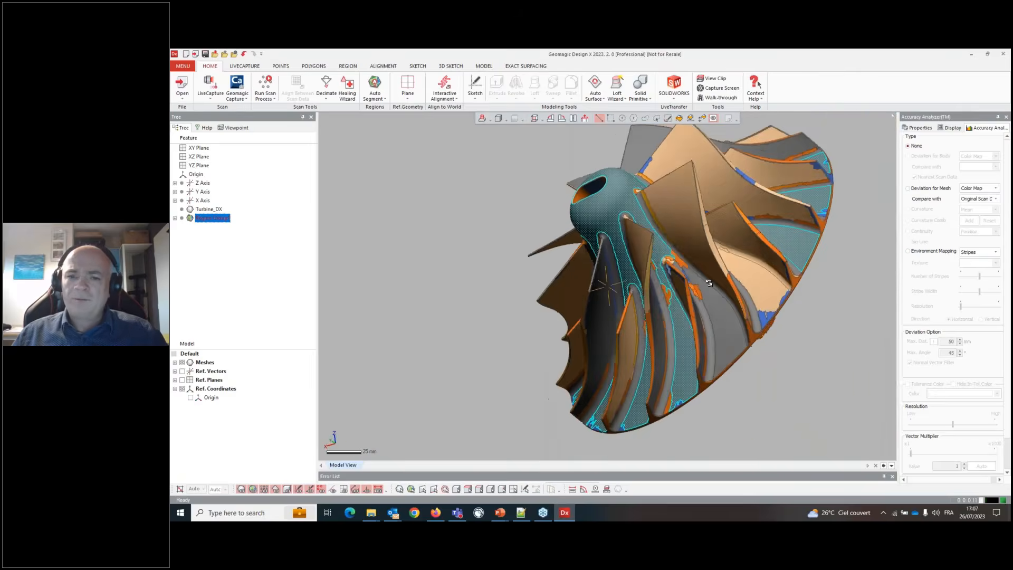
{"action": "scroll", "coordinate": [642, 293], "scroll_direction": "up", "scroll_amount": 3}
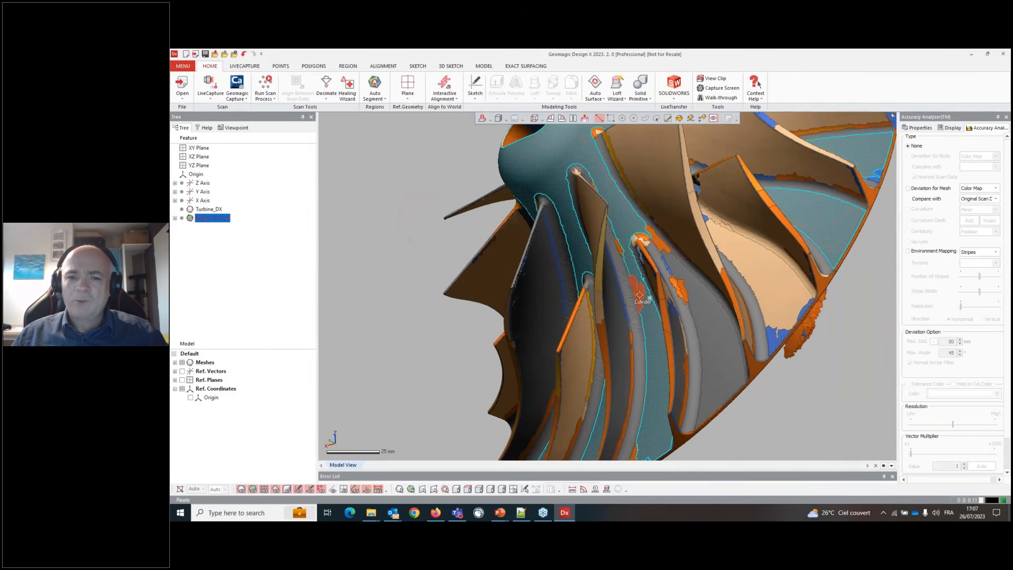
{"action": "right_click_drag", "start_coordinate": [735, 259], "coordinate": [666, 307]}
{"action": "scroll", "coordinate": [704, 277], "scroll_direction": "up", "scroll_amount": 3}
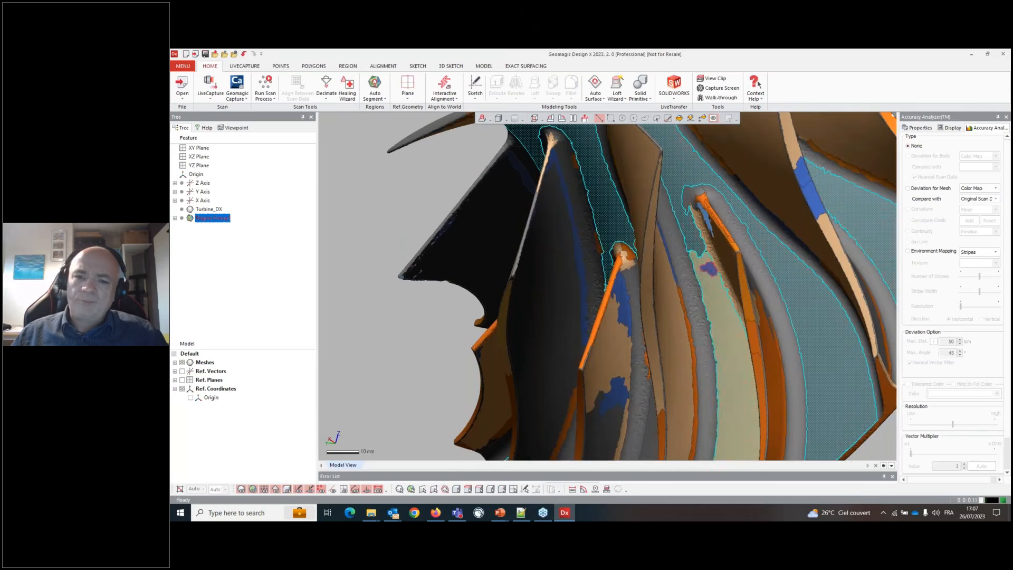
{"action": "scroll", "coordinate": [704, 277], "scroll_direction": "down", "scroll_amount": 3}
{"action": "scroll", "coordinate": [705, 296], "scroll_direction": "down", "scroll_amount": 1}
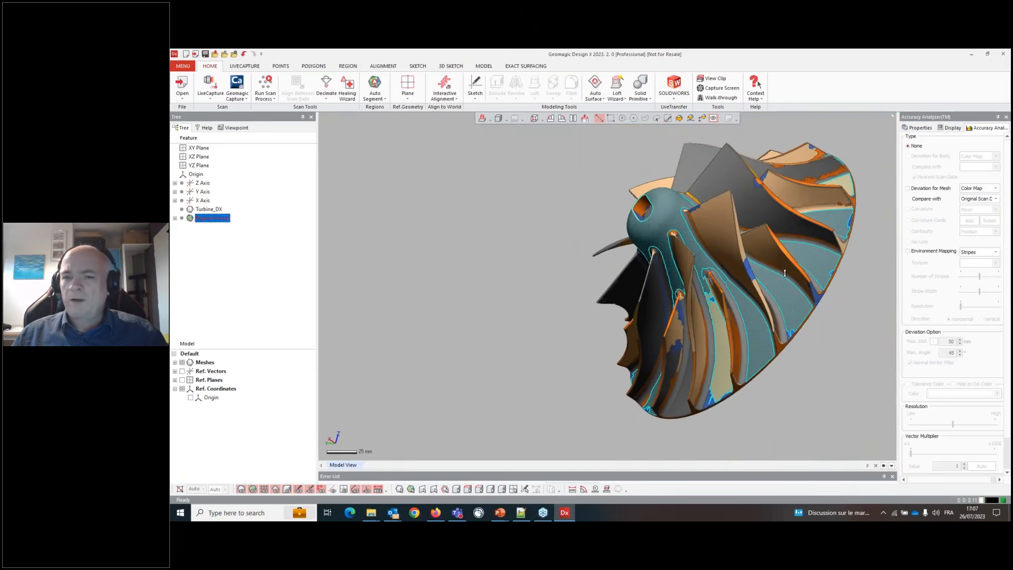
{"action": "right_click_drag", "start_coordinate": [707, 302], "coordinate": [688, 353]}
{"action": "scroll", "coordinate": [696, 361], "scroll_direction": "up", "scroll_amount": 2}
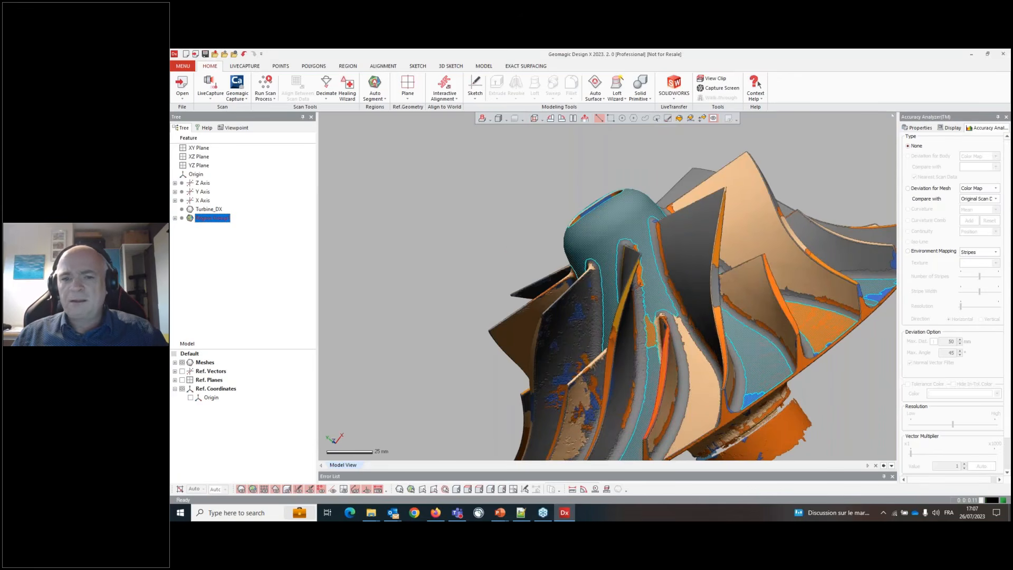
{"action": "right_click_drag", "start_coordinate": [704, 369], "coordinate": [660, 344]}
{"action": "scroll", "coordinate": [764, 255], "scroll_direction": "down", "scroll_amount": 3}
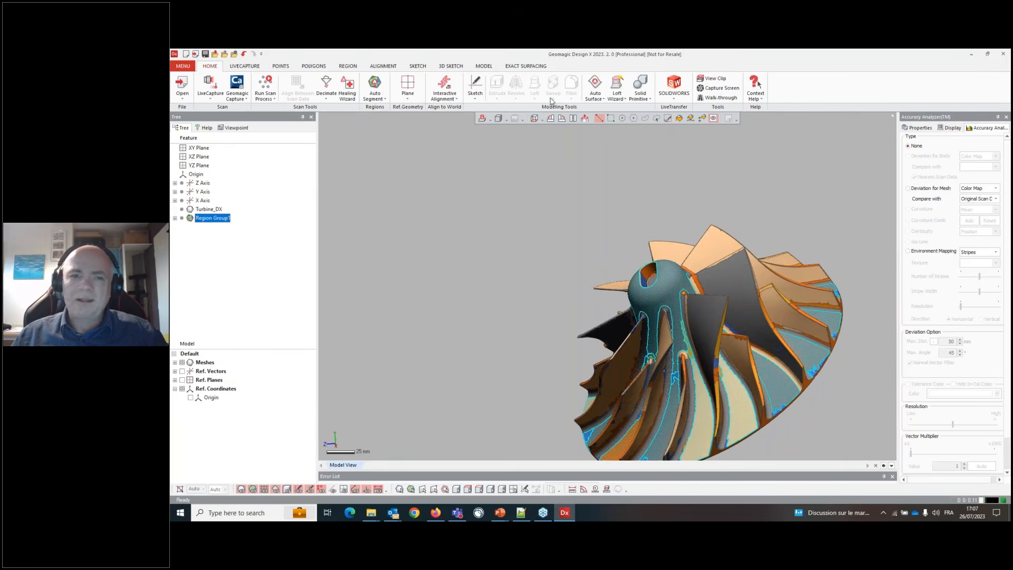
{"action": "left_click", "coordinate": [348, 66]}
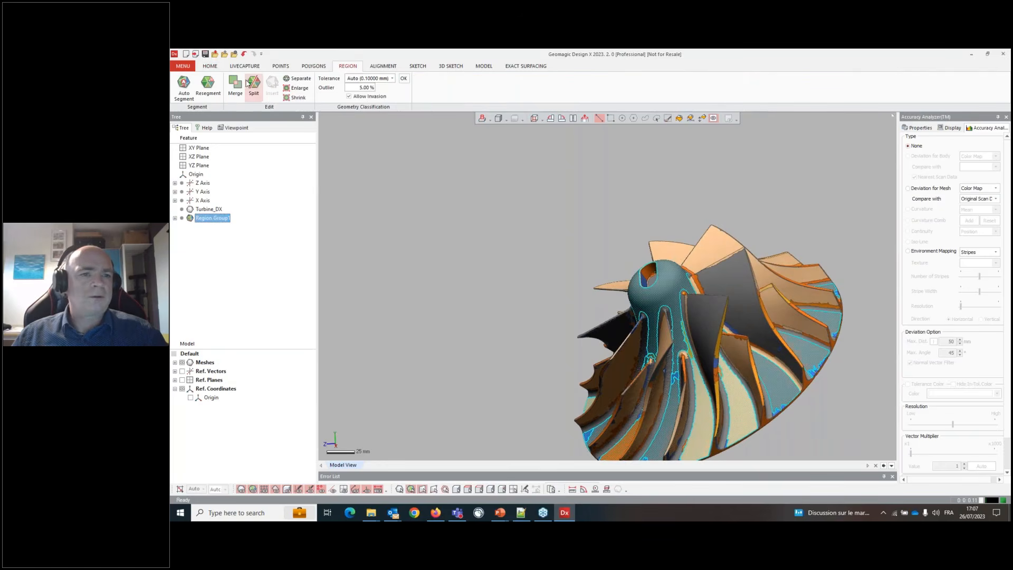
{"action": "left_click", "coordinate": [233, 88]}
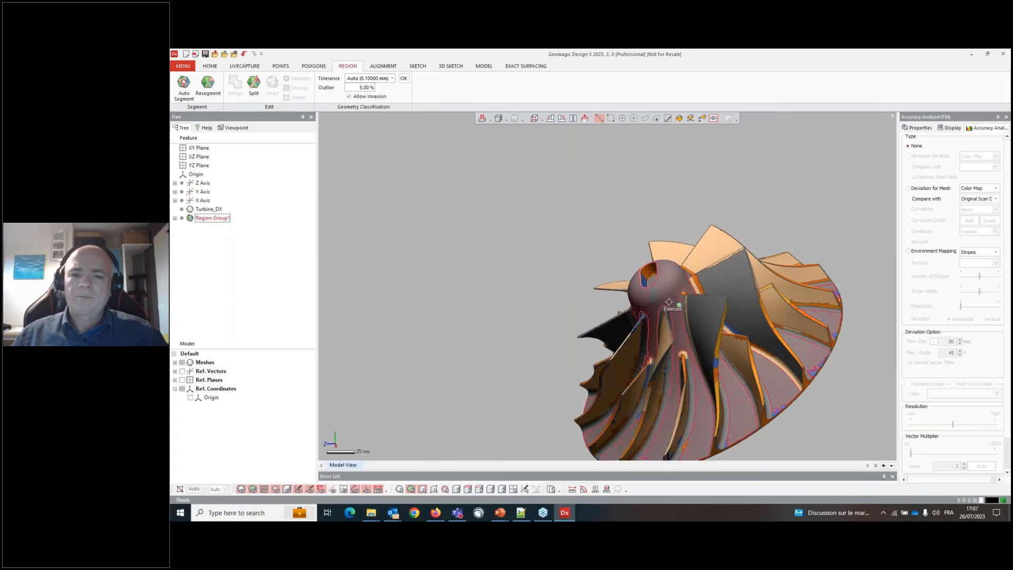
- Select further regions around the hub and blade floors and merge them into a single region
{"action": "right_click_drag", "start_coordinate": [652, 319], "coordinate": [574, 348]}
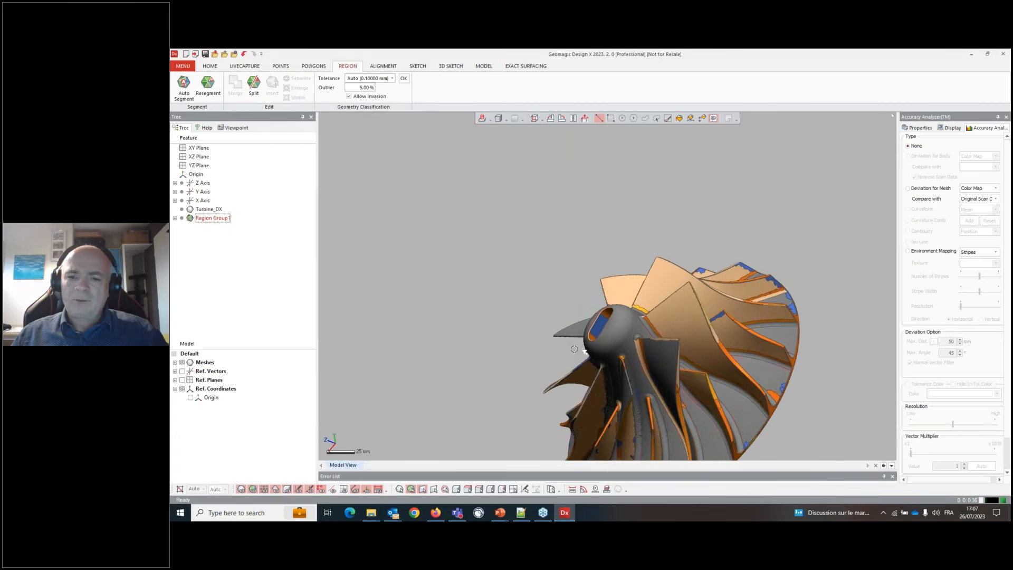
{"action": "left_click", "coordinate": [617, 344]}
{"action": "right_click_drag", "start_coordinate": [643, 280], "coordinate": [584, 391]}
{"action": "scroll", "coordinate": [733, 376], "scroll_direction": "up", "scroll_amount": 5}
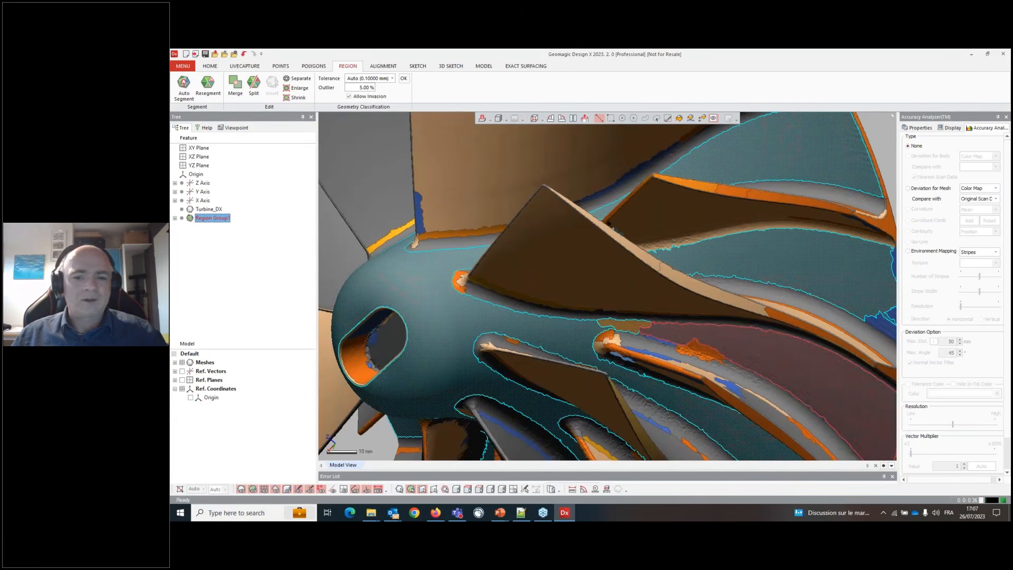
{"action": "scroll", "coordinate": [605, 337], "scroll_direction": "down", "scroll_amount": 5}
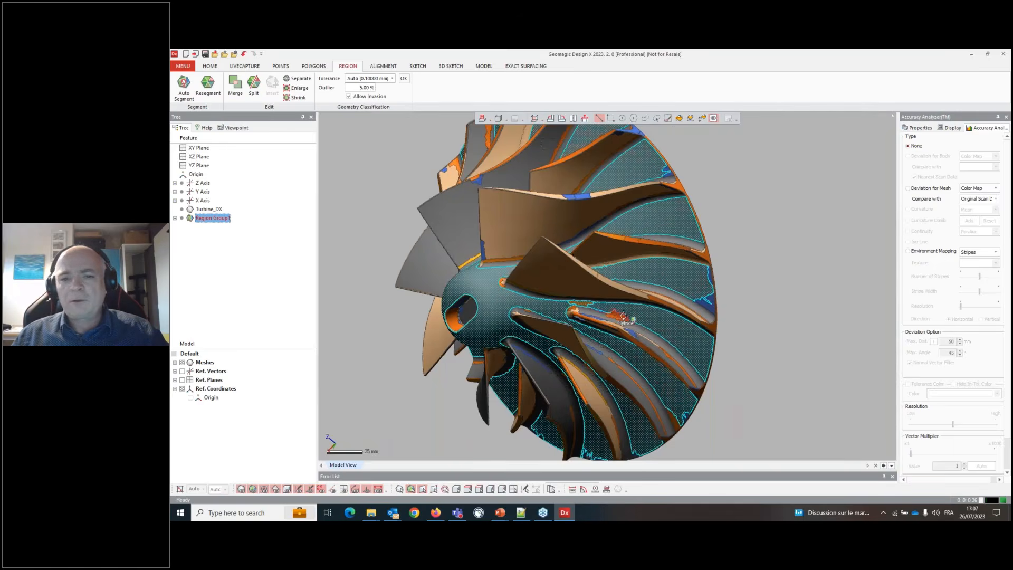
{"action": "scroll", "coordinate": [745, 332], "scroll_direction": "down", "scroll_amount": 2}
{"action": "scroll", "coordinate": [745, 332], "scroll_direction": "down", "scroll_amount": 1}
{"action": "right_click_drag", "start_coordinate": [745, 332], "coordinate": [820, 317]}
{"action": "left_click", "coordinate": [239, 85]}
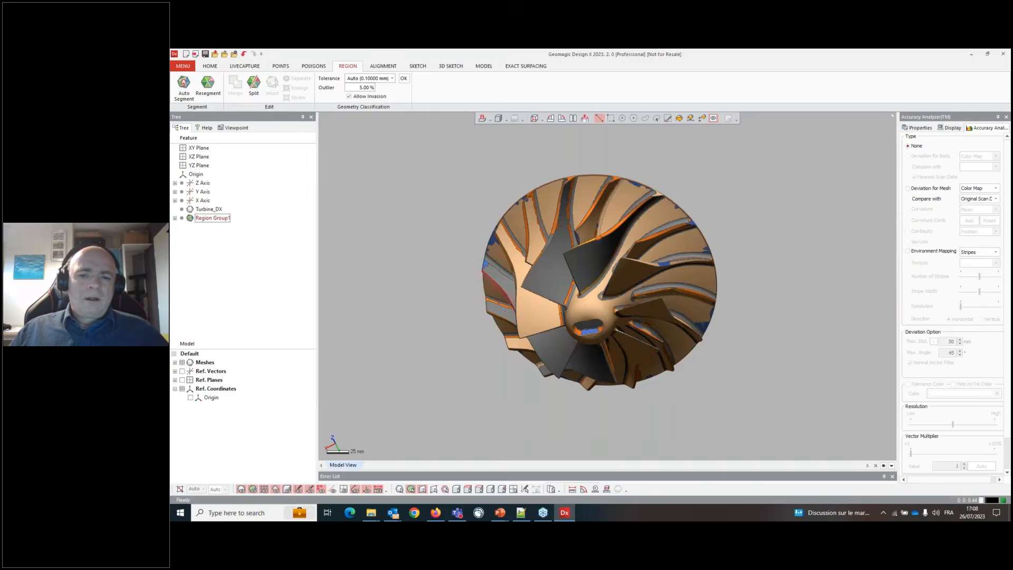
- Orbit the impeller to inspect the merged regions from the top and from underneath
{"action": "right_click_drag", "start_coordinate": [522, 248], "coordinate": [560, 122]}
{"action": "left_click", "coordinate": [587, 280]}
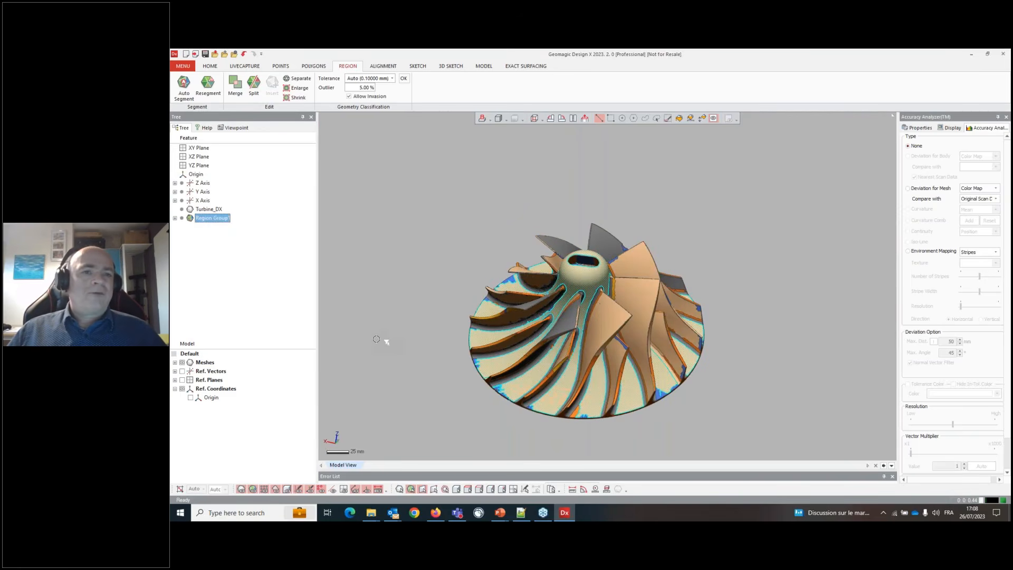
{"action": "right_click_drag", "start_coordinate": [431, 344], "coordinate": [455, 339]}
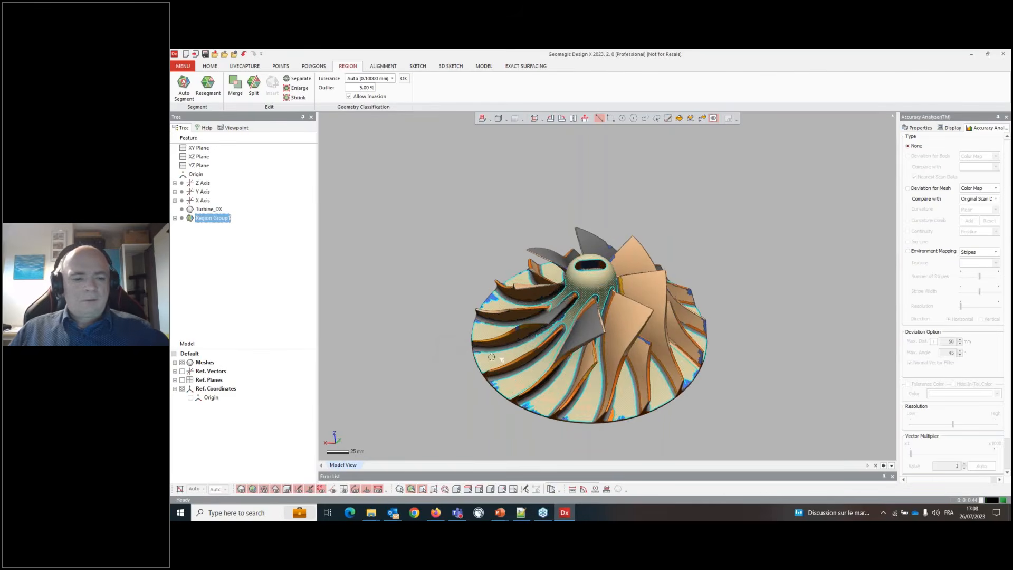
{"action": "left_click", "coordinate": [433, 334]}
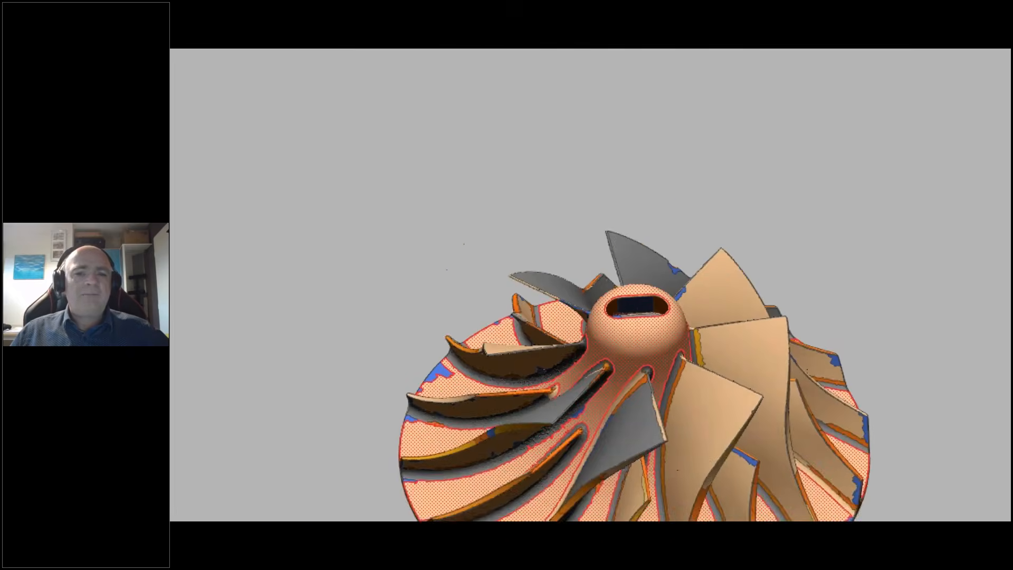
{"action": "mouse_move", "coordinate": [316, 156]}
{"action": "left_mouse_down"}
{"action": "mouse_move", "coordinate": [425, 148]}
{"action": "mouse_move", "coordinate": [388, 74]}
{"action": "mouse_move", "coordinate": [290, 116]}
{"action": "mouse_move", "coordinate": [342, 173]}
{"action": "left_mouse_up"}
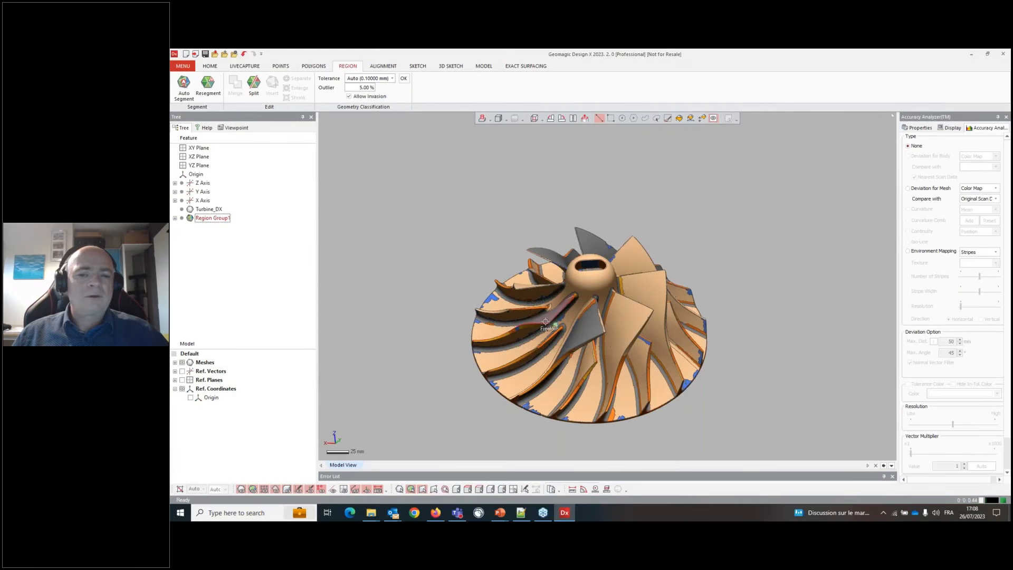
{"action": "left_click", "coordinate": [591, 308]}
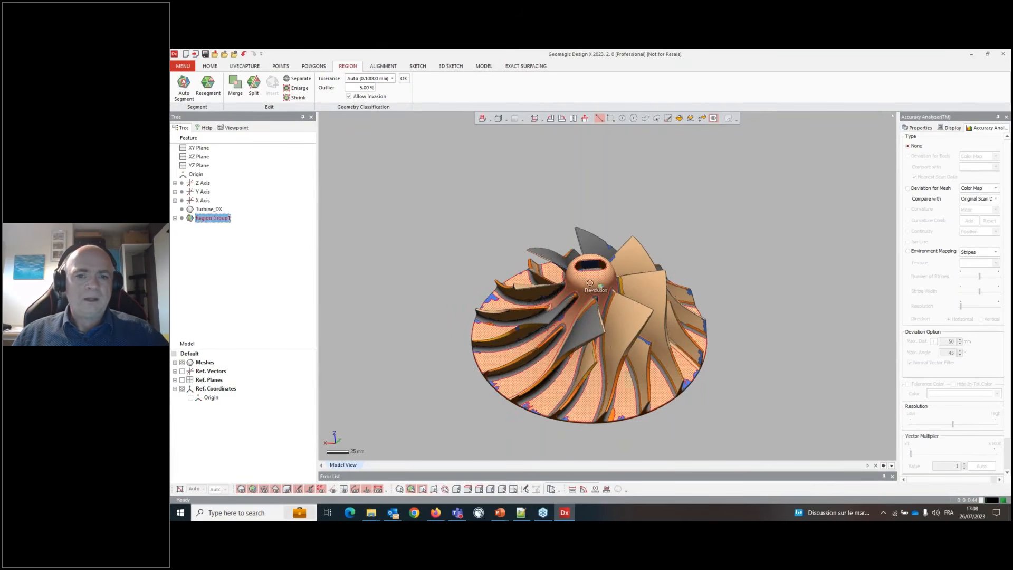
{"action": "right_click_drag", "start_coordinate": [680, 406], "coordinate": [604, 222]}
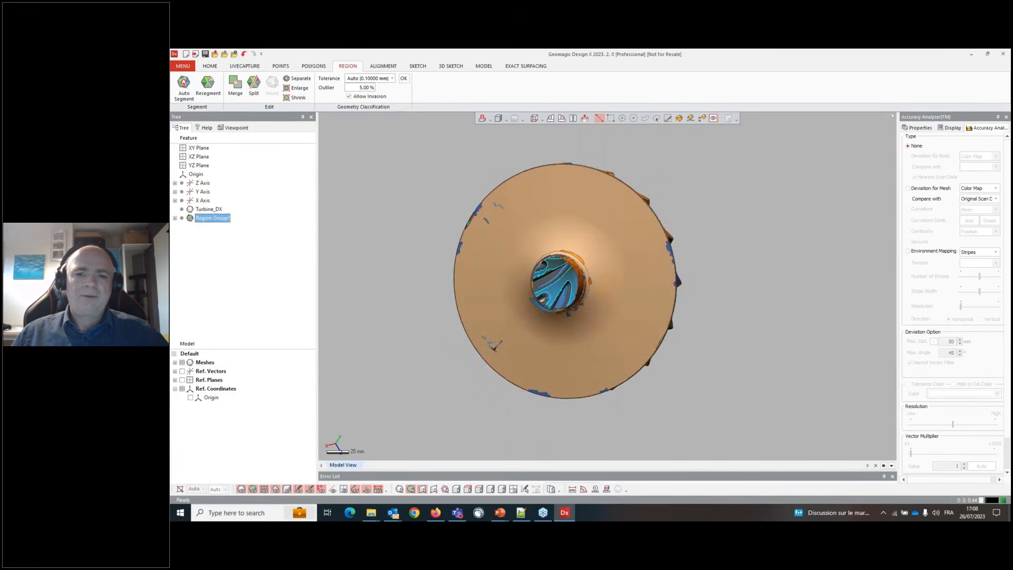
{"action": "left_click", "coordinate": [565, 217]}
{"action": "right_click_drag", "start_coordinate": [566, 136], "coordinate": [478, 254]}
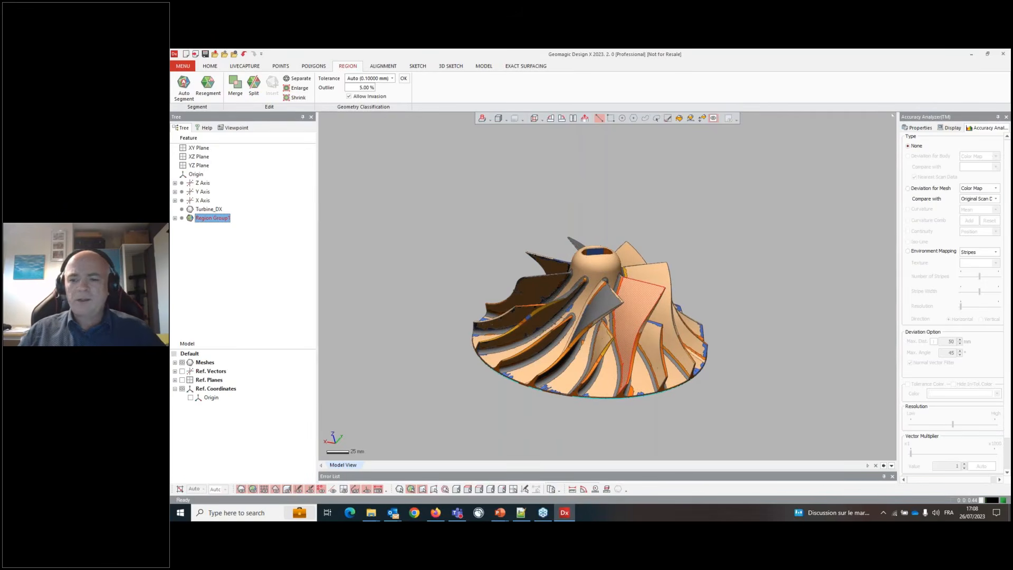
- Add a reference vector with the Revolving Axis method from the merged hub region, preview it and confirm
{"action": "left_click", "coordinate": [202, 66]}
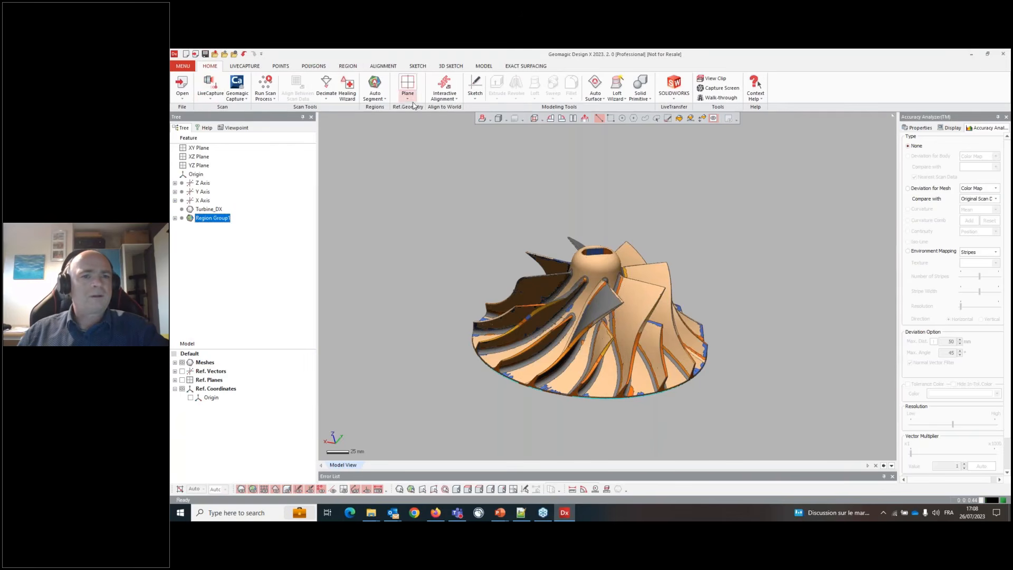
{"action": "left_click", "coordinate": [407, 96]}
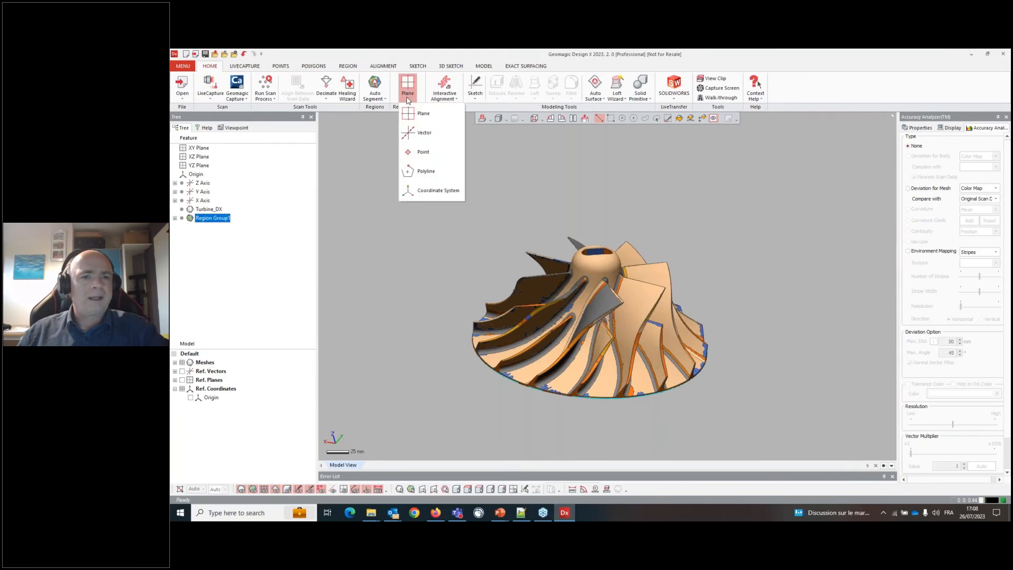
{"action": "left_click", "coordinate": [425, 133]}
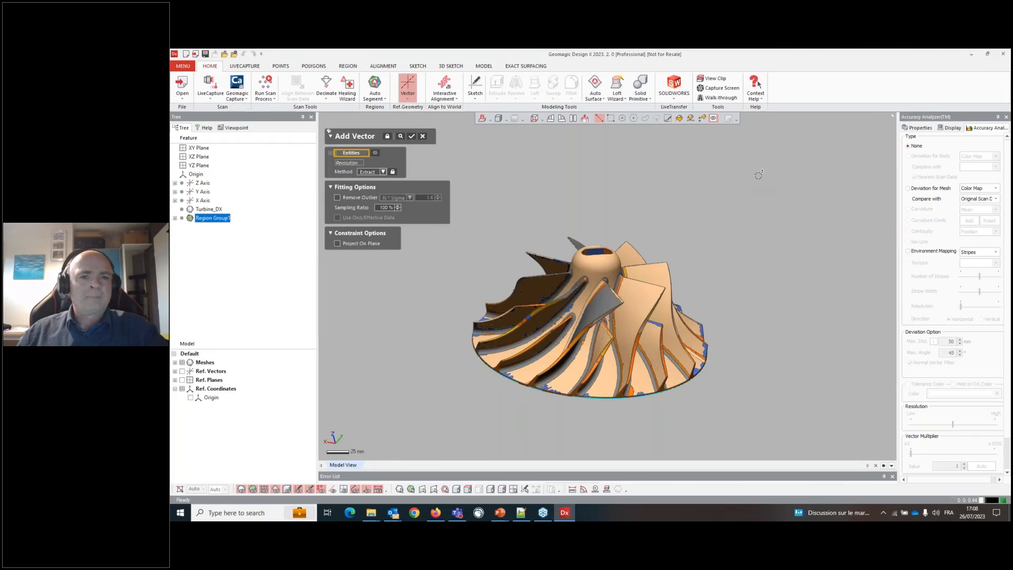
{"action": "left_click", "coordinate": [383, 172]}
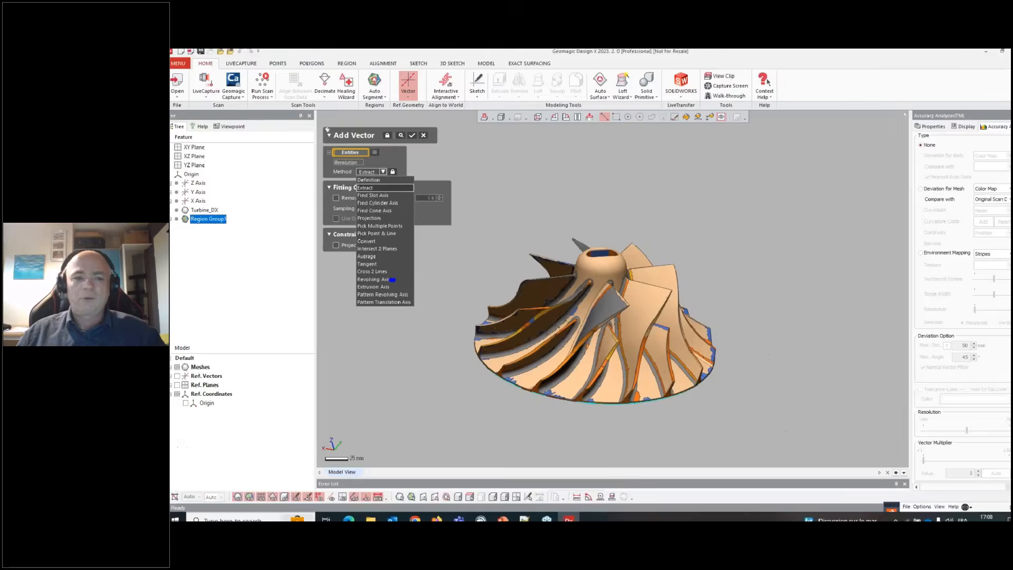
{"action": "left_click", "coordinate": [393, 380]}
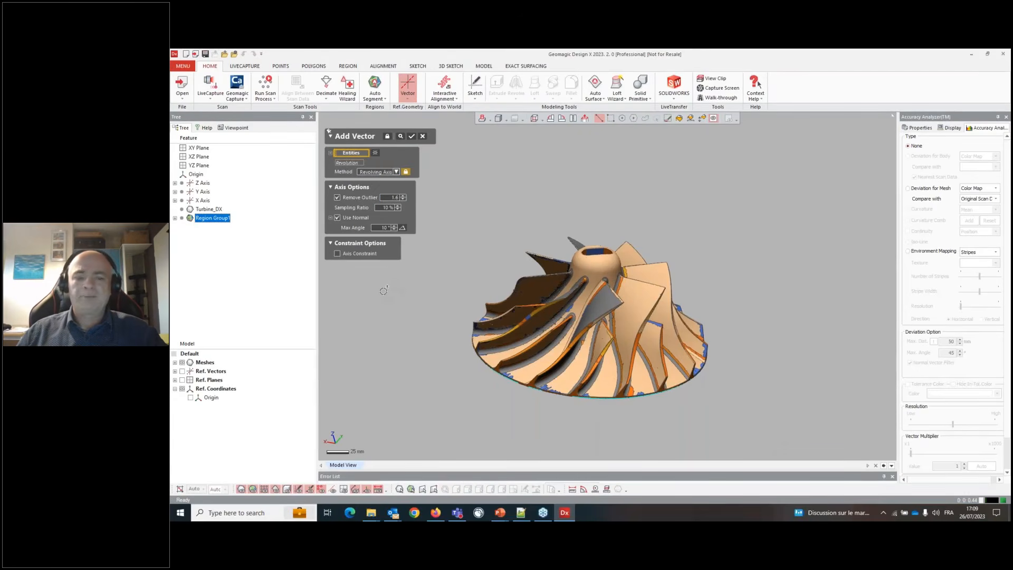
{"action": "left_click", "coordinate": [550, 337]}
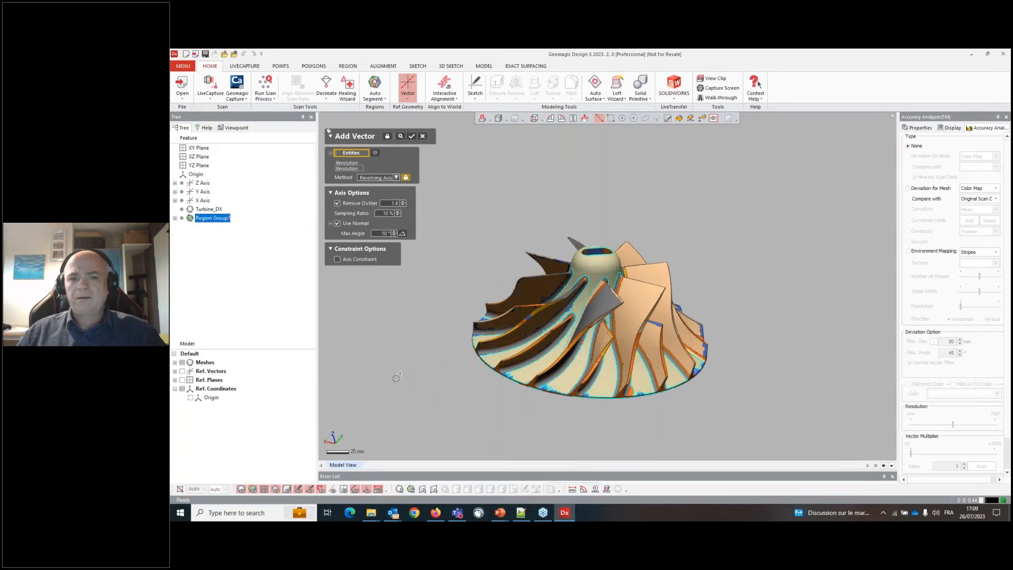
{"action": "right_click_drag", "start_coordinate": [395, 377], "coordinate": [398, 244]}
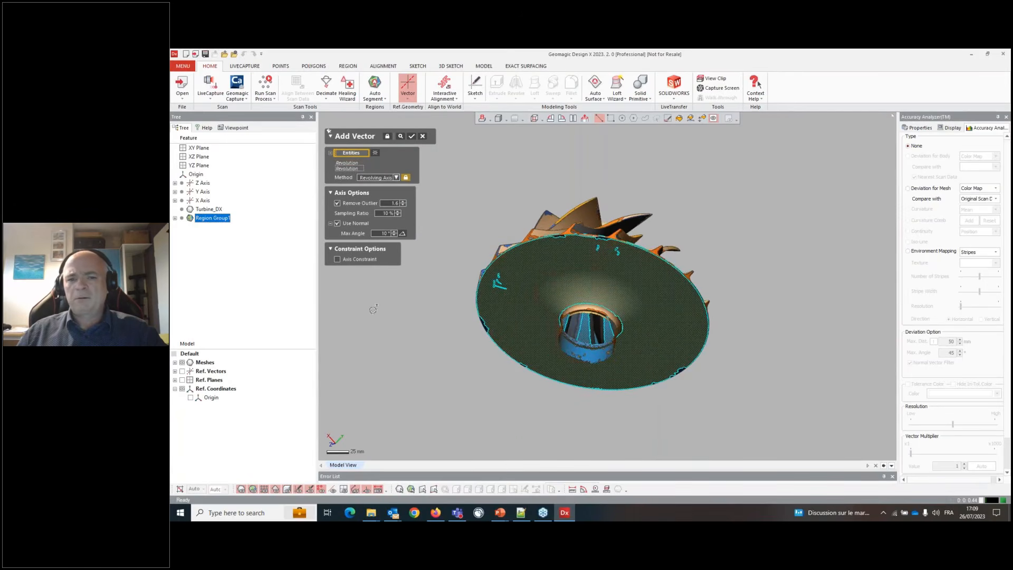
{"action": "right_click_drag", "start_coordinate": [426, 283], "coordinate": [596, 330]}
{"action": "scroll", "coordinate": [464, 143], "scroll_direction": "up", "scroll_amount": 2}
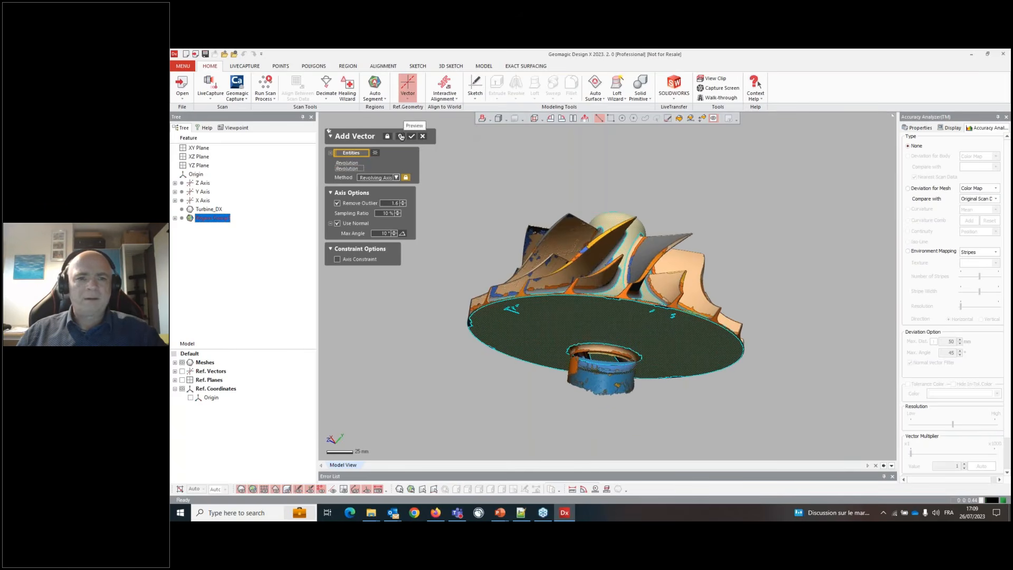
{"action": "left_click", "coordinate": [408, 137]}
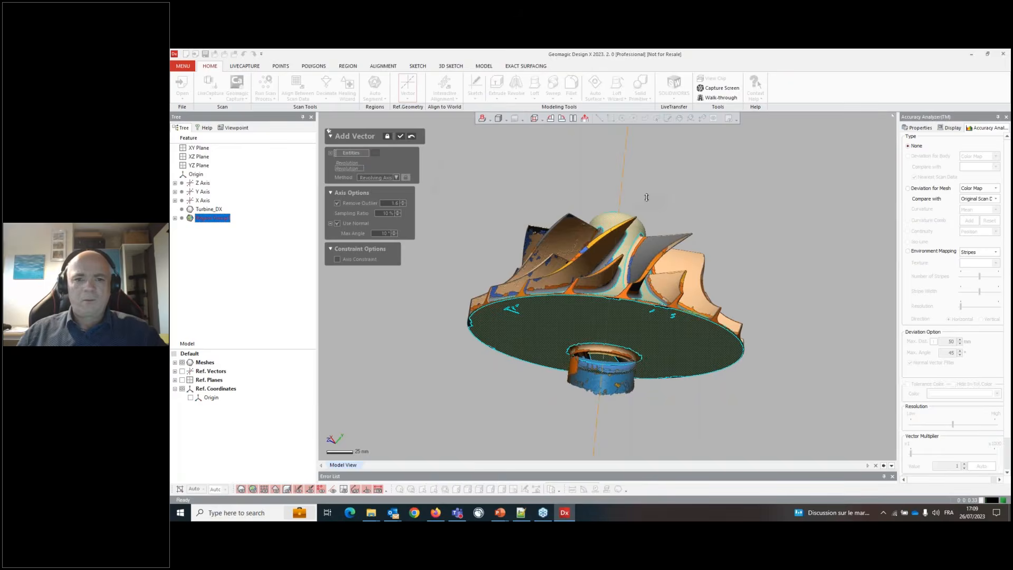
{"action": "right_click_drag", "start_coordinate": [646, 197], "coordinate": [436, 242]}
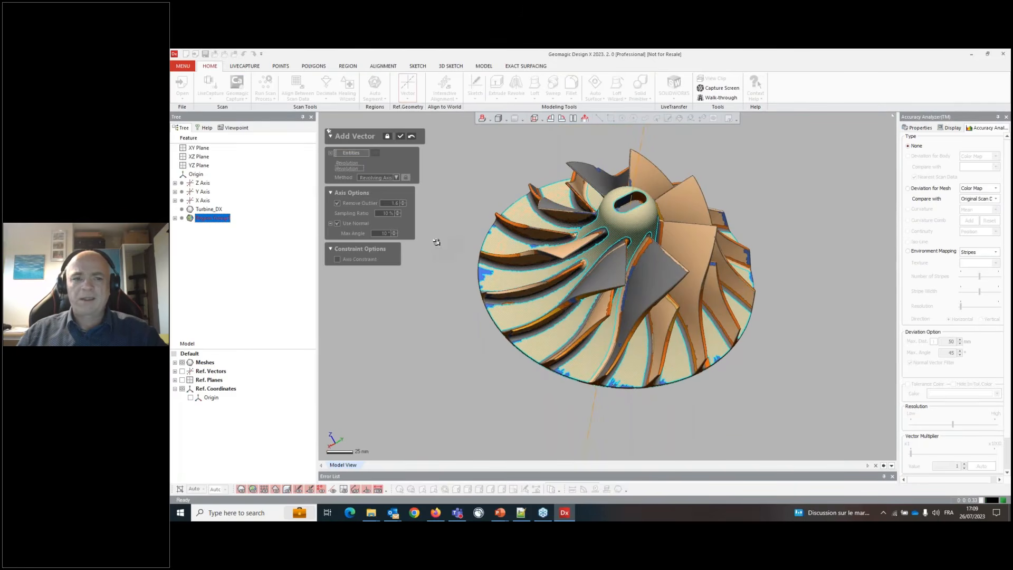
{"action": "left_click", "coordinate": [401, 137]}
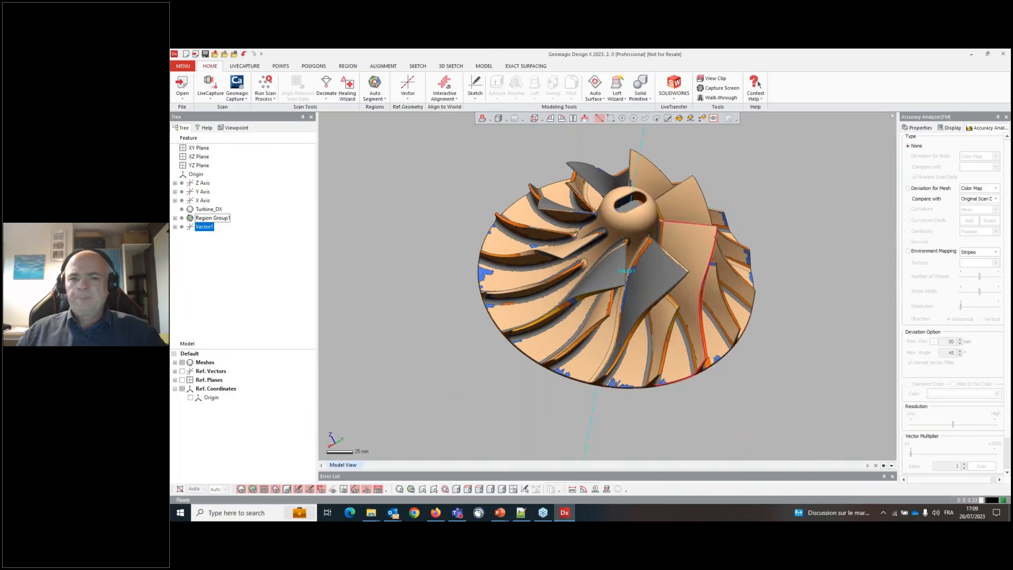
- Orbit and zoom around the hub and shaft to examine how the new vector lines up with the impeller
{"action": "right_click_drag", "start_coordinate": [669, 322], "coordinate": [562, 258]}
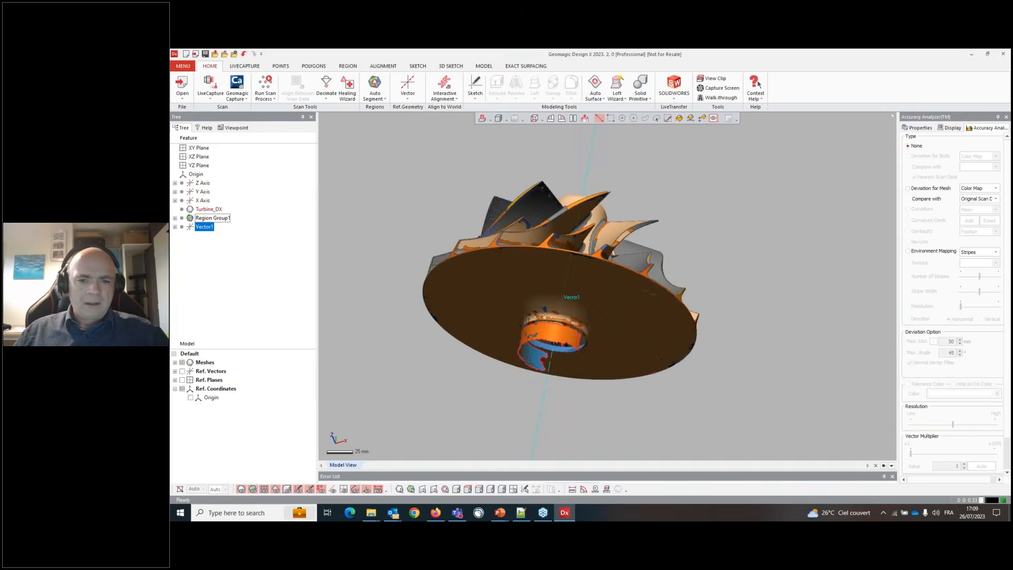
{"action": "scroll", "coordinate": [533, 335], "scroll_direction": "up", "scroll_amount": 7}
{"action": "right_click_drag", "start_coordinate": [538, 332], "coordinate": [565, 281]}
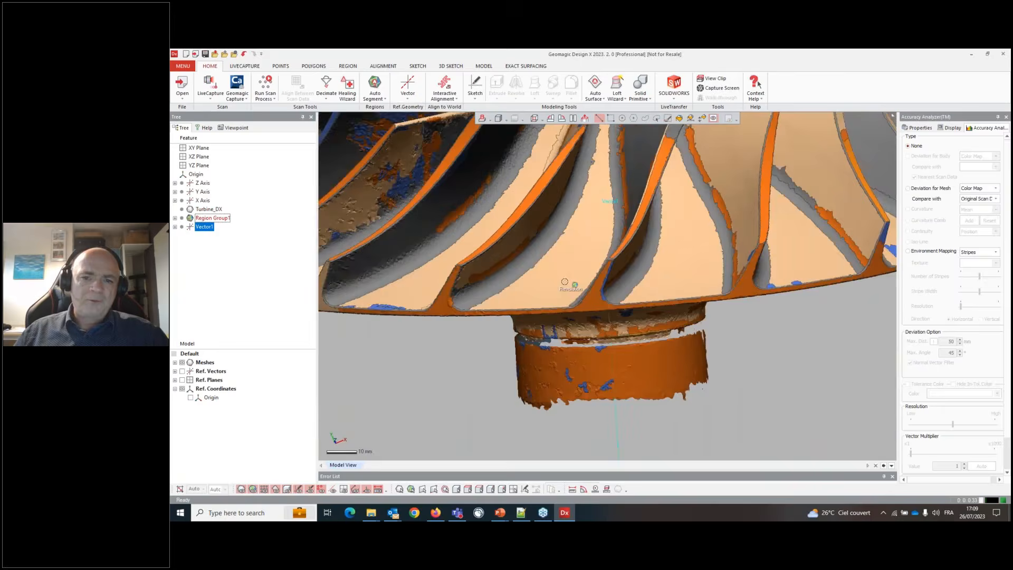
{"action": "scroll", "coordinate": [564, 282], "scroll_direction": "down", "scroll_amount": 5}
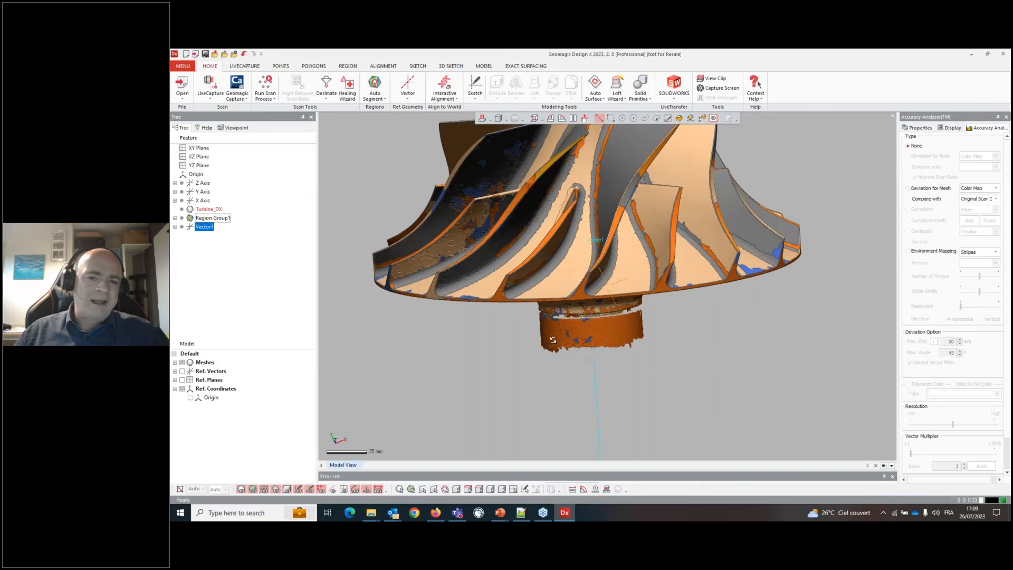
{"action": "scroll", "coordinate": [554, 341], "scroll_direction": "up", "scroll_amount": 8}
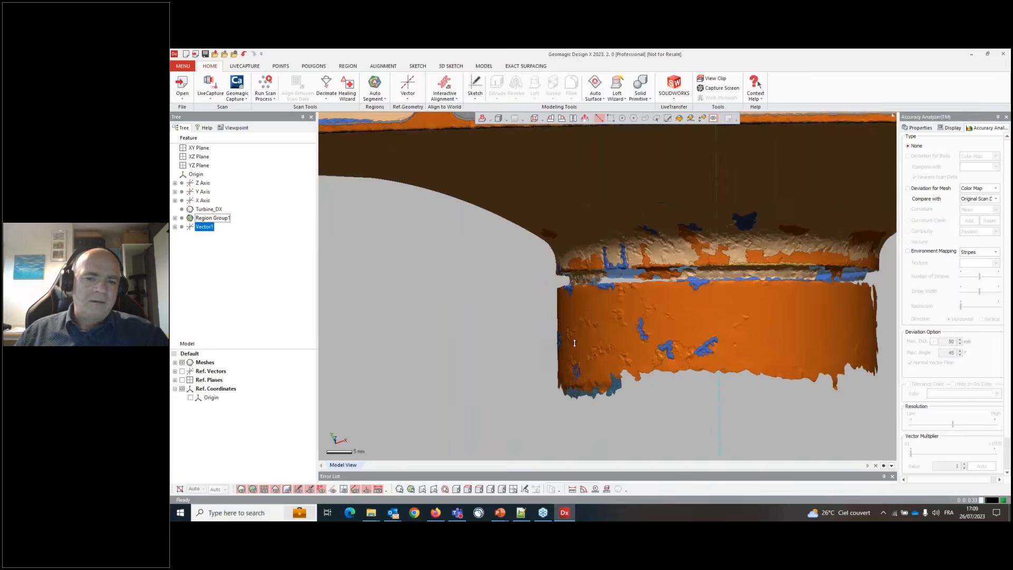
{"action": "right_click_drag", "start_coordinate": [574, 342], "coordinate": [523, 316]}
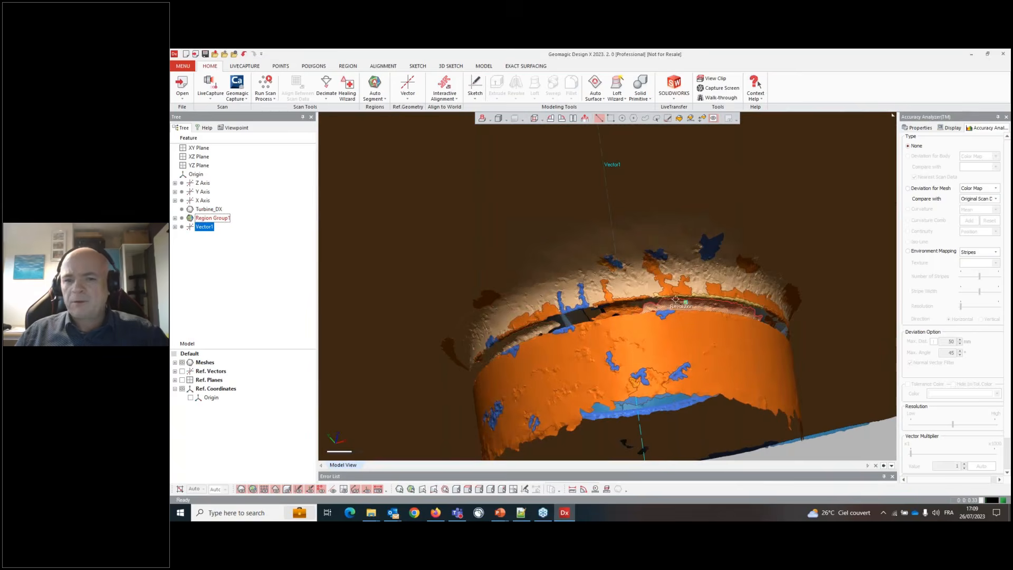
{"action": "scroll", "coordinate": [675, 299], "scroll_direction": "down", "scroll_amount": 8}
{"action": "right_click_drag", "start_coordinate": [676, 300], "coordinate": [671, 351]}
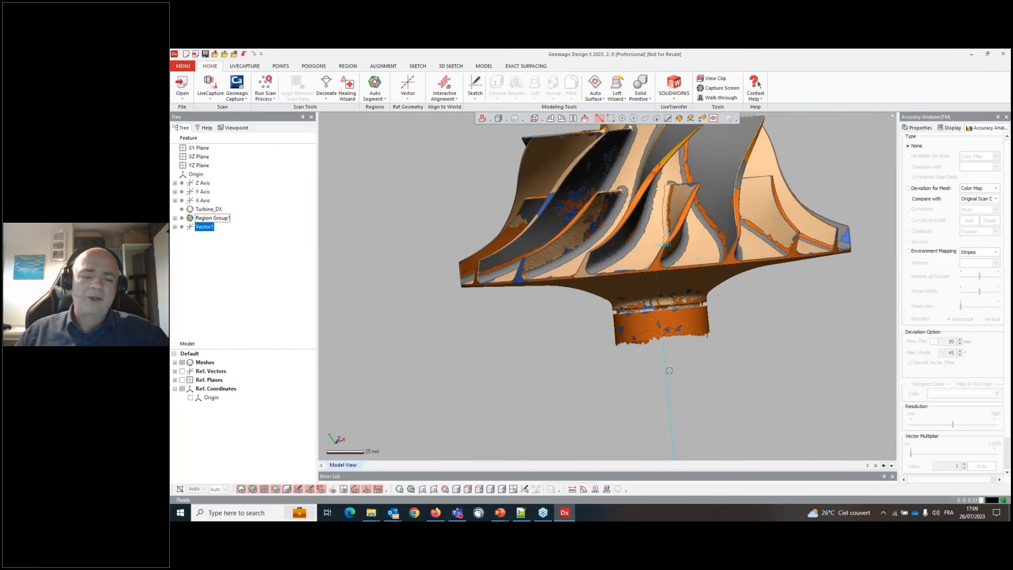
- Add a reference plane with the Extreme Position method on the Turbine_DX mesh along Vector1, then confirm it
{"action": "left_click", "coordinate": [407, 98]}
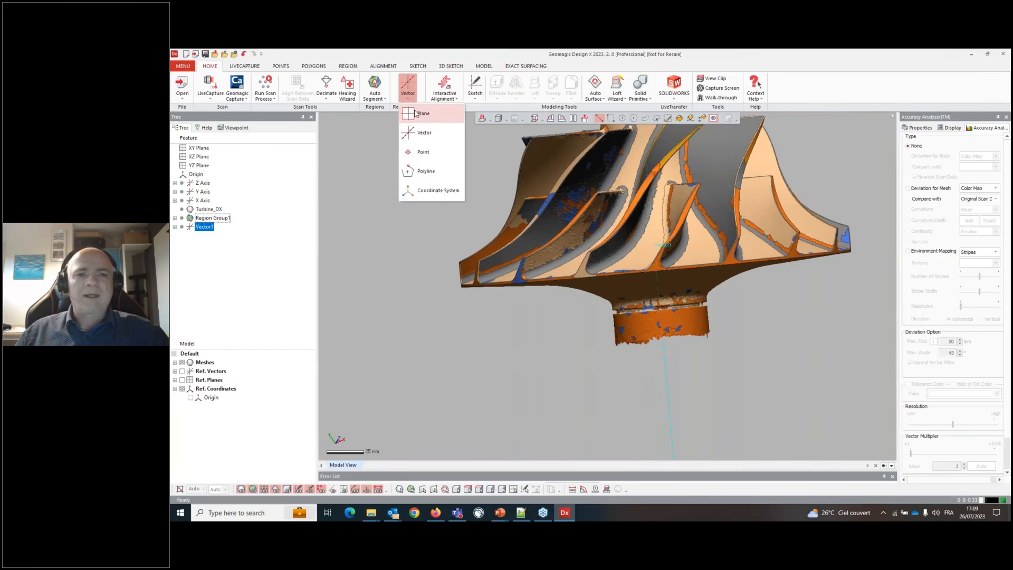
{"action": "left_click", "coordinate": [417, 113]}
{"action": "left_click", "coordinate": [387, 172]}
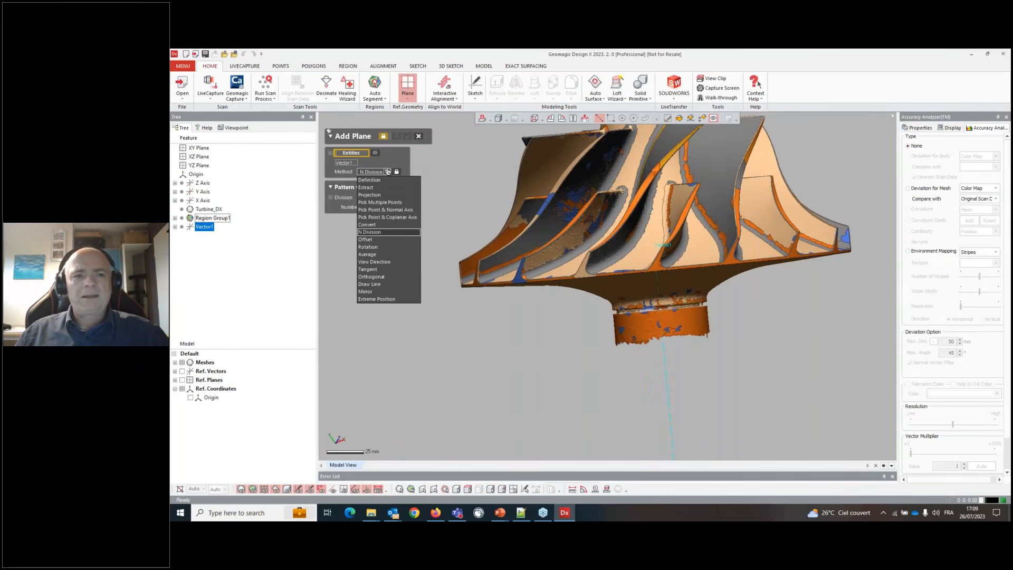
{"action": "left_click", "coordinate": [388, 299]}
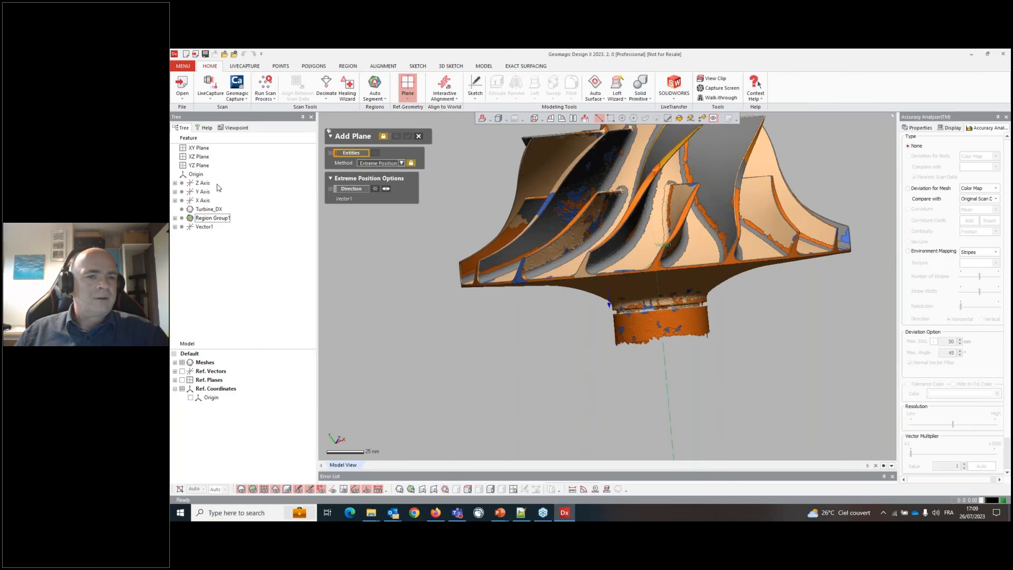
{"action": "left_click", "coordinate": [213, 209]}
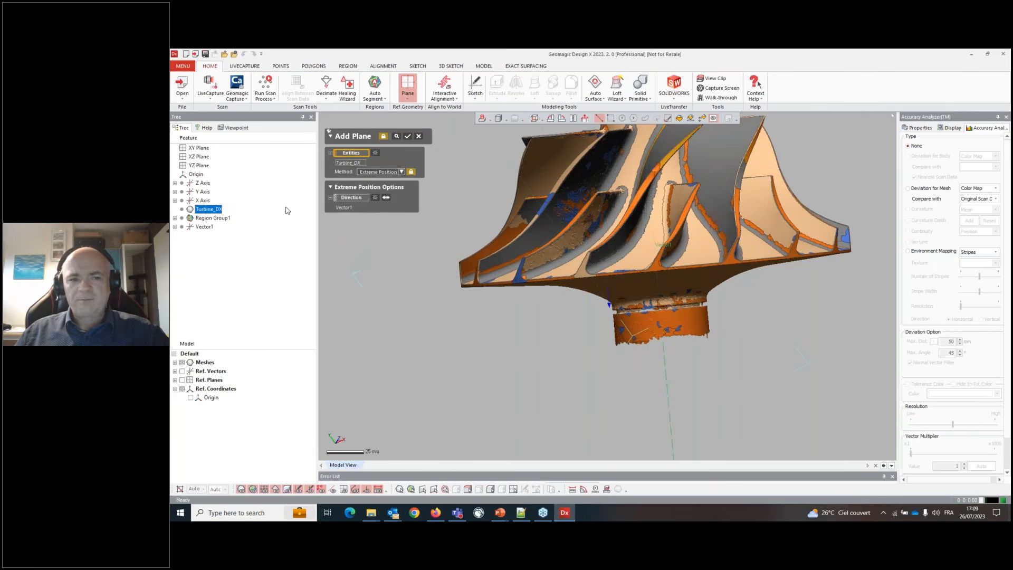
{"action": "scroll", "coordinate": [663, 385], "scroll_direction": "down", "scroll_amount": 3}
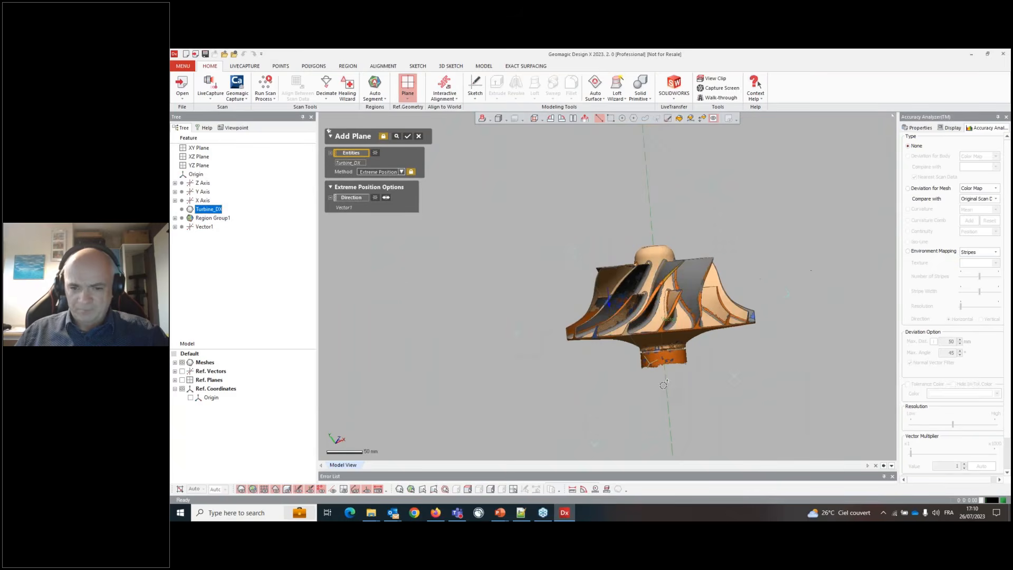
{"action": "right_click_drag", "start_coordinate": [661, 347], "coordinate": [592, 339]}
{"action": "key", "text": "ctrl+1"}
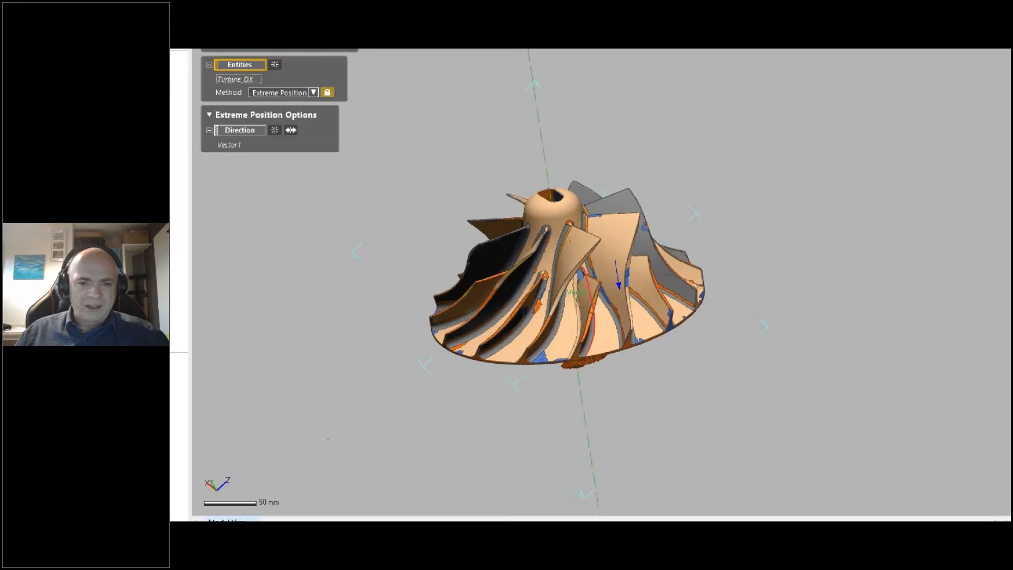
{"action": "left_click", "coordinate": [595, 288]}
{"action": "mouse_move", "coordinate": [647, 222]}
{"action": "left_mouse_down"}
{"action": "mouse_move", "coordinate": [613, 228]}
{"action": "mouse_move", "coordinate": [672, 287]}
{"action": "mouse_move", "coordinate": [636, 212]}
{"action": "left_mouse_up"}
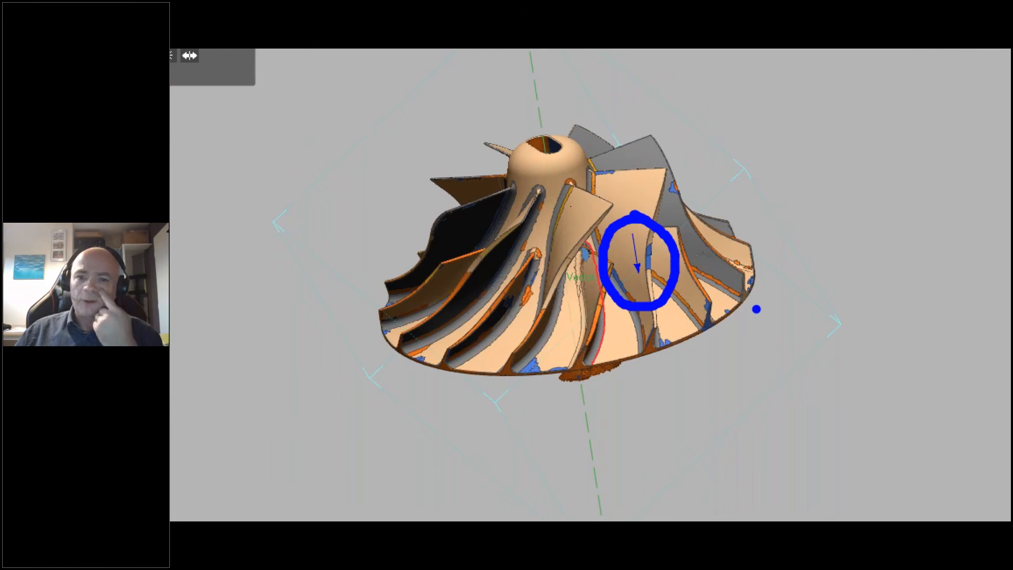
{"action": "mouse_move", "coordinate": [754, 253]}
{"action": "left_mouse_down"}
{"action": "mouse_move", "coordinate": [791, 403]}
{"action": "mouse_move", "coordinate": [820, 347]}
{"action": "left_mouse_up"}
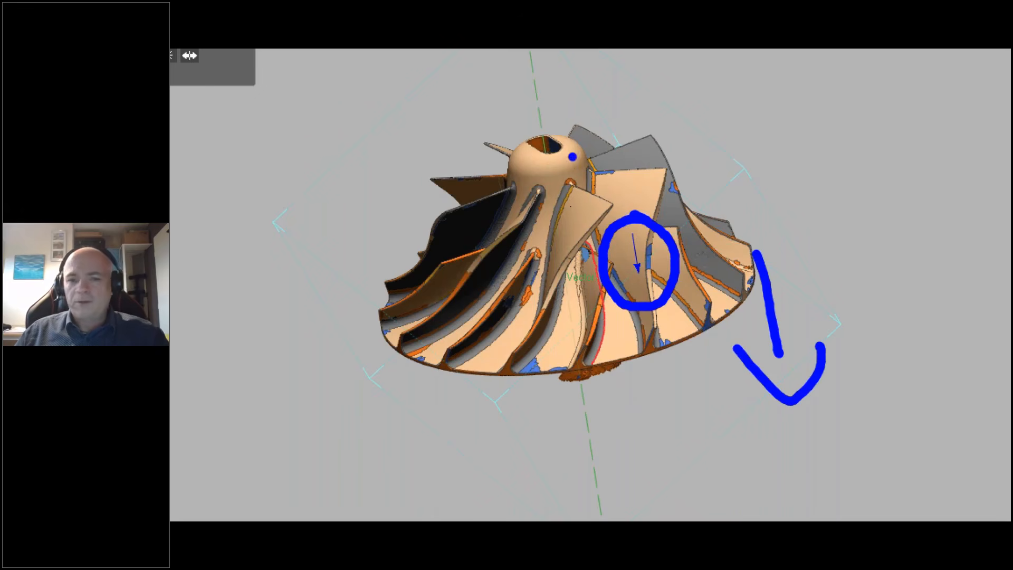
{"action": "key", "text": "Escape"}
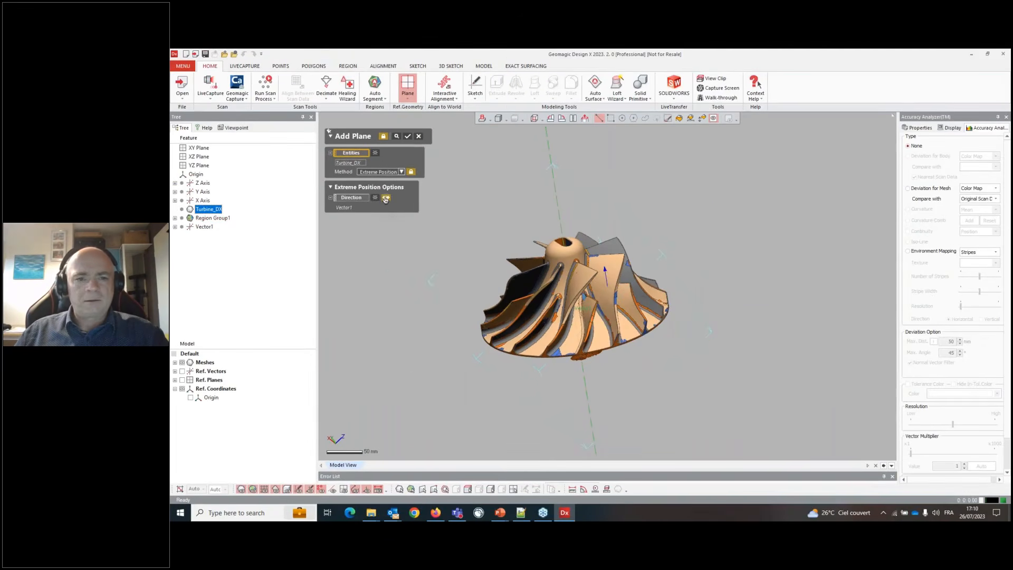
{"action": "left_click", "coordinate": [397, 137]}
{"action": "right_click_drag", "start_coordinate": [652, 303], "coordinate": [631, 245]}
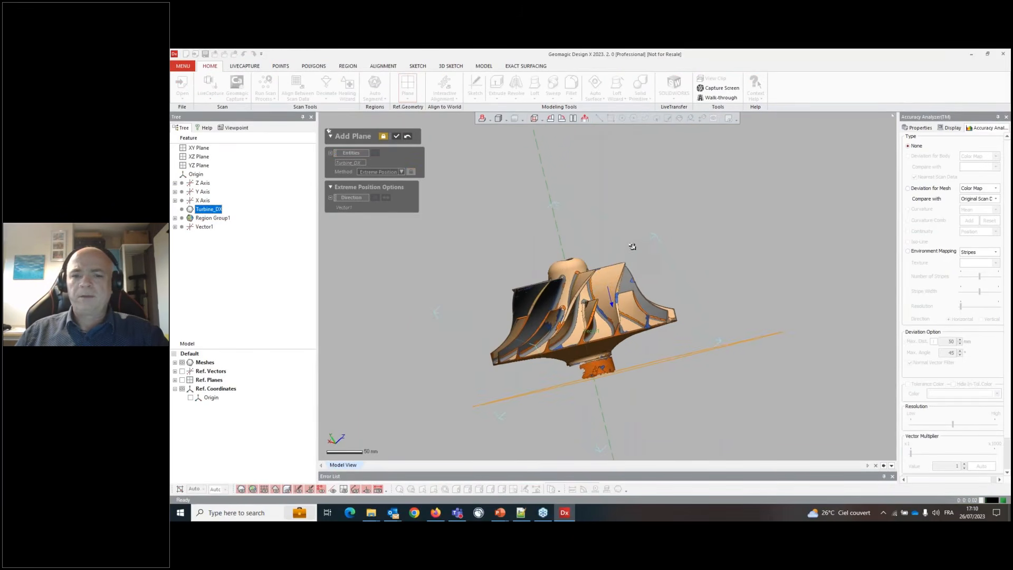
{"action": "left_click", "coordinate": [396, 138]}
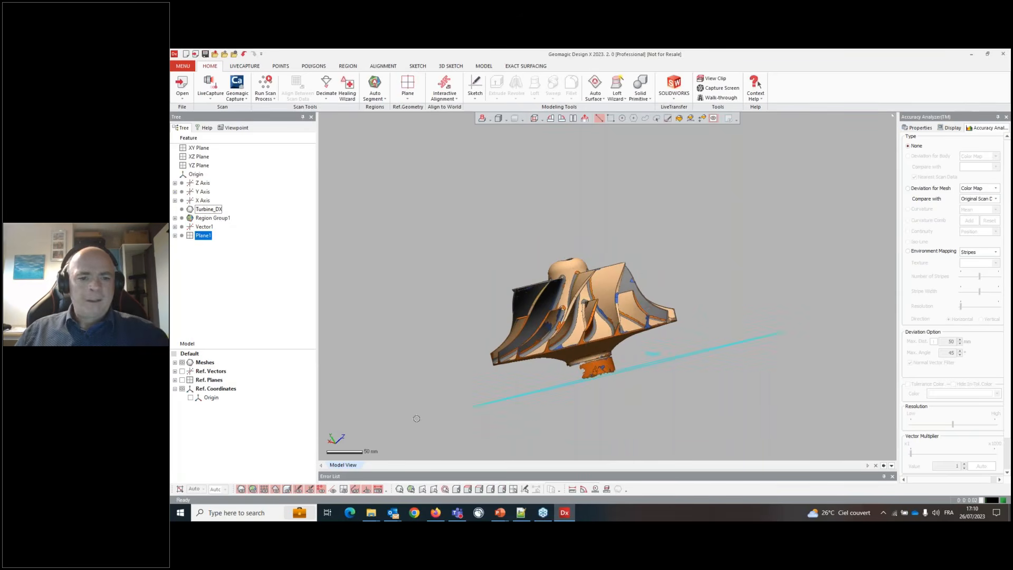
- Turn on the display of reference vectors and reference planes in the model view
{"action": "left_click", "coordinate": [388, 352]}
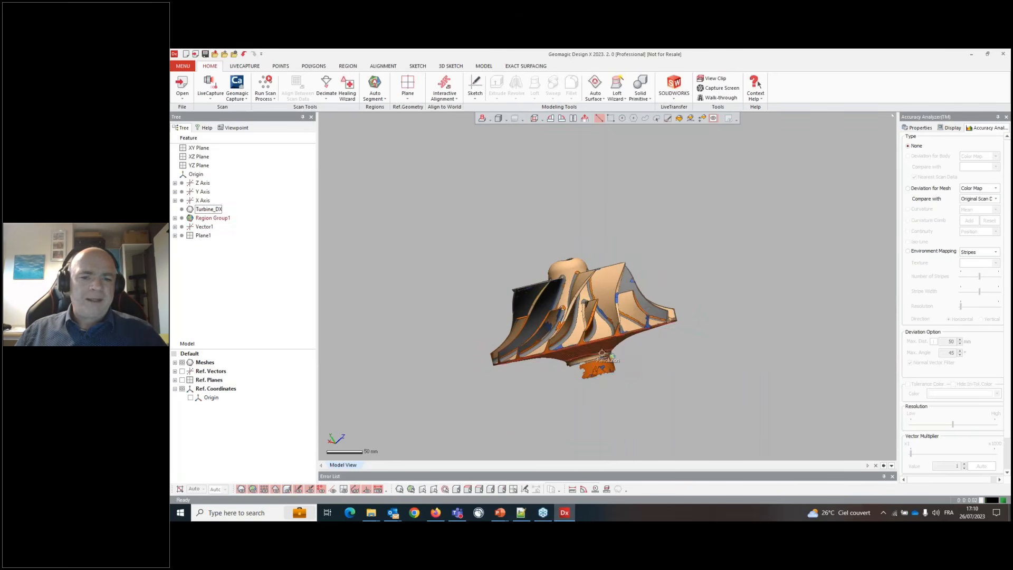
{"action": "right_click_drag", "start_coordinate": [557, 355], "coordinate": [550, 378]}
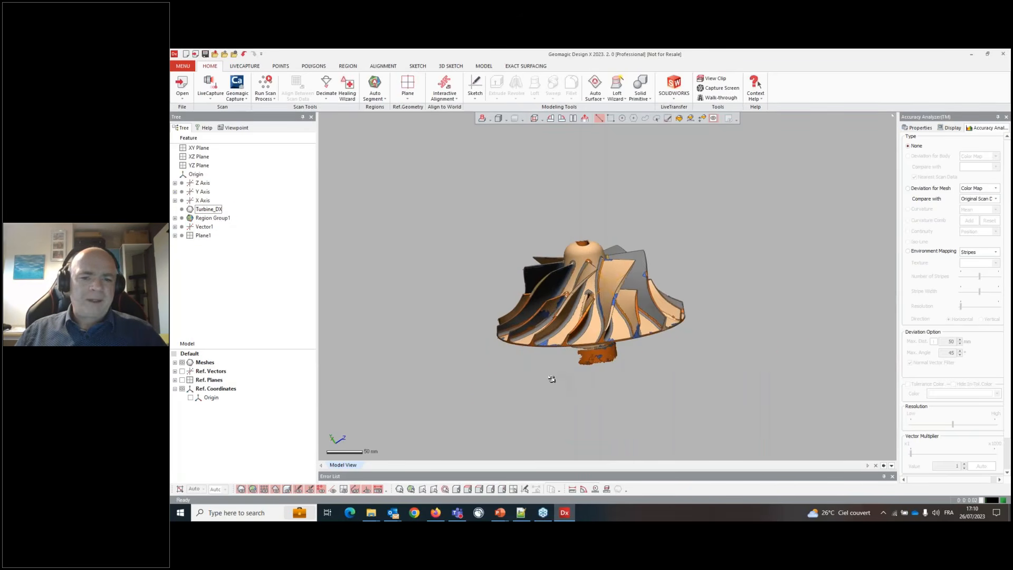
{"action": "left_click", "coordinate": [332, 490]}
{"action": "left_click", "coordinate": [343, 490]}
{"action": "right_click_drag", "start_coordinate": [840, 278], "coordinate": [771, 278]}
{"action": "right_click_drag", "start_coordinate": [553, 311], "coordinate": [729, 307]}
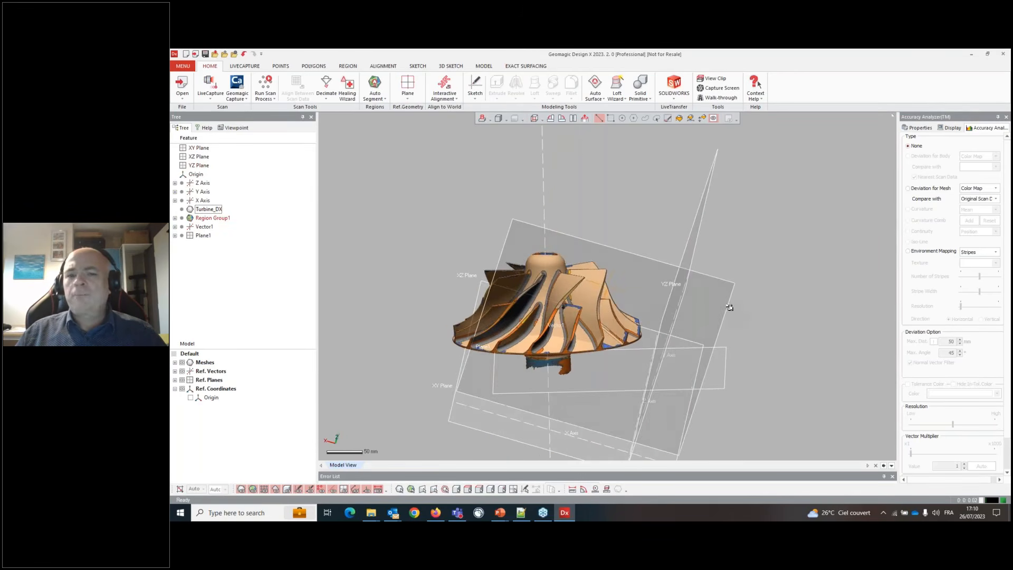
- Hide the default XY, XZ and YZ planes and the Z, Y and X axes, leaving Vector1 and Plane1 shown
{"action": "left_click", "coordinate": [174, 381]}
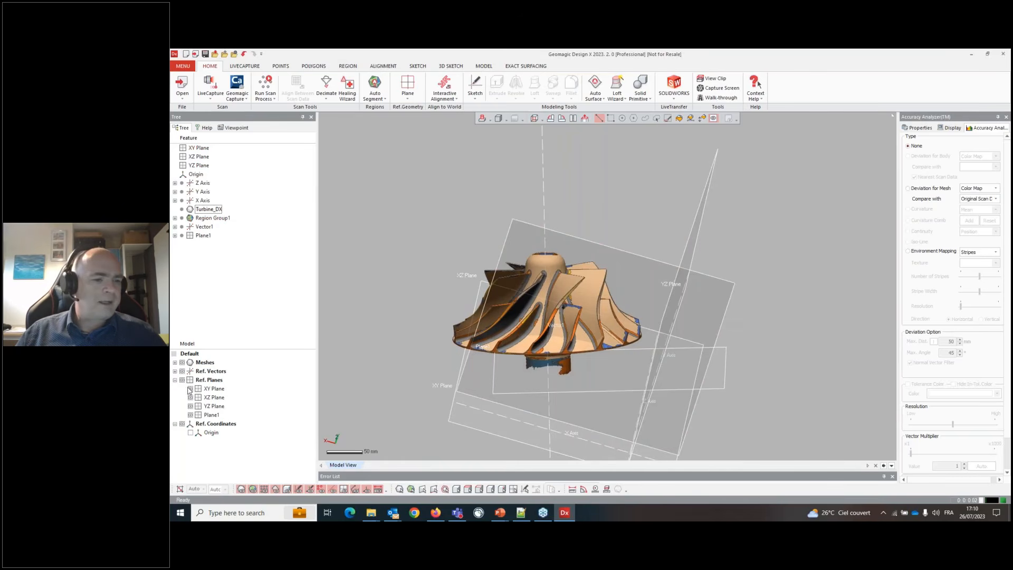
{"action": "left_click", "coordinate": [190, 397]}
{"action": "left_click", "coordinate": [191, 406]}
{"action": "left_click", "coordinate": [191, 406]}
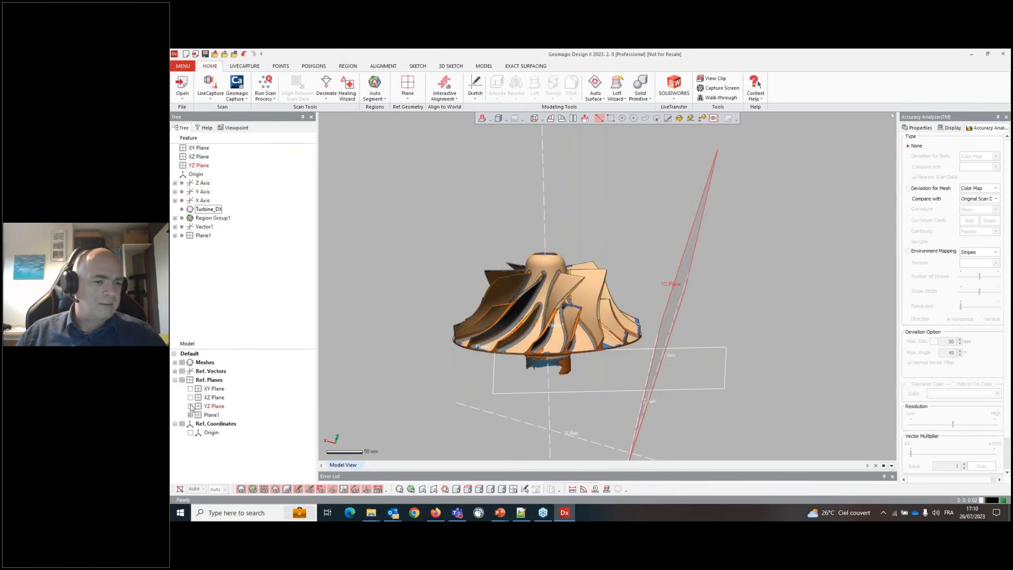
{"action": "left_click", "coordinate": [174, 372]}
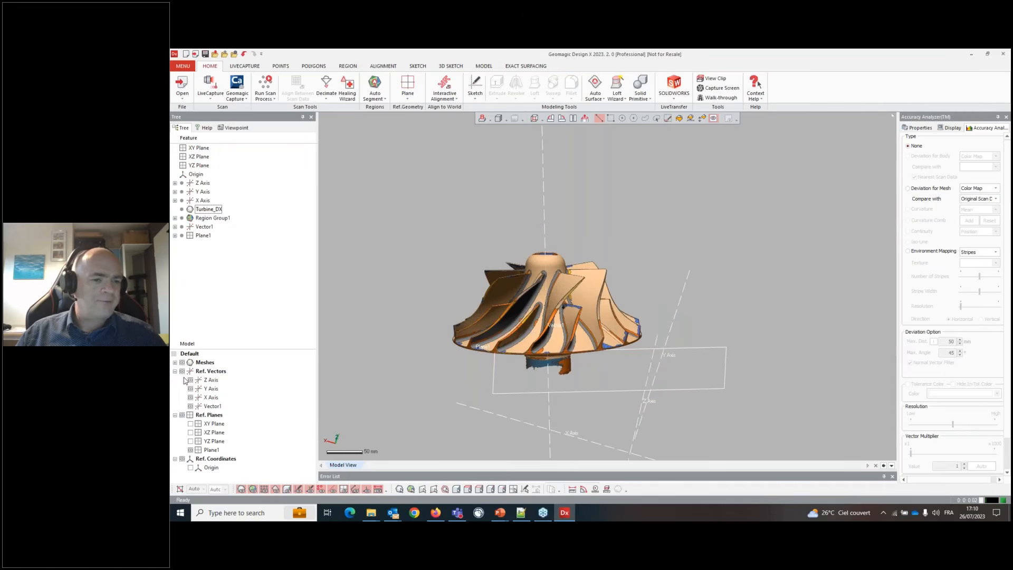
{"action": "left_click", "coordinate": [191, 380]}
{"action": "left_click", "coordinate": [191, 388]}
{"action": "left_click", "coordinate": [190, 397]}
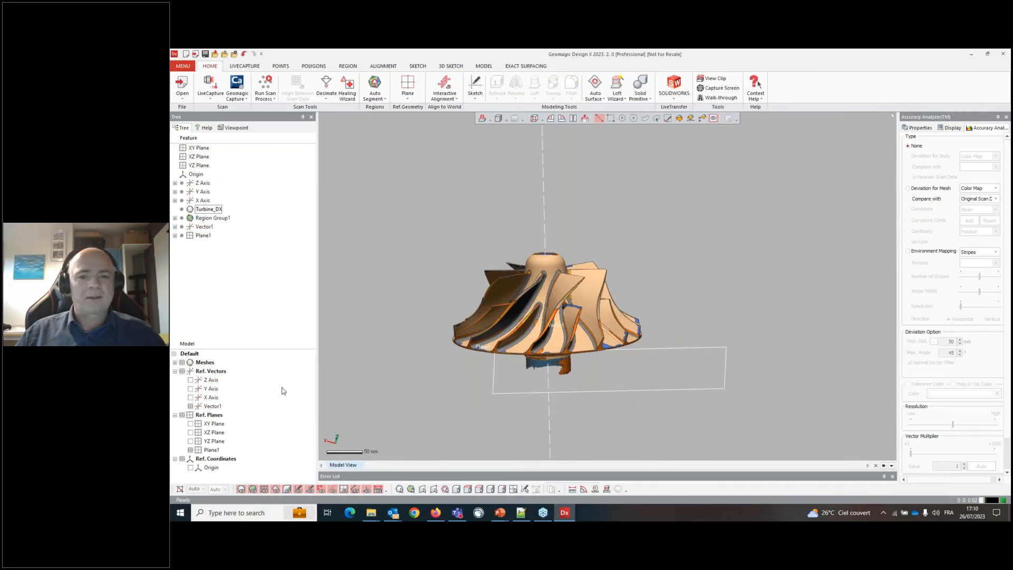
- Orbit and zoom into the hub opening to examine where Plane1 sits relative to the shaft bore
{"action": "right_click_drag", "start_coordinate": [628, 376], "coordinate": [618, 347]}
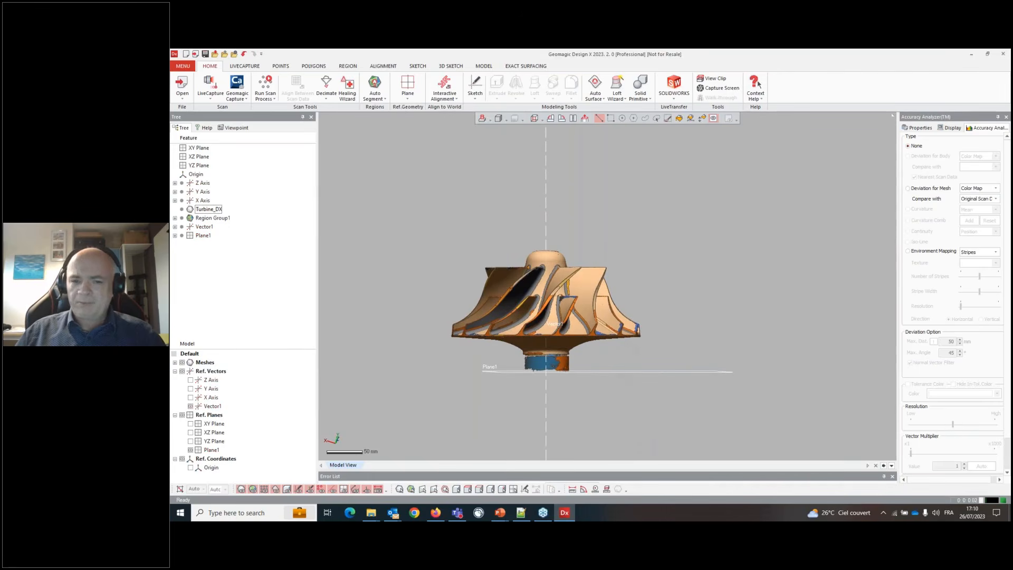
{"action": "right_click_drag", "start_coordinate": [547, 211], "coordinate": [575, 280]}
{"action": "scroll", "coordinate": [544, 285], "scroll_direction": "up", "scroll_amount": 5}
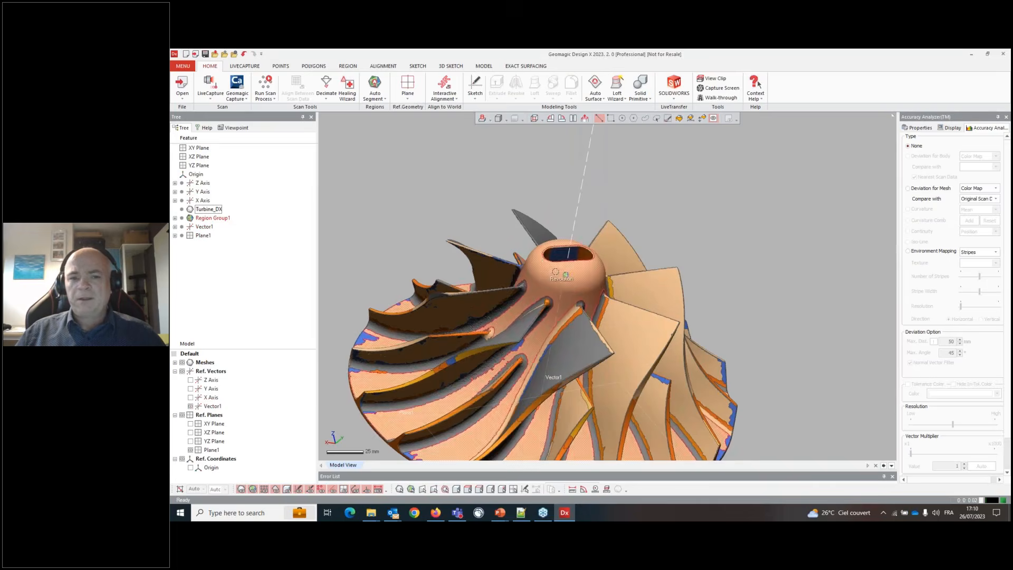
{"action": "scroll", "coordinate": [550, 293], "scroll_direction": "up", "scroll_amount": 5}
{"action": "right_click_drag", "start_coordinate": [550, 294], "coordinate": [534, 273]}
{"action": "left_click", "coordinate": [534, 273]}
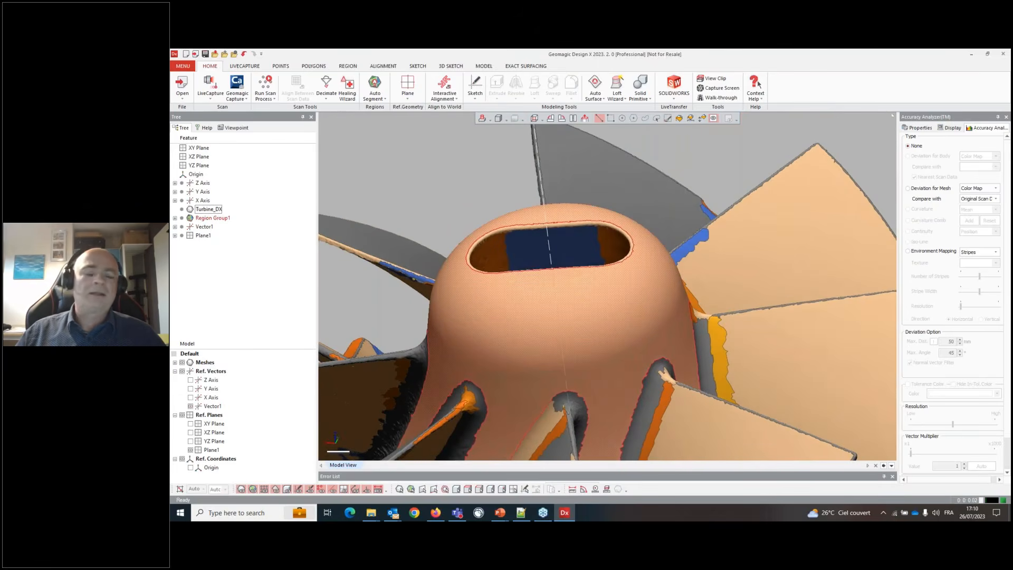
{"action": "left_click", "coordinate": [528, 244]}
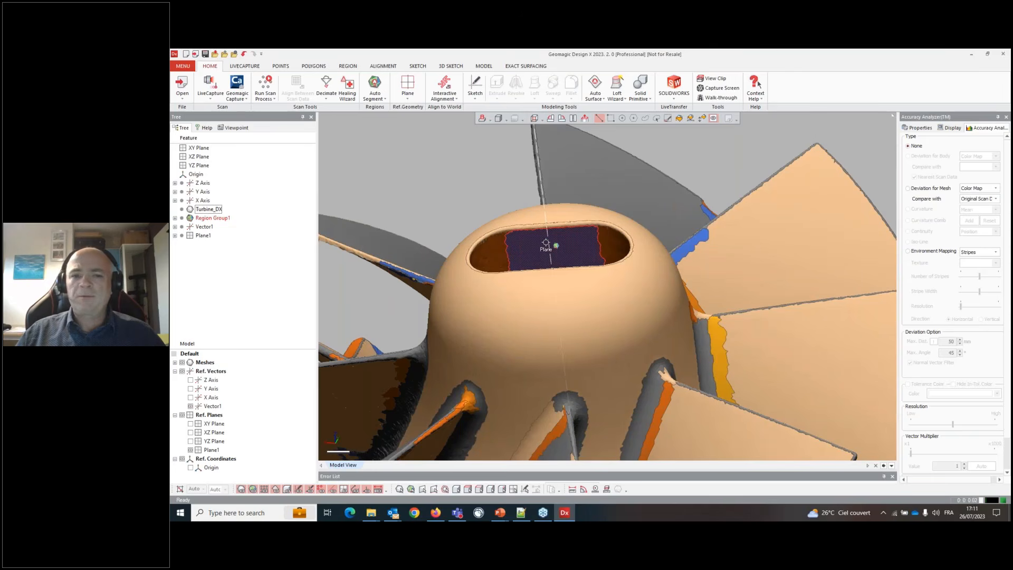
{"action": "scroll", "coordinate": [546, 244], "scroll_direction": "down", "scroll_amount": 4}
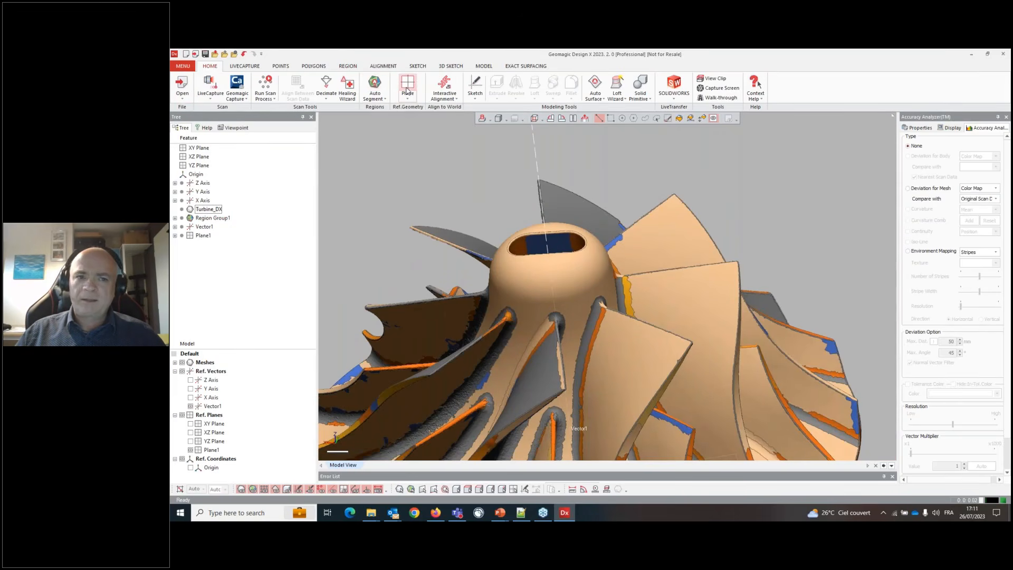
- Start Interactive Alignment on Turbine_DX, advance to the next stage and choose the X-Y-Z moving method
{"action": "left_click", "coordinate": [447, 82]}
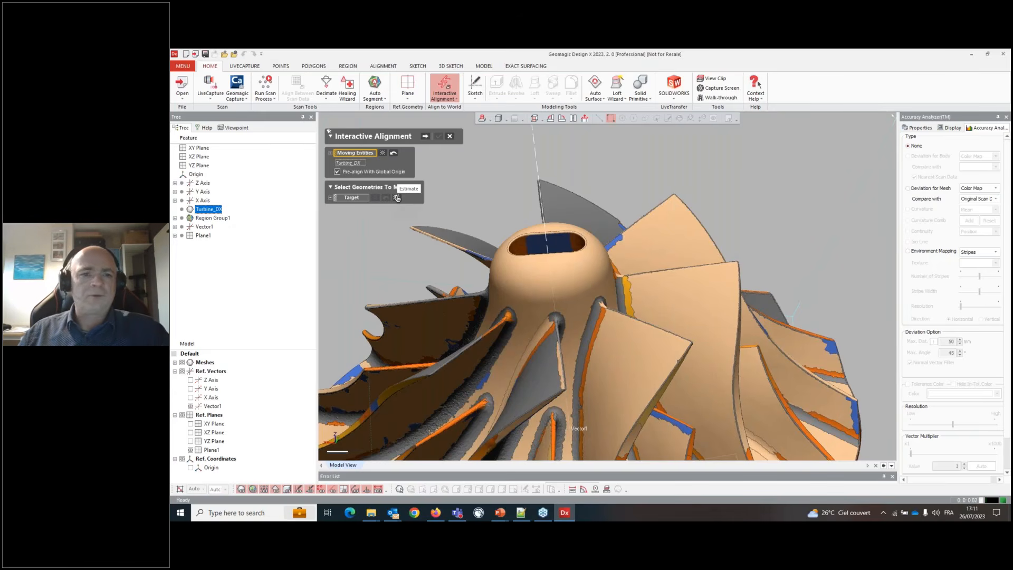
{"action": "left_click", "coordinate": [425, 137]}
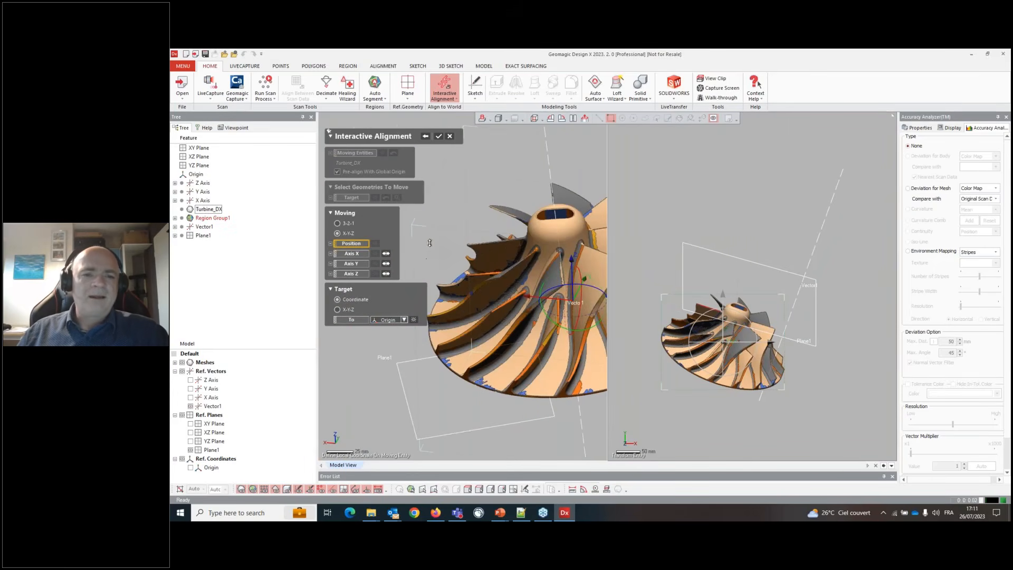
{"action": "left_click", "coordinate": [338, 224]}
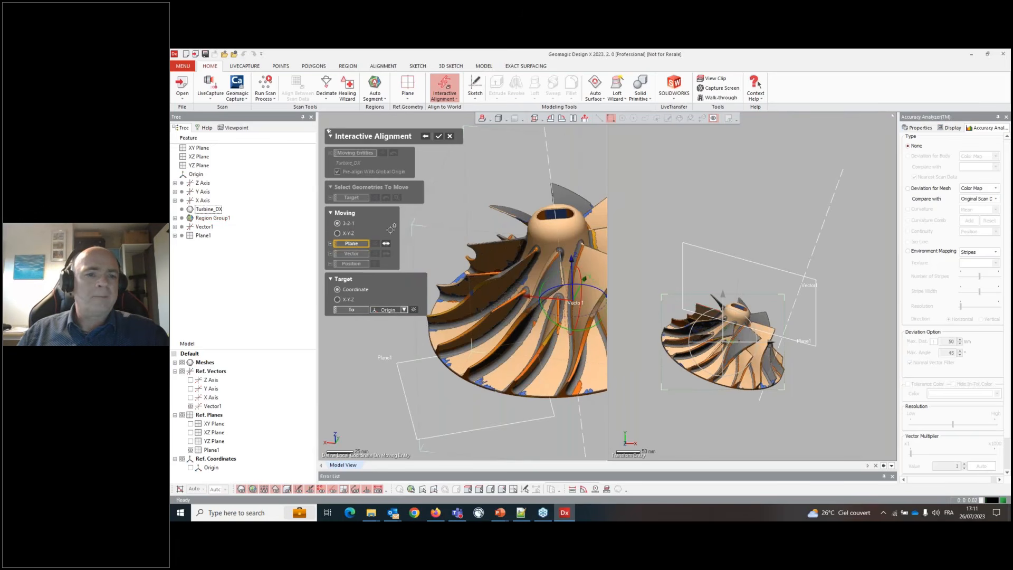
{"action": "left_click", "coordinate": [351, 235]}
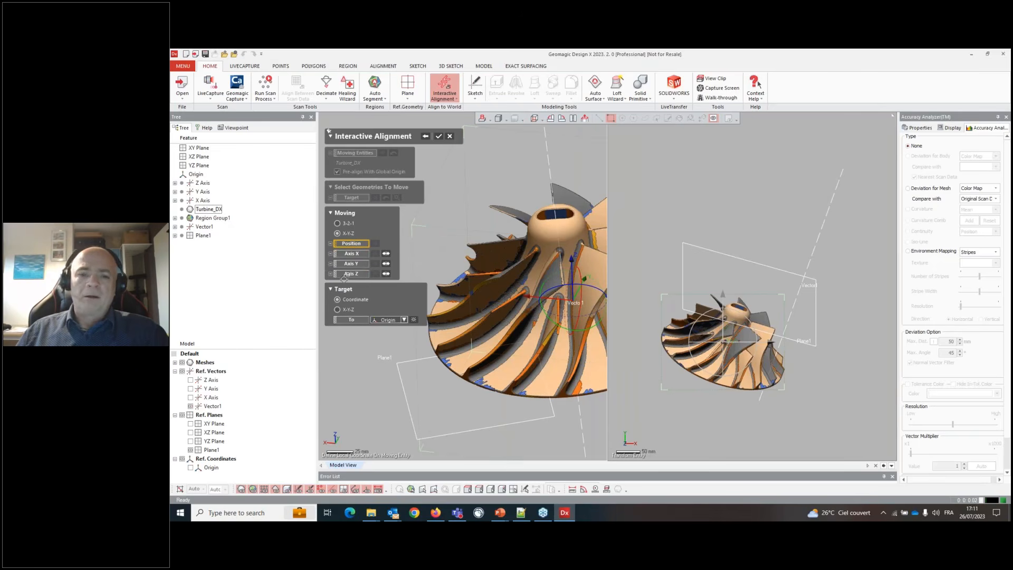
- Set the alignment Position from Vector1 and Plane1
{"action": "left_click", "coordinate": [546, 145]}
{"action": "left_click", "coordinate": [440, 394]}
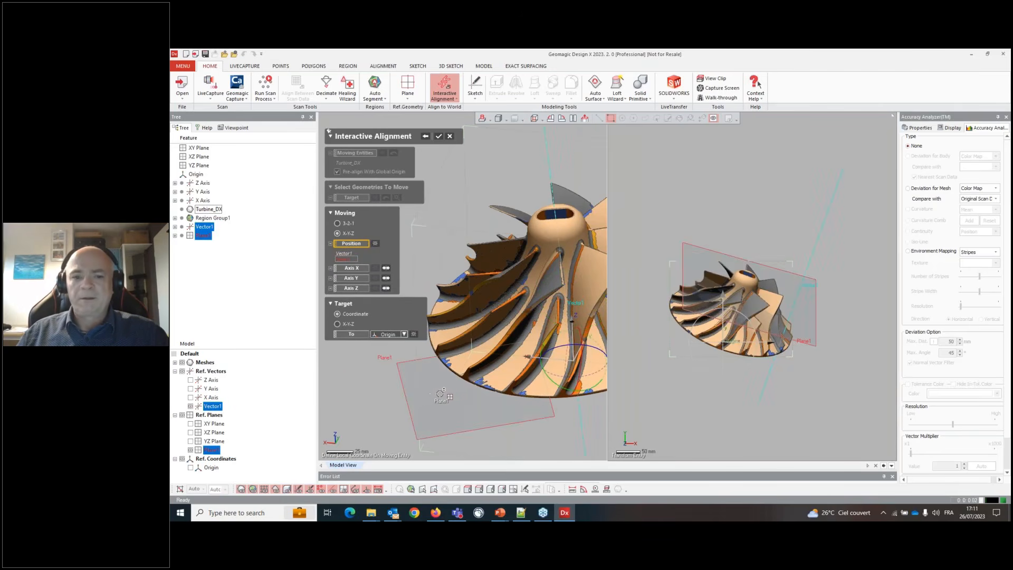
{"action": "right_click_drag", "start_coordinate": [440, 394], "coordinate": [495, 299]}
{"action": "scroll", "coordinate": [511, 321], "scroll_direction": "up", "scroll_amount": 5}
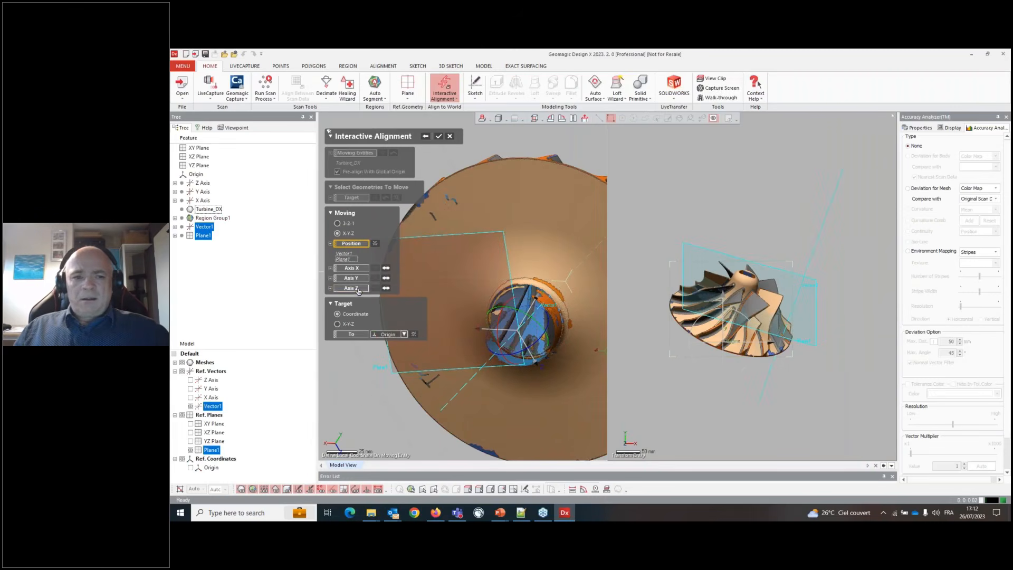
- Assign Vector1 as the alignment's Axis Z
{"action": "left_click", "coordinate": [352, 288]}
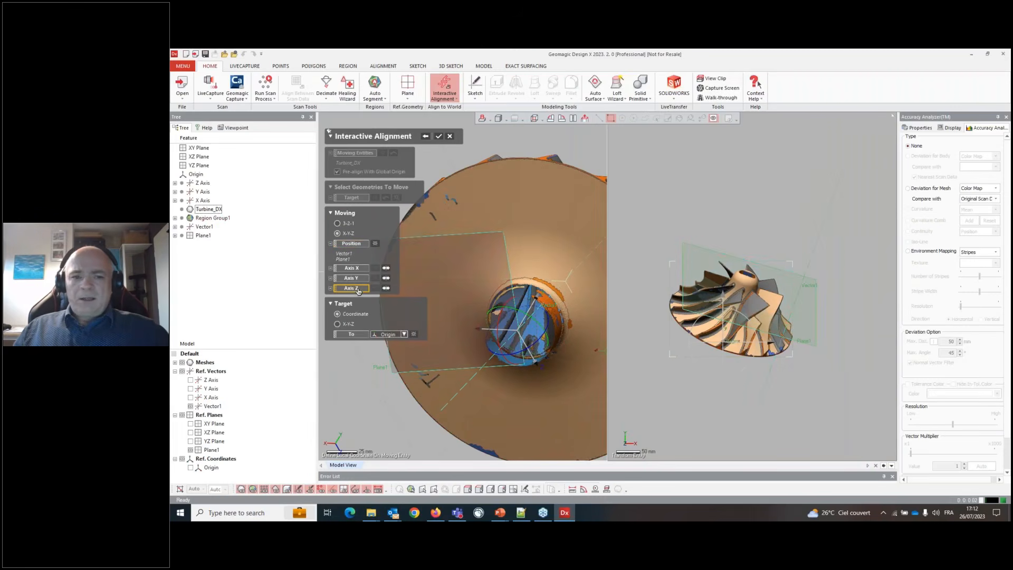
{"action": "right_click_drag", "start_coordinate": [501, 234], "coordinate": [441, 320]}
{"action": "left_click", "coordinate": [524, 170]}
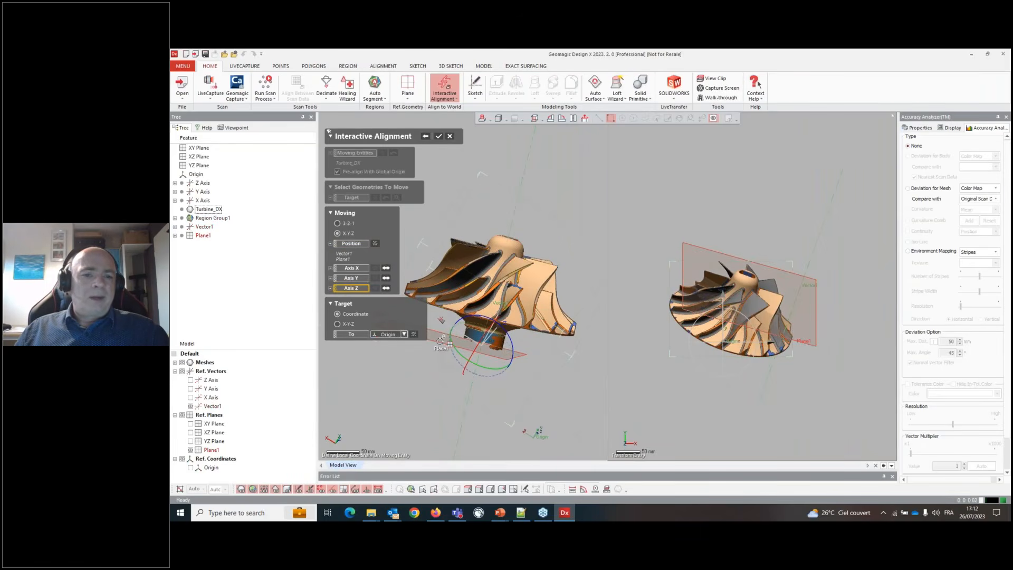
{"action": "left_click", "coordinate": [440, 340]}
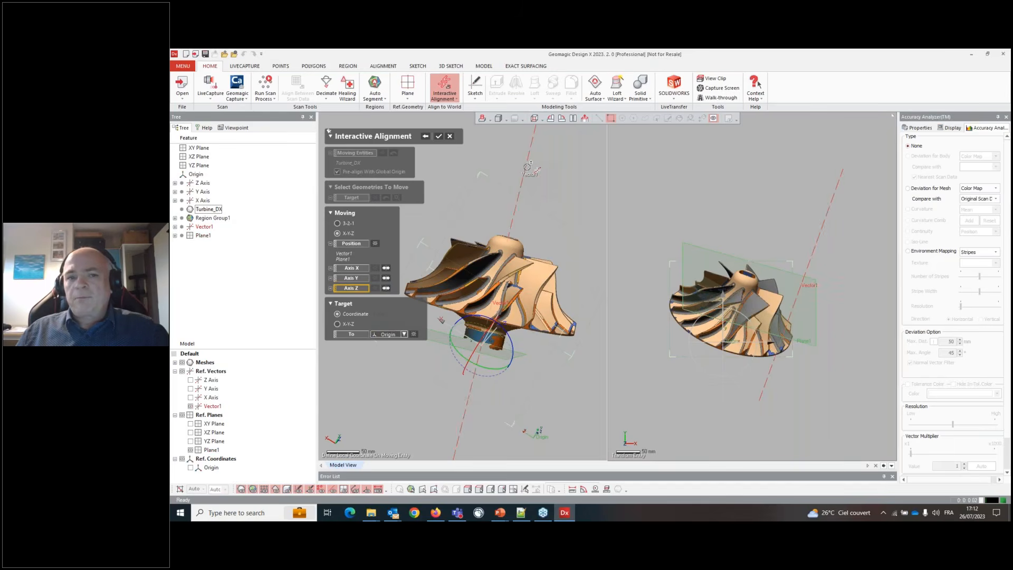
{"action": "left_click", "coordinate": [528, 166]}
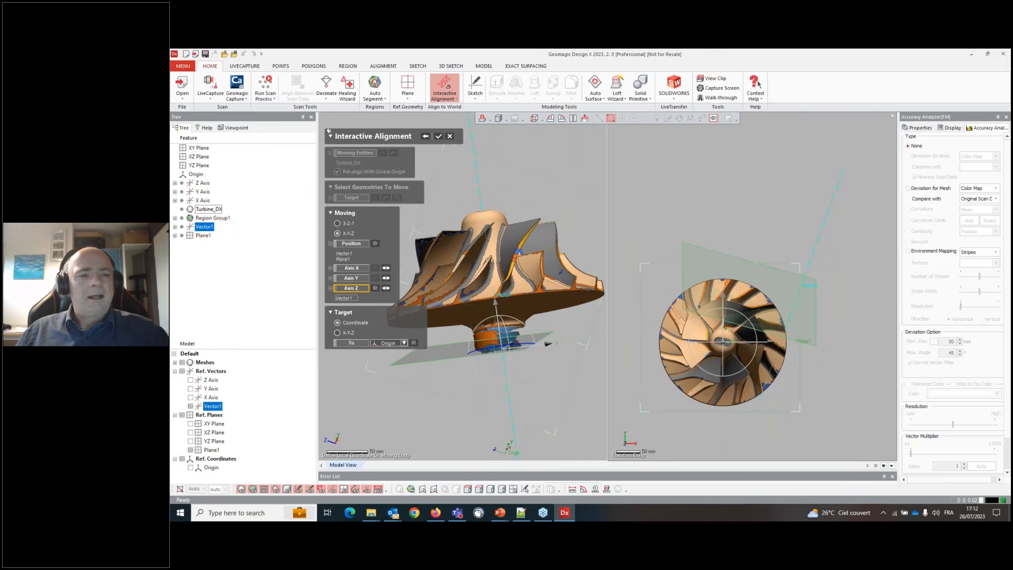
- Define Axis Y by picking the flat region inside the hub opening, then apply the alignment
{"action": "left_click", "coordinate": [351, 280]}
{"action": "right_click_drag", "start_coordinate": [538, 227], "coordinate": [499, 184]}
{"action": "scroll", "coordinate": [500, 184], "scroll_direction": "up", "scroll_amount": 5}
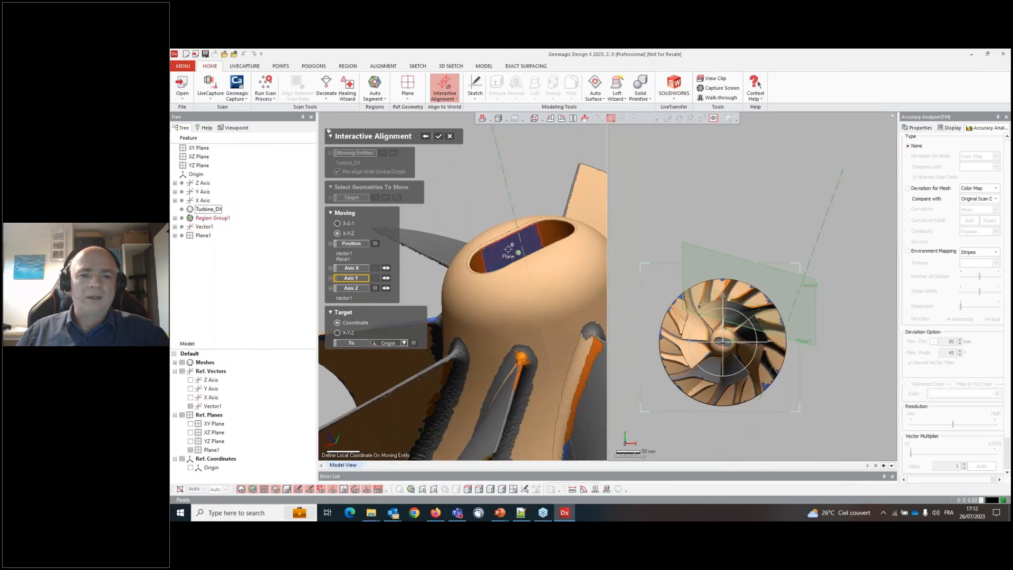
{"action": "right_click_drag", "start_coordinate": [508, 249], "coordinate": [525, 264]}
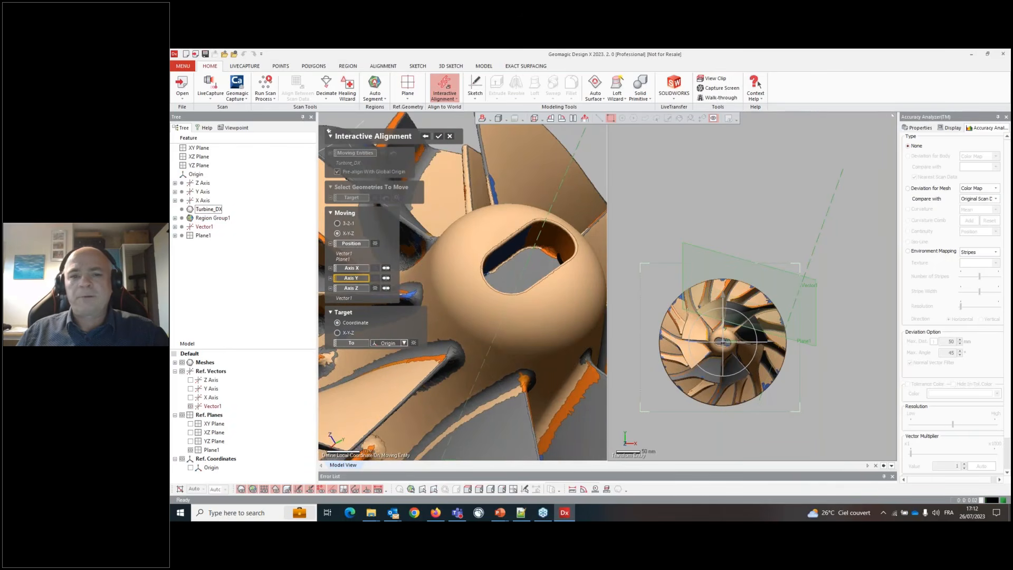
{"action": "right_click_drag", "start_coordinate": [514, 268], "coordinate": [554, 289]}
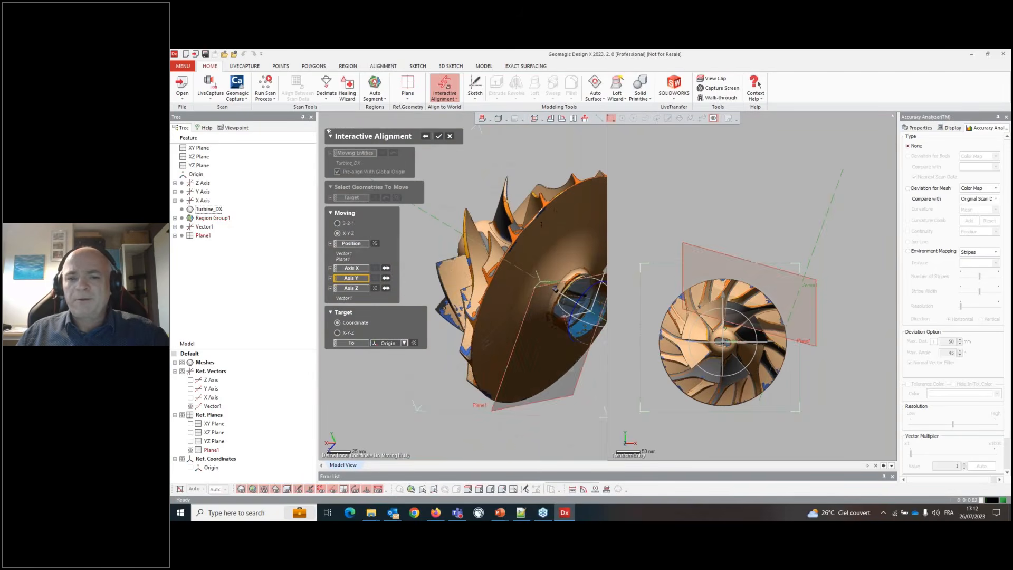
{"action": "left_click_drag", "start_coordinate": [583, 292], "coordinate": [570, 328]}
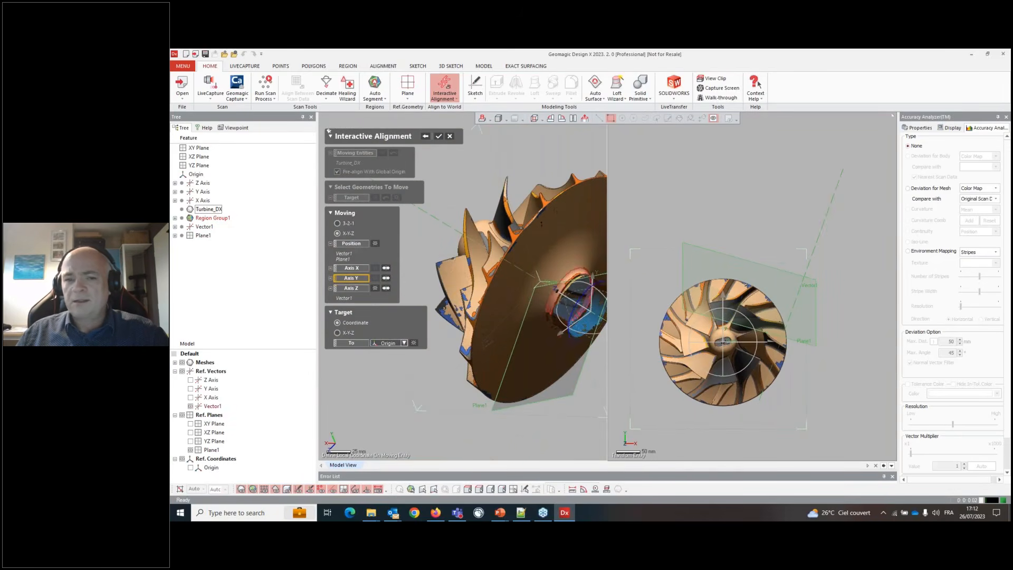
{"action": "right_click_drag", "start_coordinate": [548, 308], "coordinate": [538, 385]}
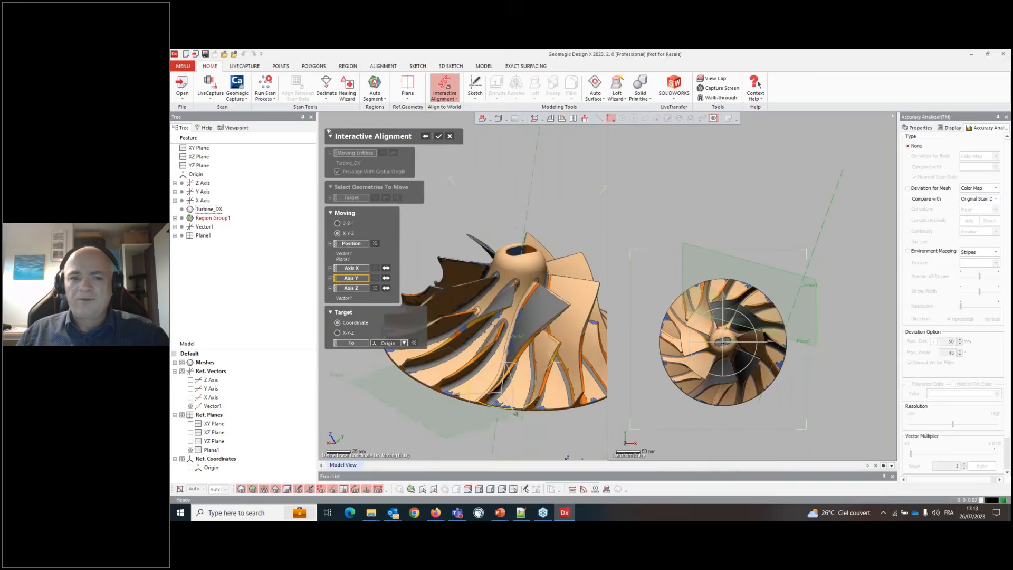
{"action": "left_click", "coordinate": [514, 250]}
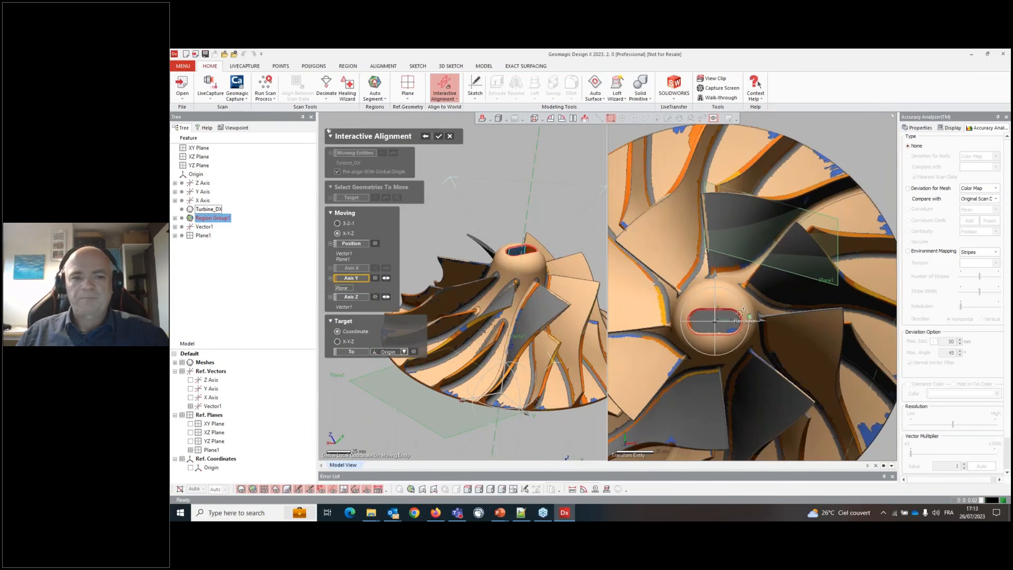
{"action": "left_click", "coordinate": [440, 136]}
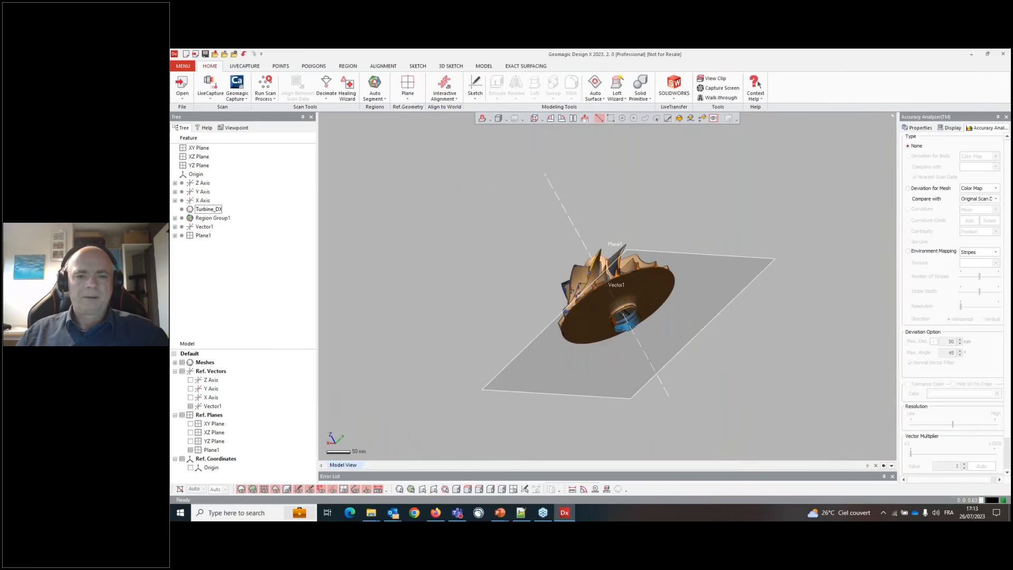
- Inspect the properties of Vector1, the Z Axis and Plane1 after the alignment
{"action": "left_click", "coordinate": [536, 118]}
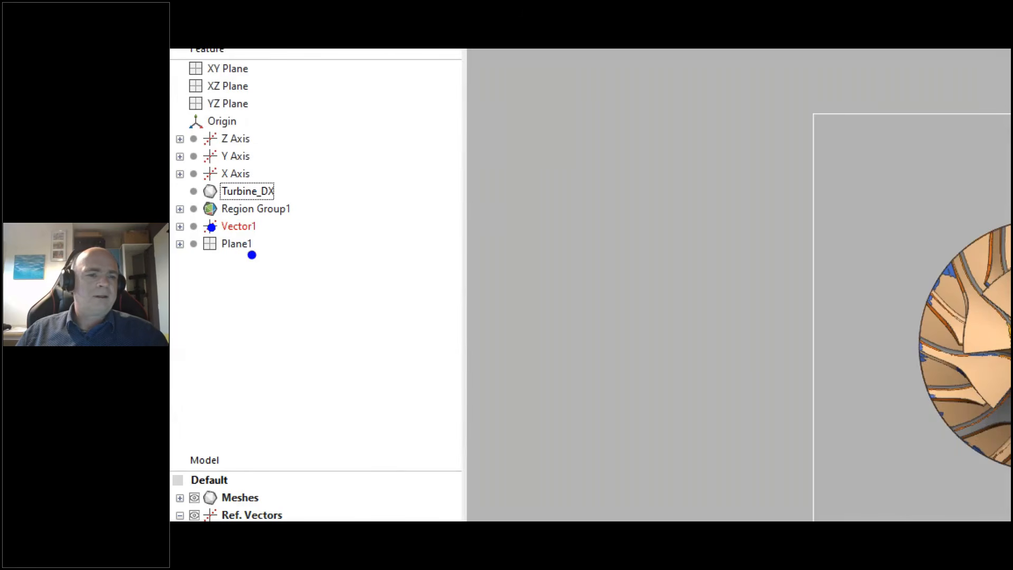
{"action": "left_click_drag", "start_coordinate": [266, 220], "coordinate": [261, 257]}
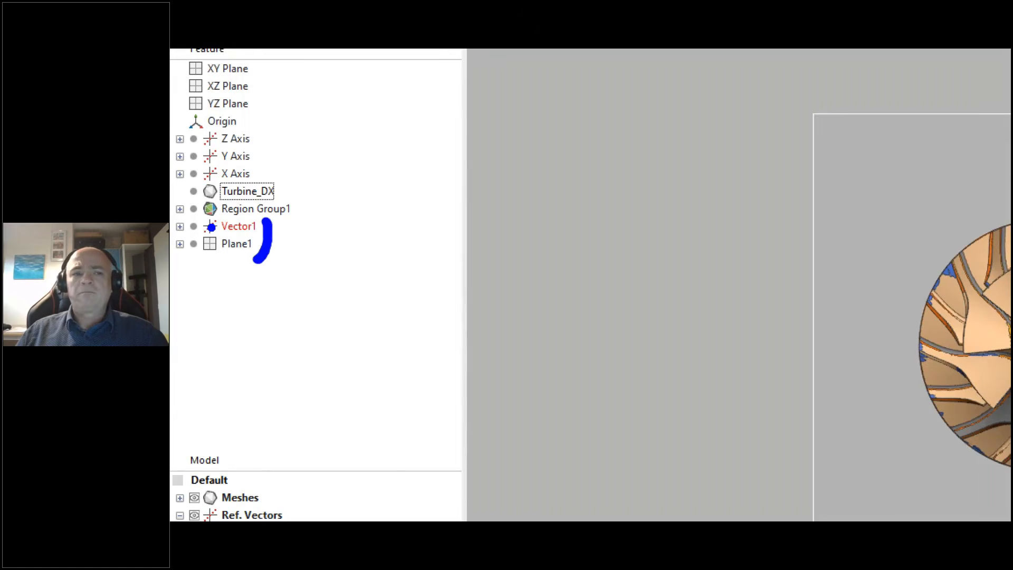
{"action": "key", "text": "Escape"}
{"action": "left_click", "coordinate": [237, 227]}
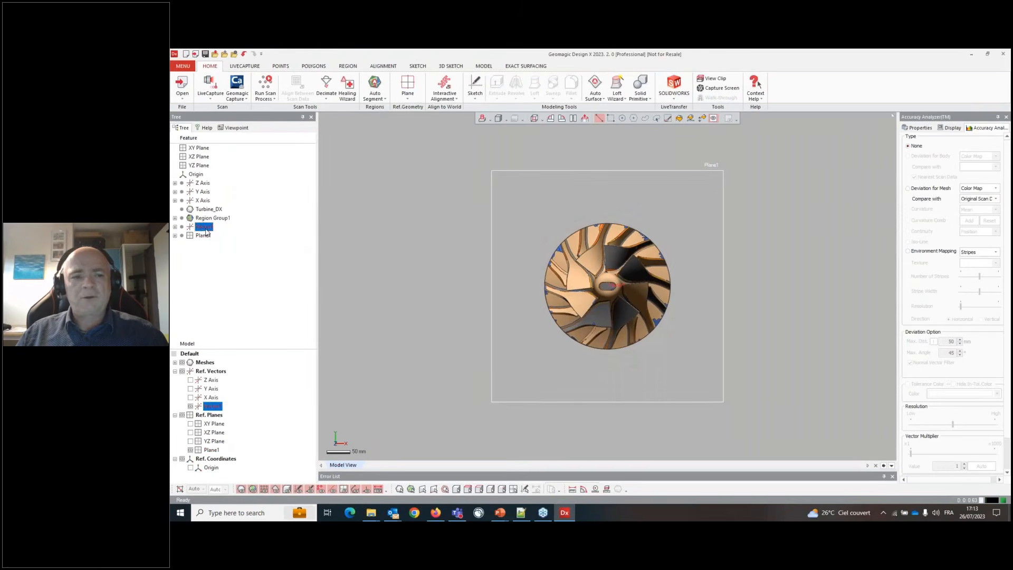
{"action": "left_click", "coordinate": [920, 128]}
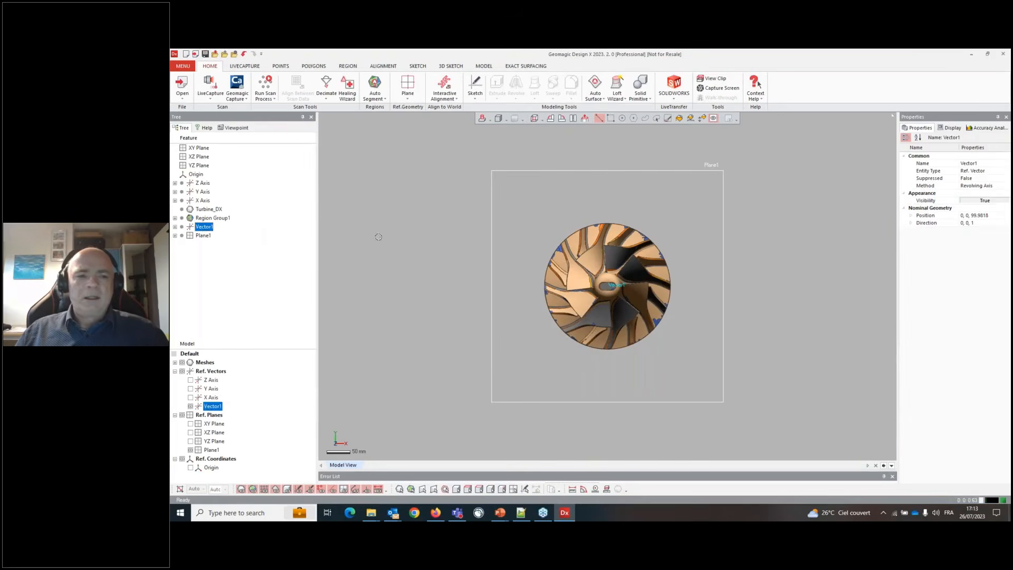
{"action": "left_click", "coordinate": [205, 227]}
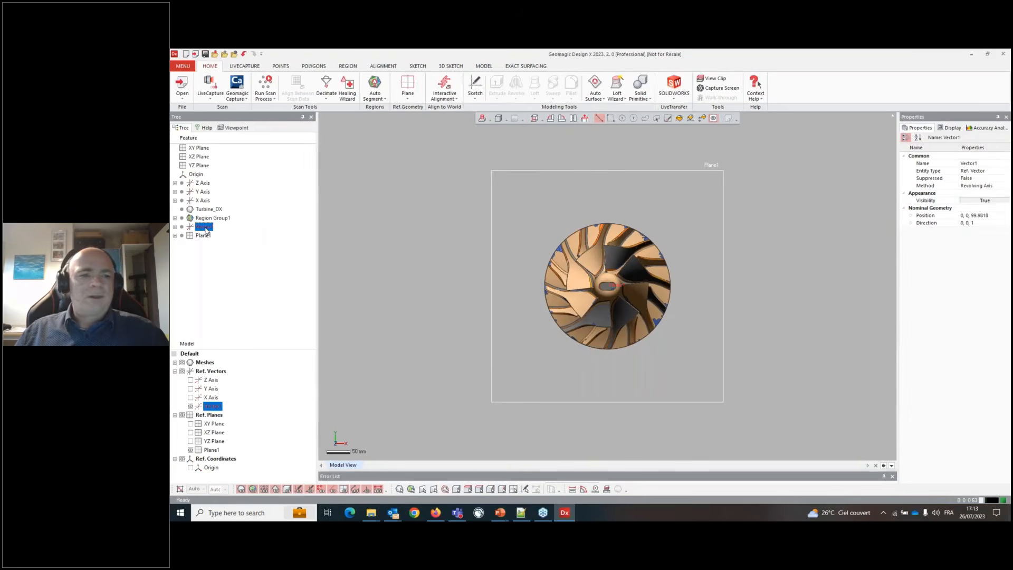
{"action": "left_click", "coordinate": [204, 183]}
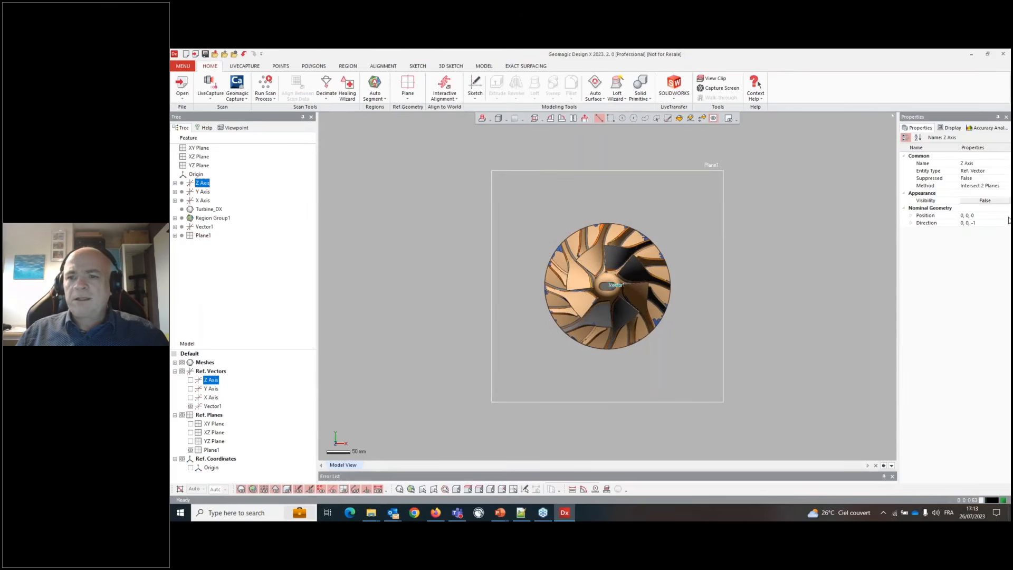
{"action": "left_click", "coordinate": [205, 228]}
{"action": "left_click", "coordinate": [204, 235]}
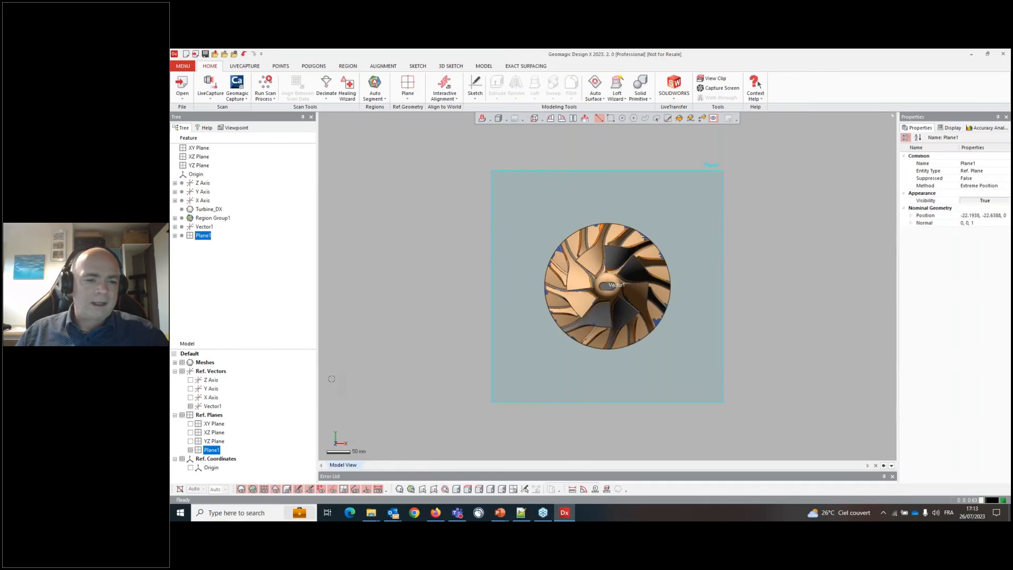
- Delete Vector1 and Plane1 from the feature tree
{"action": "left_click", "coordinate": [204, 228], "text": "ctrl"}
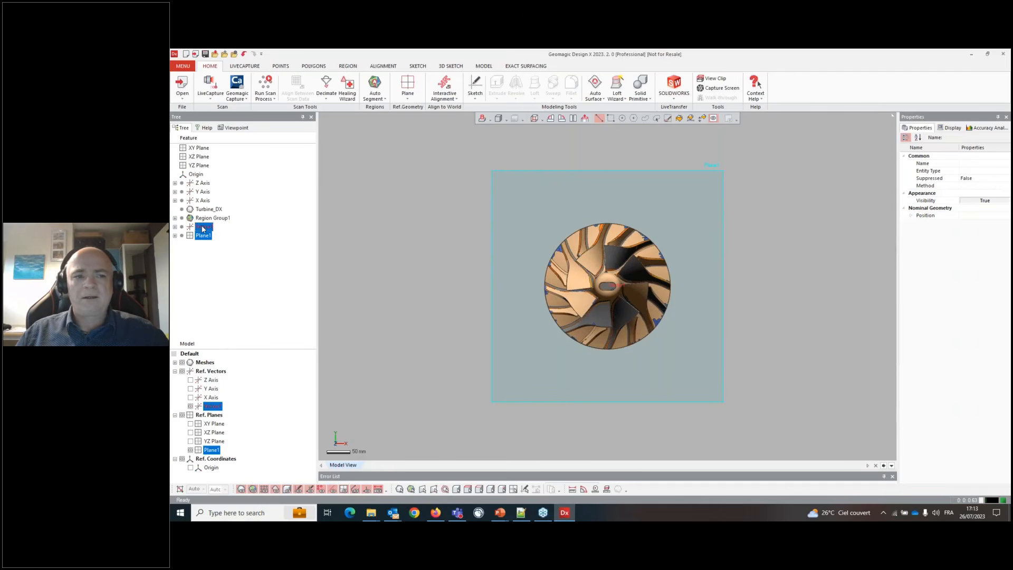
{"action": "right_click", "coordinate": [203, 229]}
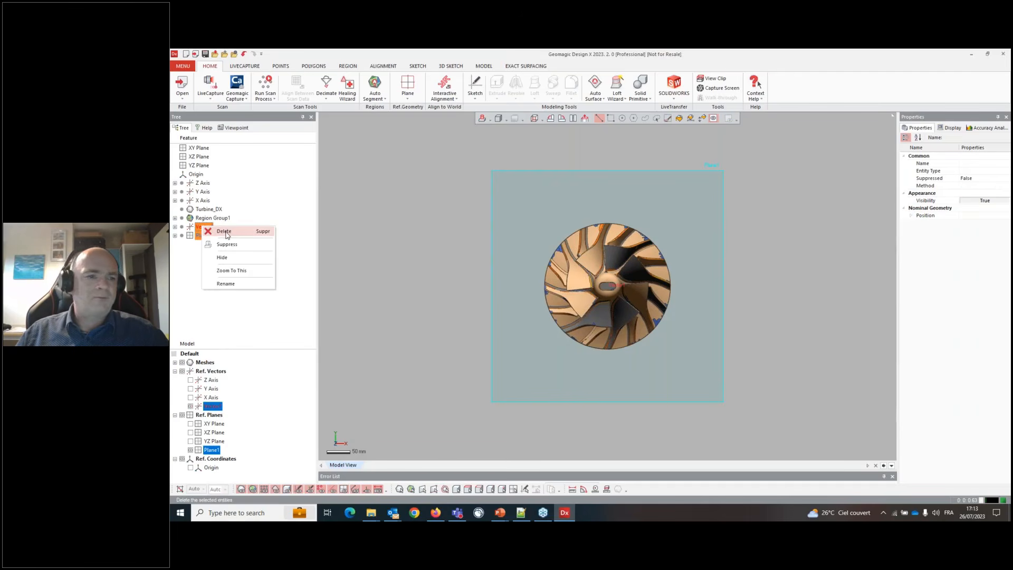
{"action": "left_click", "coordinate": [223, 231]}
{"action": "left_click", "coordinate": [577, 316]}
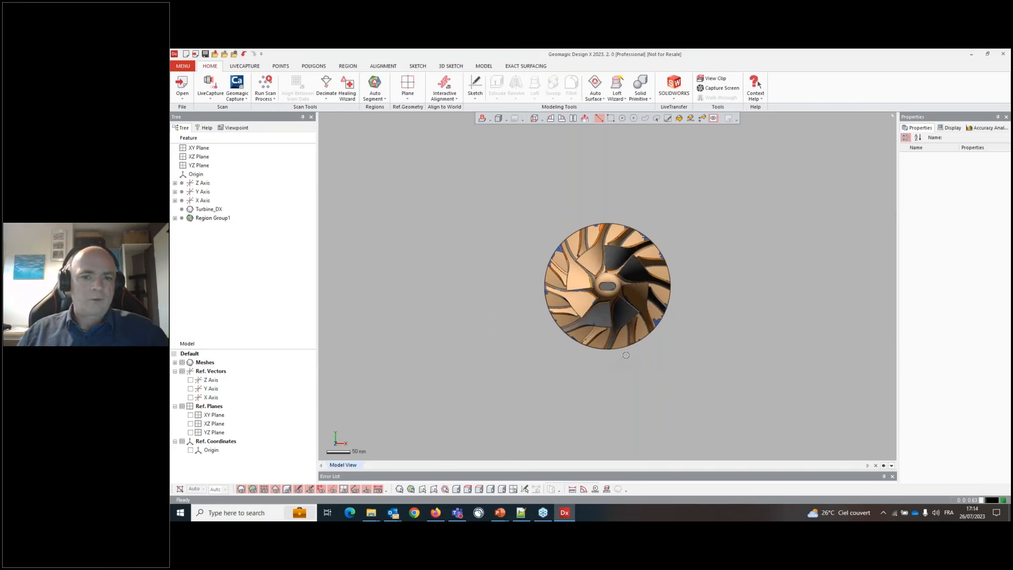
- Orbit and zoom around the aligned impeller to check its orientation
{"action": "right_click_drag", "start_coordinate": [612, 346], "coordinate": [560, 354]}
{"action": "scroll", "coordinate": [640, 261], "scroll_direction": "up", "scroll_amount": 3}
{"action": "scroll", "coordinate": [607, 295], "scroll_direction": "up", "scroll_amount": 3}
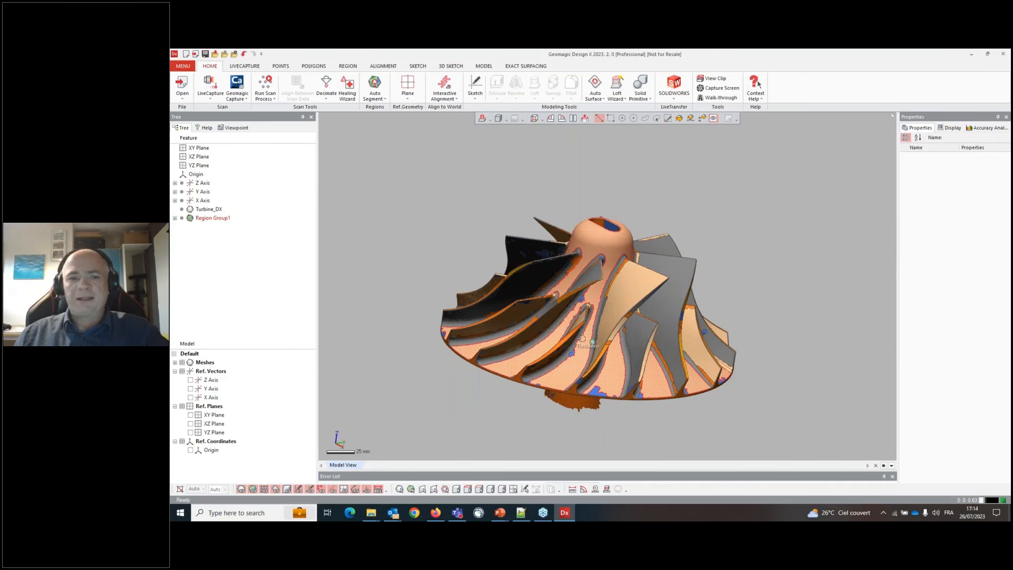
{"action": "right_click_drag", "start_coordinate": [563, 332], "coordinate": [597, 286]}
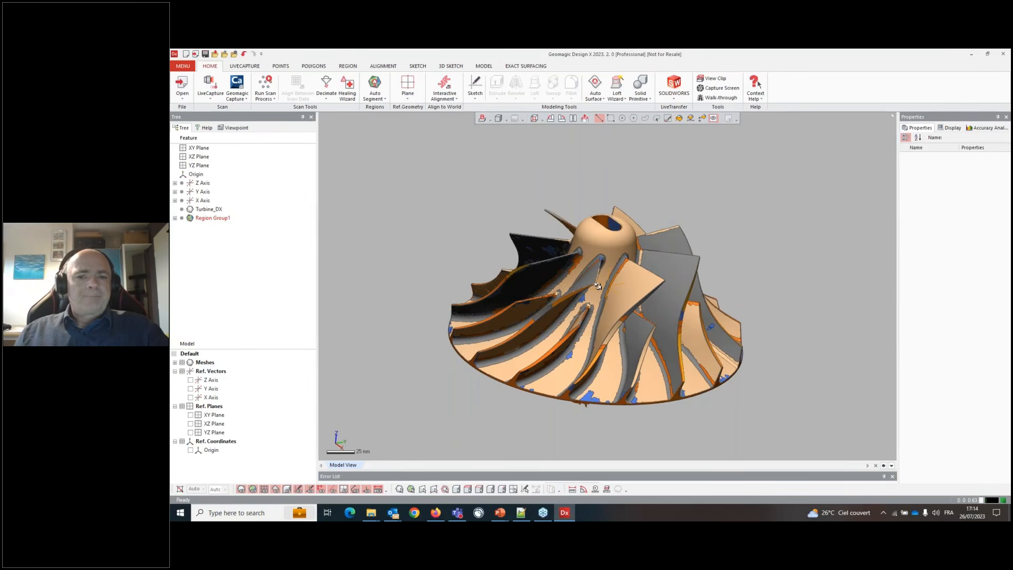
{"action": "left_click", "coordinate": [598, 286]}
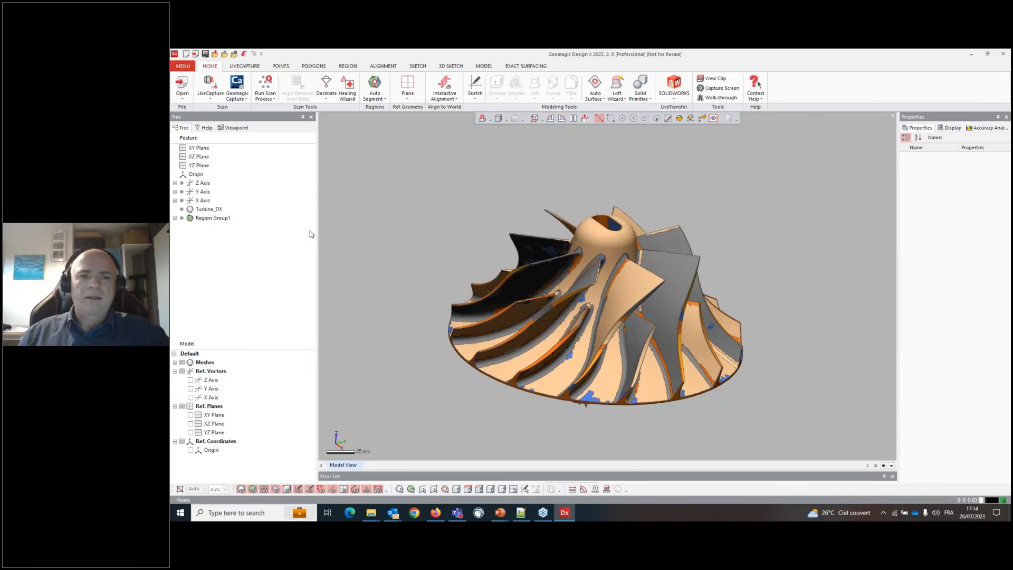
- Start the Revolution Wizard and select the hub's revolution regions as its targets
{"action": "left_click", "coordinate": [481, 67]}
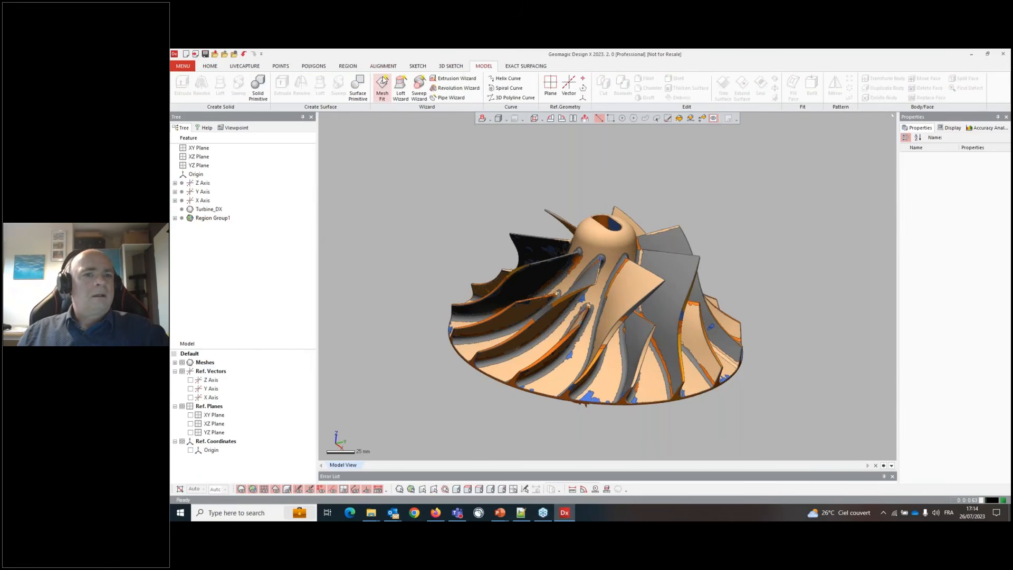
{"action": "left_click", "coordinate": [448, 90]}
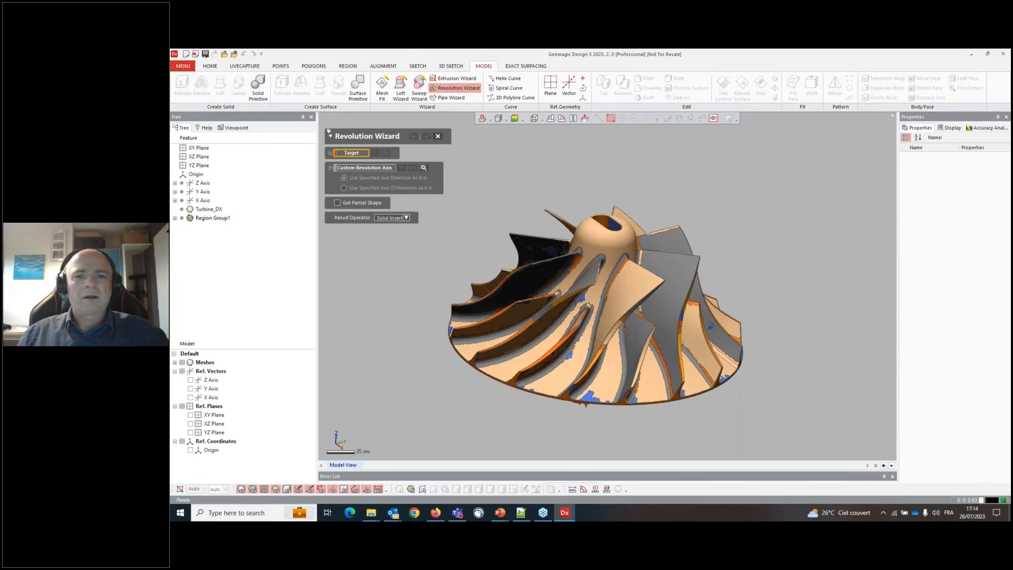
{"action": "left_click", "coordinate": [533, 380]}
{"action": "right_click_drag", "start_coordinate": [533, 388], "coordinate": [549, 408]}
{"action": "left_click", "coordinate": [511, 359]}
{"action": "scroll", "coordinate": [548, 410], "scroll_direction": "up", "scroll_amount": 8}
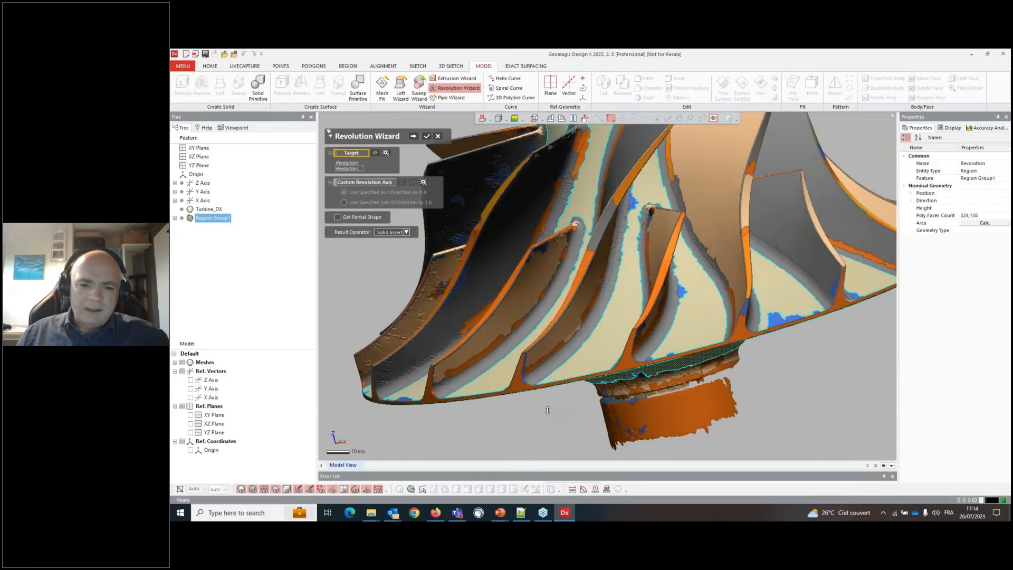
{"action": "scroll", "coordinate": [548, 410], "scroll_direction": "up", "scroll_amount": 2}
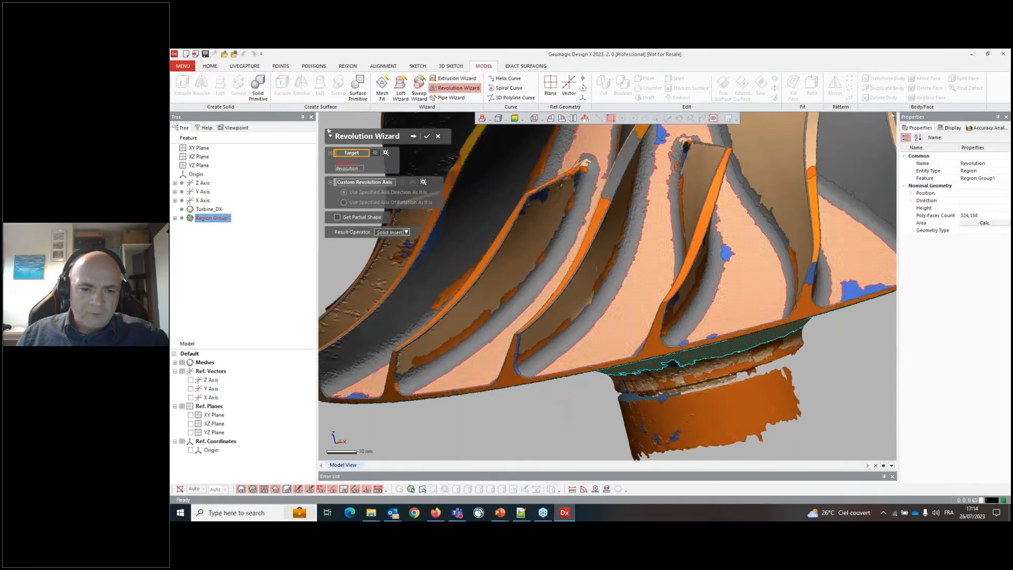
{"action": "left_click", "coordinate": [468, 391]}
{"action": "scroll", "coordinate": [468, 392], "scroll_direction": "down", "scroll_amount": 5}
{"action": "right_click_drag", "start_coordinate": [528, 321], "coordinate": [523, 324]}
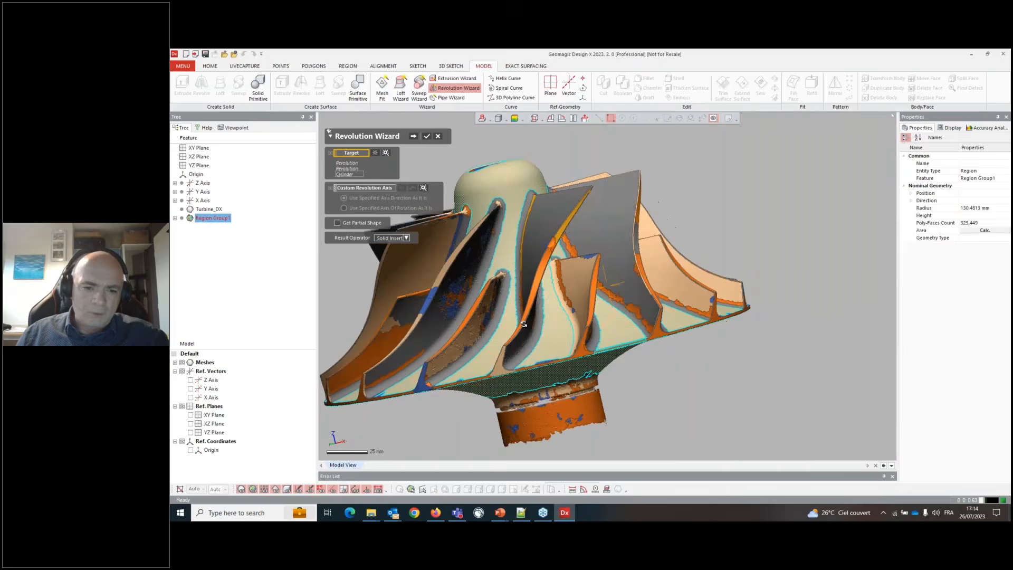
- Add the hub's cylindrical regions to the targets and remove the mistakenly added freeform region
{"action": "scroll", "coordinate": [462, 369], "scroll_direction": "up", "scroll_amount": 3}
{"action": "left_click", "coordinate": [461, 364]}
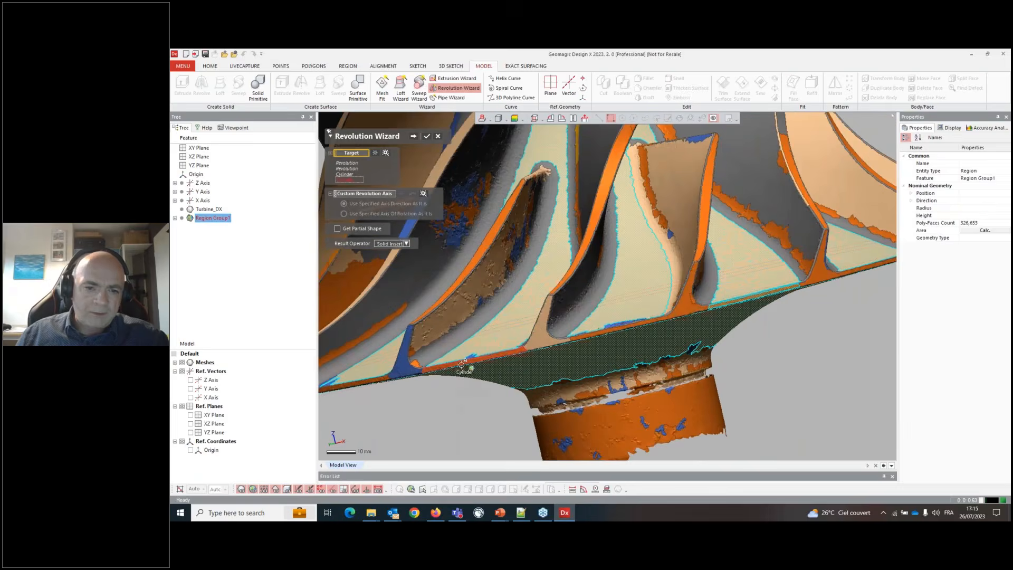
{"action": "scroll", "coordinate": [462, 364], "scroll_direction": "down", "scroll_amount": 3}
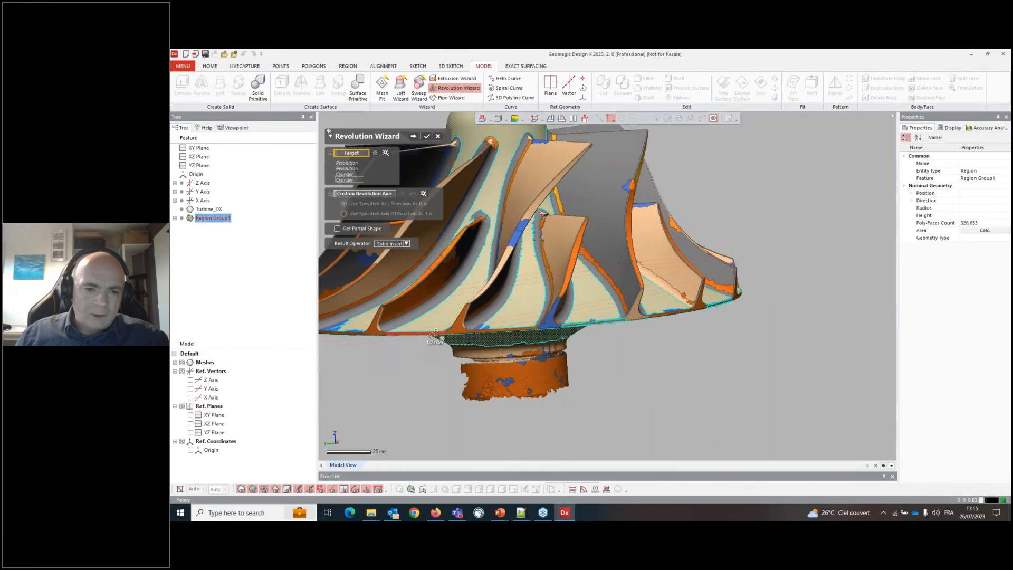
{"action": "left_click", "coordinate": [418, 331]}
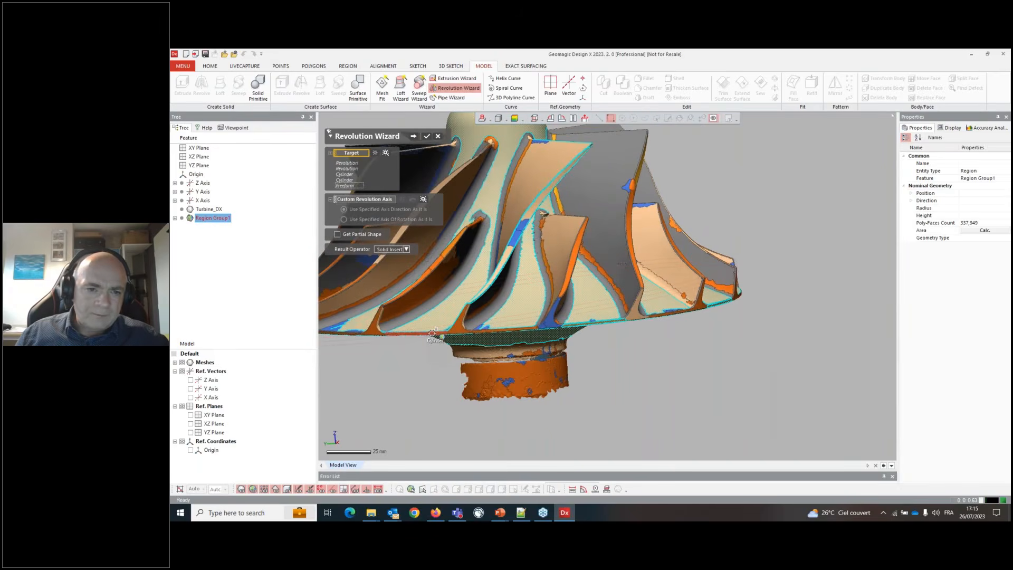
{"action": "left_click", "coordinate": [350, 185]}
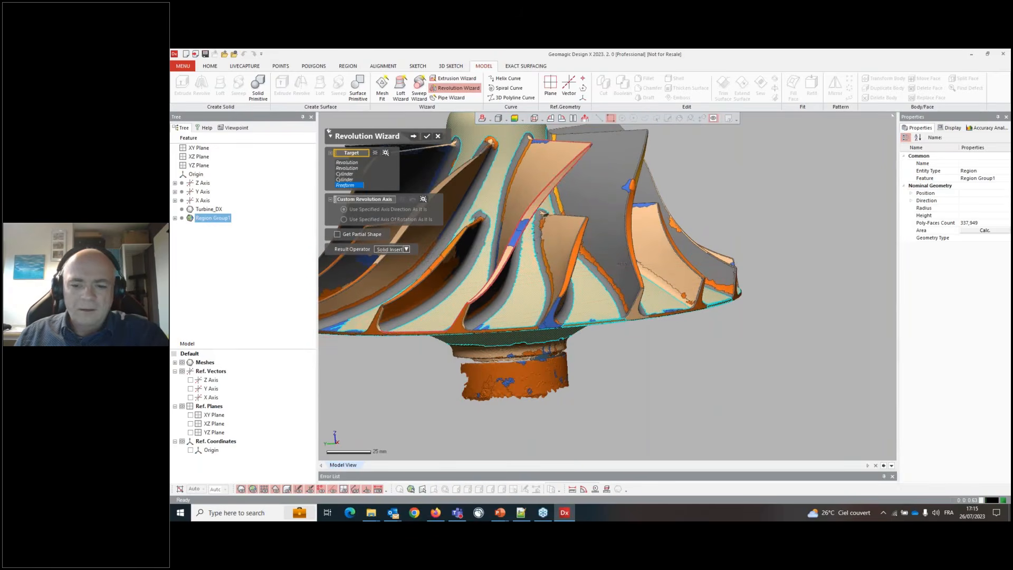
{"action": "key", "text": "Delete"}
{"action": "scroll", "coordinate": [375, 260], "scroll_direction": "up", "scroll_amount": 4}
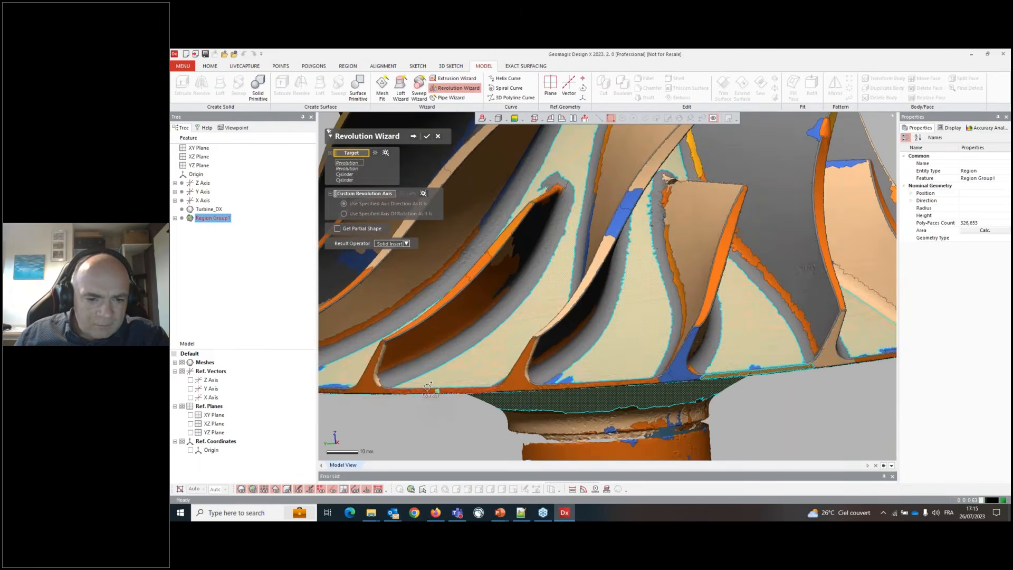
{"action": "left_click", "coordinate": [427, 391]}
{"action": "scroll", "coordinate": [523, 353], "scroll_direction": "down", "scroll_amount": 5}
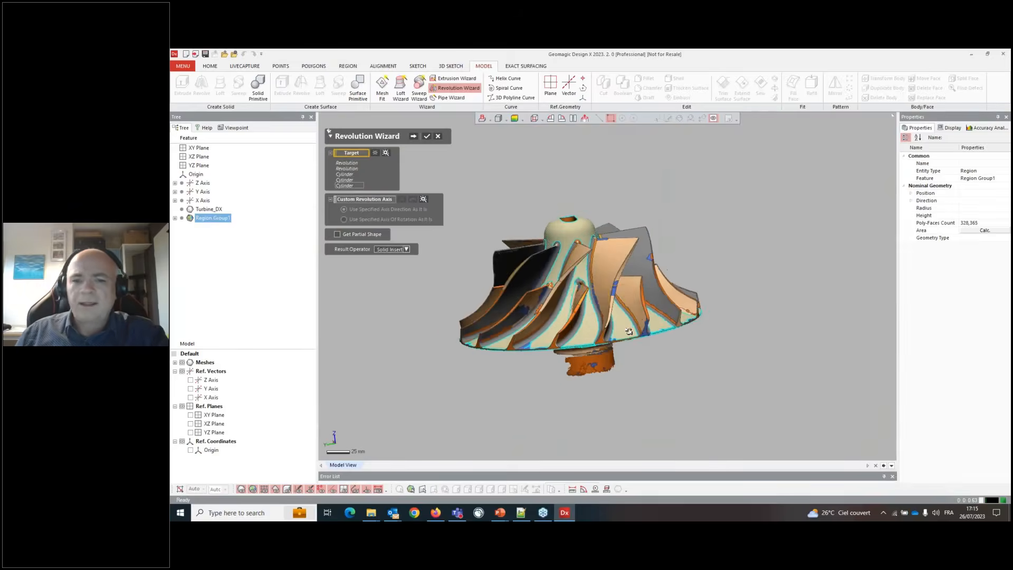
- Estimate the custom revolution axis and advance to the revolution preview
{"action": "right_click_drag", "start_coordinate": [522, 352], "coordinate": [671, 280]}
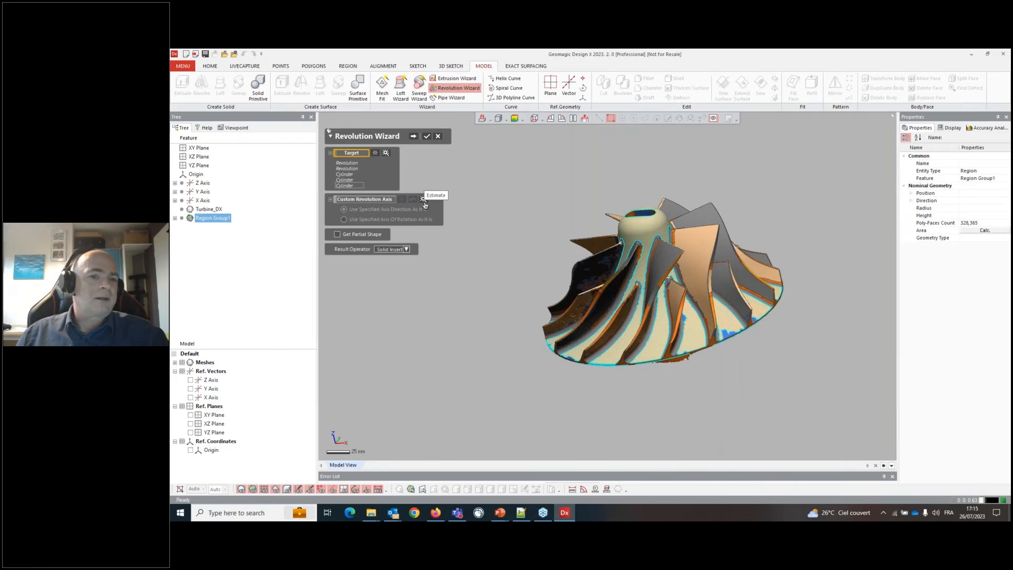
{"action": "left_click", "coordinate": [424, 199]}
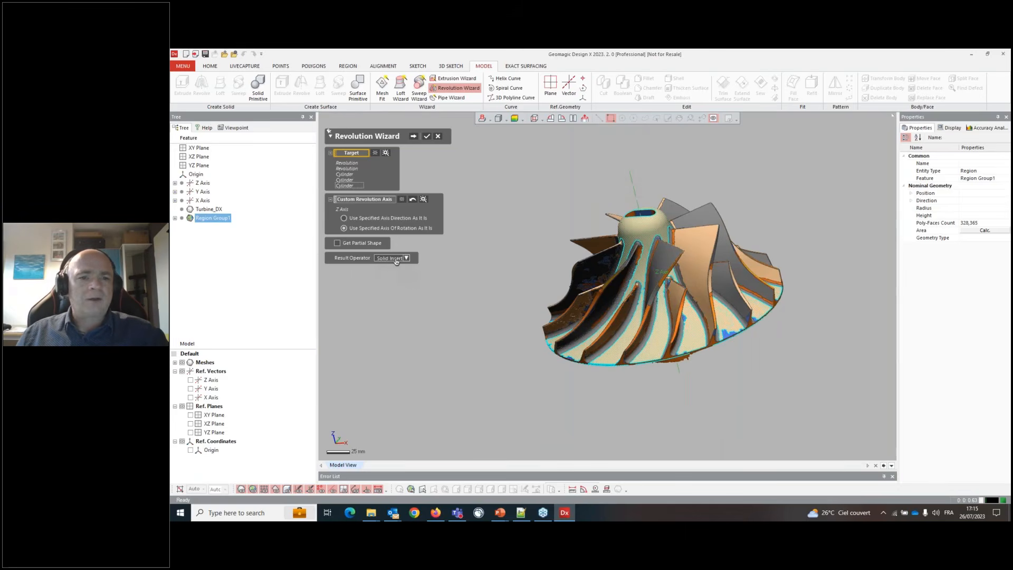
{"action": "left_click", "coordinate": [413, 137]}
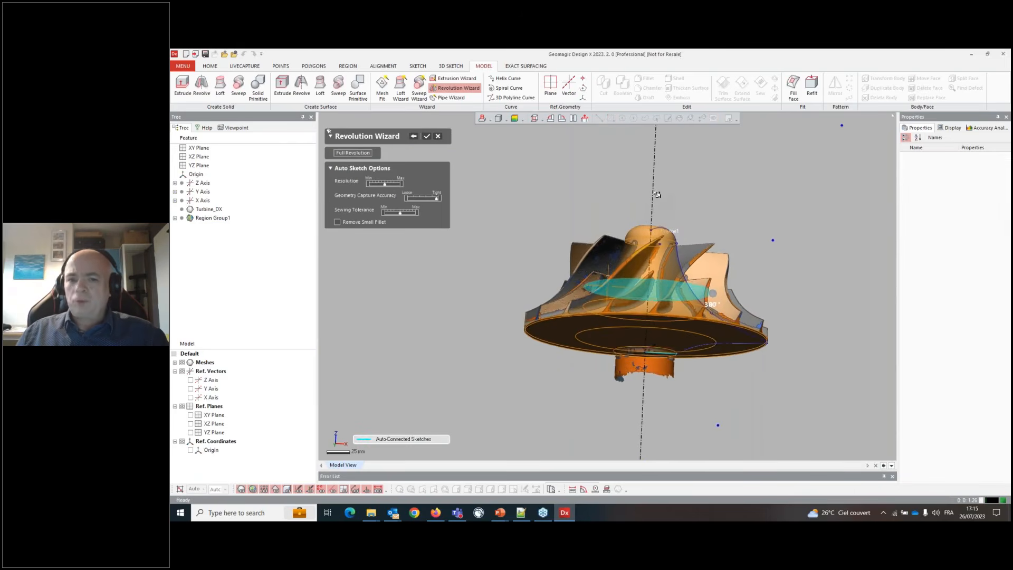
- Orbit around the revolution preview to check the hub profile and return to the targets
{"action": "right_click_drag", "start_coordinate": [647, 196], "coordinate": [599, 352]}
{"action": "scroll", "coordinate": [599, 352], "scroll_direction": "up", "scroll_amount": 5}
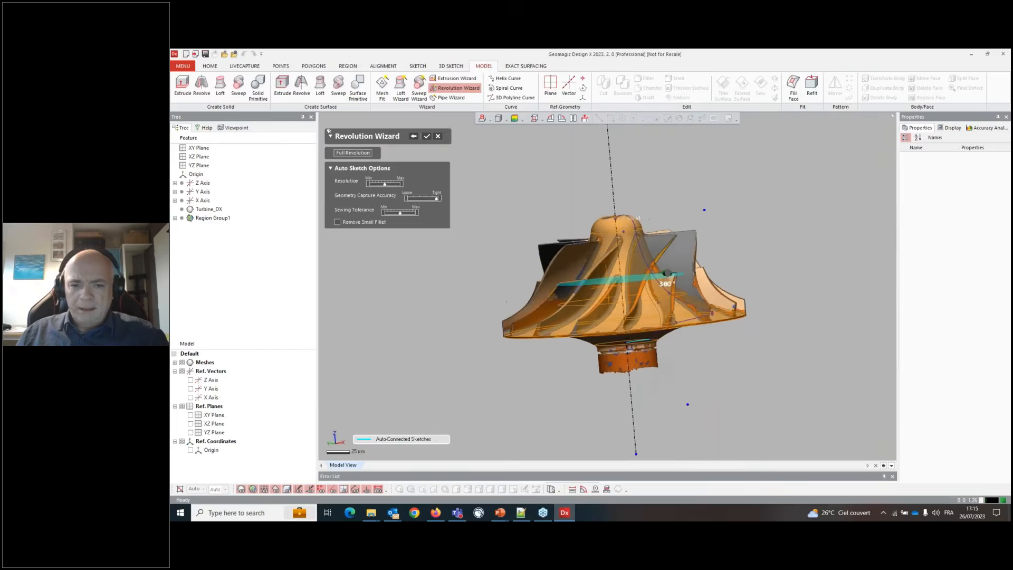
{"action": "right_click_drag", "start_coordinate": [597, 317], "coordinate": [627, 352]}
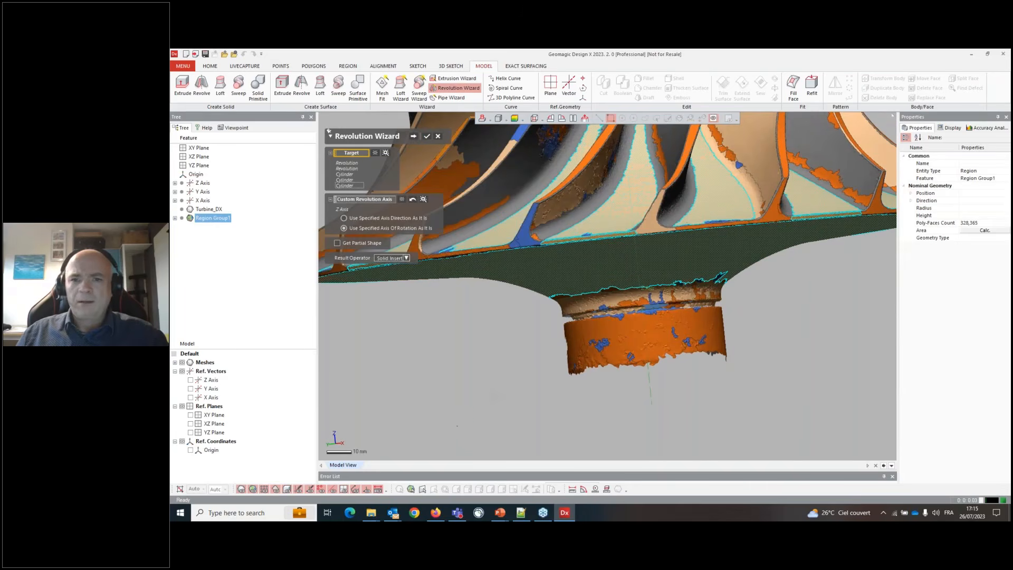
- Box-select the remaining hub and base regions as targets and finish the revolution
{"action": "left_click_drag", "start_coordinate": [456, 426], "coordinate": [810, 271]}
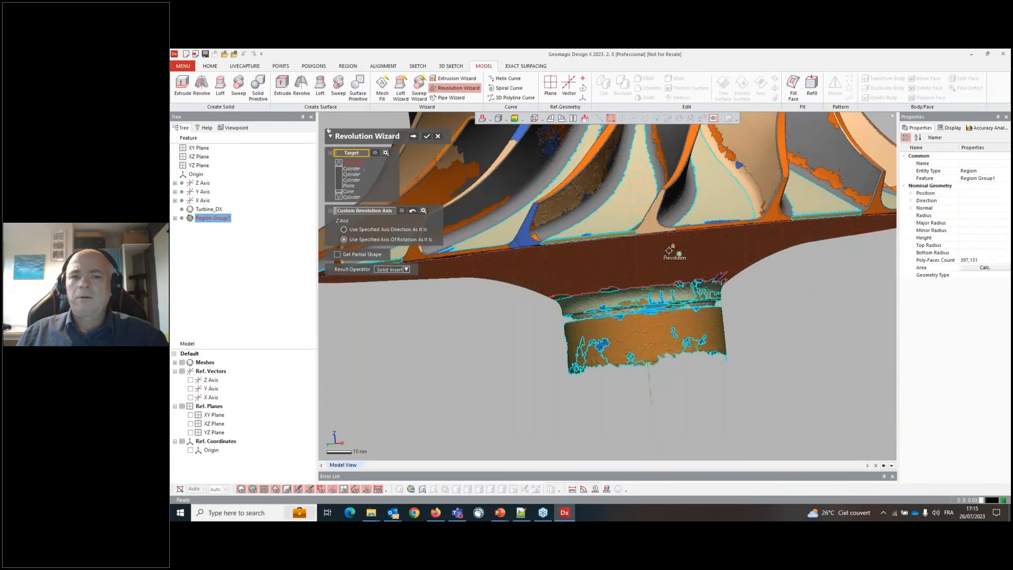
{"action": "left_click", "coordinate": [414, 137]}
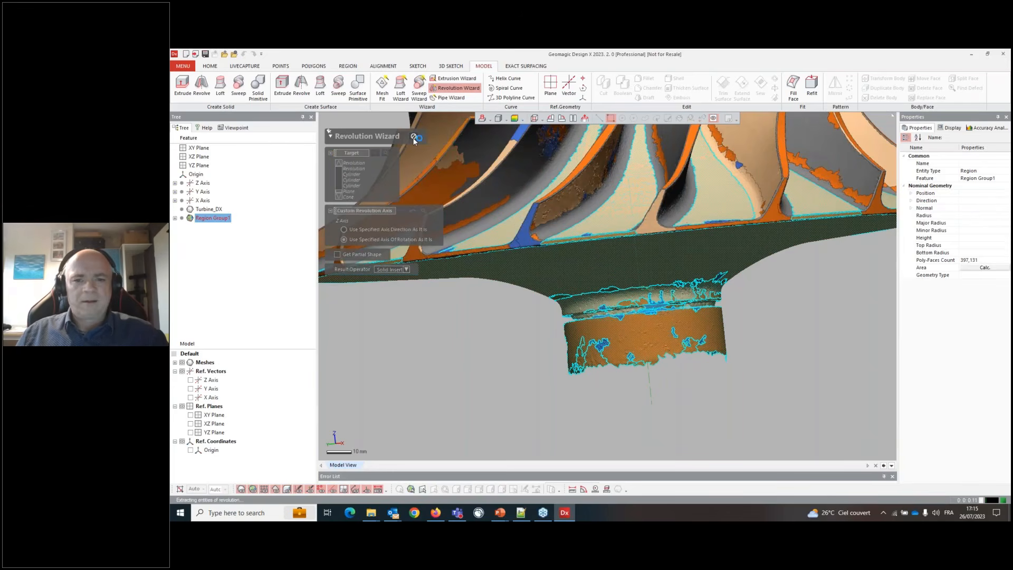
{"action": "right_click_drag", "start_coordinate": [559, 307], "coordinate": [560, 246]}
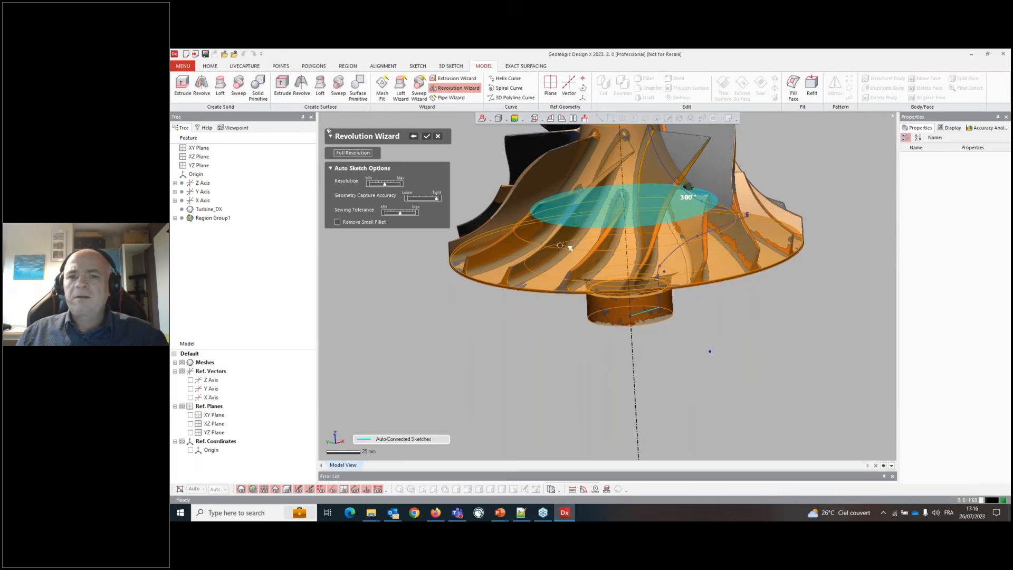
{"action": "left_click", "coordinate": [424, 136]}
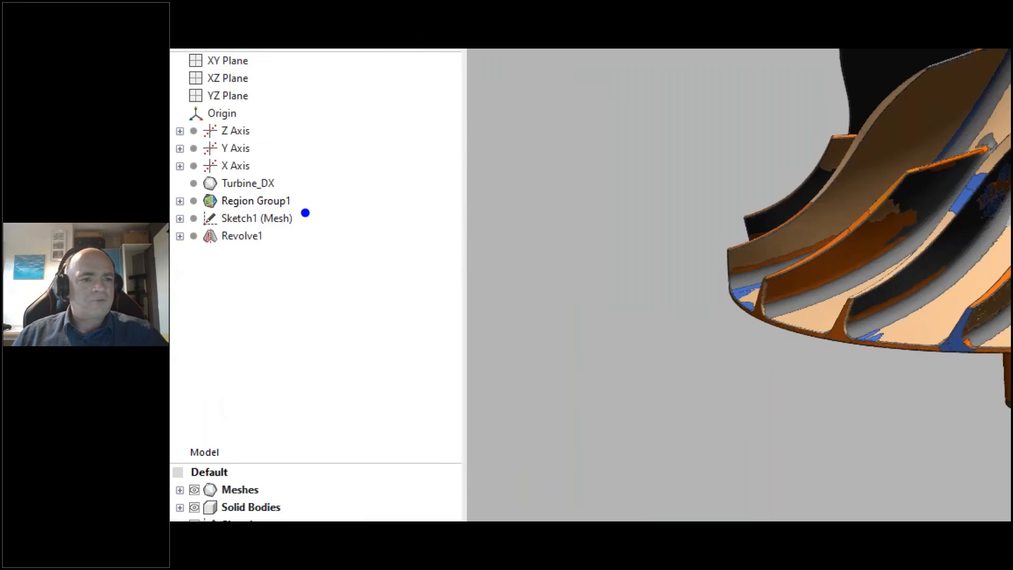
- Edit Sketch1 (Mesh) and draw a short line across the hub's top near the revolution axis
{"action": "left_click_drag", "start_coordinate": [237, 223], "coordinate": [230, 244]}
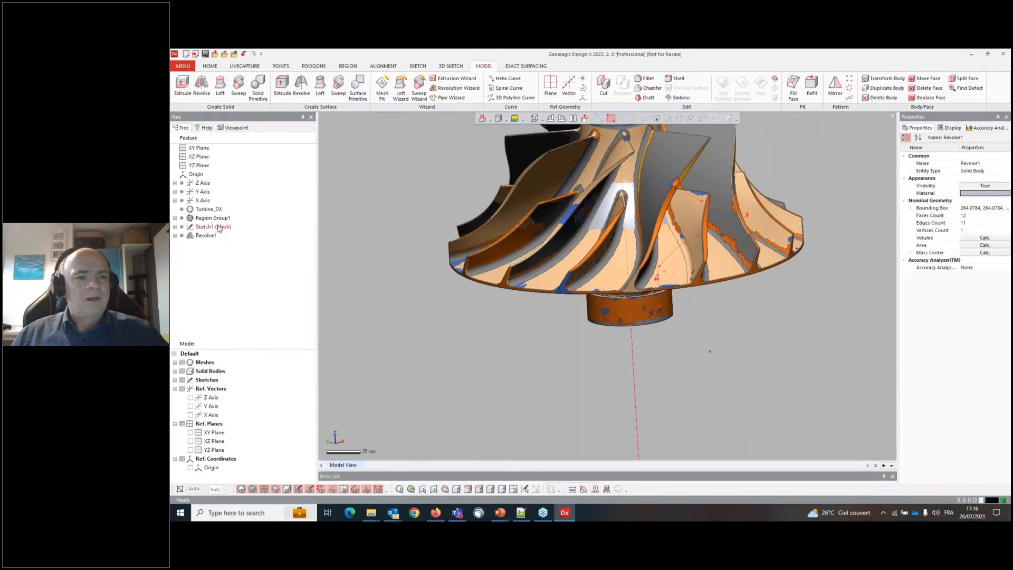
{"action": "double_click", "coordinate": [256, 218]}
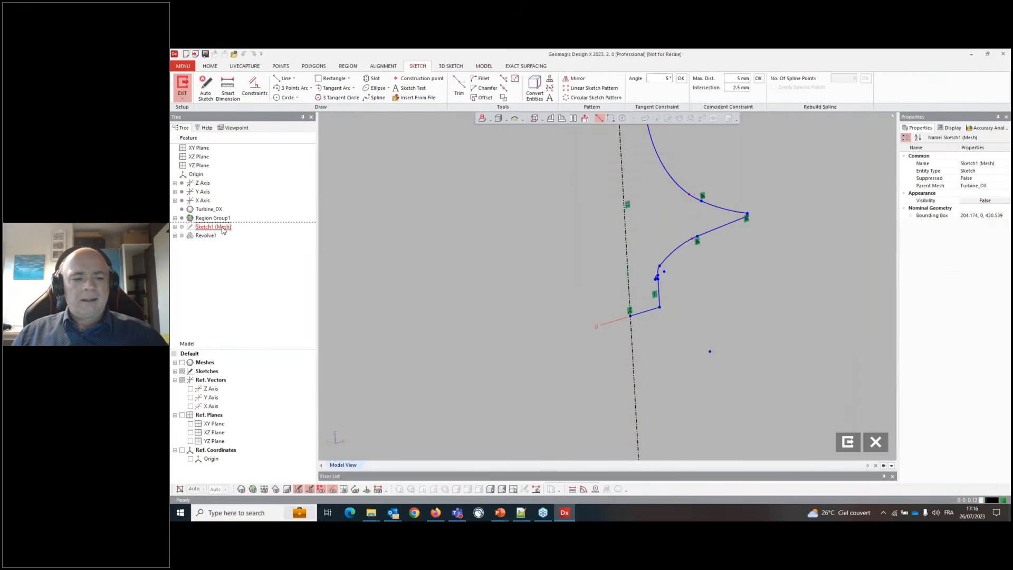
{"action": "scroll", "coordinate": [429, 276], "scroll_direction": "down", "scroll_amount": 3}
{"action": "scroll", "coordinate": [376, 158], "scroll_direction": "up", "scroll_amount": 5}
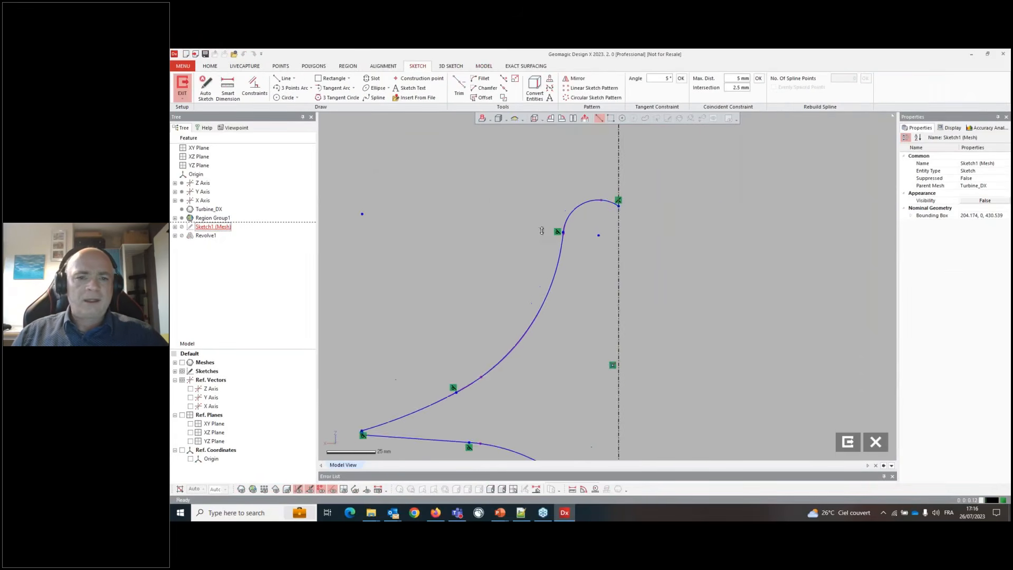
{"action": "scroll", "coordinate": [557, 272], "scroll_direction": "up", "scroll_amount": 1}
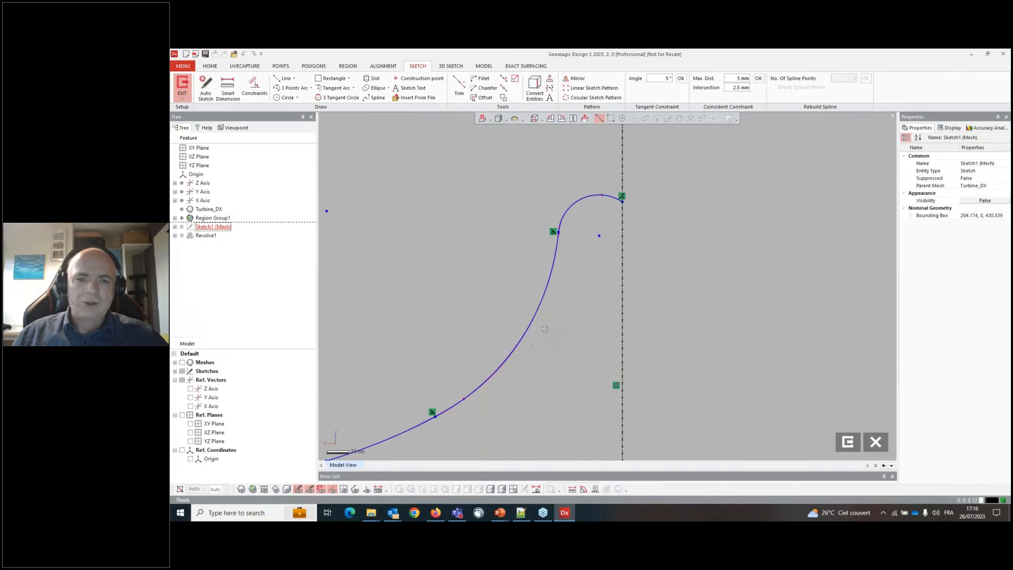
{"action": "scroll", "coordinate": [578, 205], "scroll_direction": "up", "scroll_amount": 2}
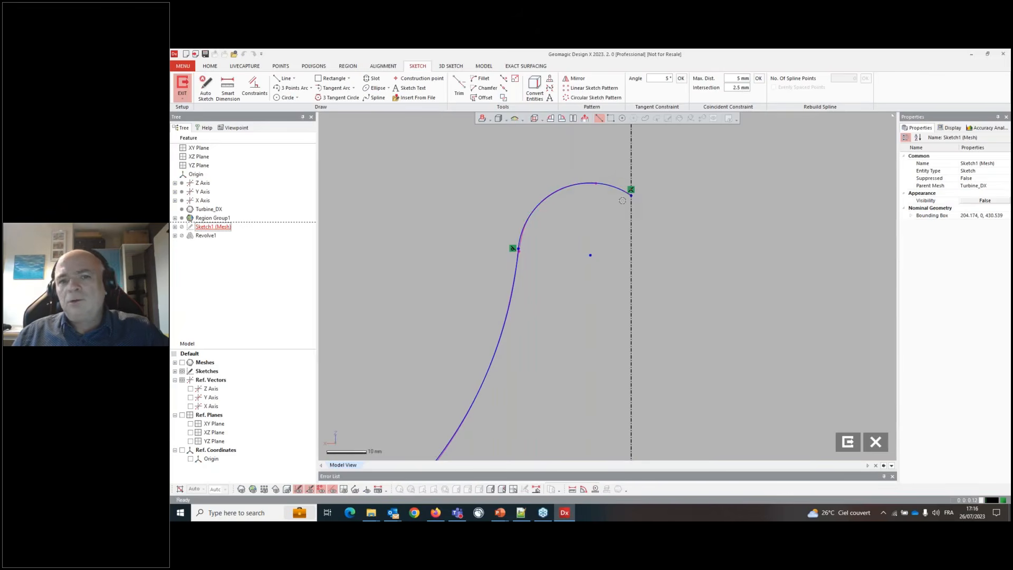
{"action": "left_click", "coordinate": [284, 78]}
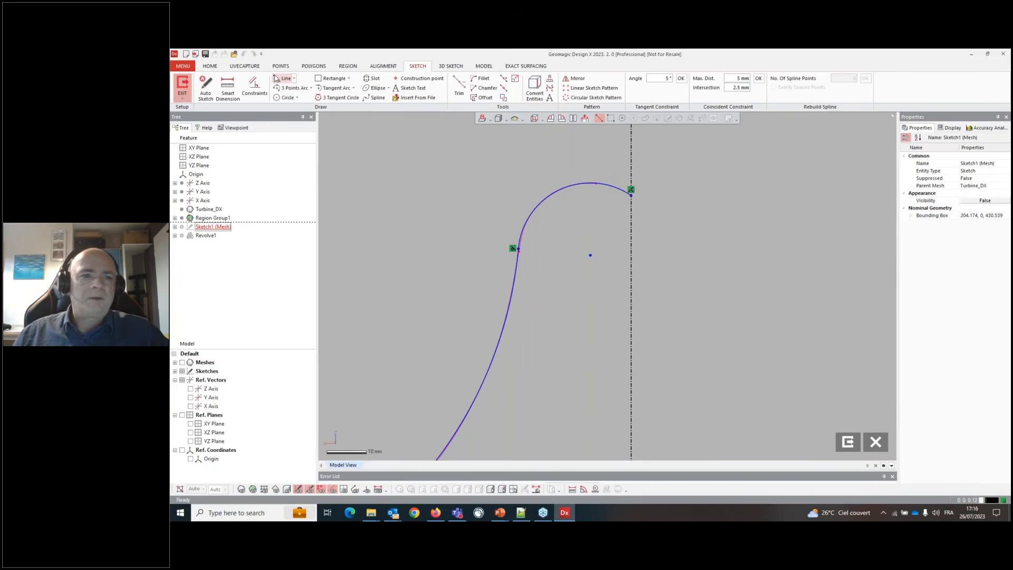
{"action": "left_click", "coordinate": [572, 180]}
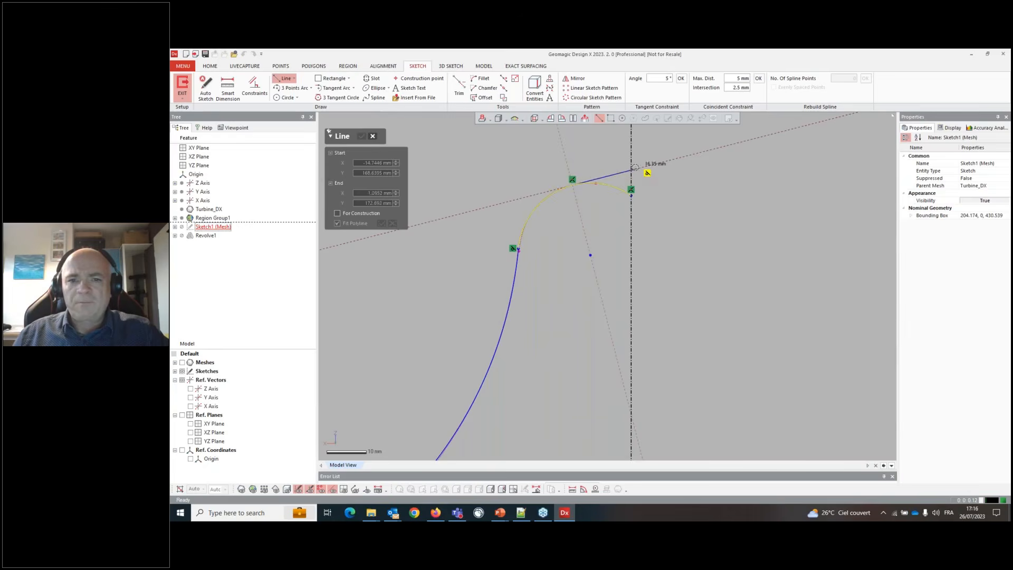
{"action": "left_click", "coordinate": [624, 171]}
{"action": "key", "text": "Escape"}
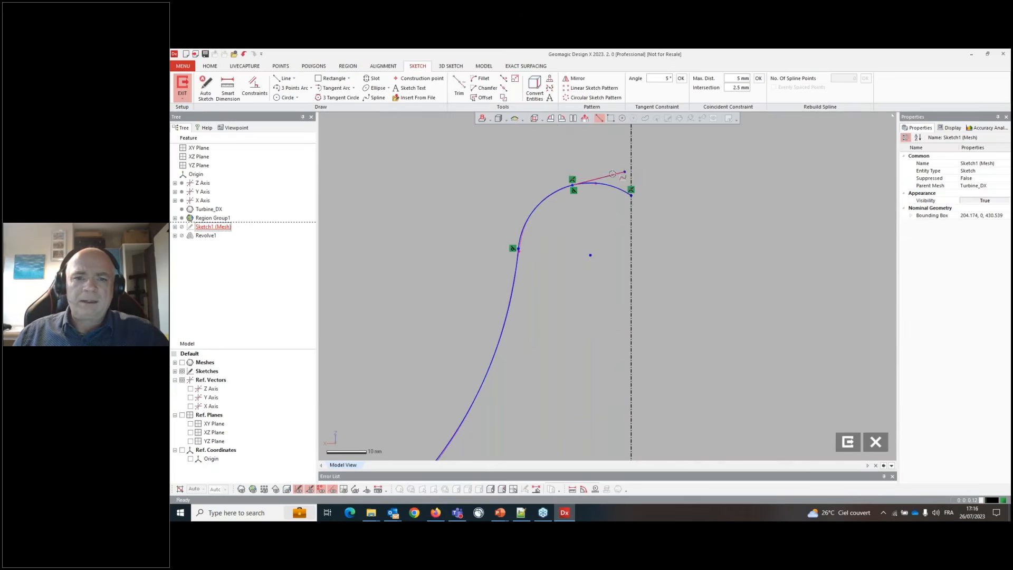
- Make the new line at the hub's top horizontal
{"action": "right_click", "coordinate": [614, 173]}
{"action": "left_click", "coordinate": [623, 154]}
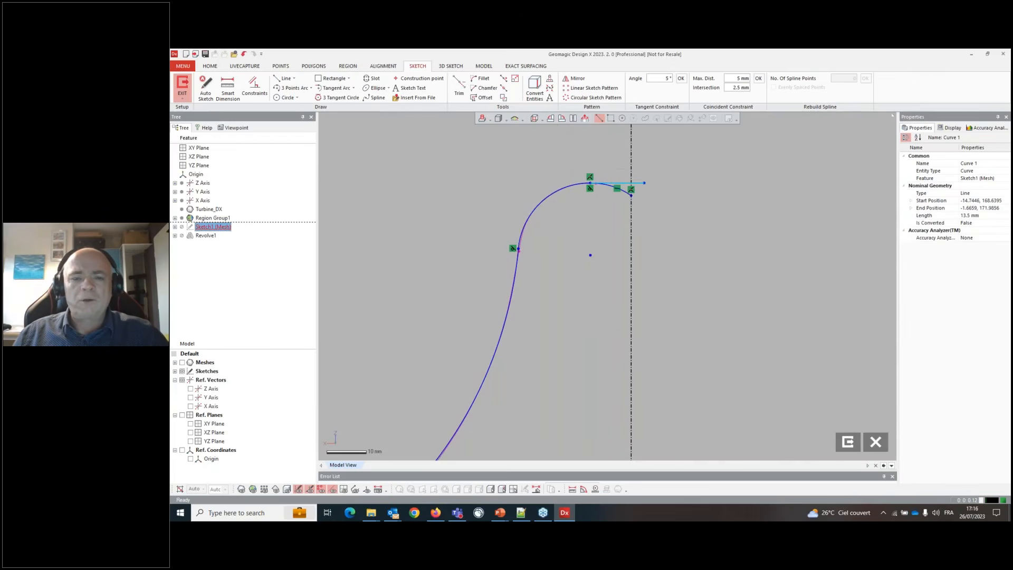
{"action": "key", "text": "Escape"}
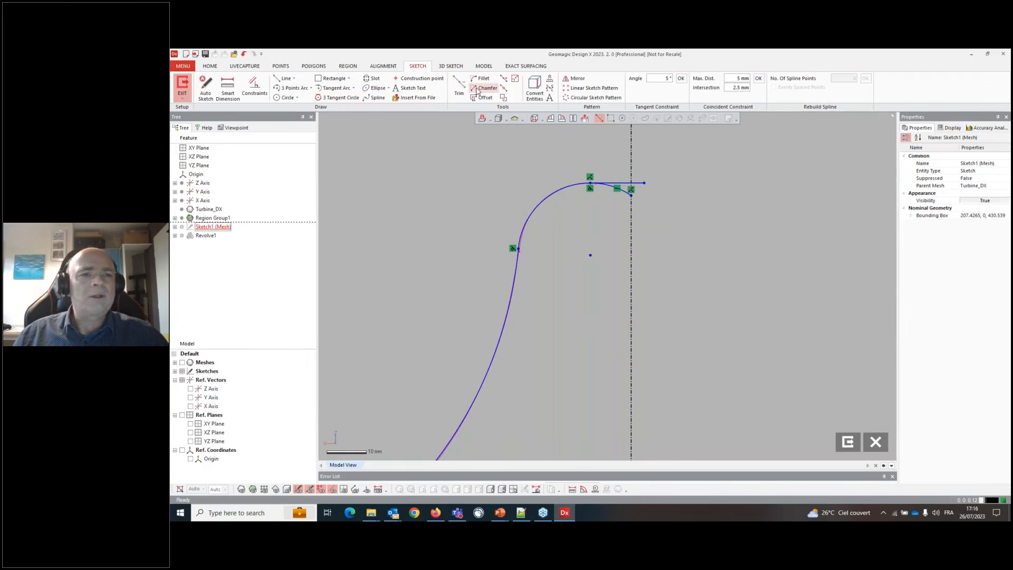
- Power-trim away the arc segment under the new line at the top of the hub profile
{"action": "left_click", "coordinate": [459, 87]}
{"action": "scroll", "coordinate": [614, 182], "scroll_direction": "up", "scroll_amount": 2}
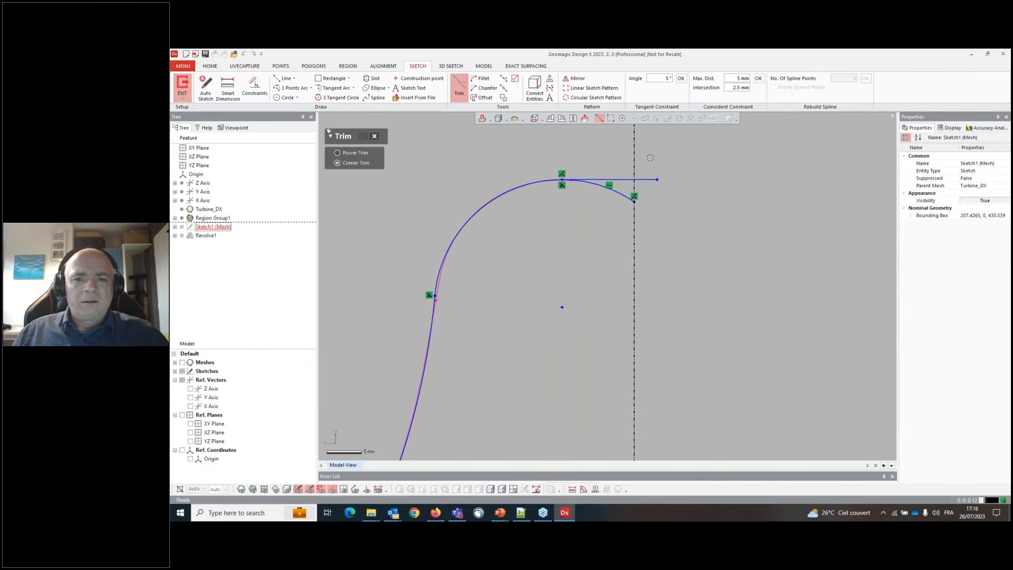
{"action": "left_click", "coordinate": [364, 156]}
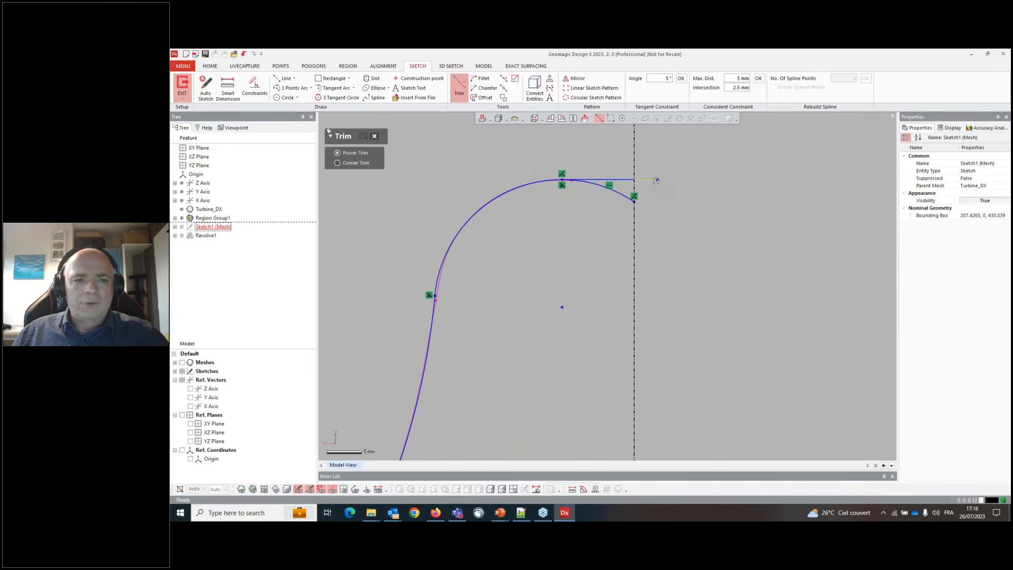
{"action": "left_click_drag", "start_coordinate": [618, 206], "coordinate": [614, 194]}
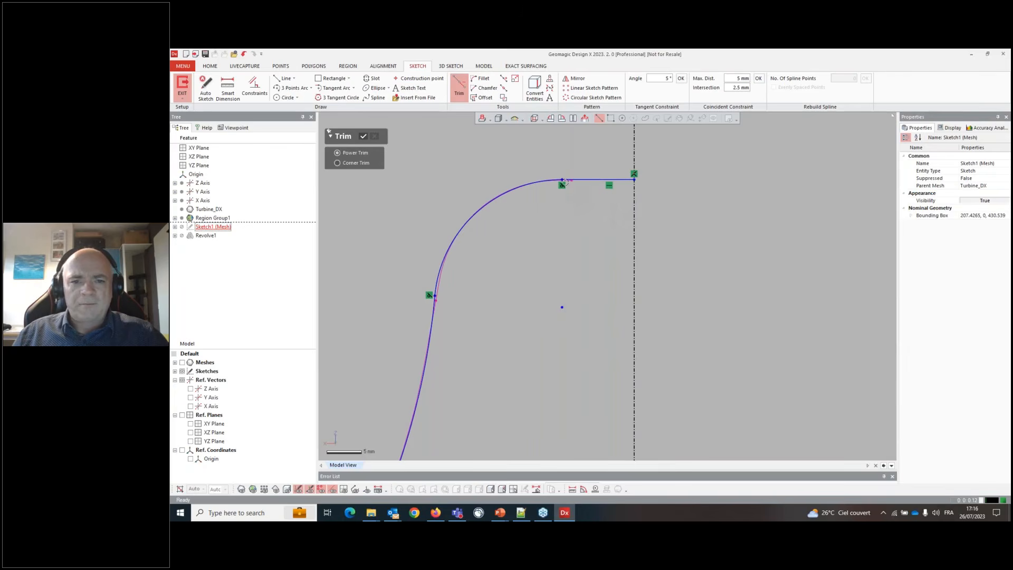
{"action": "scroll", "coordinate": [569, 183], "scroll_direction": "down", "scroll_amount": 5}
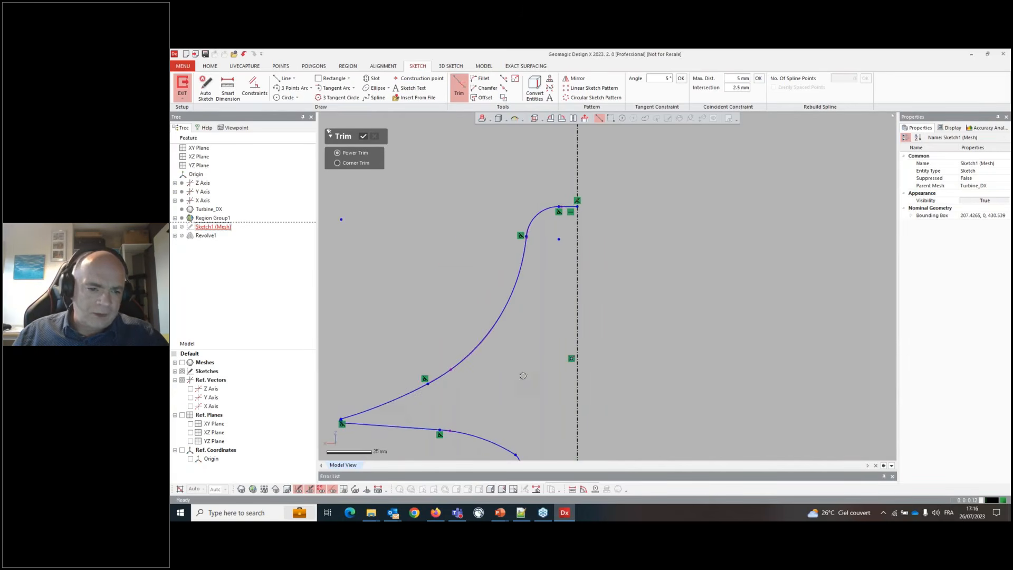
{"action": "scroll", "coordinate": [523, 376], "scroll_direction": "down", "scroll_amount": 3}
{"action": "key", "text": "Escape"}
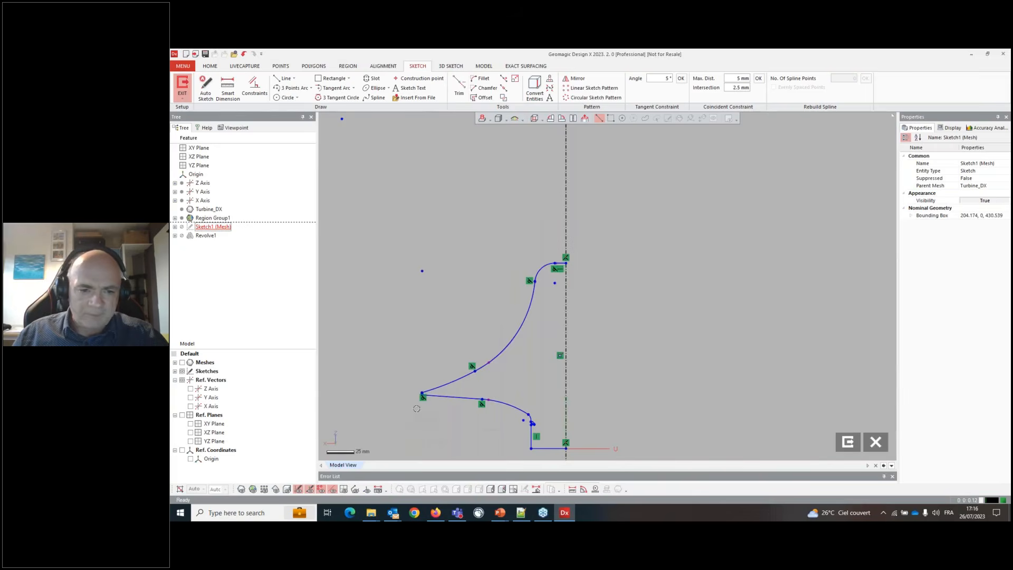
- Draw a vertical line across the rounded left tip of the hub profile
{"action": "scroll", "coordinate": [422, 406], "scroll_direction": "up", "scroll_amount": 6}
{"action": "scroll", "coordinate": [443, 364], "scroll_direction": "up", "scroll_amount": 3}
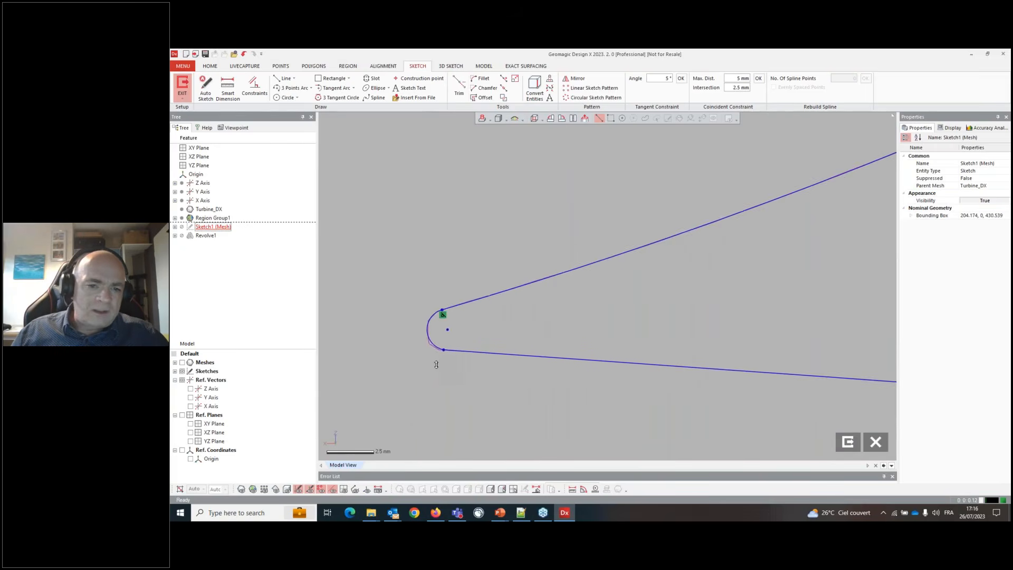
{"action": "left_click", "coordinate": [426, 321]}
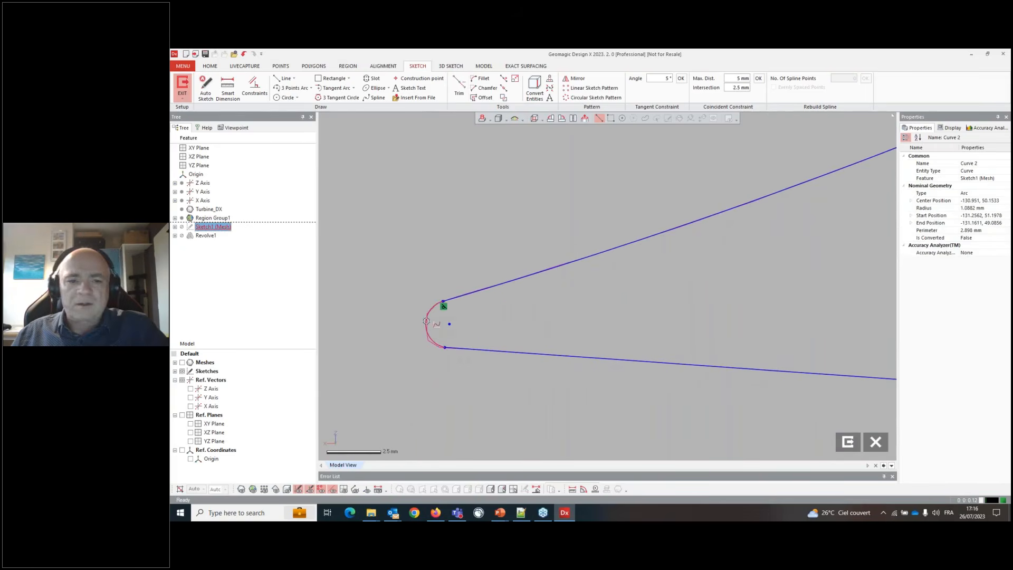
{"action": "key", "text": "Escape"}
{"action": "scroll", "coordinate": [422, 319], "scroll_direction": "down", "scroll_amount": 2}
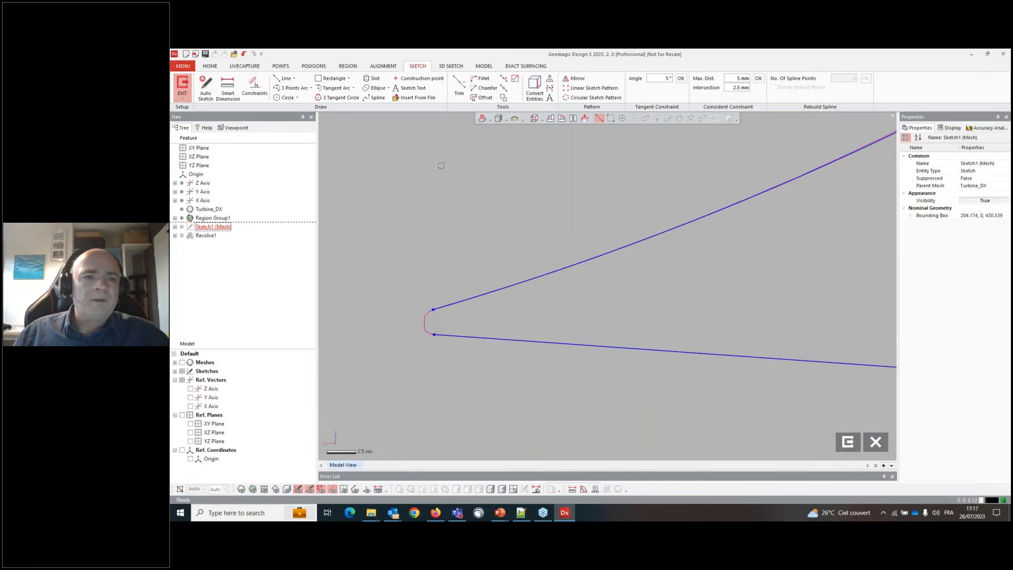
{"action": "left_click", "coordinate": [285, 78]}
{"action": "left_click", "coordinate": [423, 152]}
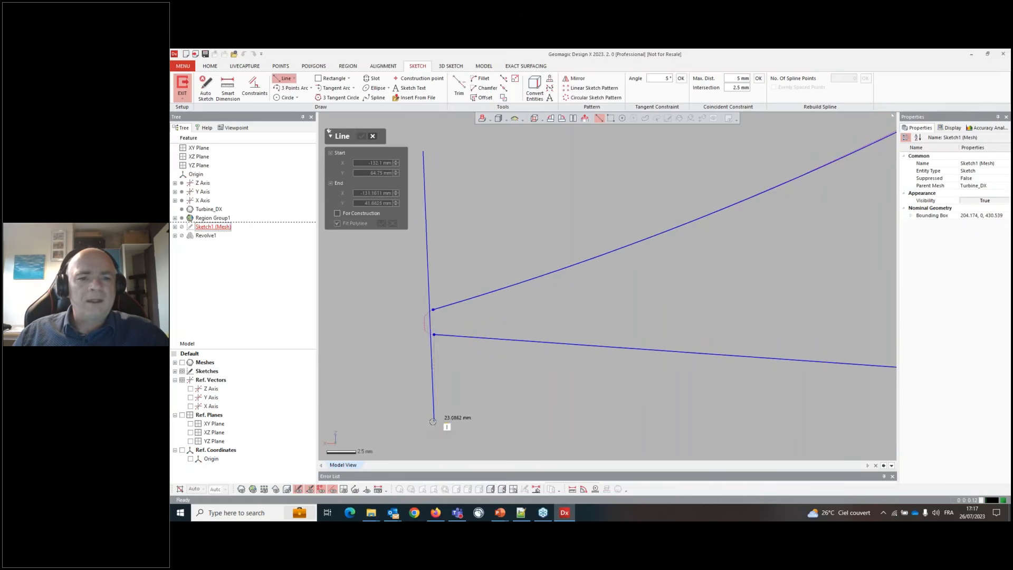
{"action": "left_click", "coordinate": [423, 421]}
{"action": "key", "text": "Escape"}
- Remove the tip arc and corner-trim the upper and lower profile curves against the new vertical line
{"action": "scroll", "coordinate": [429, 329], "scroll_direction": "up", "scroll_amount": 4}
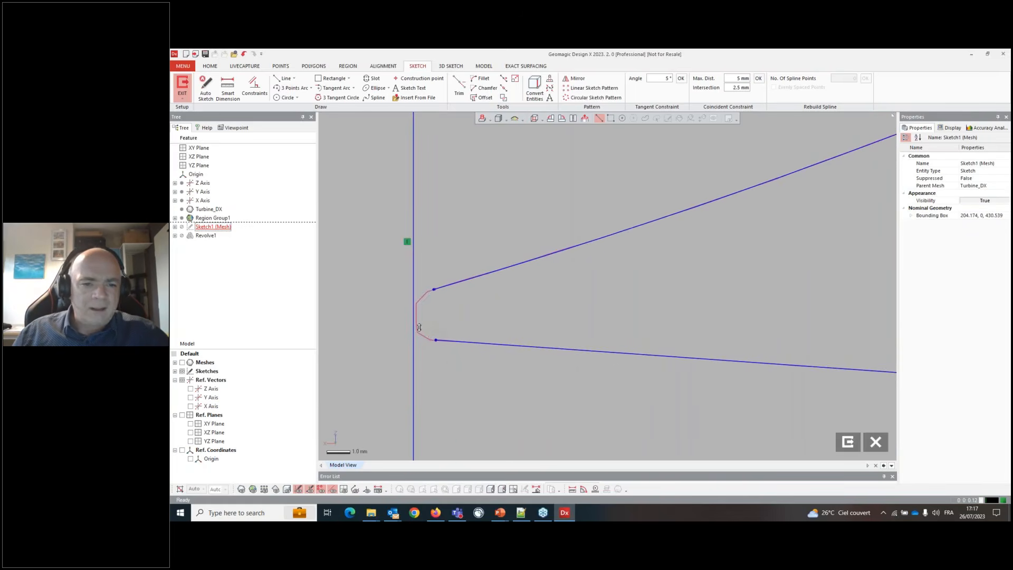
{"action": "left_click", "coordinate": [415, 319]}
{"action": "key", "text": "Escape"}
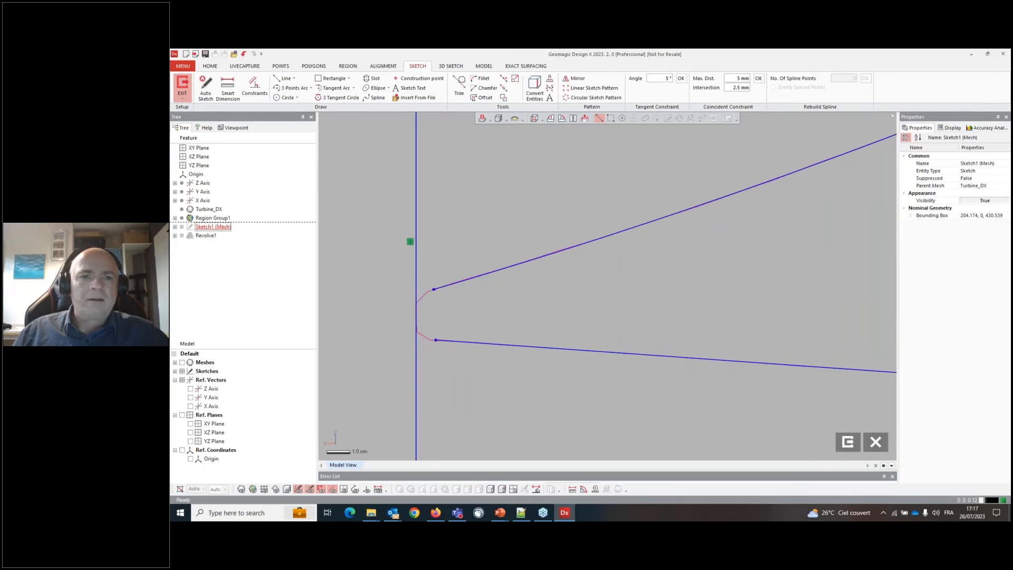
{"action": "left_click", "coordinate": [459, 84]}
{"action": "left_click", "coordinate": [338, 163]}
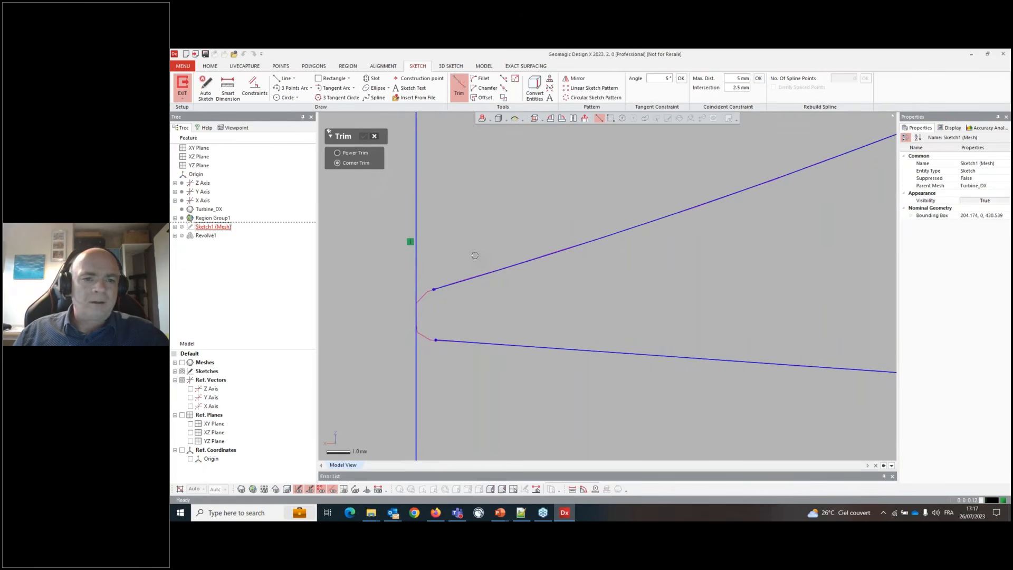
{"action": "left_click", "coordinate": [445, 285]}
{"action": "left_click", "coordinate": [416, 316]}
{"action": "left_click", "coordinate": [416, 325]}
{"action": "left_click", "coordinate": [445, 341]}
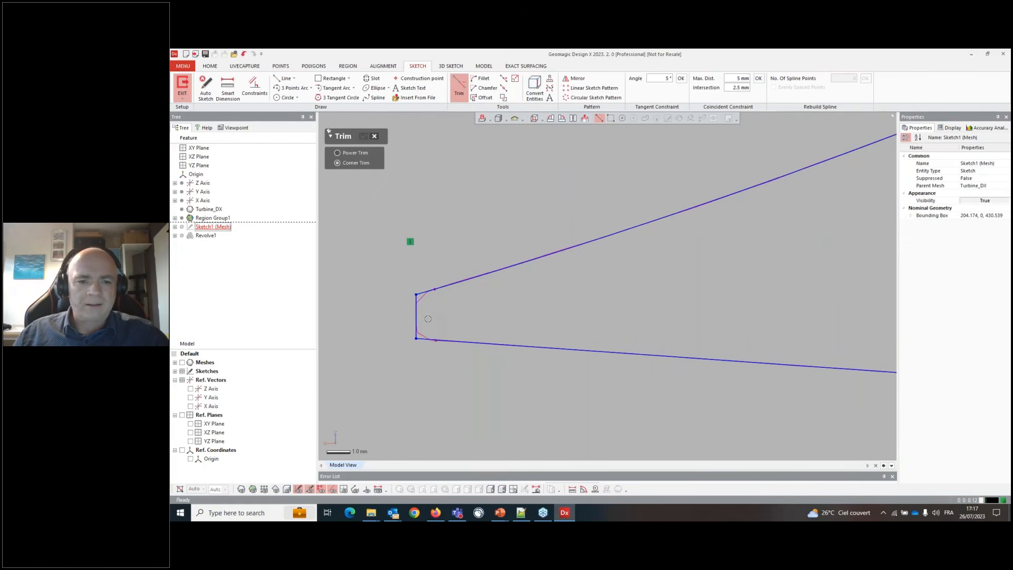
- Fillet the corner between the hub's curved outer edge and its vertical side near the top
{"action": "scroll", "coordinate": [428, 319], "scroll_direction": "down", "scroll_amount": 8}
{"action": "scroll", "coordinate": [665, 337], "scroll_direction": "up", "scroll_amount": 3}
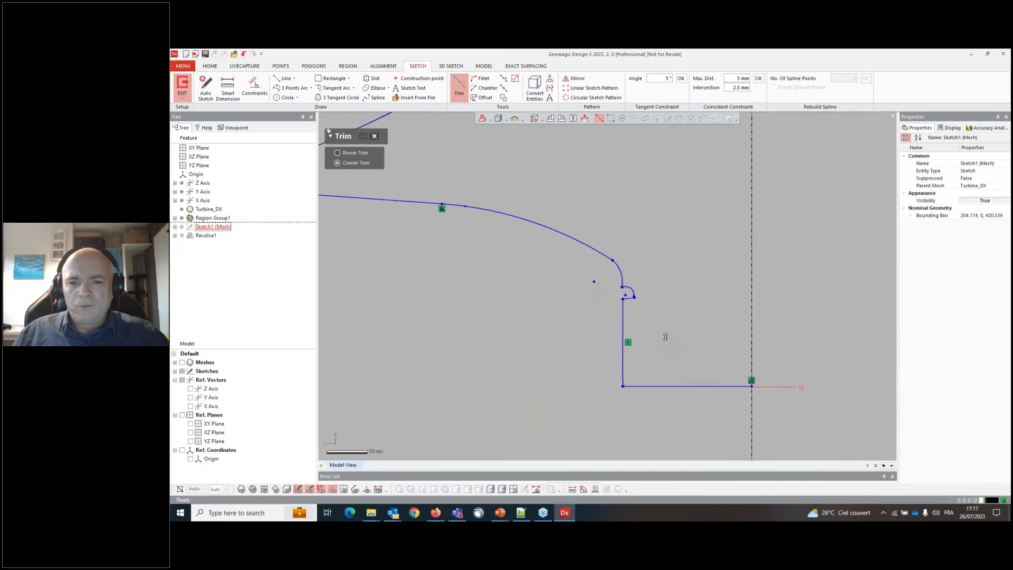
{"action": "scroll", "coordinate": [661, 328], "scroll_direction": "up", "scroll_amount": 2}
{"action": "scroll", "coordinate": [725, 321], "scroll_direction": "down", "scroll_amount": 3}
{"action": "scroll", "coordinate": [717, 319], "scroll_direction": "up", "scroll_amount": 1}
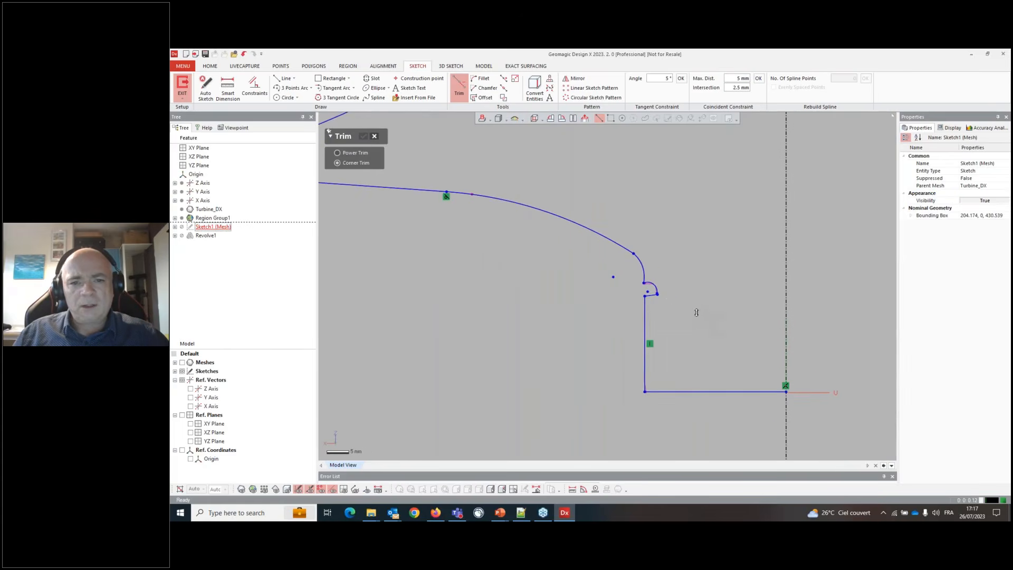
{"action": "key", "text": "Escape"}
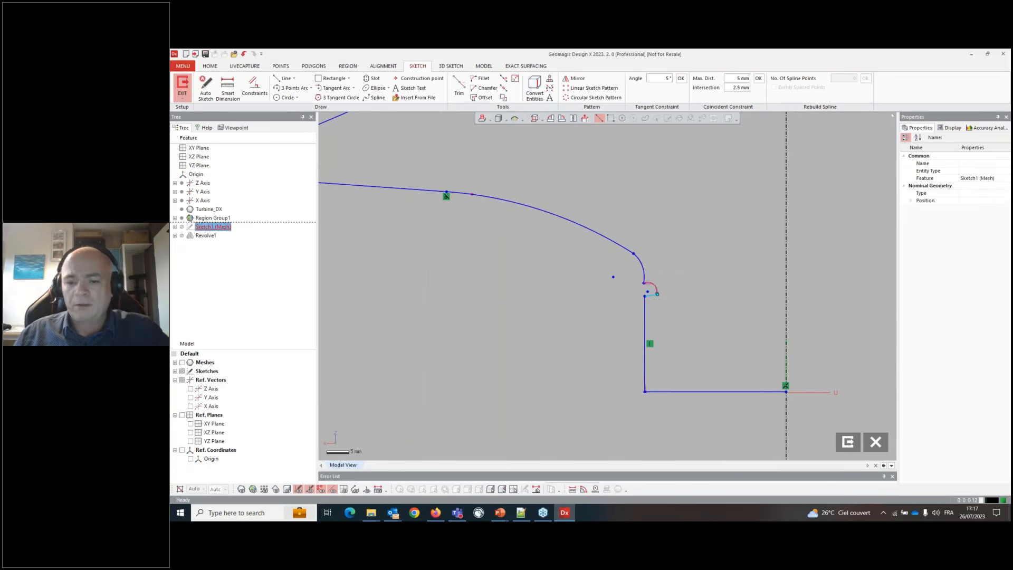
{"action": "scroll", "coordinate": [641, 280], "scroll_direction": "up", "scroll_amount": 2}
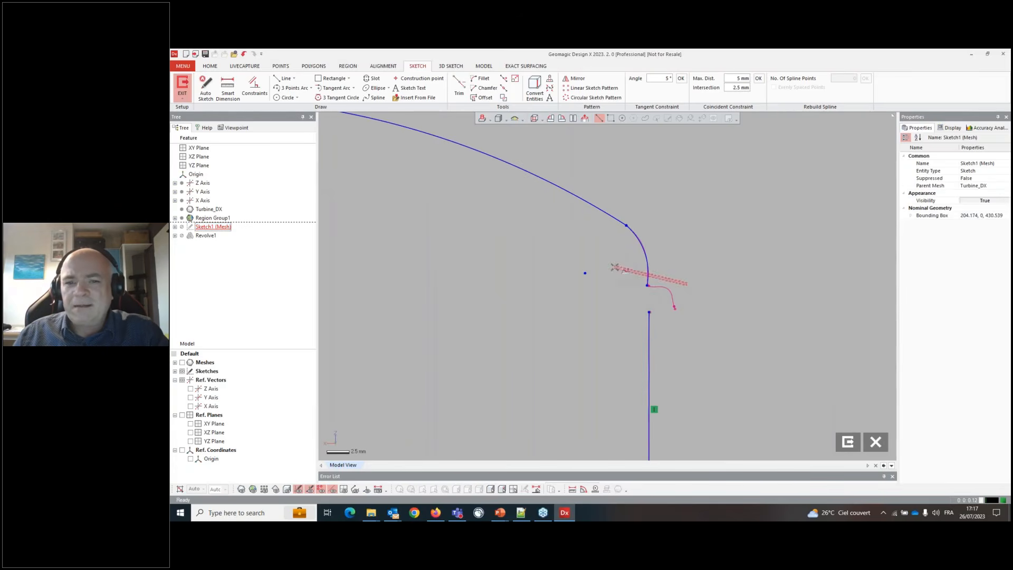
{"action": "scroll", "coordinate": [669, 289], "scroll_direction": "down", "scroll_amount": 2}
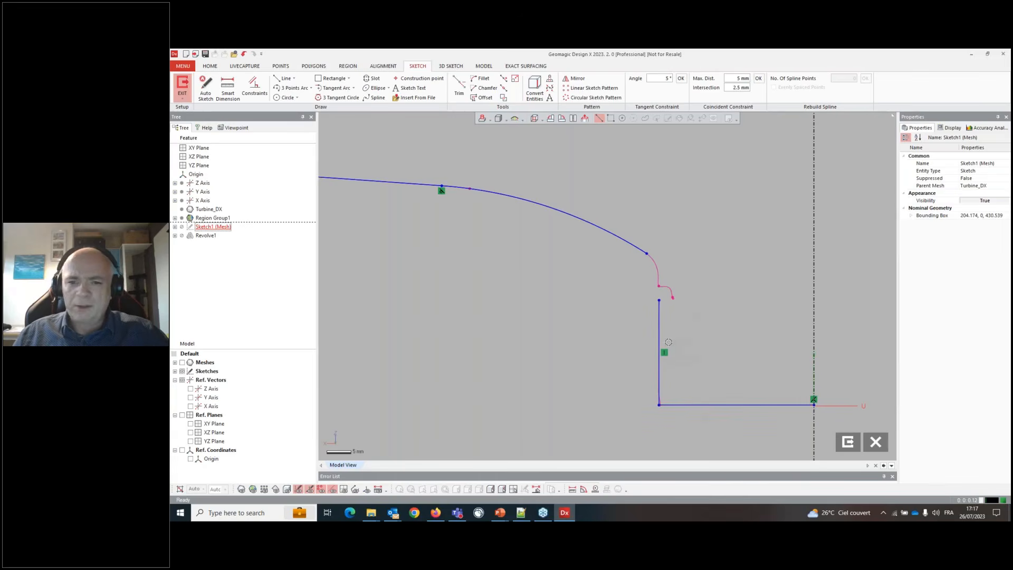
{"action": "left_click", "coordinate": [480, 78]}
{"action": "scroll", "coordinate": [715, 338], "scroll_direction": "up", "scroll_amount": 2}
{"action": "left_click", "coordinate": [588, 183]}
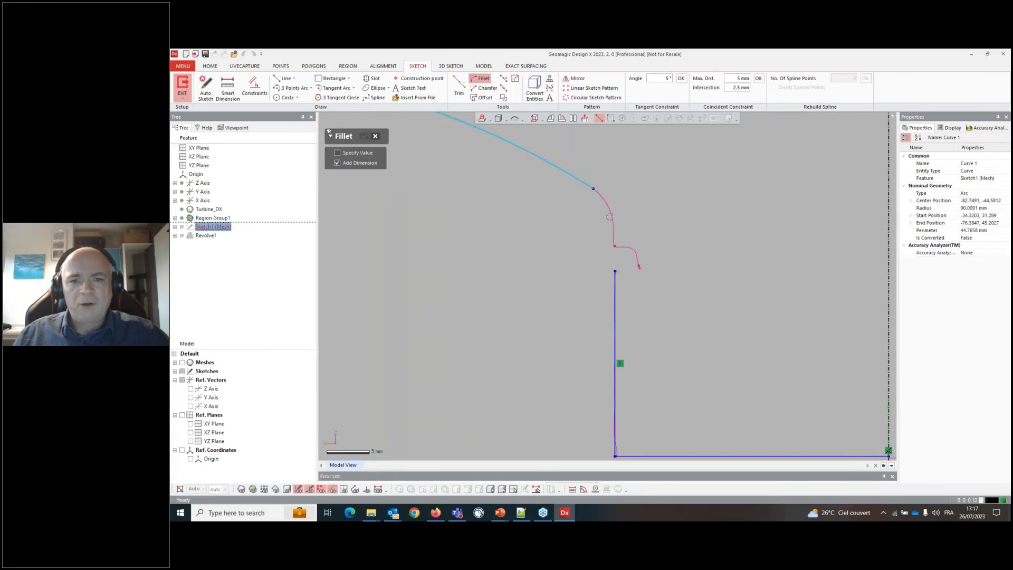
{"action": "left_click", "coordinate": [616, 286]}
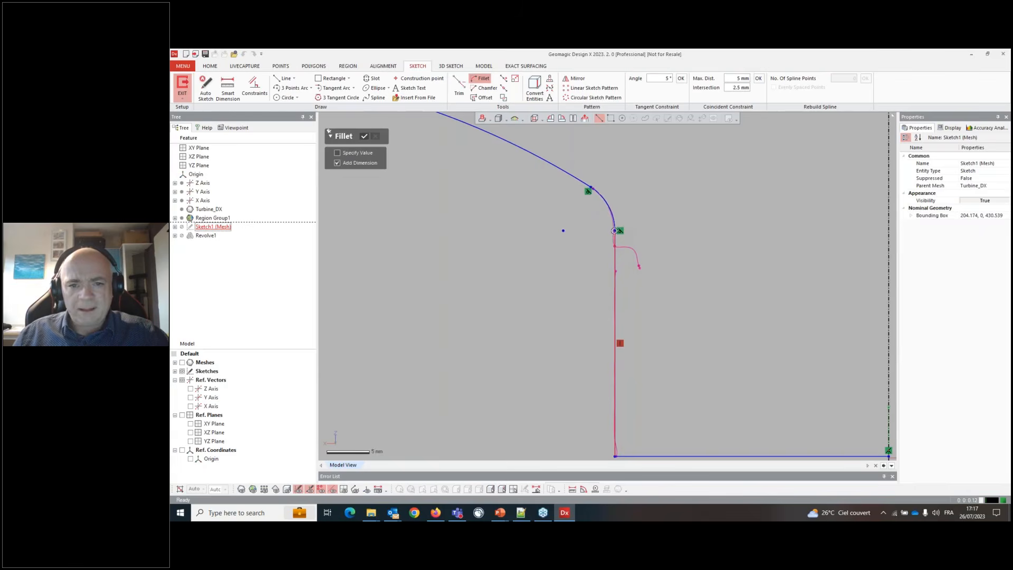
{"action": "left_click", "coordinate": [613, 233]}
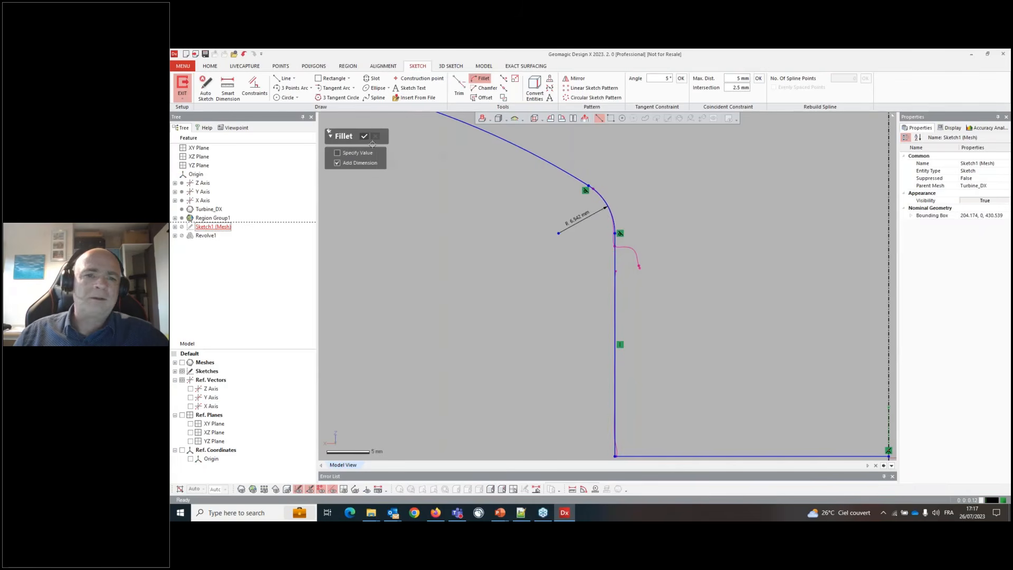
{"action": "left_click", "coordinate": [364, 136]}
- Set the fillet radius to 6.5 mm
{"action": "double_click", "coordinate": [573, 229]}
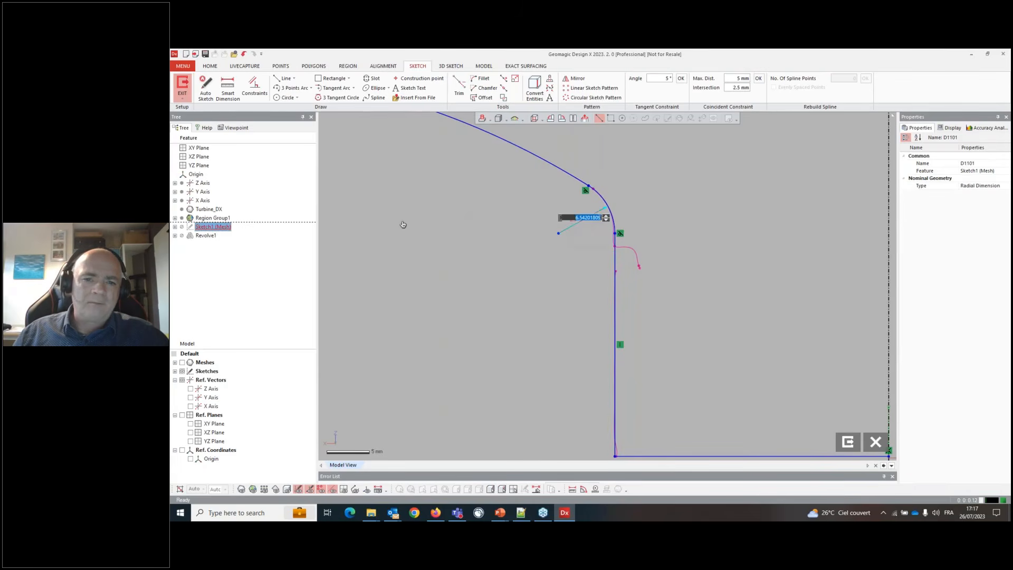
{"action": "type", "text": "6.5"}
{"action": "key", "text": "Return"}
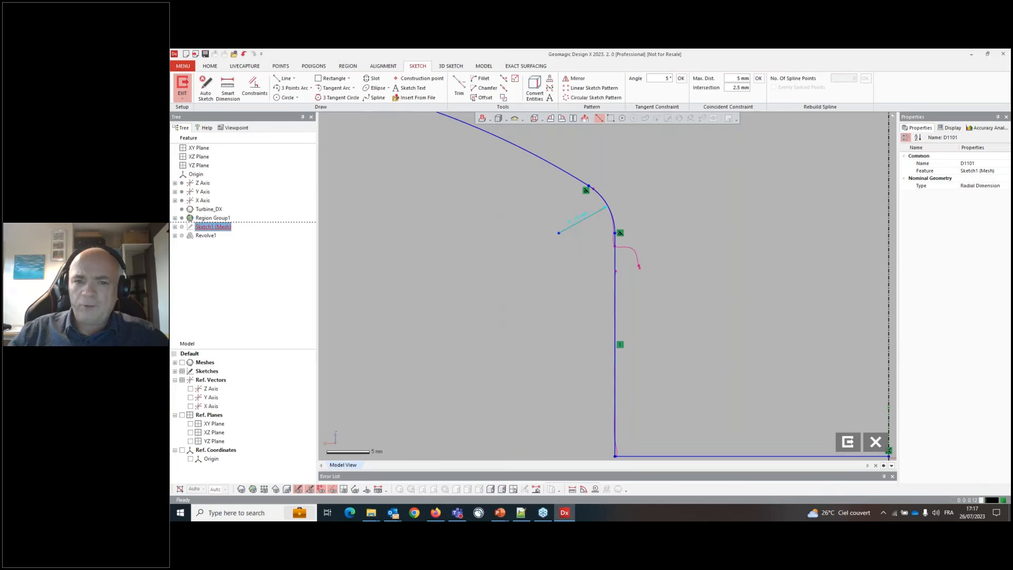
{"action": "left_click", "coordinate": [633, 320]}
{"action": "scroll", "coordinate": [740, 257], "scroll_direction": "down", "scroll_amount": 5}
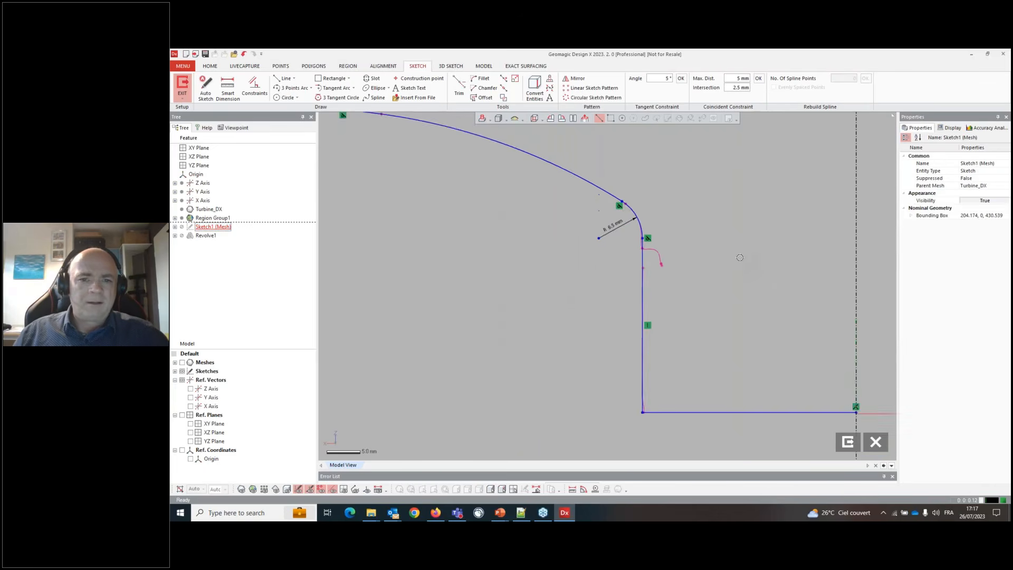
{"action": "scroll", "coordinate": [718, 247], "scroll_direction": "up", "scroll_amount": 1}
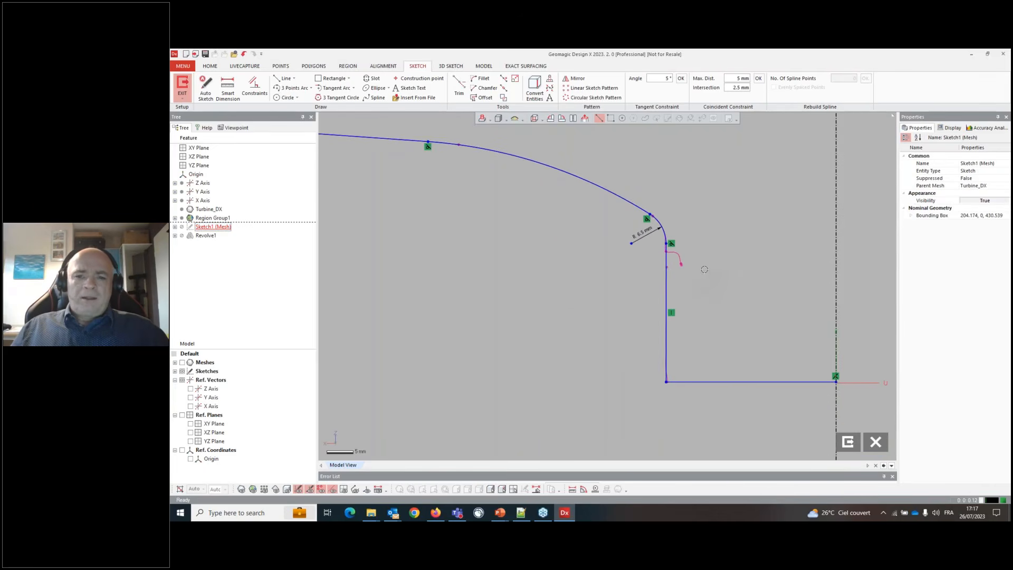
{"action": "scroll", "coordinate": [675, 264], "scroll_direction": "up", "scroll_amount": 1}
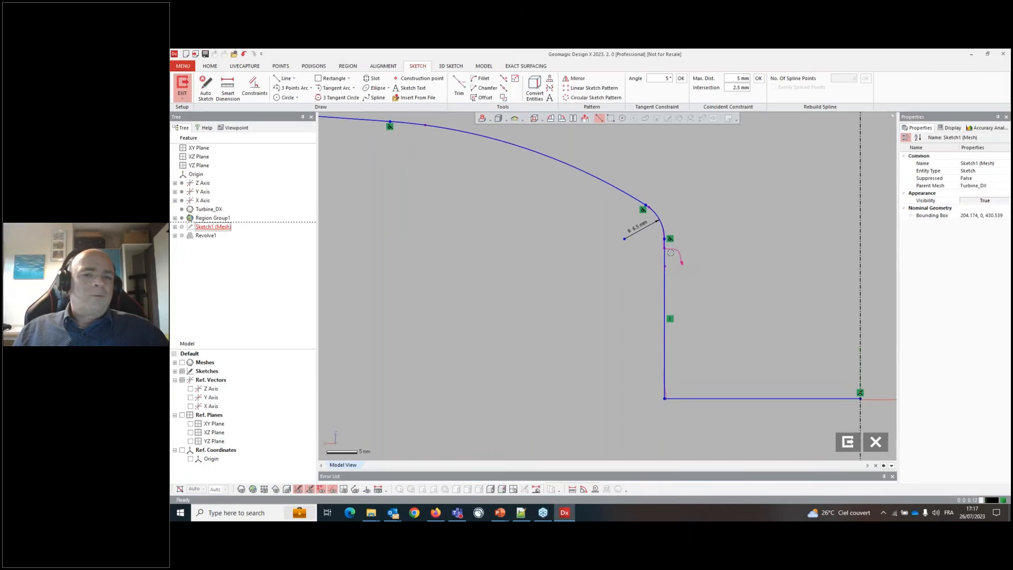
- Draw a rectangle about 9.45 by 6.3 mm straddling the hub's vertical edge just below the fillet
{"action": "left_click", "coordinate": [332, 78]}
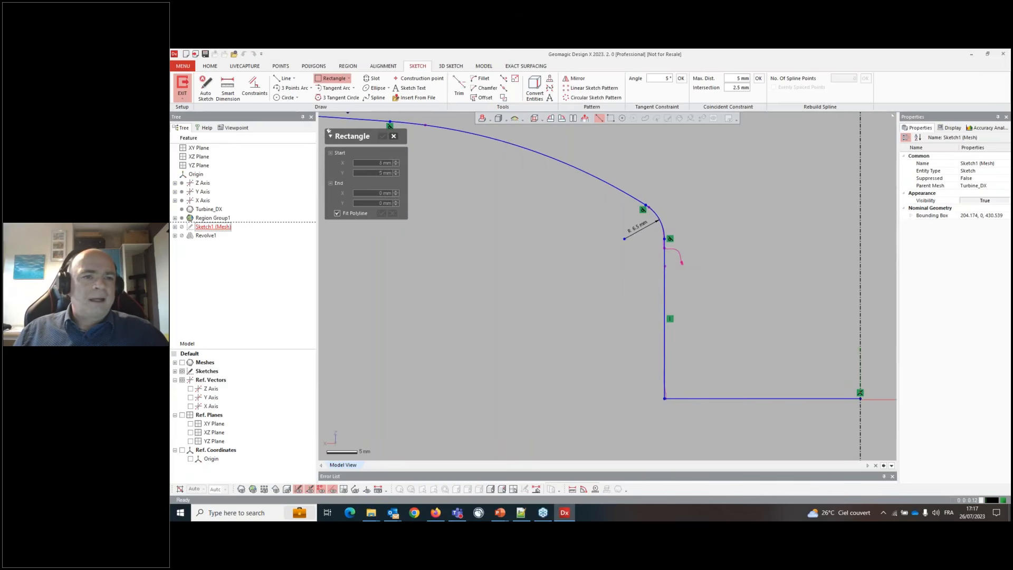
{"action": "left_click", "coordinate": [637, 246]}
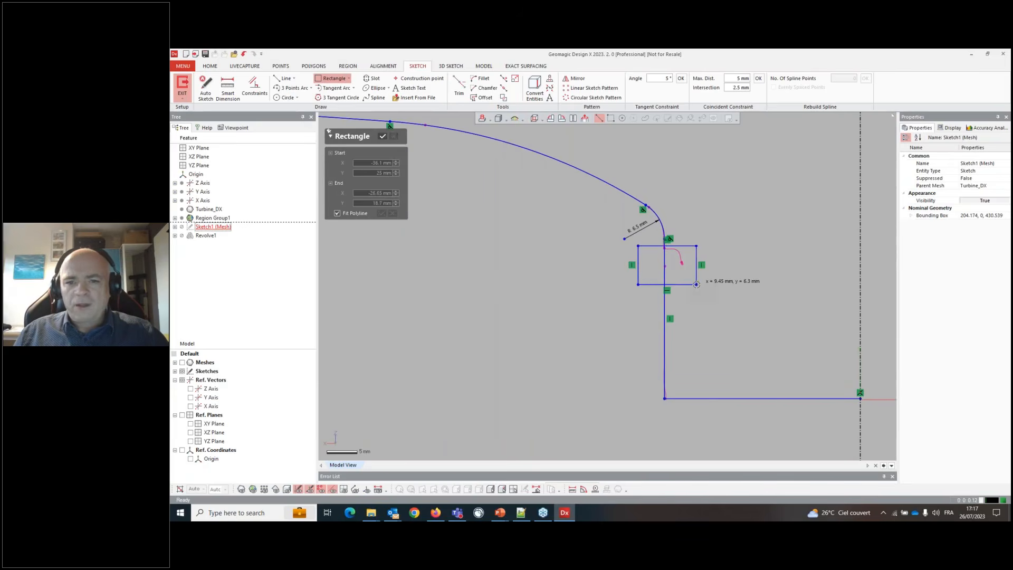
{"action": "left_click", "coordinate": [695, 285]}
{"action": "scroll", "coordinate": [667, 237], "scroll_direction": "up", "scroll_amount": 5}
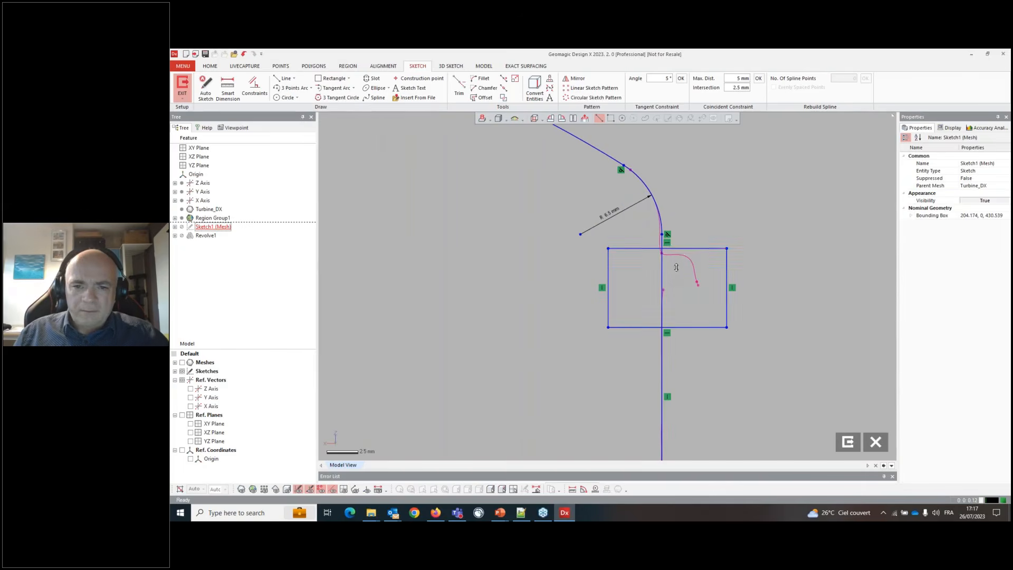
- Move the rectangle's bottom edge upward to make it shorter
{"action": "left_click", "coordinate": [672, 255]}
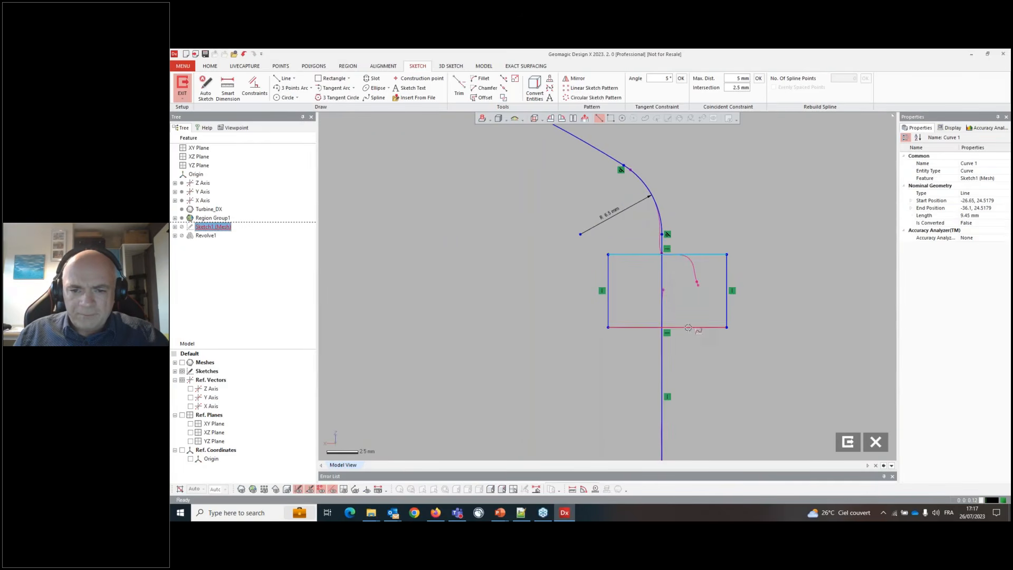
{"action": "left_click_drag", "start_coordinate": [695, 327], "coordinate": [665, 292]}
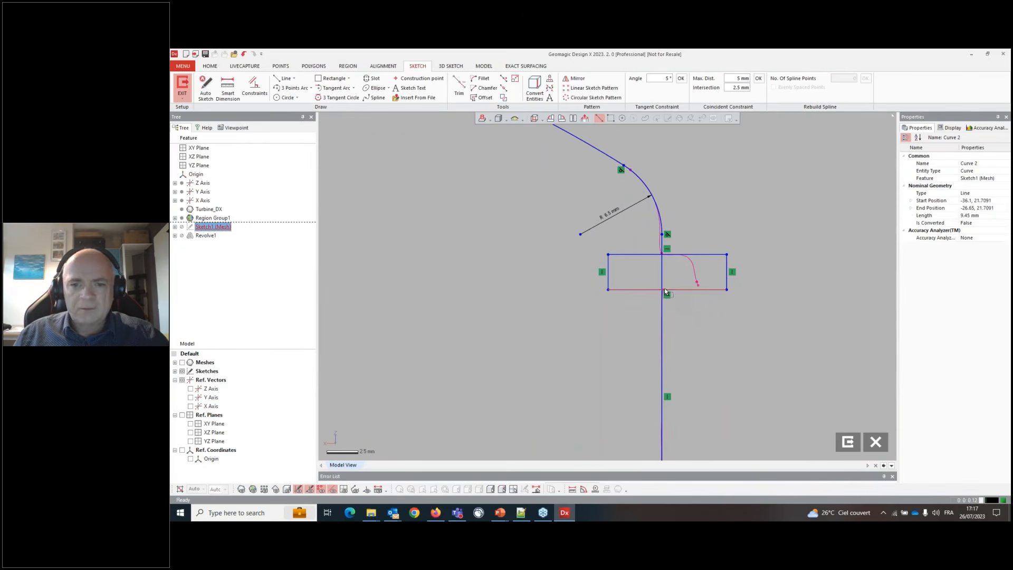
{"action": "left_click", "coordinate": [472, 206]}
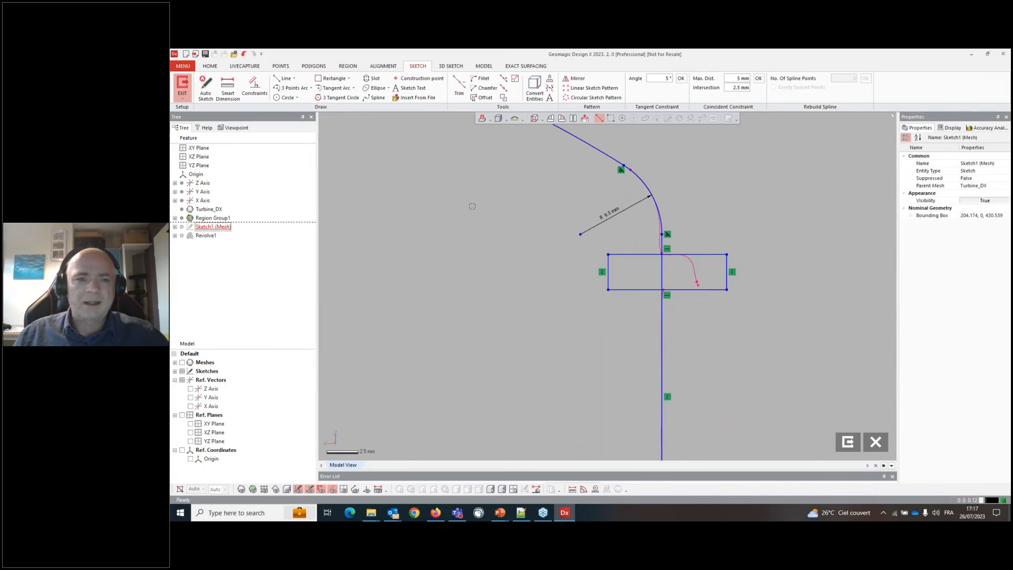
- Dimension the rectangle's height at 2.8 mm with dimension rounding set to 0.1
{"action": "left_click", "coordinate": [226, 89]}
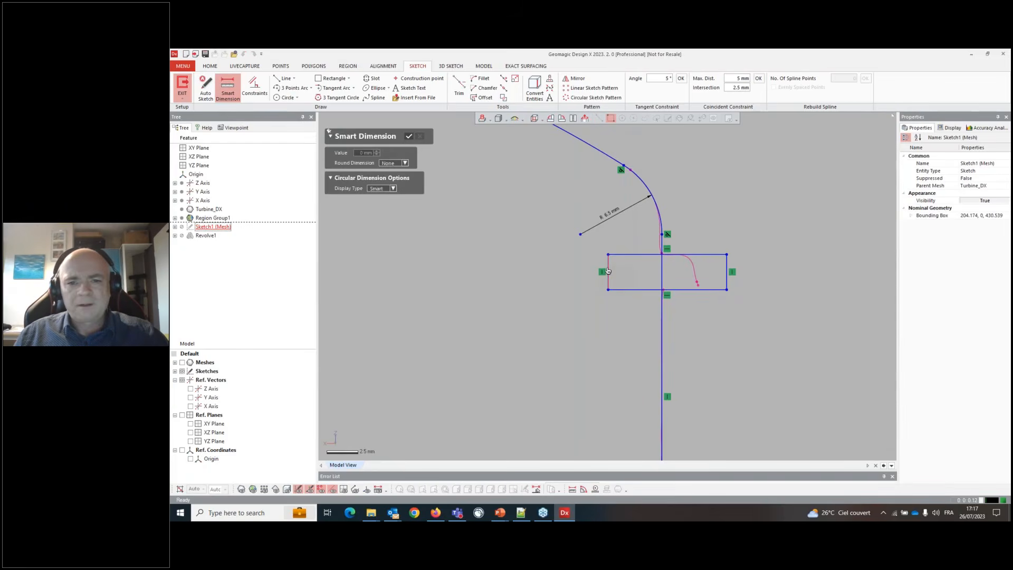
{"action": "left_click", "coordinate": [607, 272]}
{"action": "left_click", "coordinate": [531, 272]}
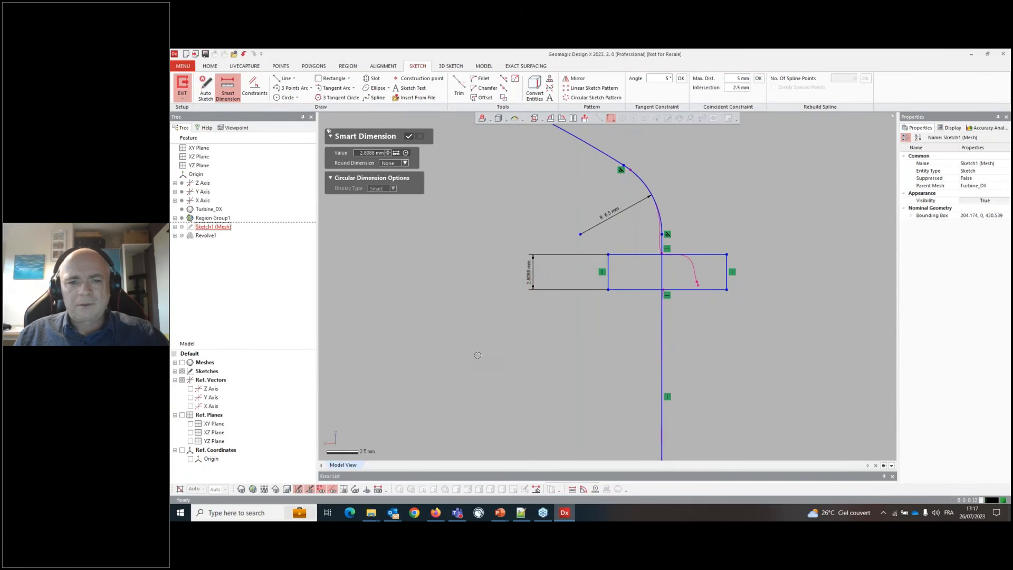
{"action": "left_click", "coordinate": [404, 163]}
{"action": "left_click", "coordinate": [402, 225]}
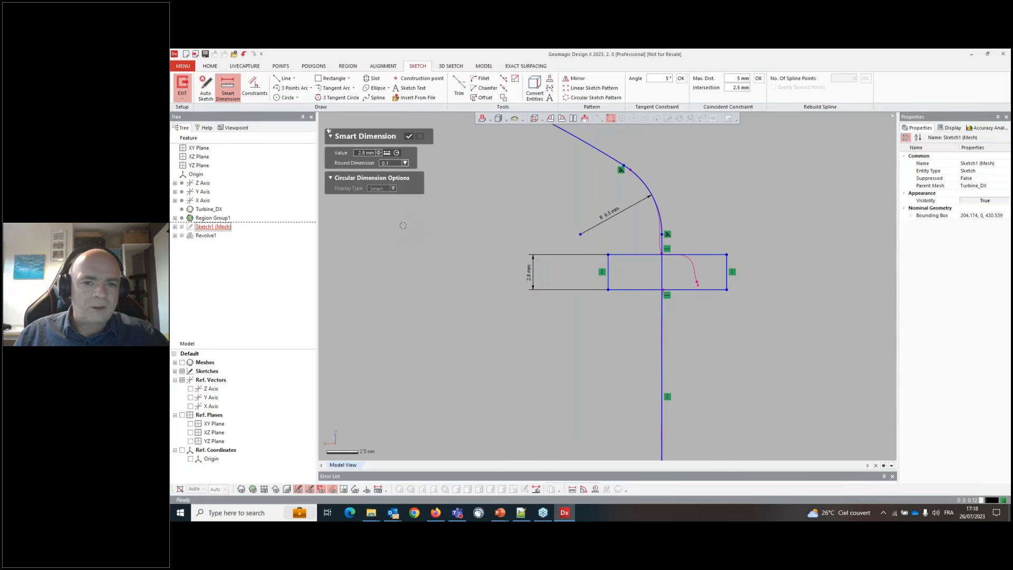
{"action": "key", "text": "Return"}
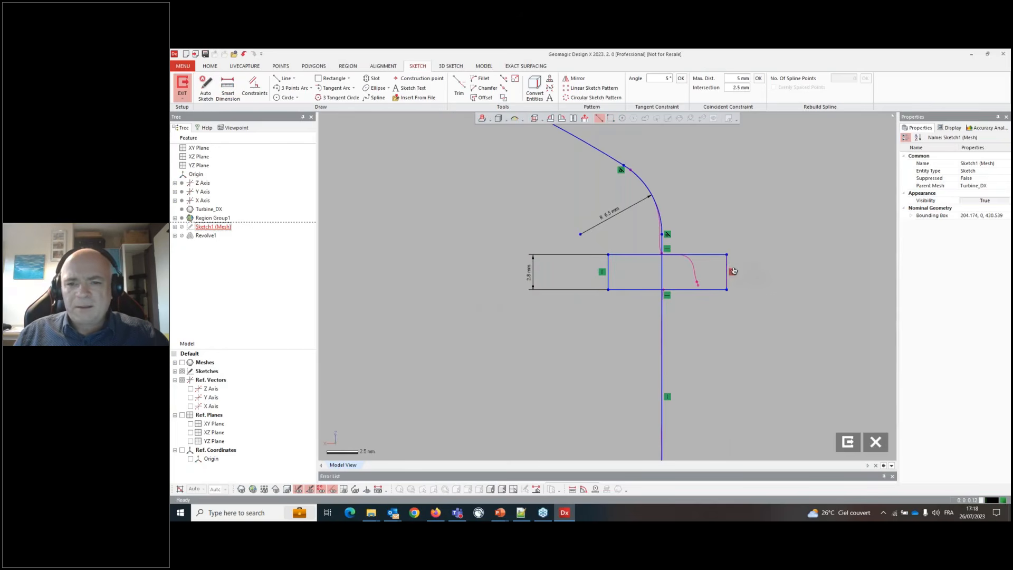
- Pull the rectangle's right edge in to the small arc's end and power-trim the excess segments into a stepped notch
{"action": "left_click_drag", "start_coordinate": [727, 270], "coordinate": [695, 270]}
{"action": "scroll", "coordinate": [691, 293], "scroll_direction": "down", "scroll_amount": 2}
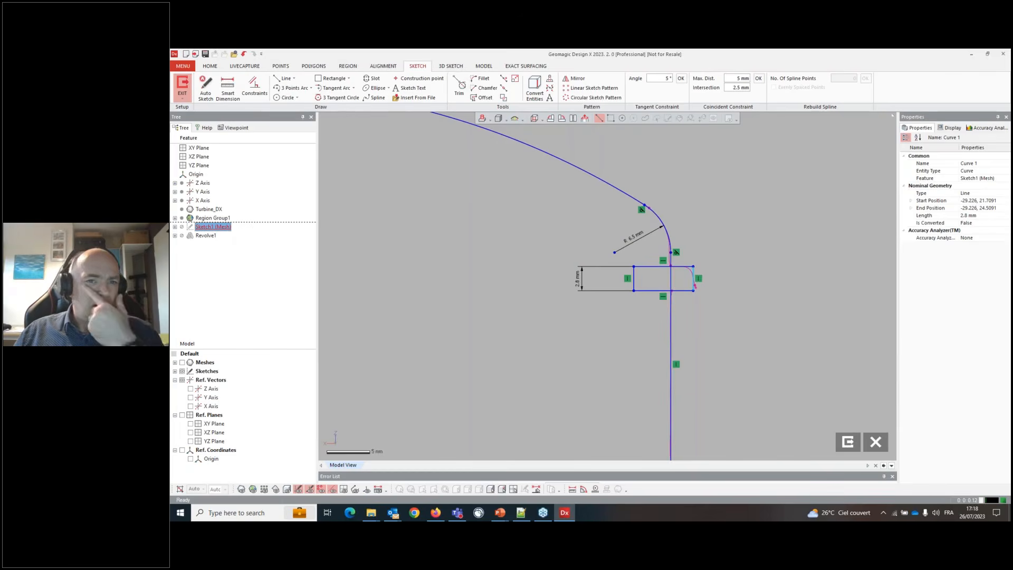
{"action": "left_click", "coordinate": [460, 86]}
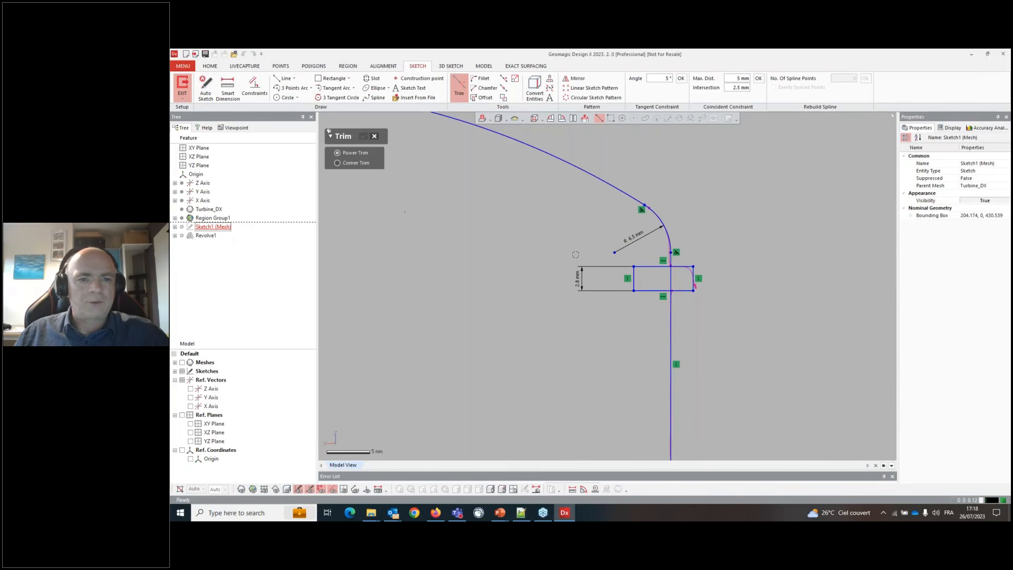
{"action": "scroll", "coordinate": [634, 276], "scroll_direction": "up", "scroll_amount": 3}
{"action": "mouse_move", "coordinate": [653, 242]}
{"action": "left_mouse_down"}
{"action": "mouse_move", "coordinate": [640, 287]}
{"action": "mouse_move", "coordinate": [654, 308]}
{"action": "mouse_move", "coordinate": [707, 282]}
{"action": "left_mouse_up"}
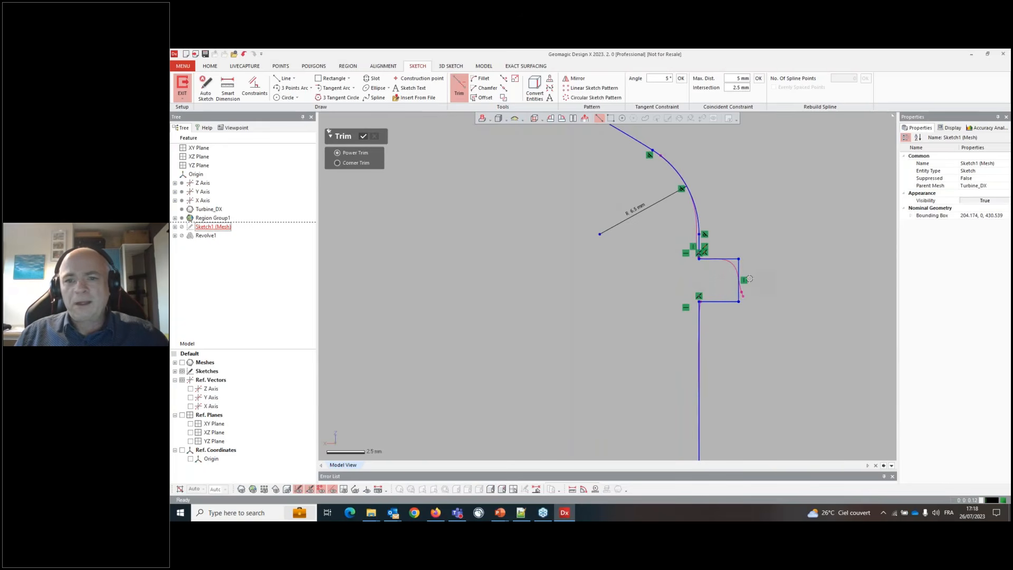
{"action": "key", "text": "Escape"}
- Dimension the notch's vertical edge at 2.8 mm and exit the sketch
{"action": "left_click", "coordinate": [227, 89]}
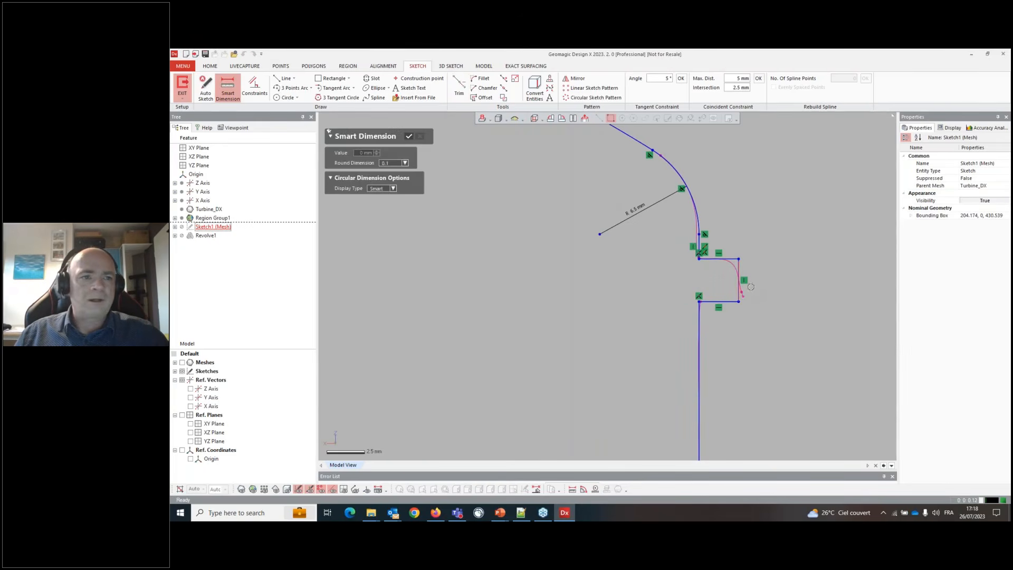
{"action": "left_click", "coordinate": [803, 280]}
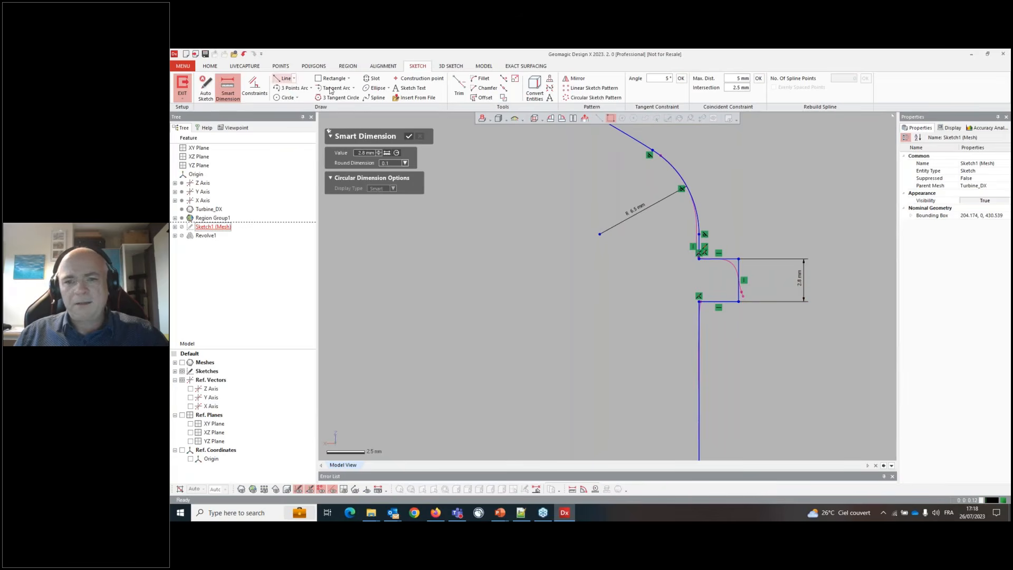
{"action": "left_click", "coordinate": [409, 136]}
{"action": "scroll", "coordinate": [591, 249], "scroll_direction": "down", "scroll_amount": 10}
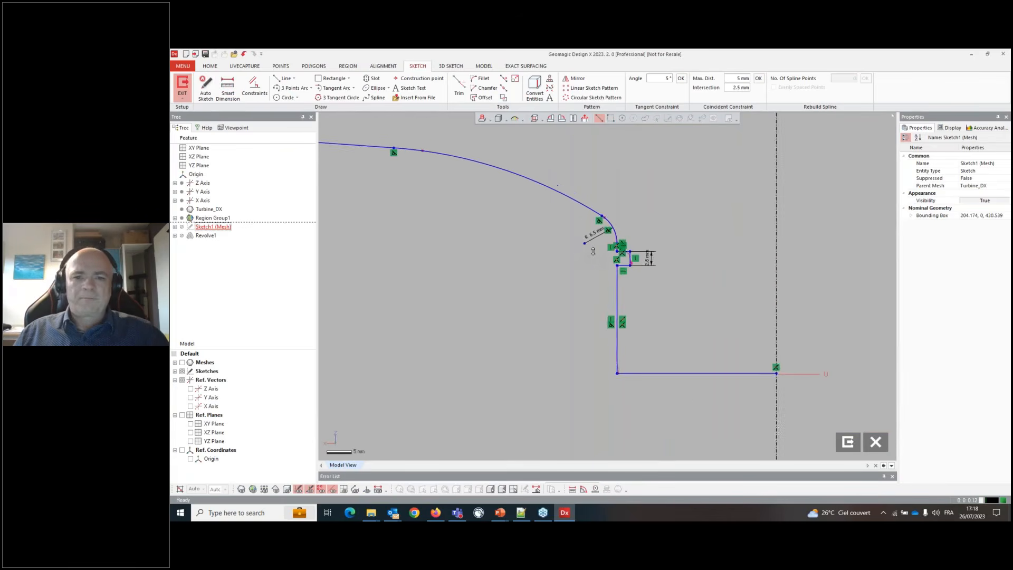
{"action": "scroll", "coordinate": [572, 216], "scroll_direction": "down", "scroll_amount": 3}
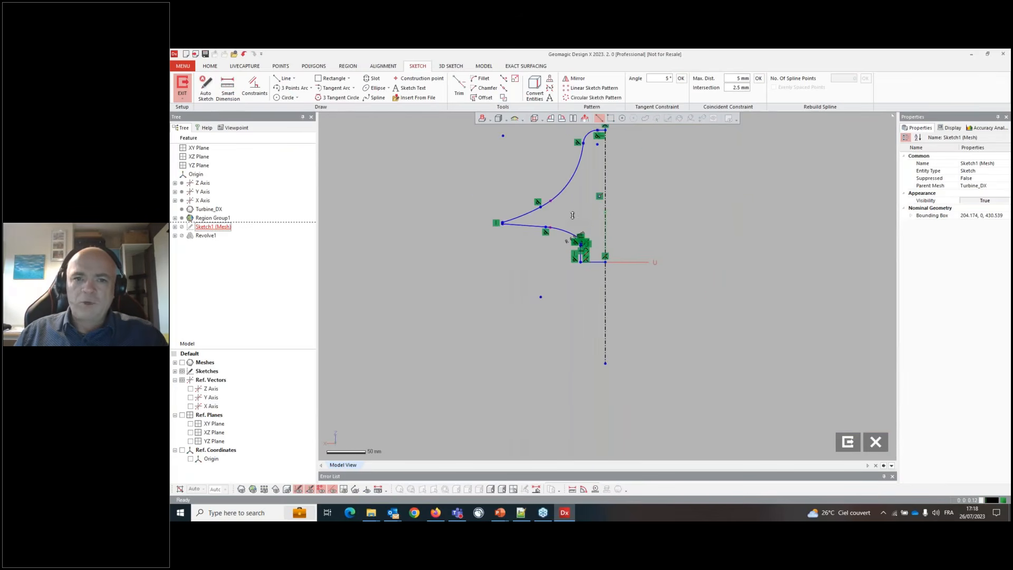
{"action": "left_click", "coordinate": [179, 83]}
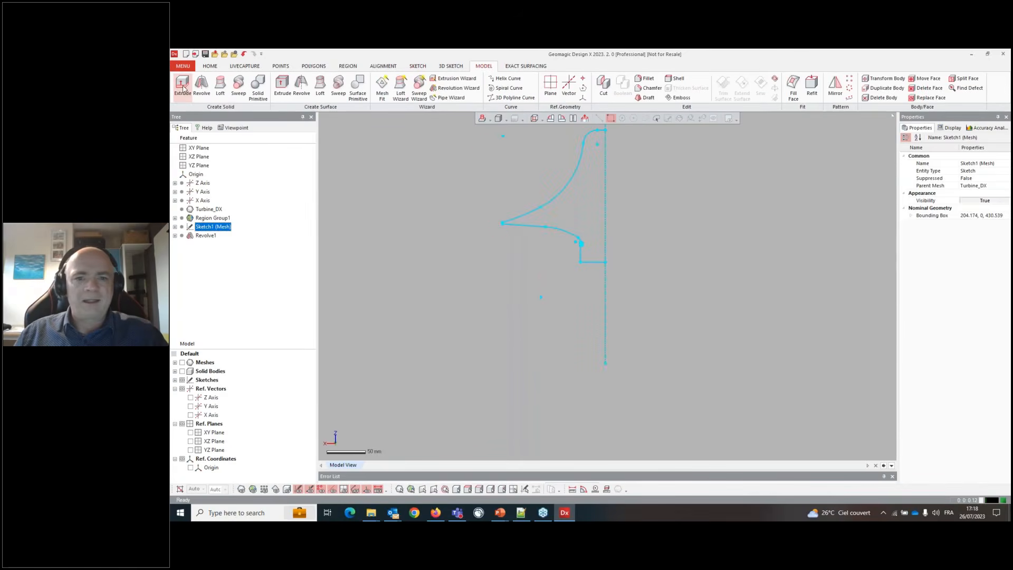
- Revolve the updated sketch profile 360 degrees in one direction about the axis
{"action": "right_click", "coordinate": [562, 192]}
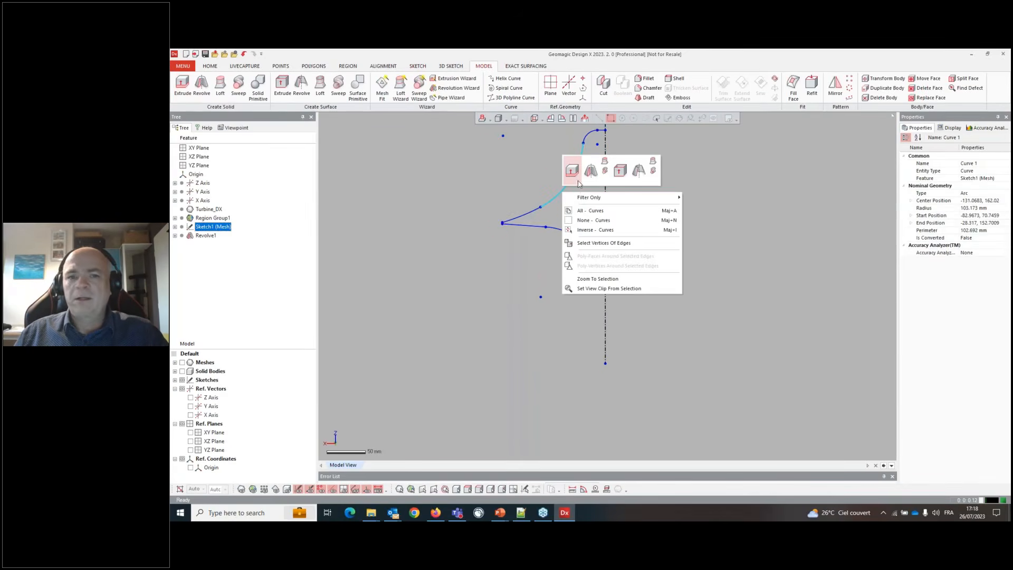
{"action": "left_click", "coordinate": [590, 170]}
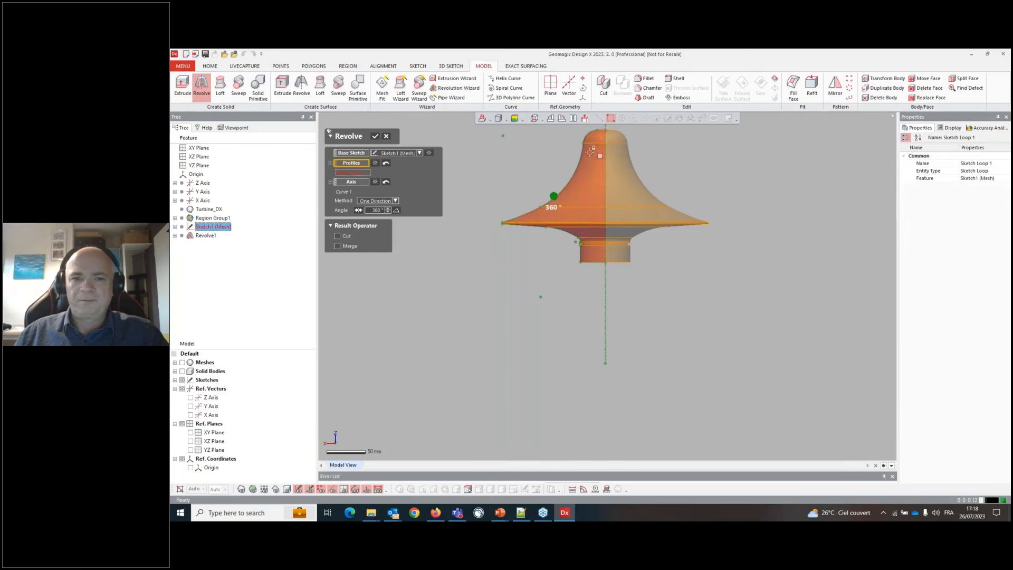
{"action": "right_click_drag", "start_coordinate": [366, 288], "coordinate": [363, 141]}
{"action": "left_click", "coordinate": [374, 136]}
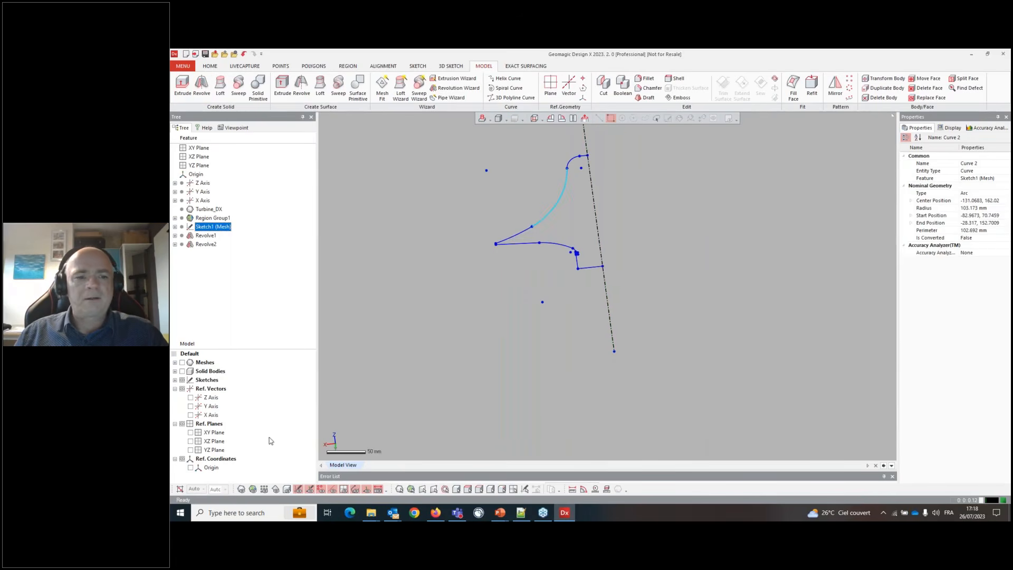
- Display the body deviation colour map against the scan and inspect it around the revolved body
{"action": "right_click_drag", "start_coordinate": [493, 255], "coordinate": [556, 303]}
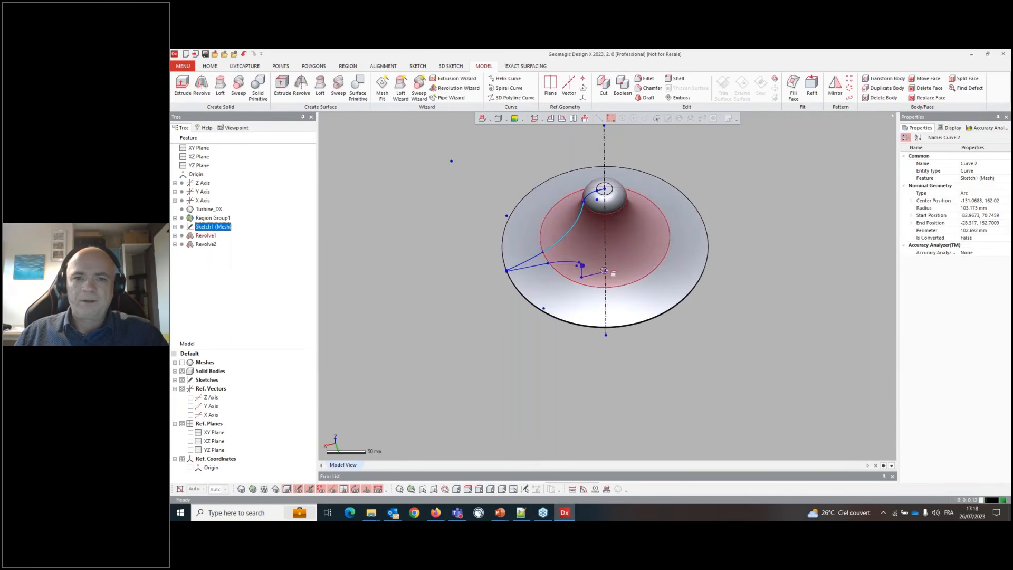
{"action": "left_click", "coordinate": [992, 129]}
{"action": "left_click", "coordinate": [942, 159]}
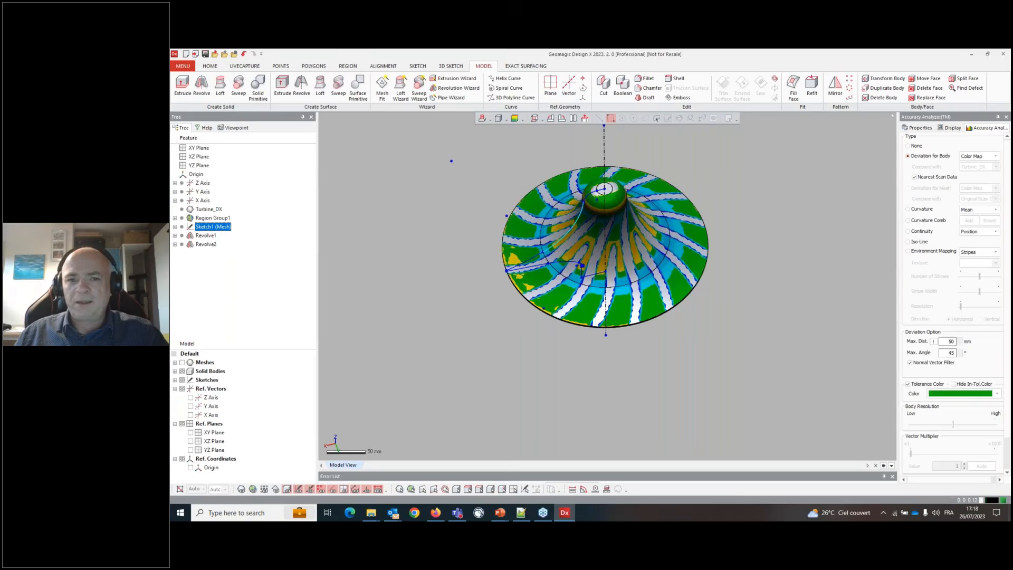
{"action": "right_click_drag", "start_coordinate": [611, 300], "coordinate": [560, 221]}
{"action": "scroll", "coordinate": [560, 218], "scroll_direction": "up", "scroll_amount": 2}
{"action": "scroll", "coordinate": [560, 218], "scroll_direction": "down", "scroll_amount": 1}
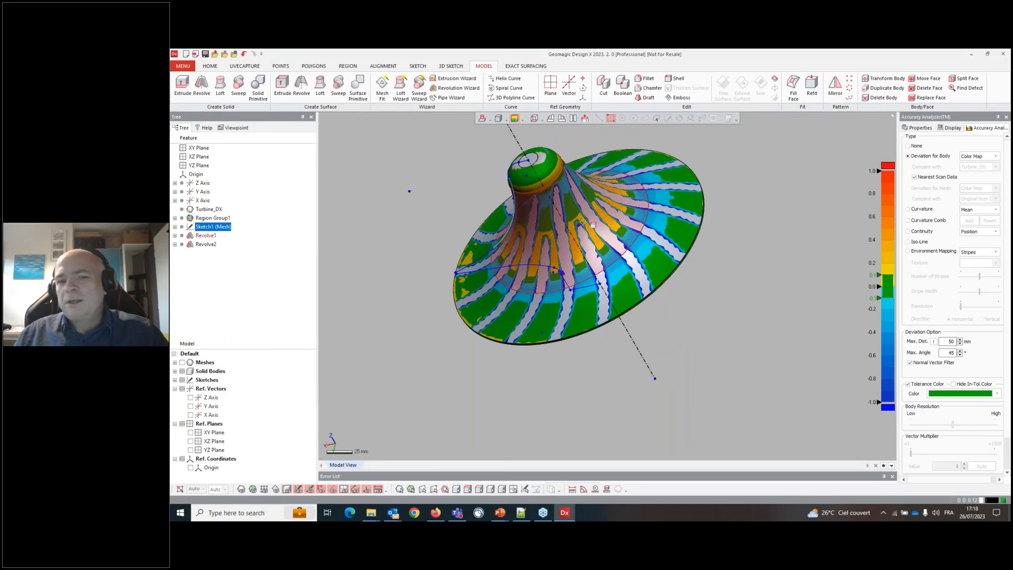
{"action": "scroll", "coordinate": [594, 242], "scroll_direction": "down", "scroll_amount": 1}
{"action": "right_click_drag", "start_coordinate": [595, 241], "coordinate": [575, 338]}
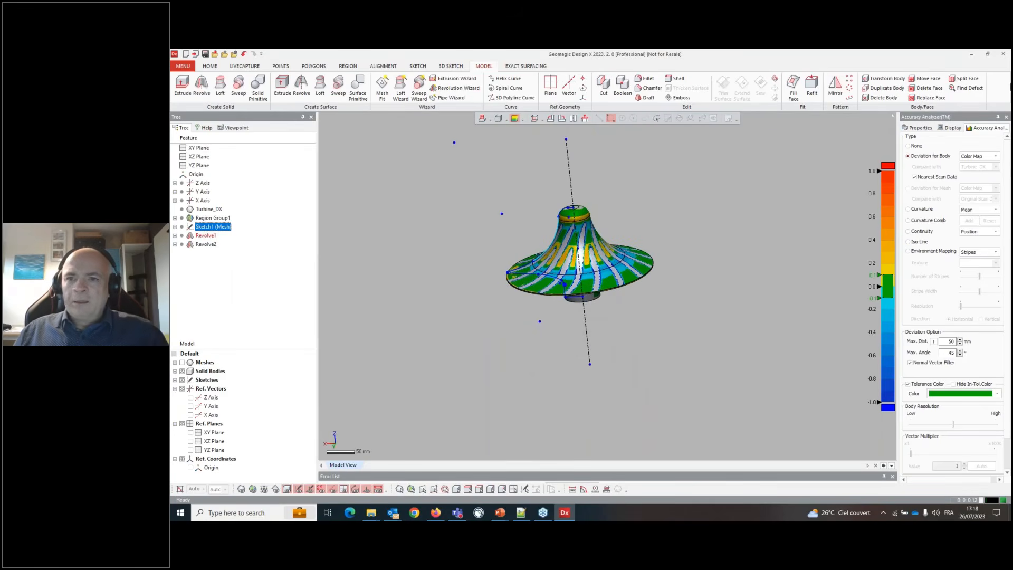
- Turn the accuracy analysis display off
{"action": "left_click", "coordinate": [908, 146]}
{"action": "scroll", "coordinate": [541, 287], "scroll_direction": "up", "scroll_amount": 3}
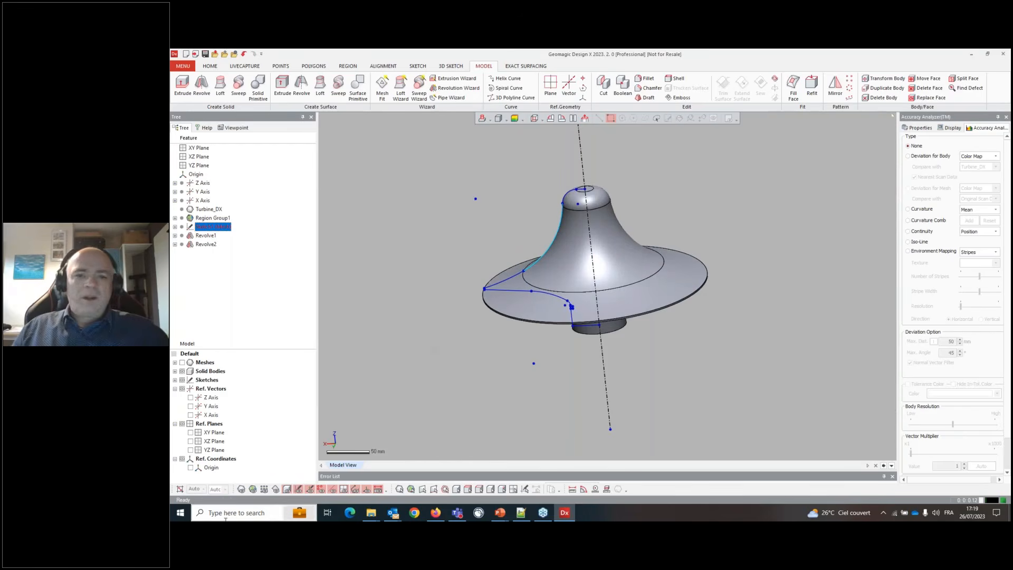
{"action": "right_click_drag", "start_coordinate": [455, 311], "coordinate": [679, 308]}
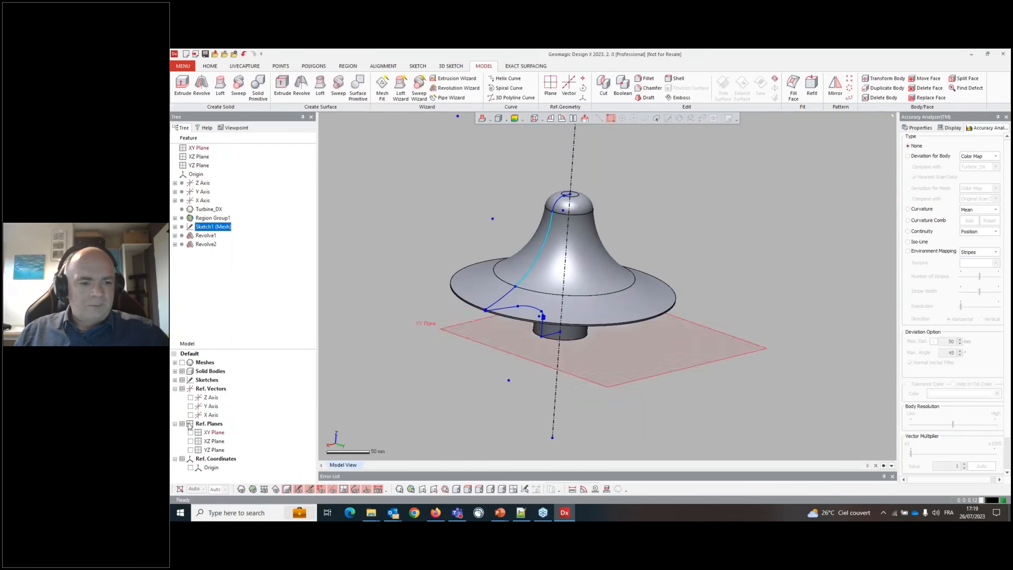
- Show the scanned mesh together with the revolved body
{"action": "left_click", "coordinate": [182, 363]}
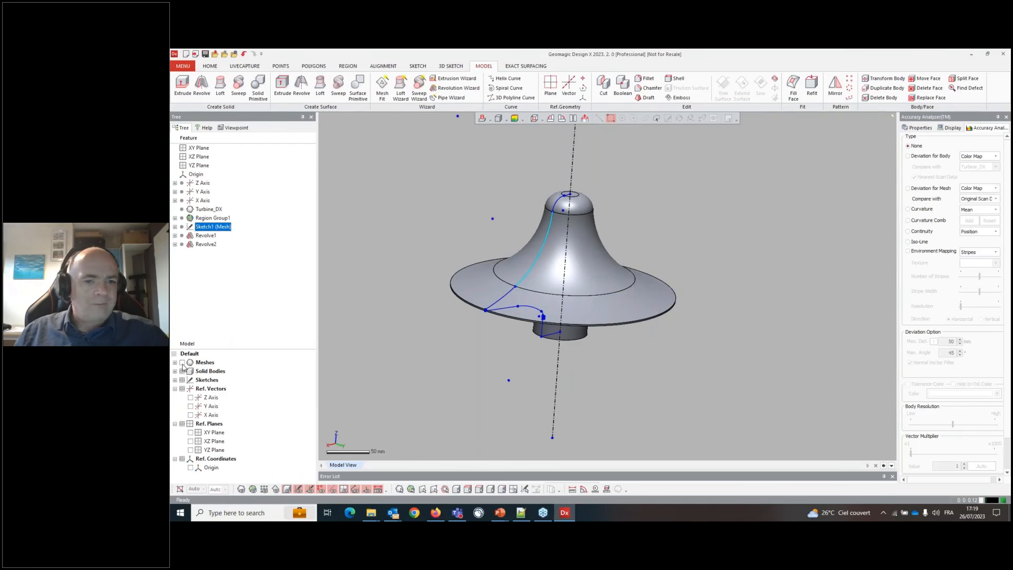
{"action": "right_click_drag", "start_coordinate": [485, 210], "coordinate": [521, 307]}
{"action": "scroll", "coordinate": [521, 307], "scroll_direction": "up", "scroll_amount": 3}
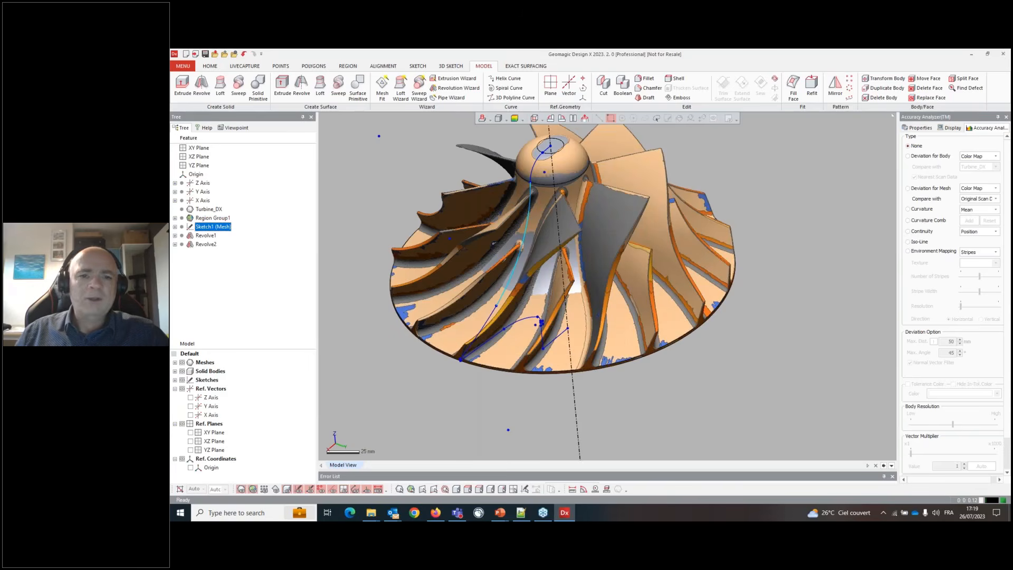
{"action": "left_click", "coordinate": [344, 489]}
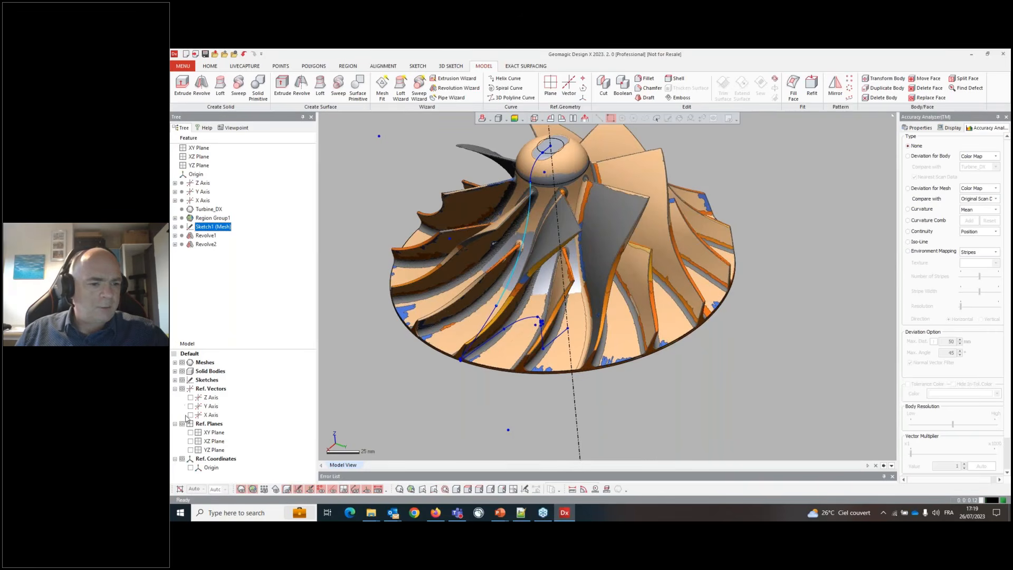
- Show the XY and XZ reference planes
{"action": "left_click", "coordinate": [191, 441]}
{"action": "left_click", "coordinate": [190, 449]}
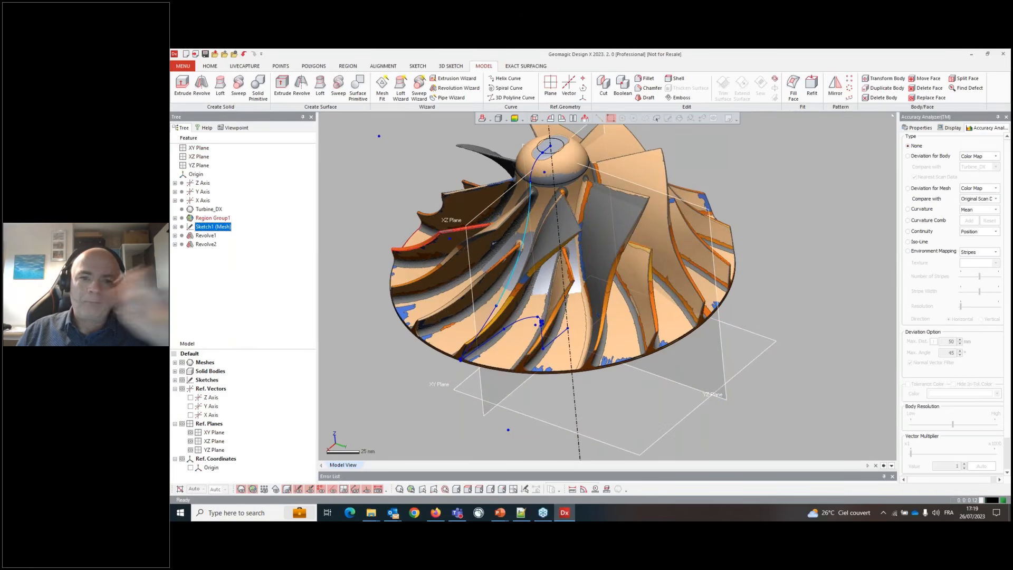
{"action": "mouse_move", "coordinate": [495, 243]}
{"action": "right_mouse_down"}
{"action": "mouse_move", "coordinate": [557, 230]}
{"action": "mouse_move", "coordinate": [505, 228]}
{"action": "right_mouse_up"}
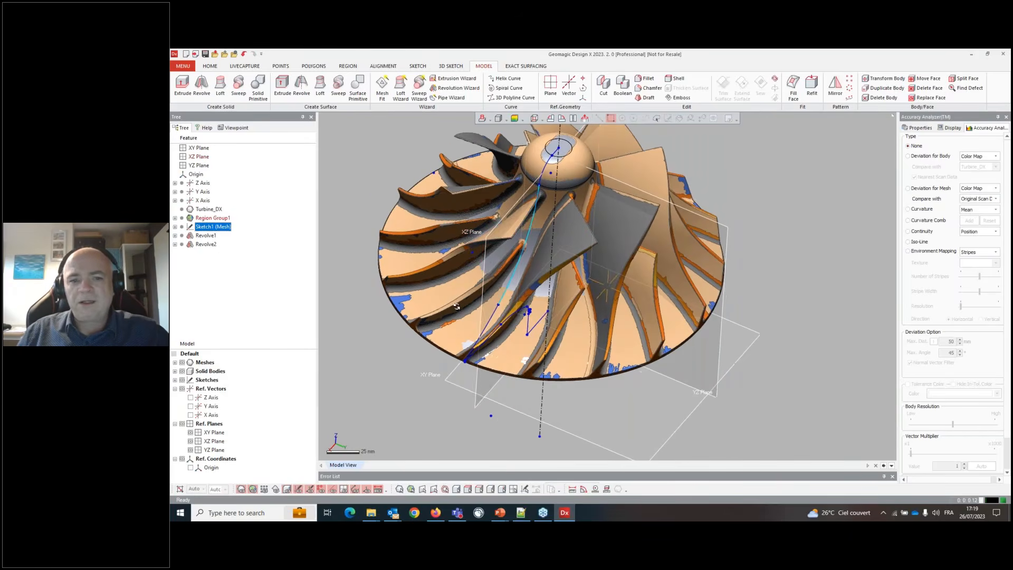
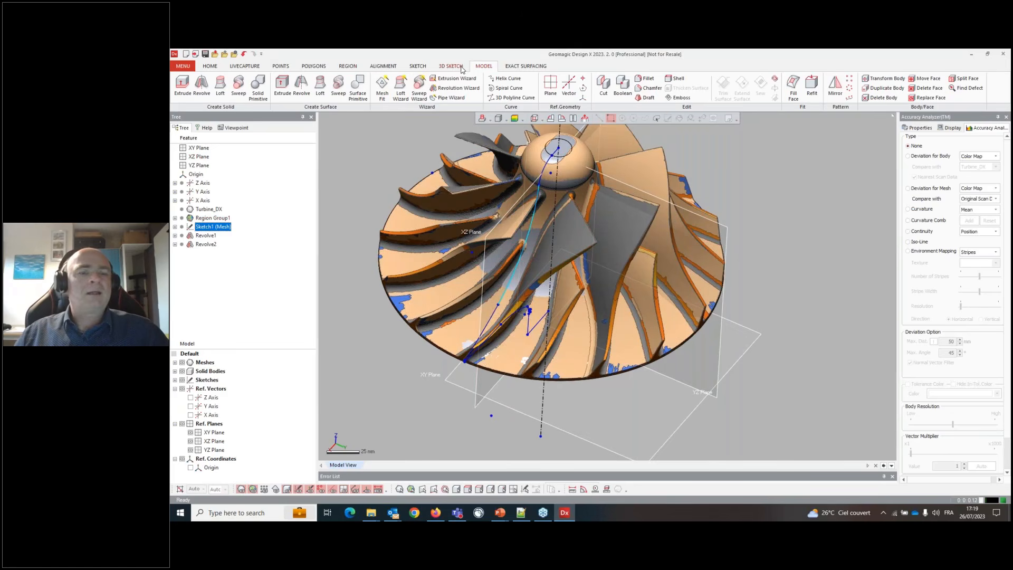
- Start a mesh sketch using the rotational method, with the Z Axis as central axis and the XZ Plane as base plane
{"action": "left_click", "coordinate": [210, 66]}
{"action": "left_click", "coordinate": [475, 89]}
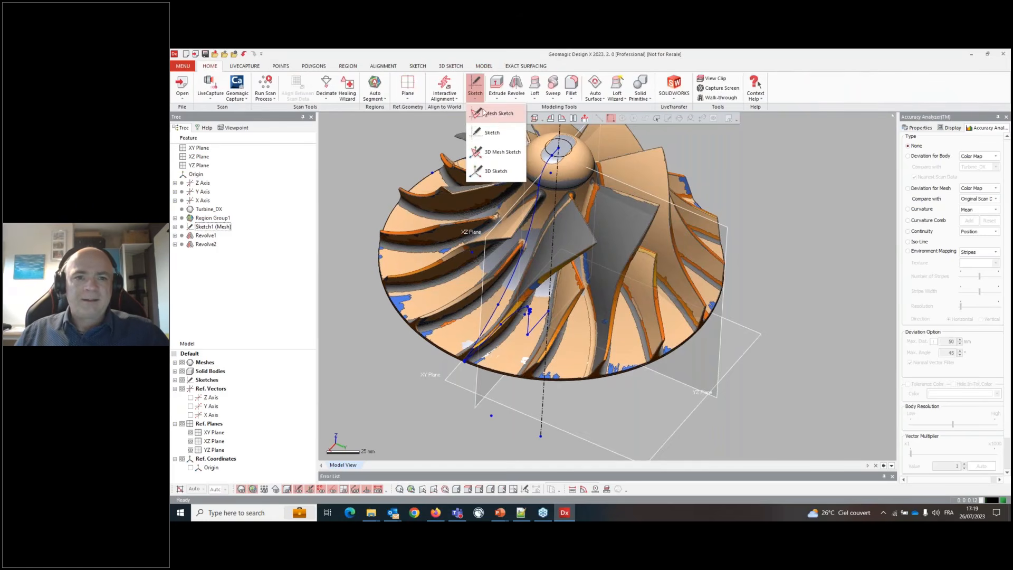
{"action": "left_click", "coordinate": [499, 114]}
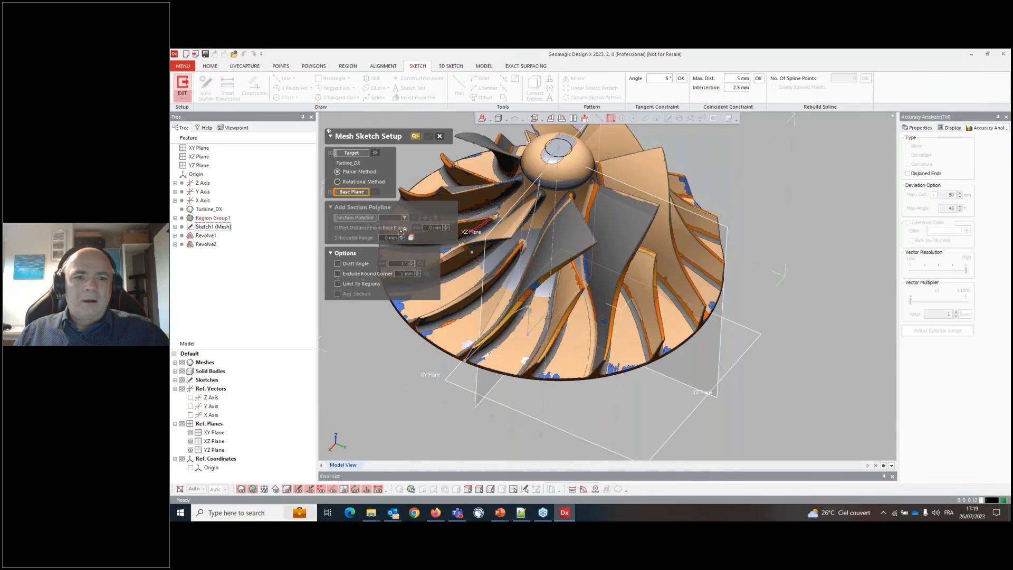
{"action": "left_click", "coordinate": [347, 182]}
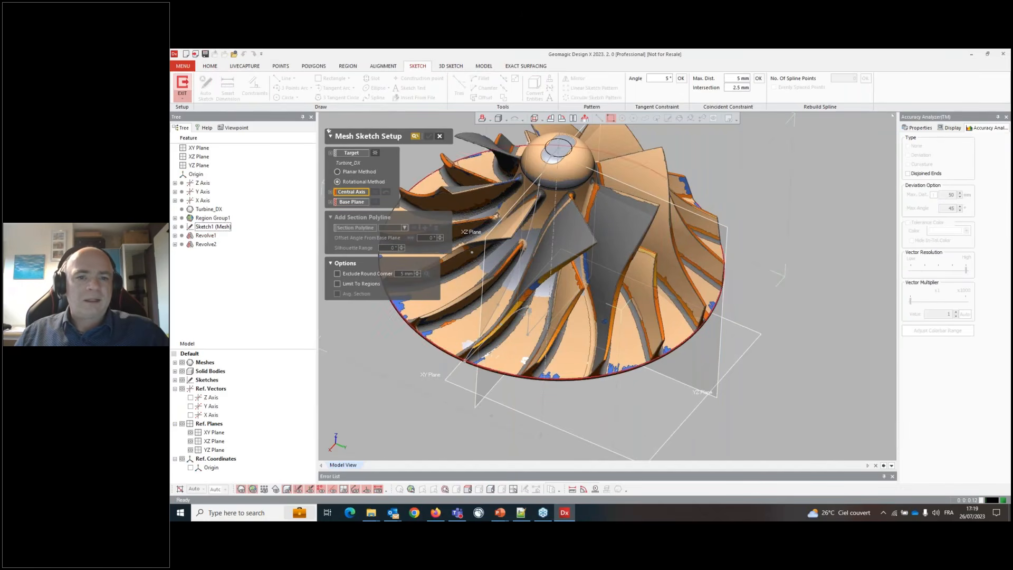
{"action": "left_click", "coordinate": [208, 183]}
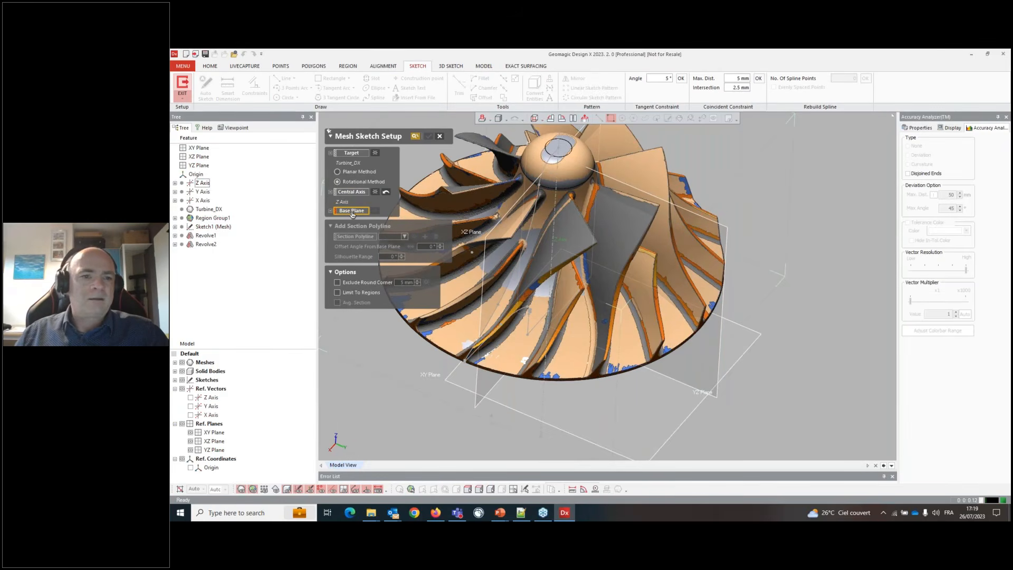
{"action": "left_click", "coordinate": [472, 252]}
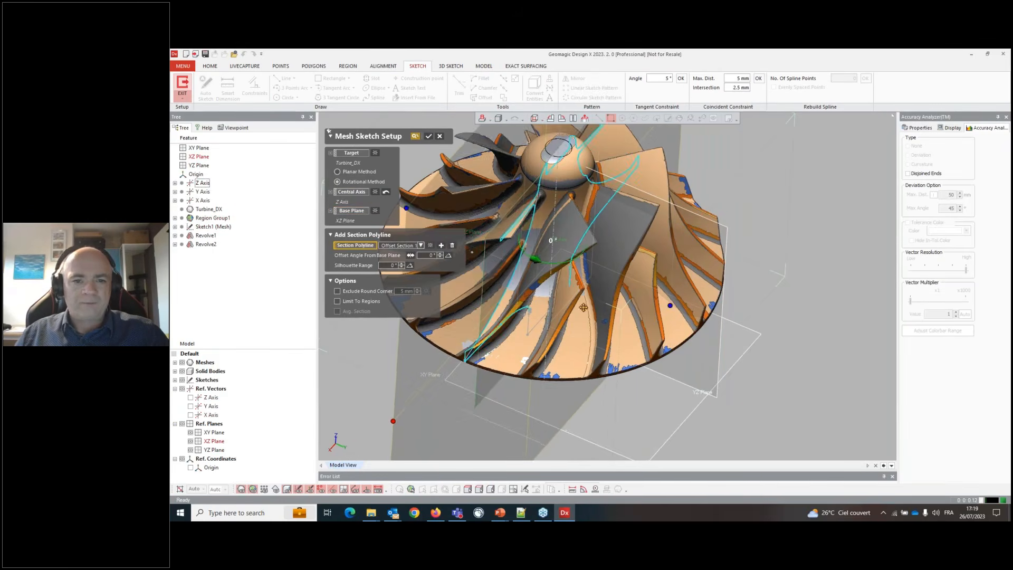
- Set the silhouette range to 20° and confirm the mesh sketch setup
{"action": "right_click_drag", "start_coordinate": [469, 186], "coordinate": [512, 199]}
{"action": "scroll", "coordinate": [513, 199], "scroll_direction": "up", "scroll_amount": 3}
{"action": "scroll", "coordinate": [513, 199], "scroll_direction": "up", "scroll_amount": 2}
{"action": "mouse_move", "coordinate": [357, 330]}
{"action": "right_mouse_down"}
{"action": "mouse_move", "coordinate": [348, 345]}
{"action": "mouse_move", "coordinate": [358, 346]}
{"action": "right_mouse_up"}
{"action": "scroll", "coordinate": [610, 236], "scroll_direction": "down", "scroll_amount": 5}
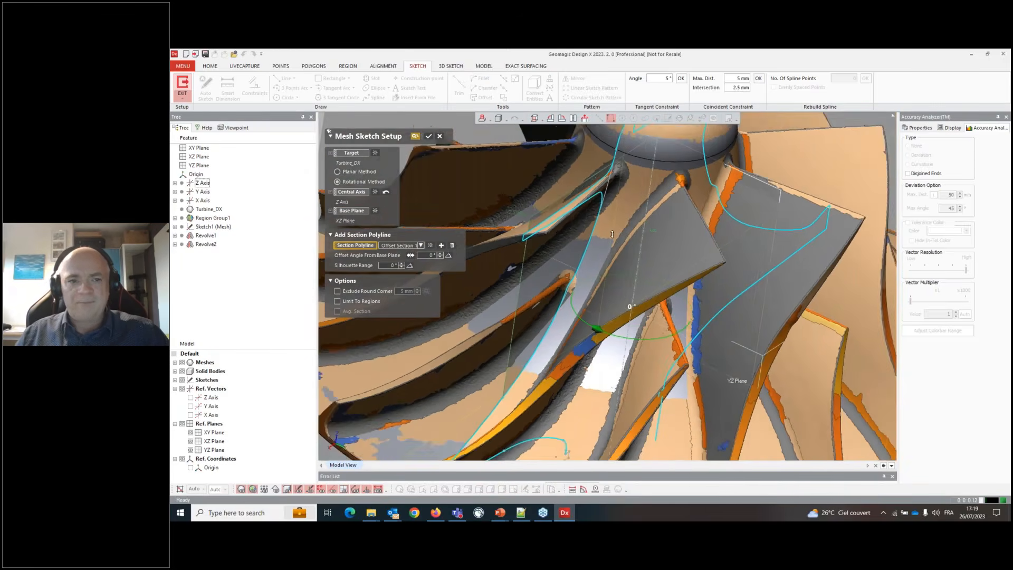
{"action": "left_click_drag", "start_coordinate": [601, 277], "coordinate": [613, 284]}
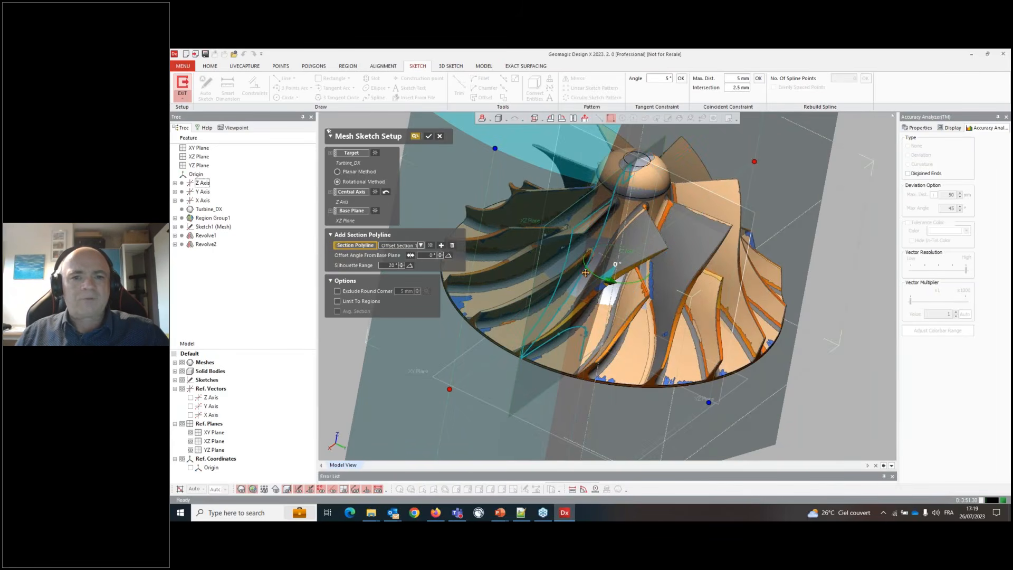
{"action": "right_click_drag", "start_coordinate": [585, 272], "coordinate": [609, 184]}
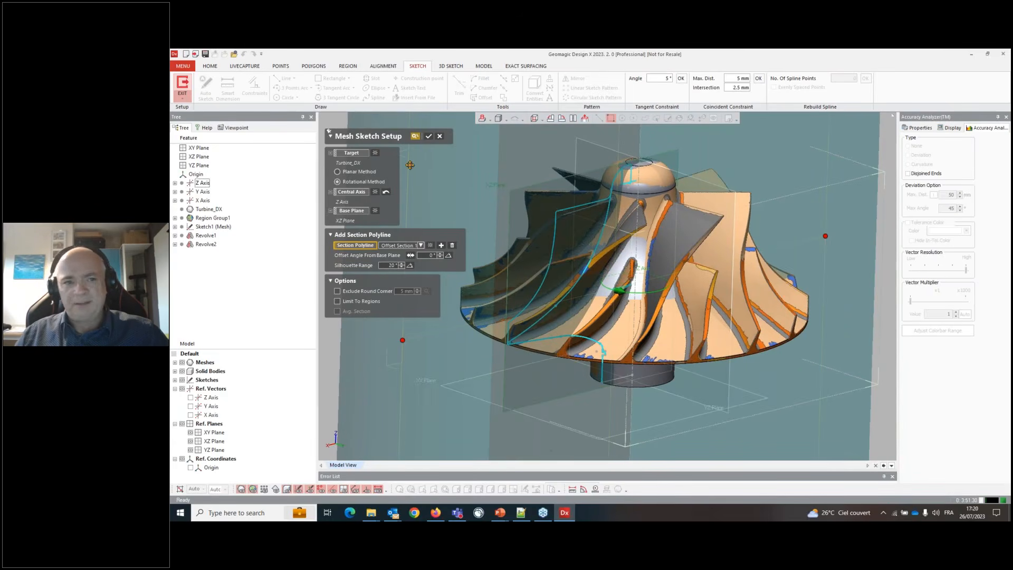
{"action": "left_click", "coordinate": [429, 137]}
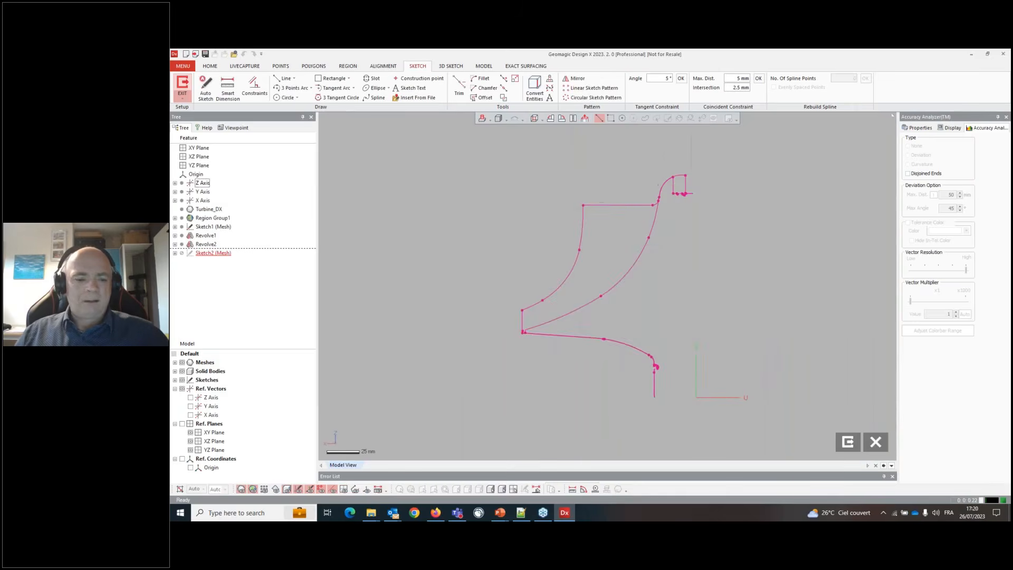
- Fit a line to the horizontal segment of the section polyline
{"action": "left_click", "coordinate": [285, 78]}
{"action": "left_click", "coordinate": [610, 226]}
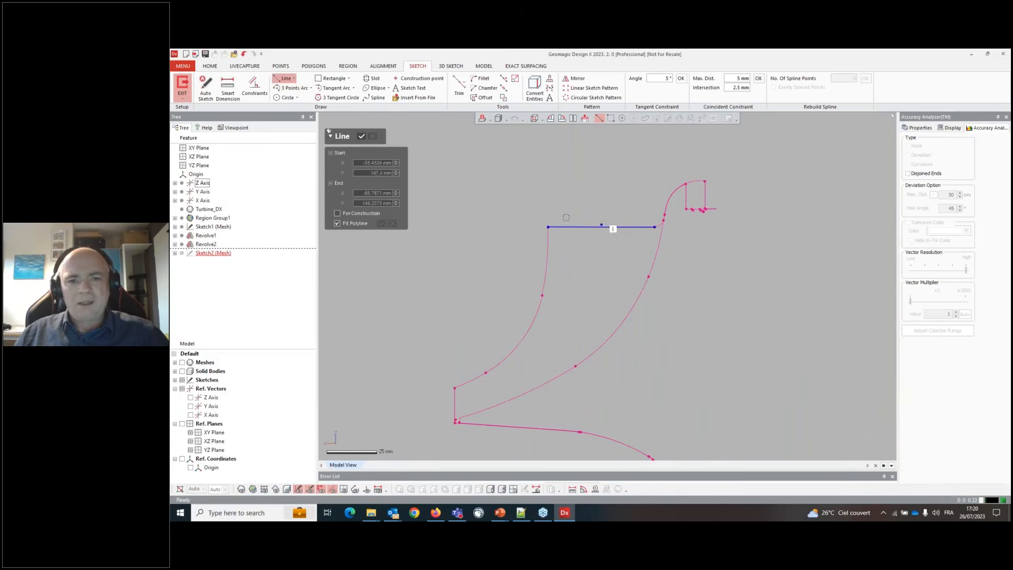
{"action": "left_click", "coordinate": [363, 136]}
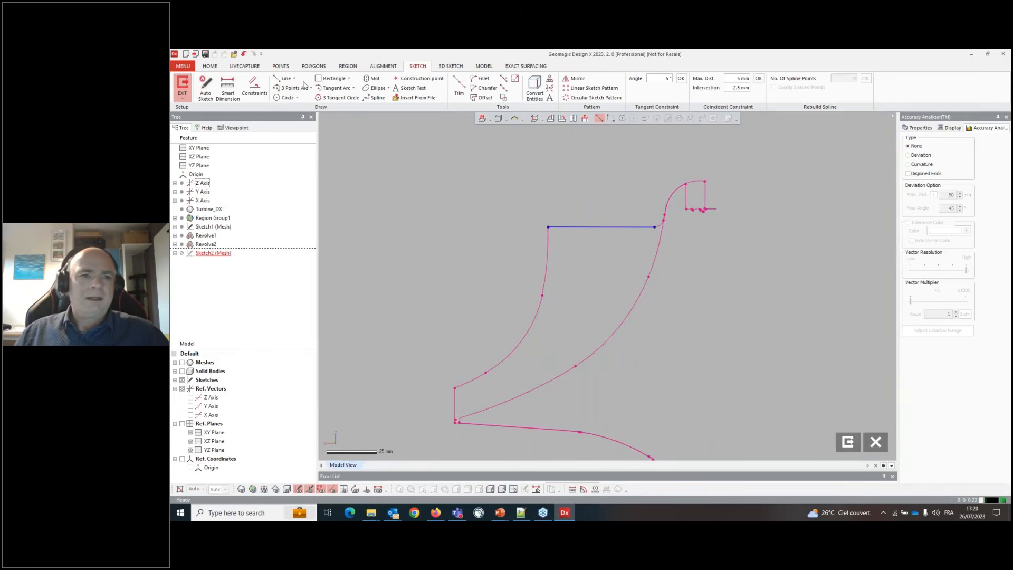
- Draw a vertical line about 38 mm long and join its lower end to the horizontal line's left end
{"action": "left_click", "coordinate": [528, 239]}
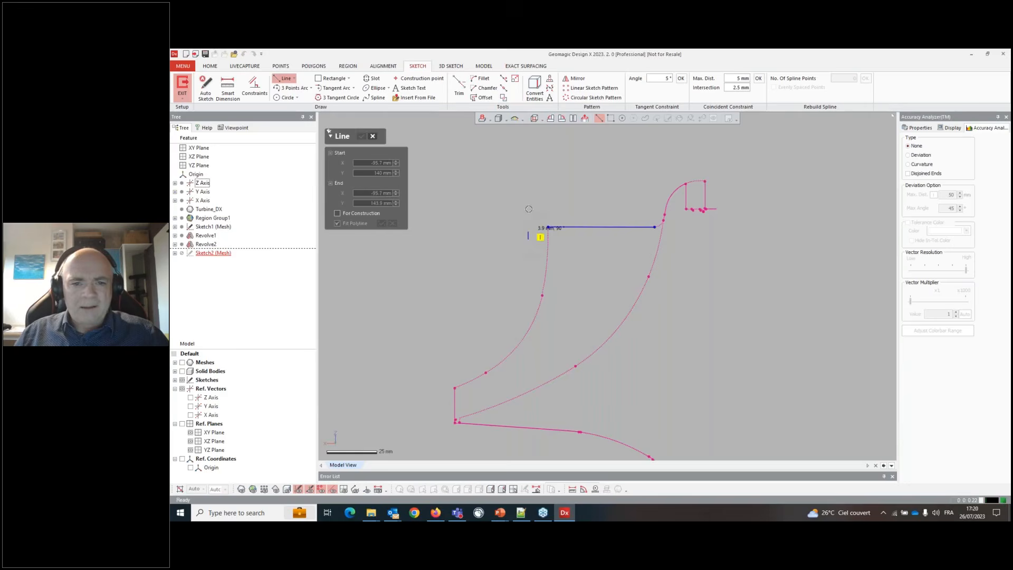
{"action": "left_click", "coordinate": [528, 162]}
{"action": "key", "text": "Escape"}
{"action": "left_click_drag", "start_coordinate": [528, 239], "coordinate": [547, 233]}
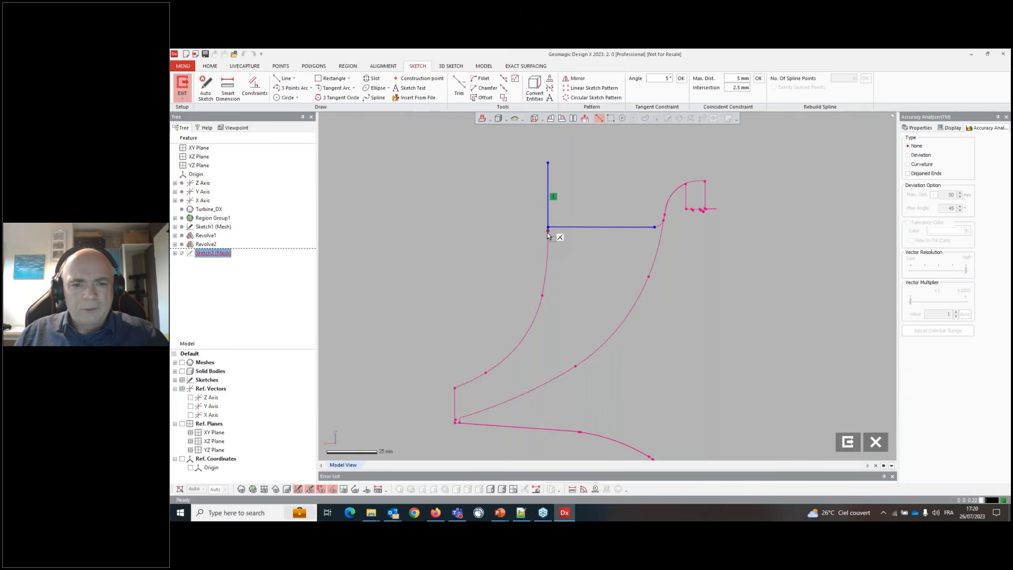
- Draw a short line along the small sloped segment at the lower left of the profile
{"action": "left_click", "coordinate": [285, 78]}
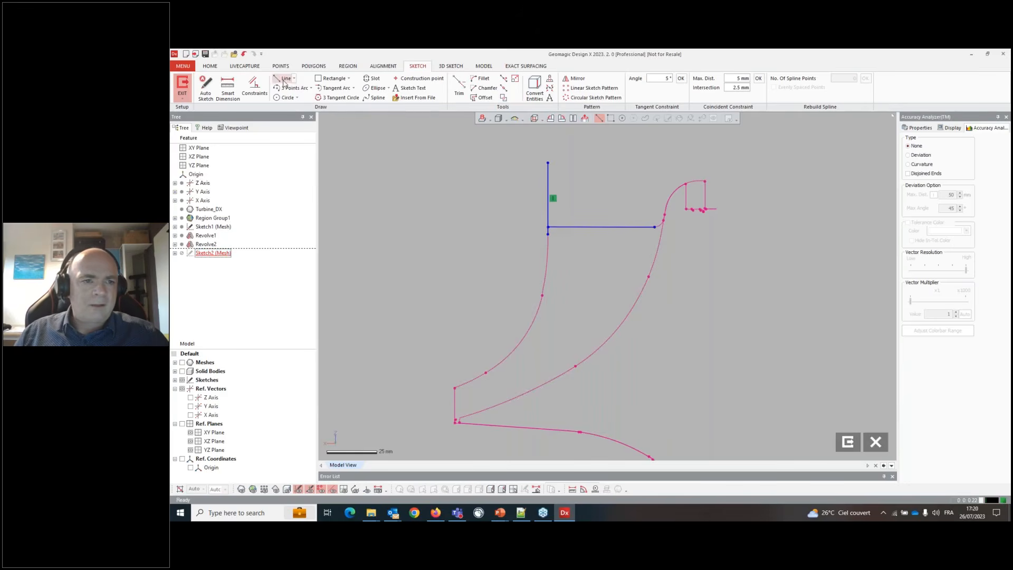
{"action": "scroll", "coordinate": [483, 419], "scroll_direction": "up", "scroll_amount": 3}
{"action": "scroll", "coordinate": [449, 376], "scroll_direction": "up", "scroll_amount": 2}
{"action": "left_click", "coordinate": [418, 332]}
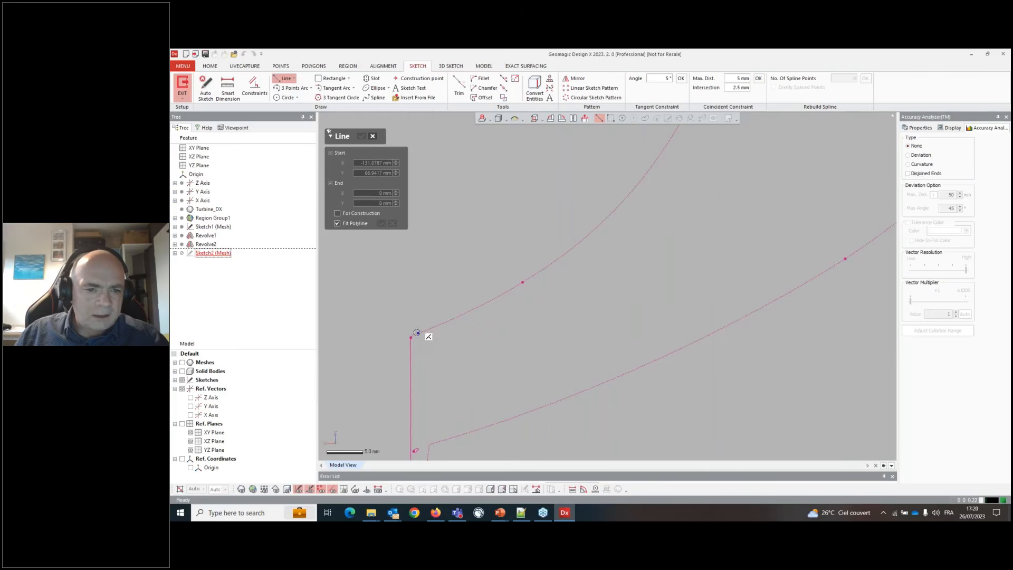
{"action": "left_click", "coordinate": [454, 319]}
{"action": "key", "text": "Escape"}
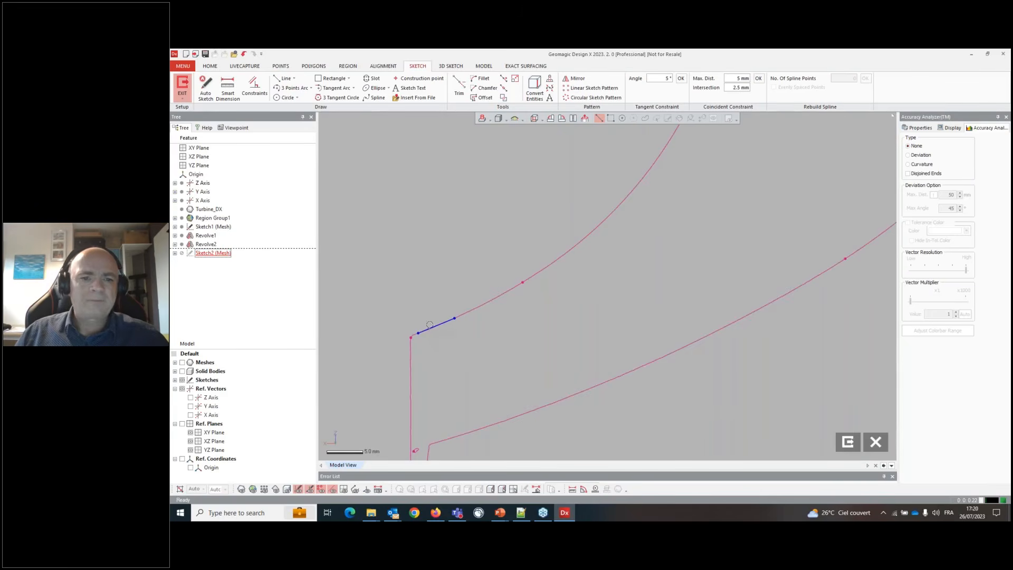
- Fix the short sloped line and the vertical line in place
{"action": "right_click", "coordinate": [435, 324]}
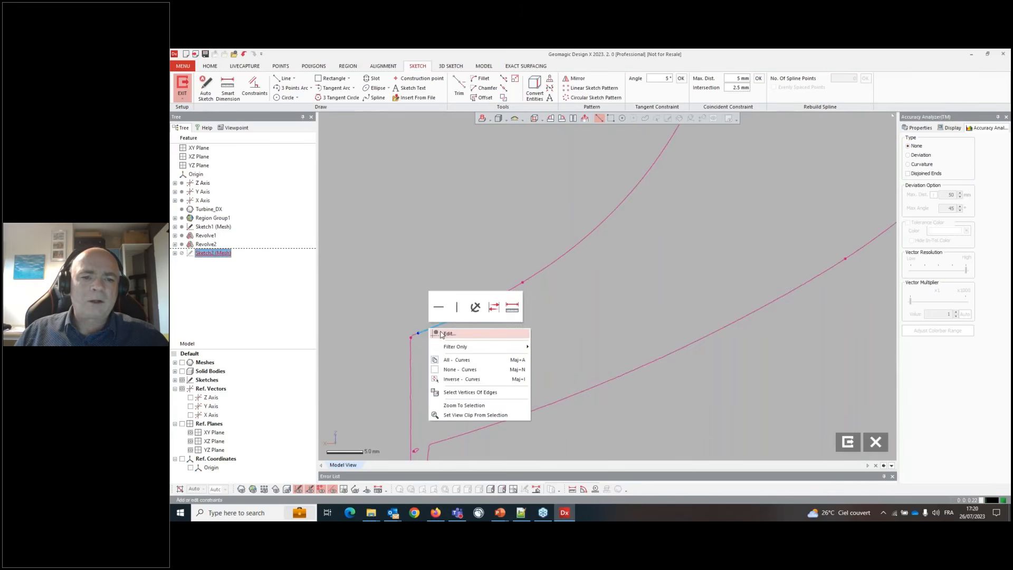
{"action": "left_click", "coordinate": [472, 301]}
{"action": "scroll", "coordinate": [486, 337], "scroll_direction": "down", "scroll_amount": 2}
{"action": "scroll", "coordinate": [486, 337], "scroll_direction": "down", "scroll_amount": 2}
{"action": "scroll", "coordinate": [542, 226], "scroll_direction": "up", "scroll_amount": 2}
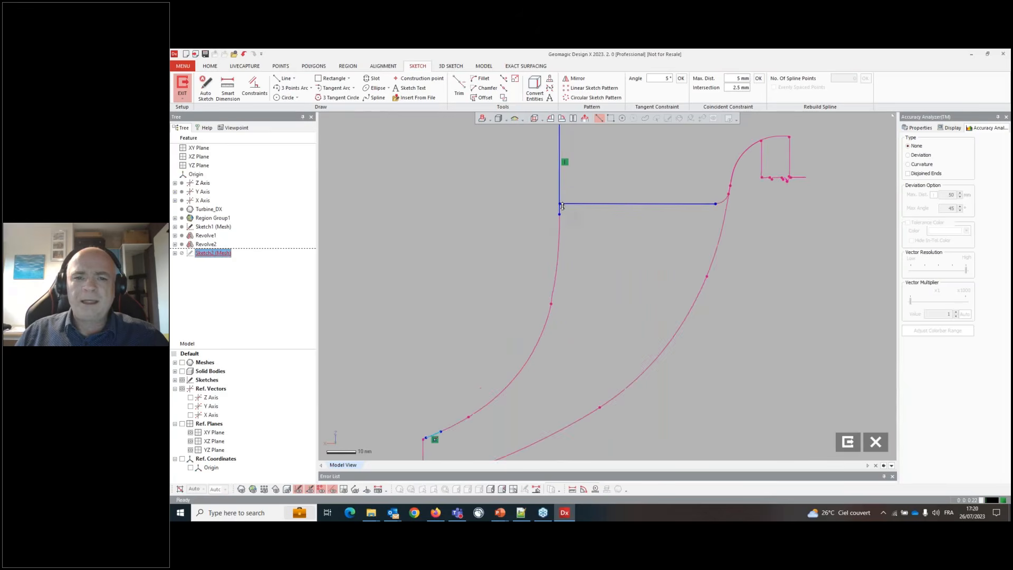
{"action": "right_click", "coordinate": [560, 210]}
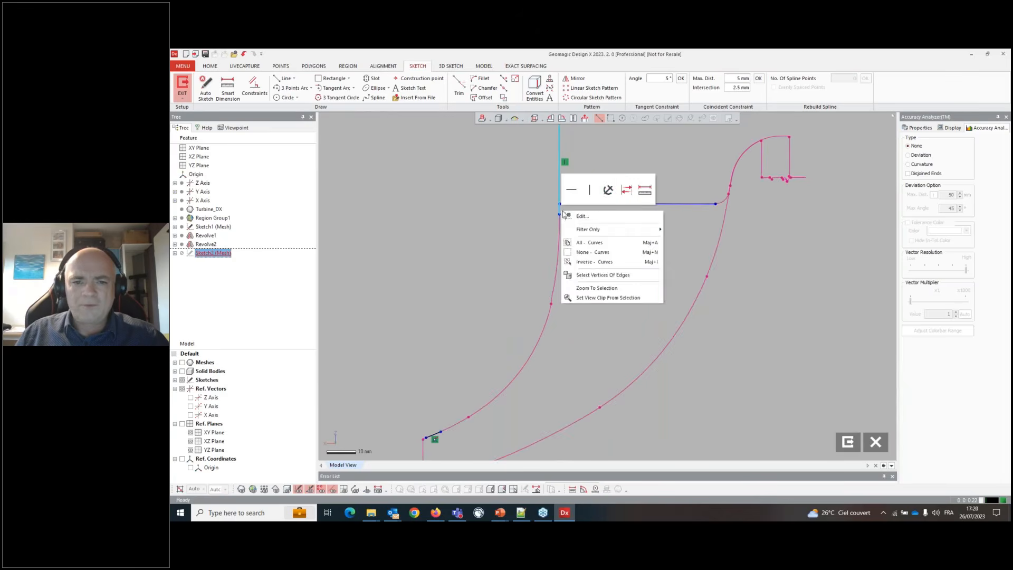
{"action": "left_click", "coordinate": [607, 189]}
{"action": "left_click", "coordinate": [608, 275]}
{"action": "scroll", "coordinate": [648, 256], "scroll_direction": "down", "scroll_amount": 2}
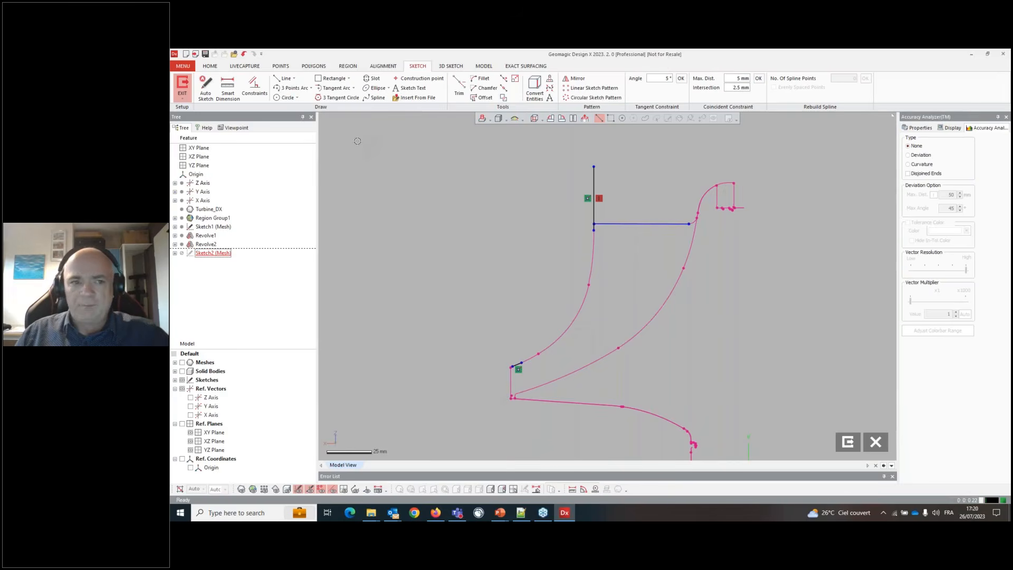
- Draw tangent arcs following the curved inner profile from the vertical line down towards the short sloped line
{"action": "left_click", "coordinate": [334, 78]}
{"action": "left_click", "coordinate": [336, 87]}
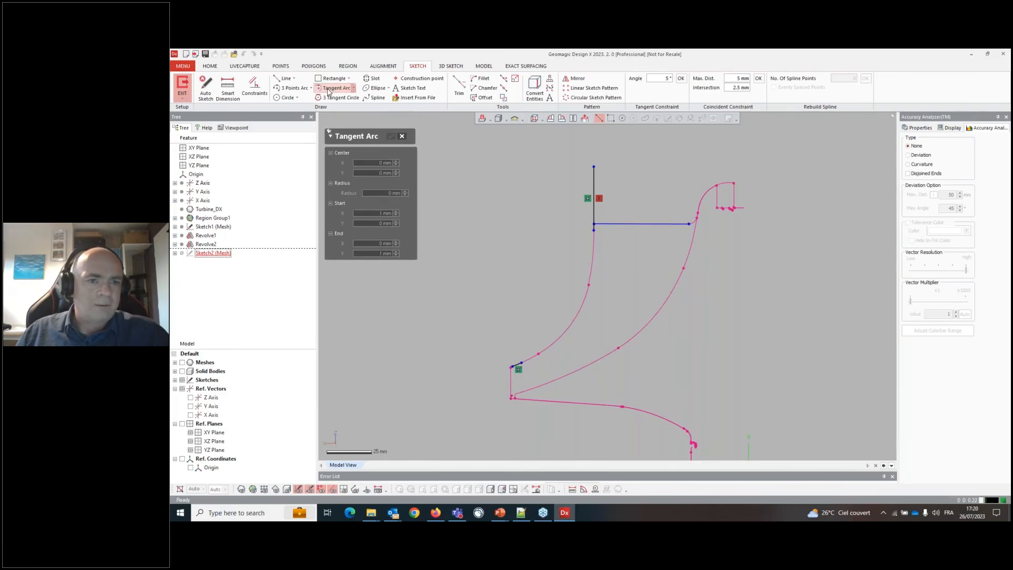
{"action": "scroll", "coordinate": [617, 300], "scroll_direction": "up", "scroll_amount": 2}
{"action": "left_click", "coordinate": [585, 193]}
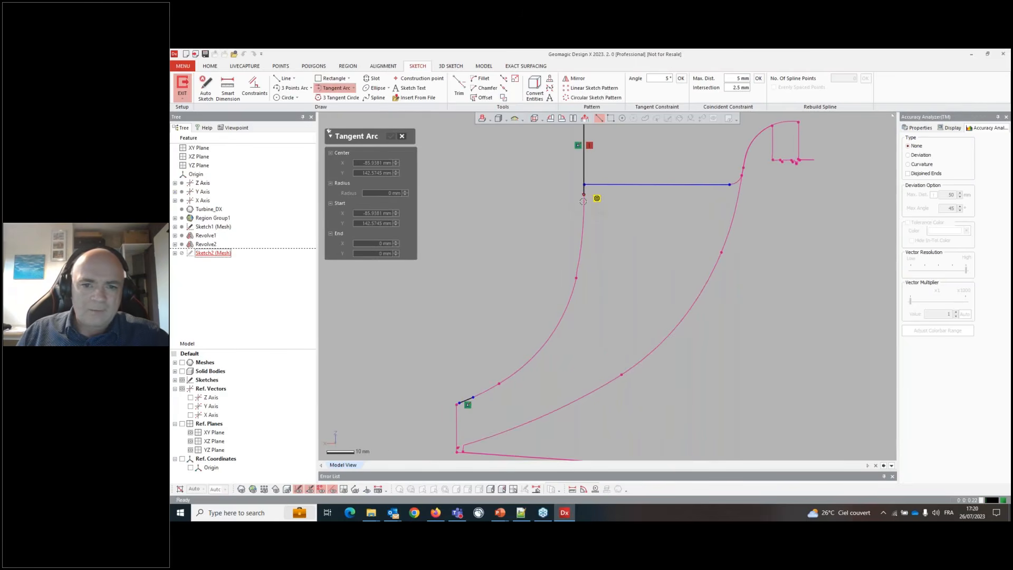
{"action": "left_click", "coordinate": [518, 371]}
{"action": "key", "text": "ctrl+z"}
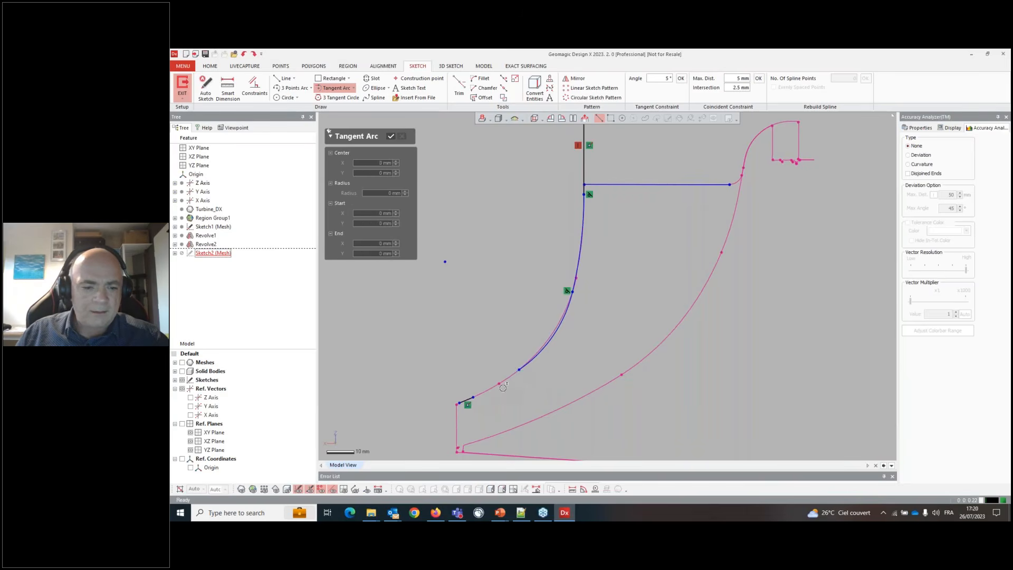
{"action": "left_click", "coordinate": [519, 370]}
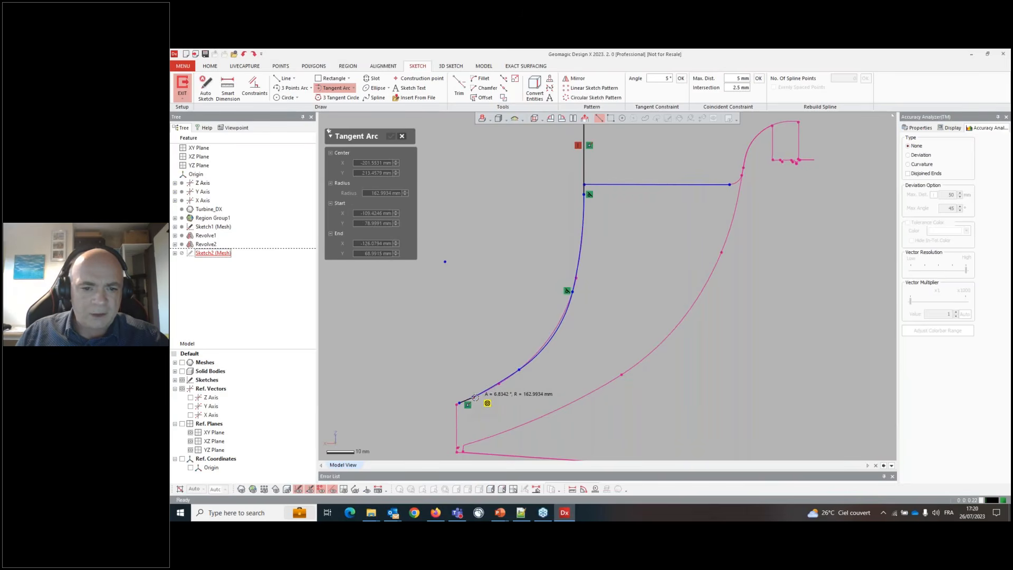
{"action": "left_click", "coordinate": [475, 397]}
{"action": "scroll", "coordinate": [482, 415], "scroll_direction": "up", "scroll_amount": 5}
{"action": "key", "text": "Escape"}
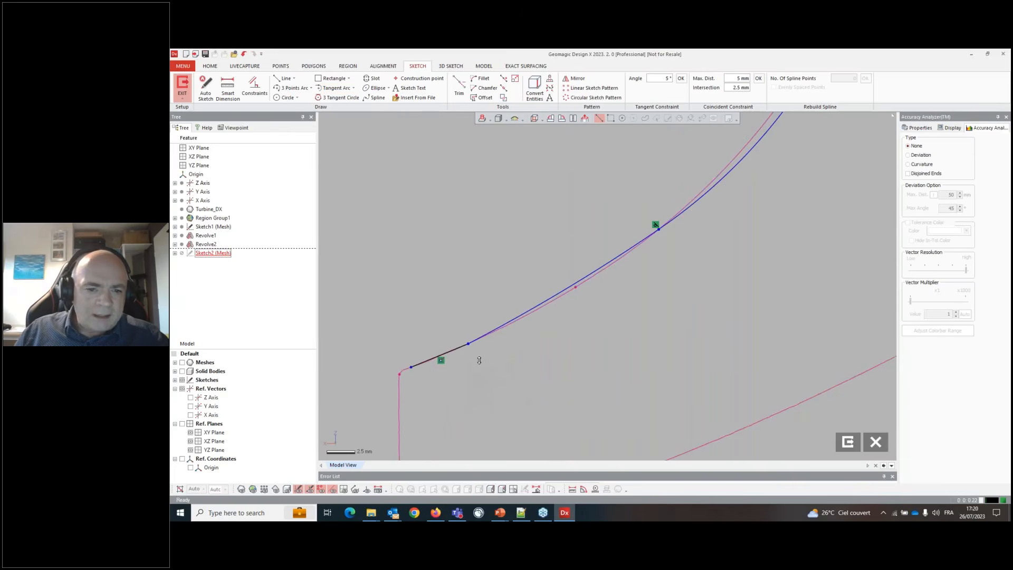
- Constrain the lower arc tangent to the short sloped line and join their endpoints
{"action": "scroll", "coordinate": [496, 362], "scroll_direction": "down", "scroll_amount": 5}
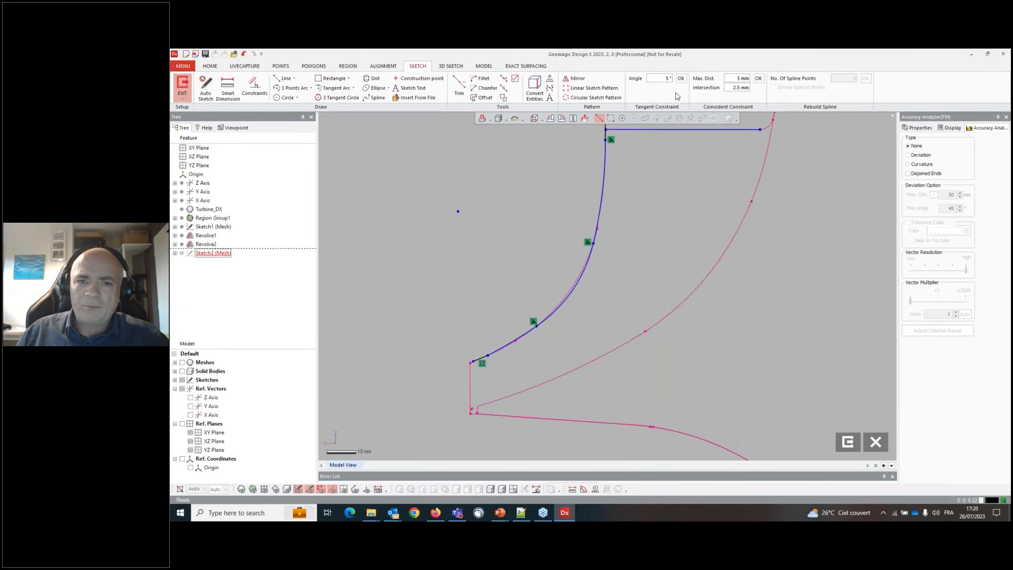
{"action": "left_click", "coordinate": [496, 350]}
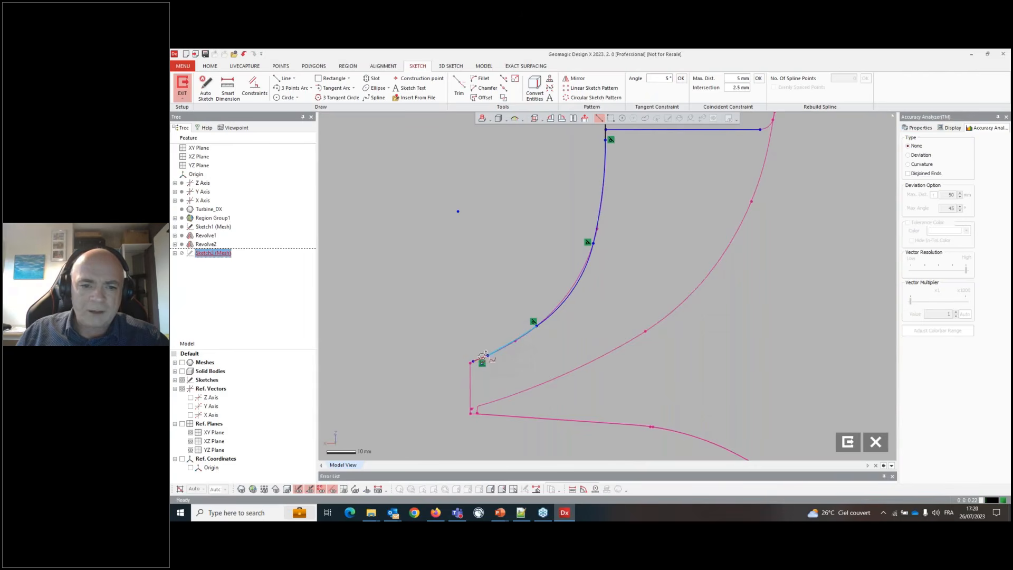
{"action": "left_click", "coordinate": [482, 356], "text": "shift"}
{"action": "right_click", "coordinate": [481, 355]}
{"action": "left_click", "coordinate": [493, 335]}
{"action": "left_click", "coordinate": [439, 383]}
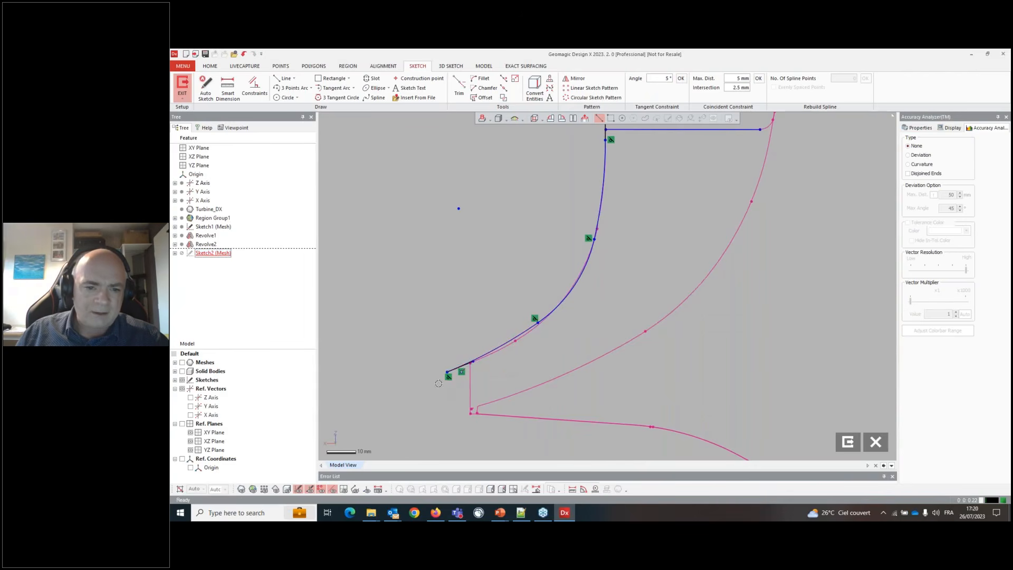
{"action": "left_click_drag", "start_coordinate": [448, 376], "coordinate": [495, 360]}
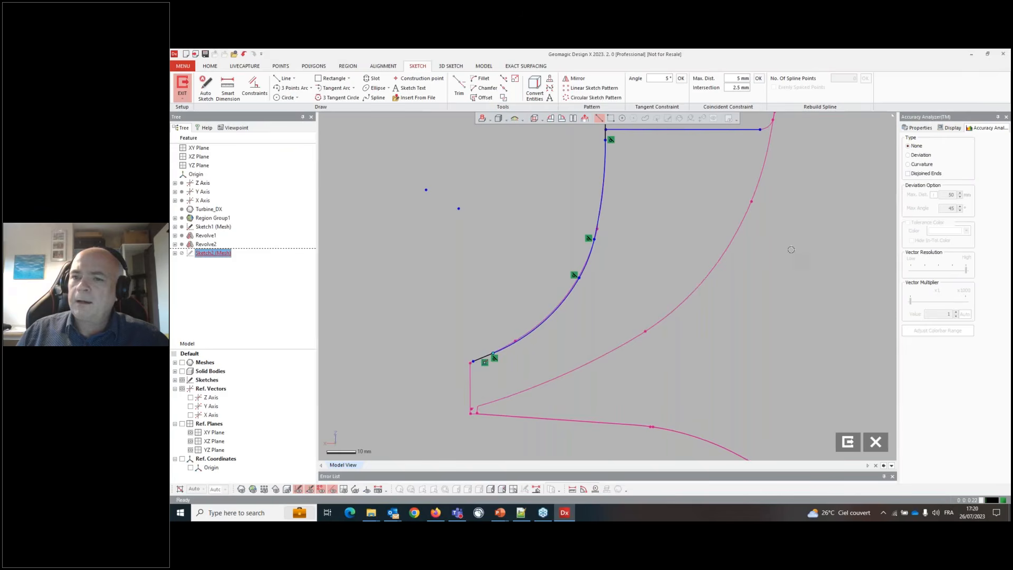
- Display the sketch deviation against the mesh with the vector multiplier at about 23
{"action": "scroll", "coordinate": [575, 327], "scroll_direction": "down", "scroll_amount": 3}
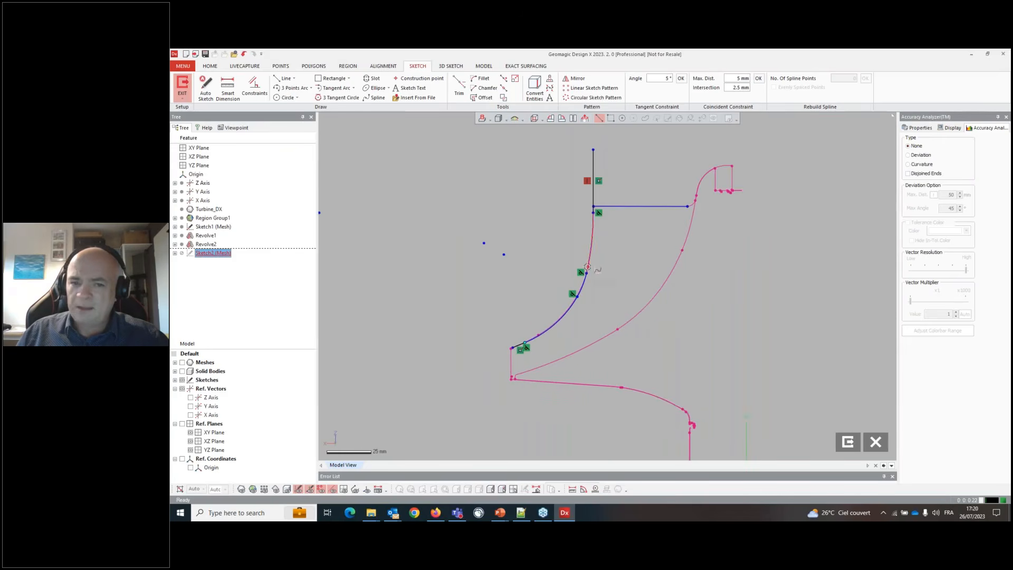
{"action": "left_click", "coordinate": [917, 155]}
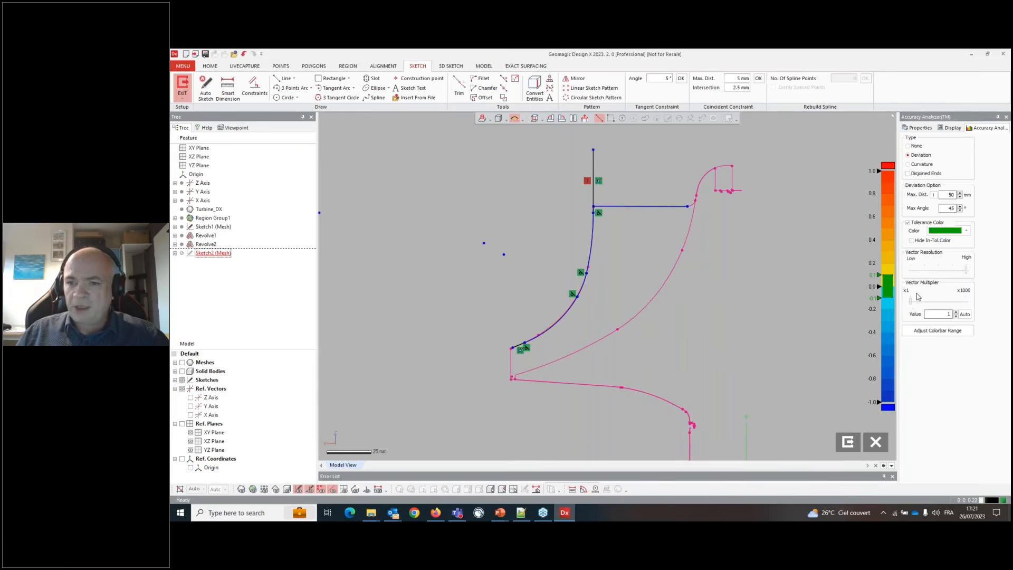
{"action": "left_click_drag", "start_coordinate": [919, 303], "coordinate": [931, 304]}
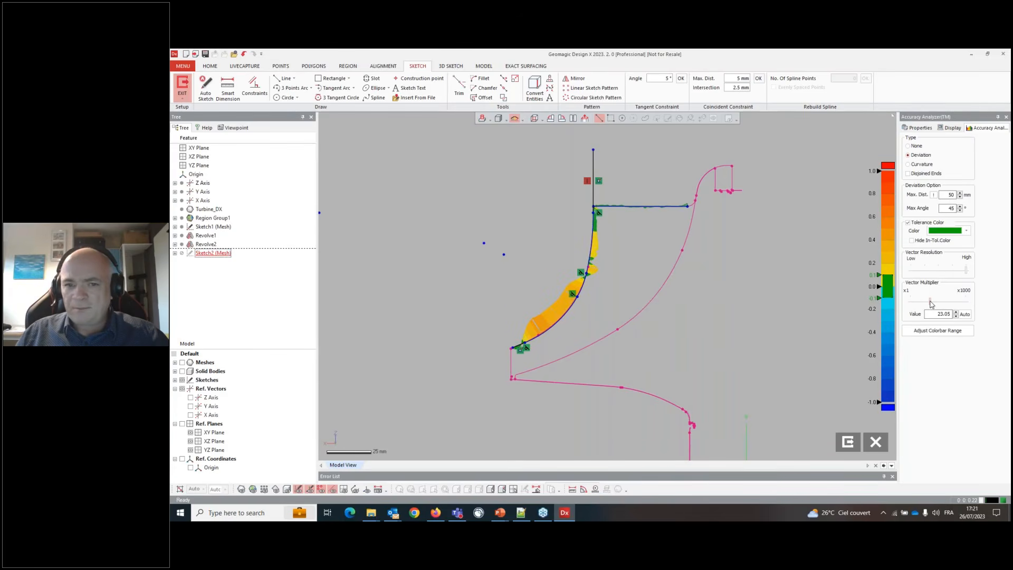
- Drag the arc endpoints and curves to fit the mesh section more closely
{"action": "scroll", "coordinate": [561, 324], "scroll_direction": "up", "scroll_amount": 3}
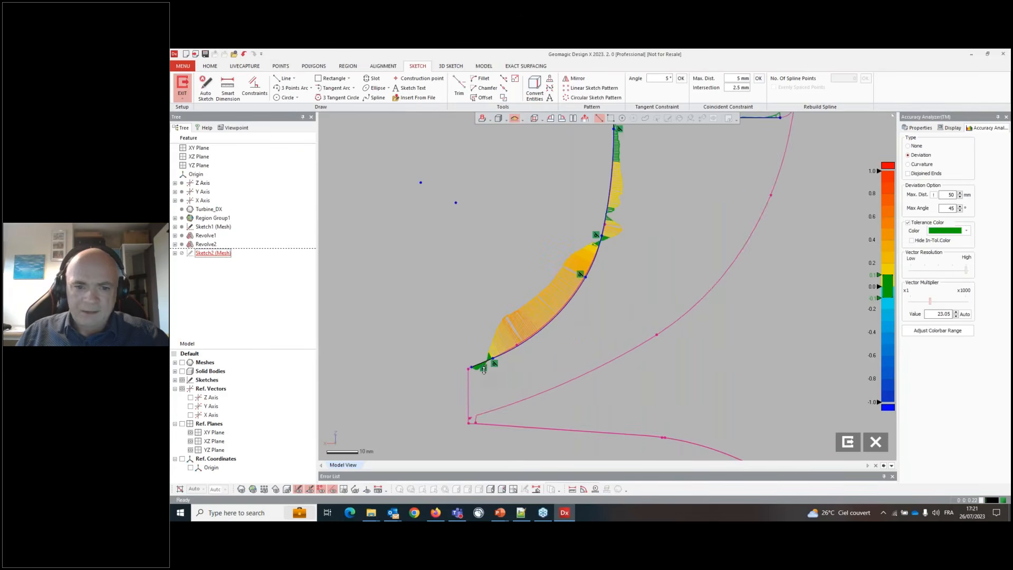
{"action": "left_click_drag", "start_coordinate": [494, 362], "coordinate": [484, 363]}
{"action": "scroll", "coordinate": [561, 346], "scroll_direction": "down", "scroll_amount": 2}
{"action": "scroll", "coordinate": [641, 198], "scroll_direction": "up", "scroll_amount": 1}
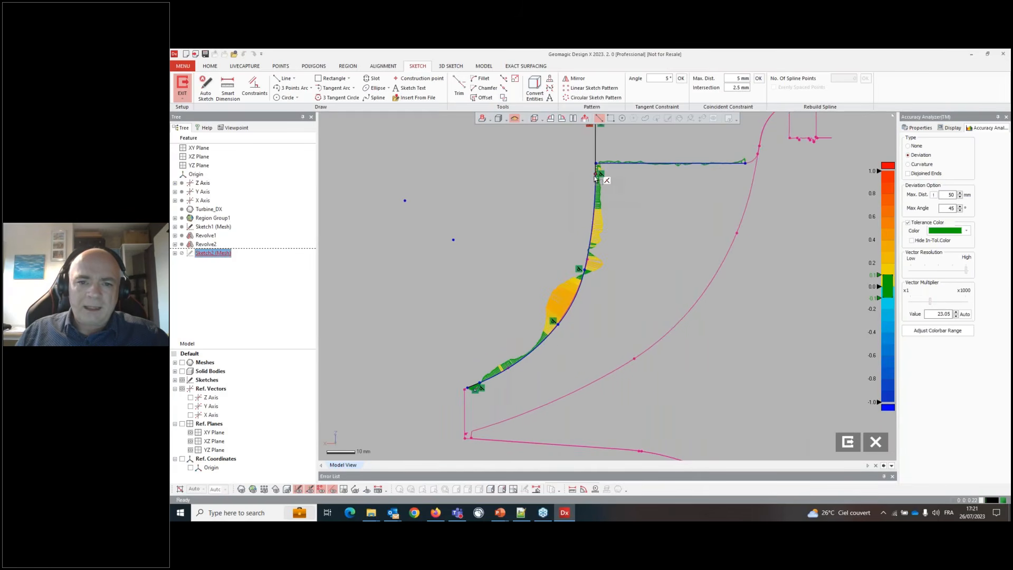
{"action": "left_click_drag", "start_coordinate": [558, 326], "coordinate": [570, 329]}
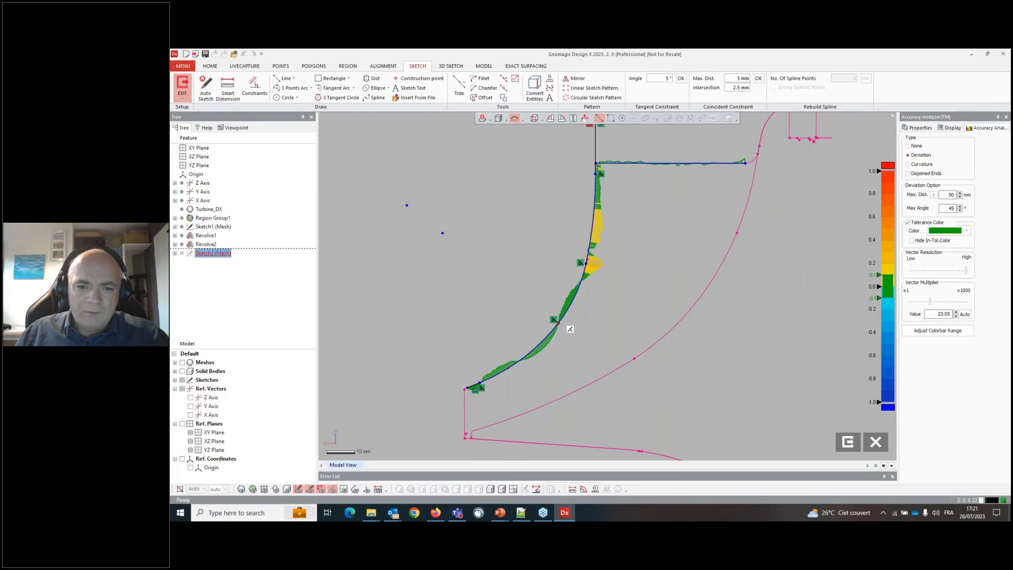
- Drag the arc junction points to refit the curve to the mesh section, then undo the last four adjustments
{"action": "mouse_move", "coordinate": [586, 262]}
{"action": "left_mouse_down"}
{"action": "mouse_move", "coordinate": [582, 289]}
{"action": "mouse_move", "coordinate": [590, 245]}
{"action": "left_mouse_up"}
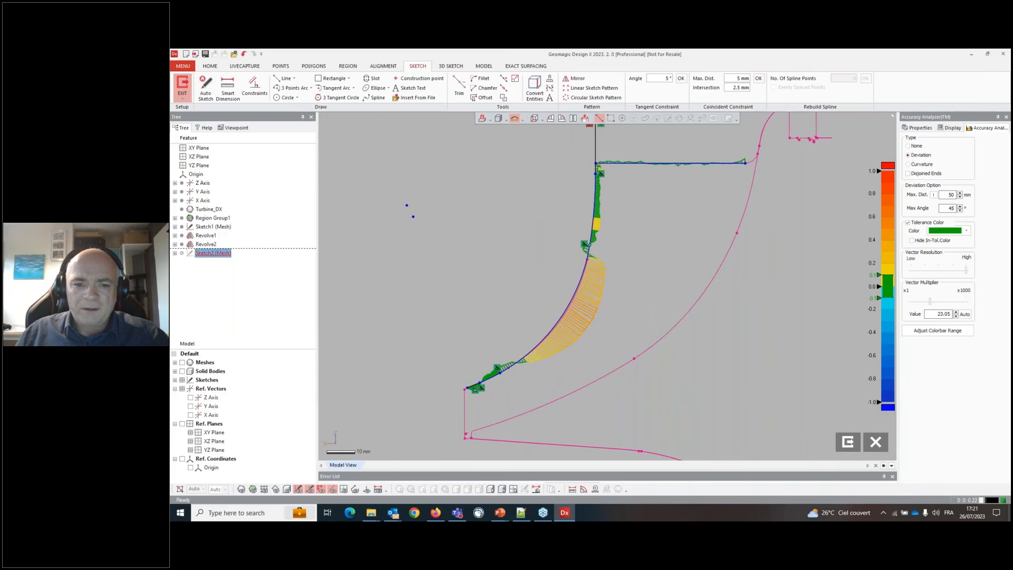
{"action": "left_click_drag", "start_coordinate": [496, 372], "coordinate": [537, 347]}
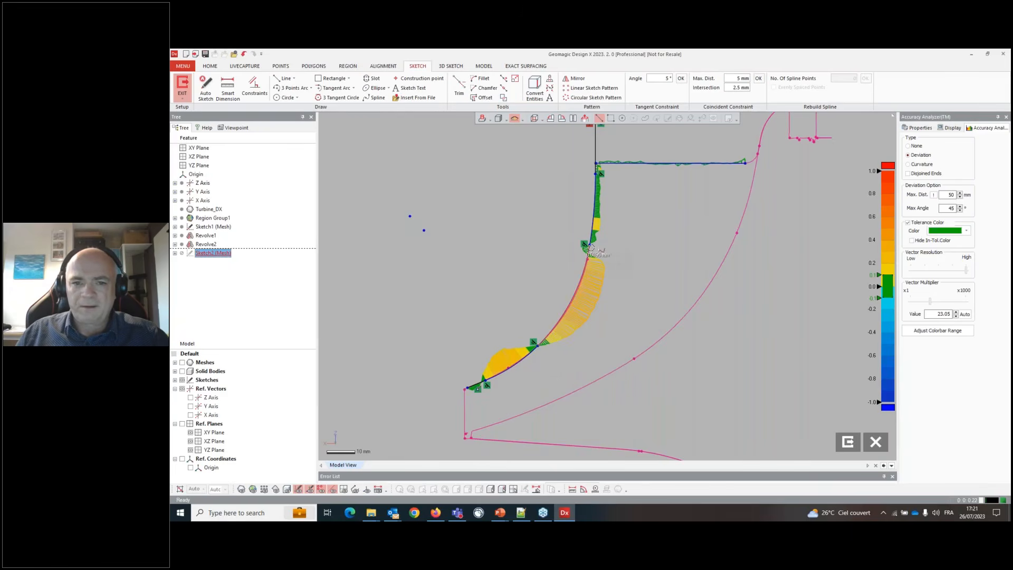
{"action": "mouse_move", "coordinate": [591, 248]}
{"action": "left_mouse_down"}
{"action": "mouse_move", "coordinate": [594, 267]}
{"action": "mouse_move", "coordinate": [588, 254]}
{"action": "left_mouse_up"}
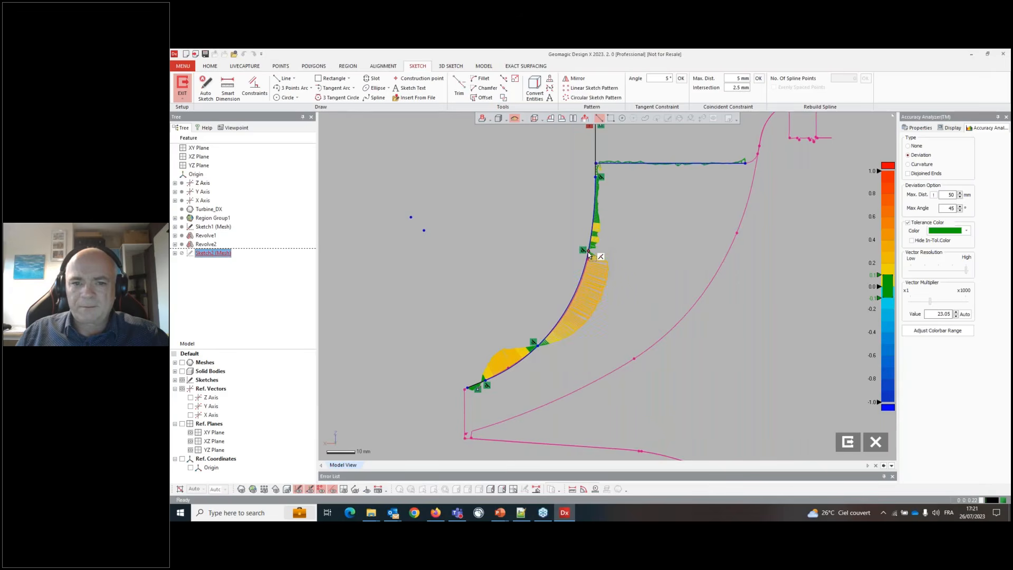
{"action": "mouse_move", "coordinate": [537, 347]}
{"action": "left_mouse_down"}
{"action": "mouse_move", "coordinate": [552, 329]}
{"action": "mouse_move", "coordinate": [533, 354]}
{"action": "left_mouse_up"}
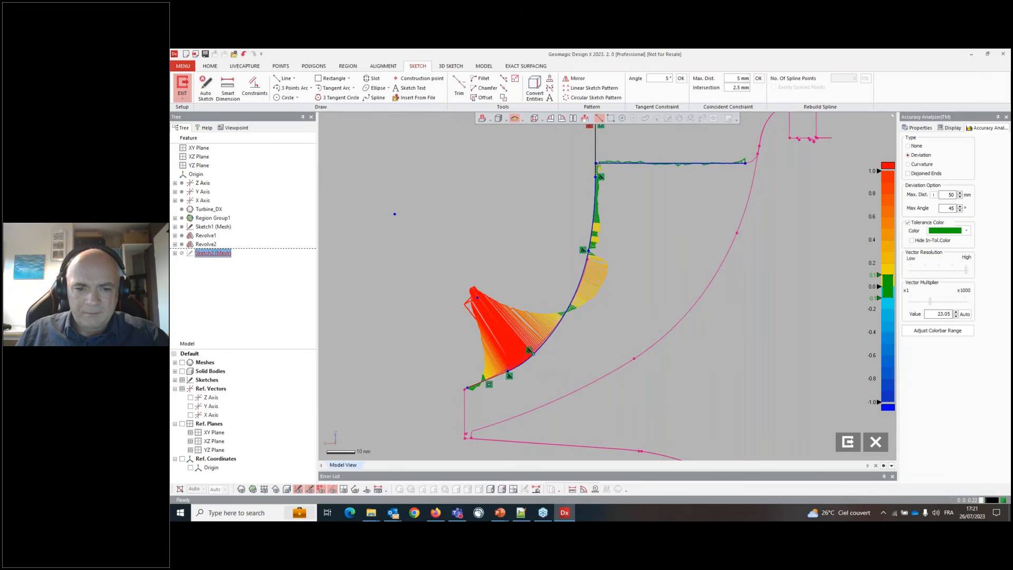
{"action": "scroll", "coordinate": [496, 393], "scroll_direction": "up", "scroll_amount": 4}
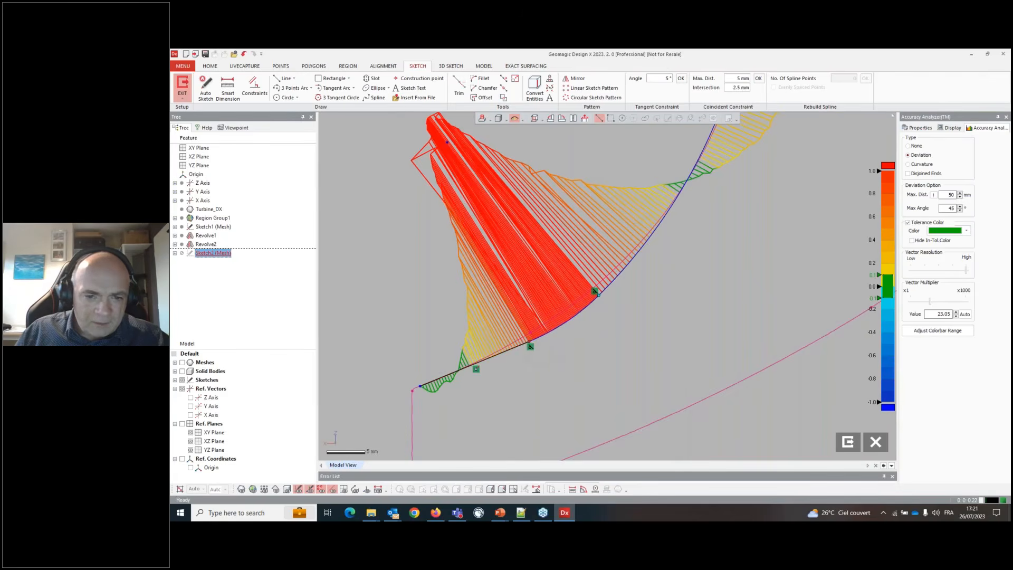
{"action": "left_click_drag", "start_coordinate": [531, 346], "coordinate": [447, 373]}
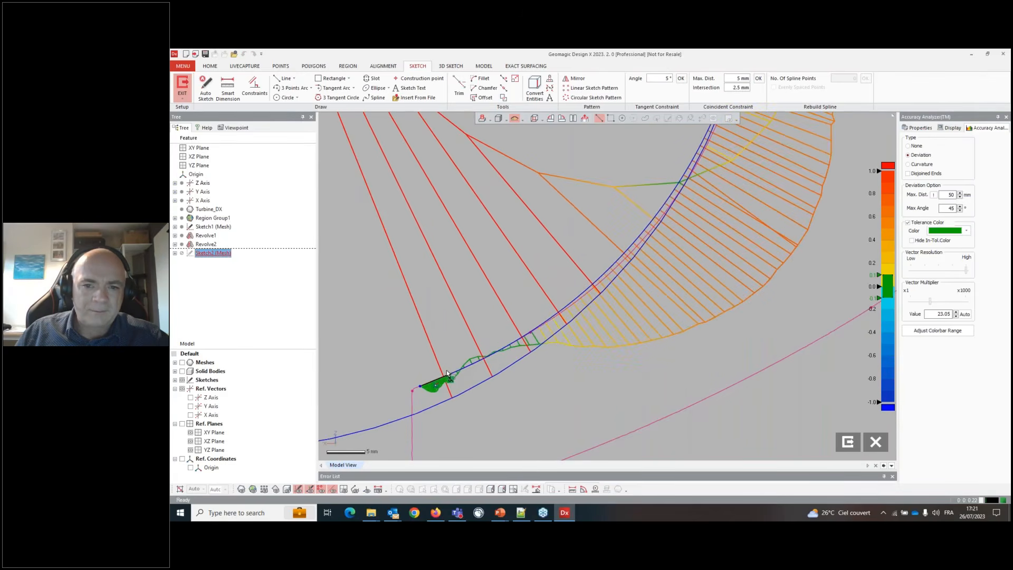
{"action": "scroll", "coordinate": [596, 354], "scroll_direction": "down", "scroll_amount": 3}
{"action": "key", "text": "ctrl+z"}
{"action": "key", "text": "ctrl+z"}
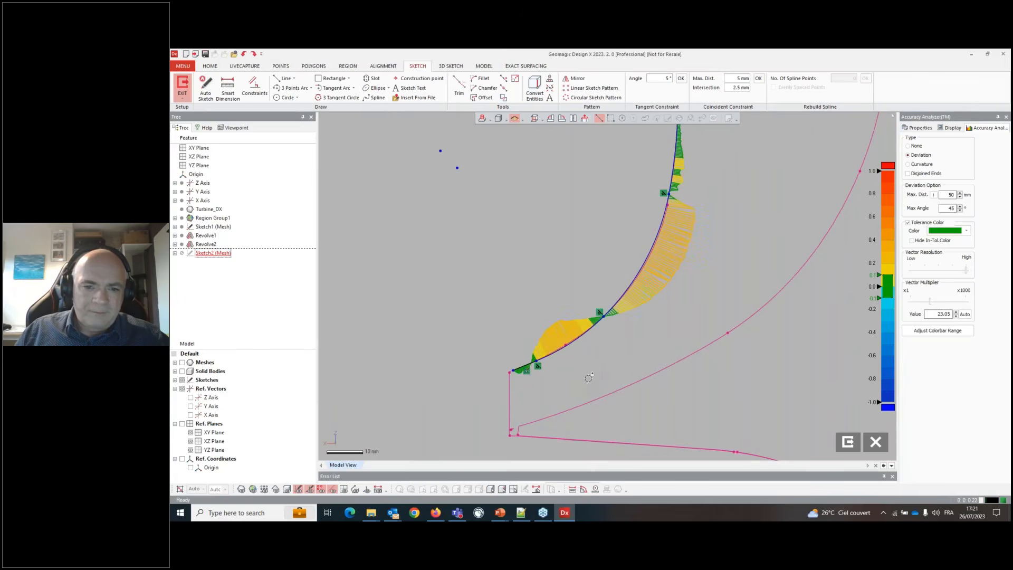
{"action": "key", "text": "ctrl+z"}
{"action": "key", "text": "ctrl+z"}
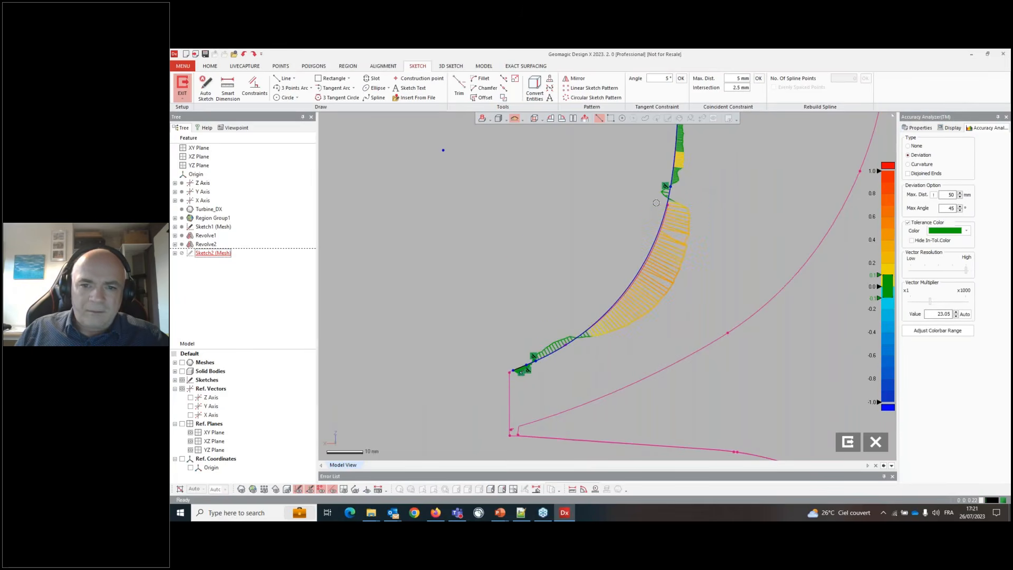
- Reposition the upper and lower arc endpoints onto the mesh section and switch the deviation display off
{"action": "left_click_drag", "start_coordinate": [670, 187], "coordinate": [669, 196]}
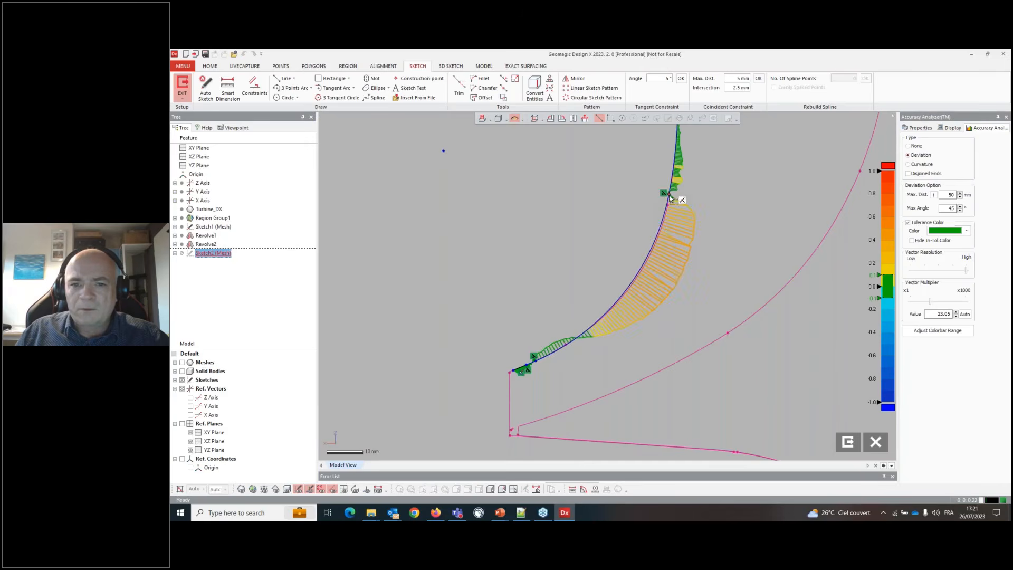
{"action": "scroll", "coordinate": [600, 303], "scroll_direction": "down", "scroll_amount": 4}
{"action": "scroll", "coordinate": [600, 301], "scroll_direction": "up", "scroll_amount": 6}
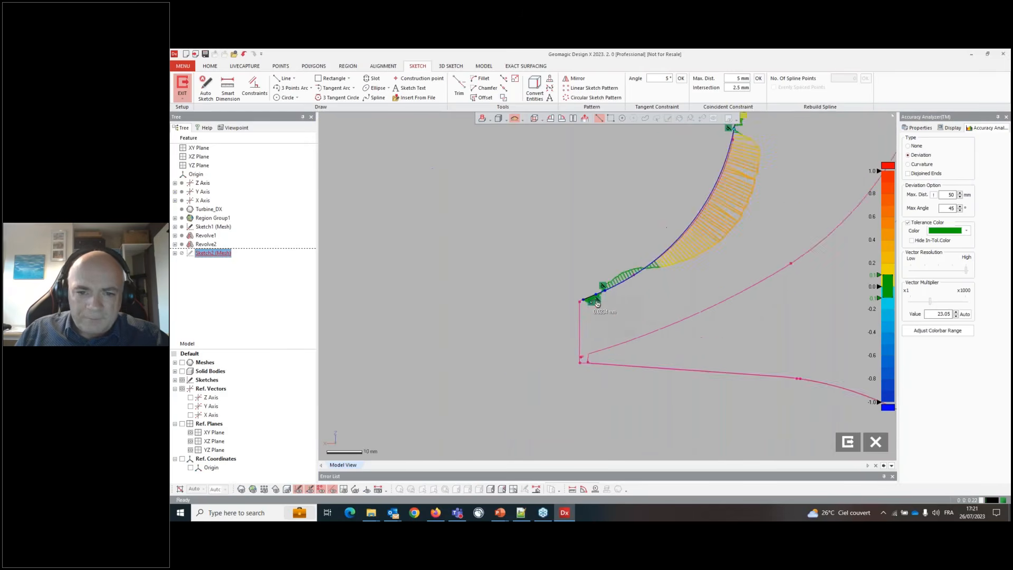
{"action": "left_click_drag", "start_coordinate": [595, 283], "coordinate": [569, 294]}
{"action": "scroll", "coordinate": [593, 293], "scroll_direction": "down", "scroll_amount": 3}
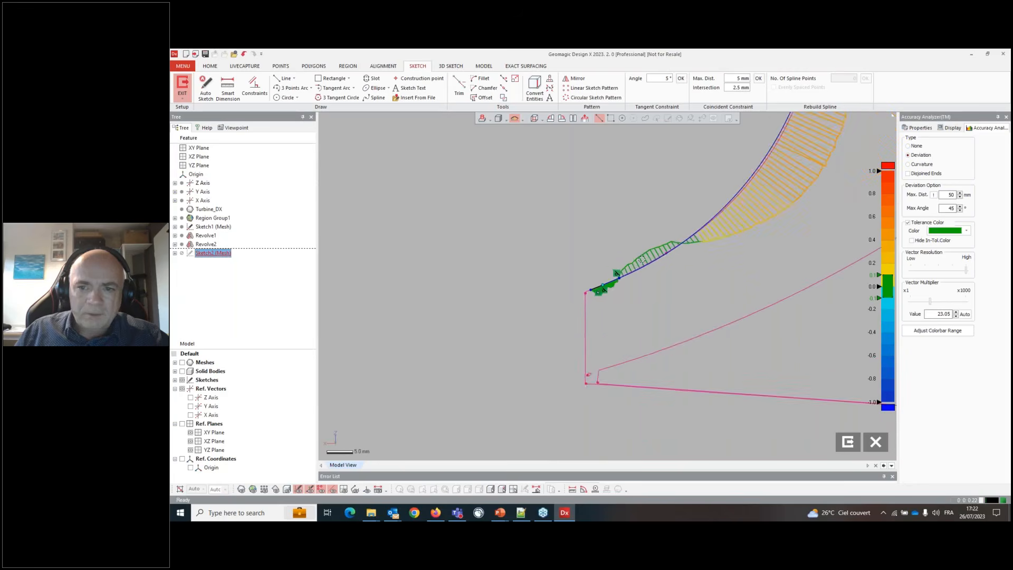
{"action": "left_click", "coordinate": [917, 146]}
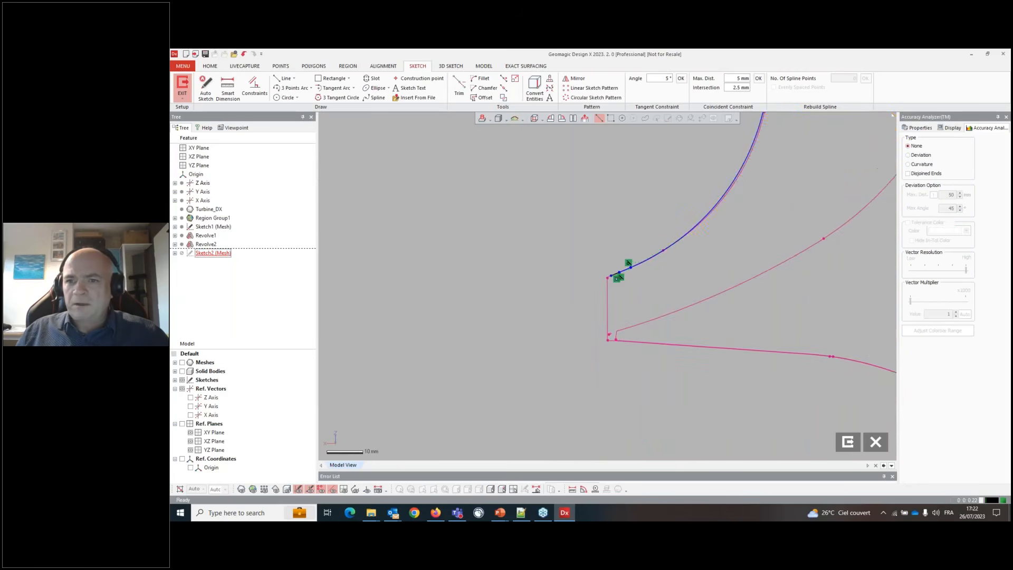
- Temporarily show Sketch1 and convert its three outer profile curves into the current sketch
{"action": "scroll", "coordinate": [495, 444], "scroll_direction": "down", "scroll_amount": 2}
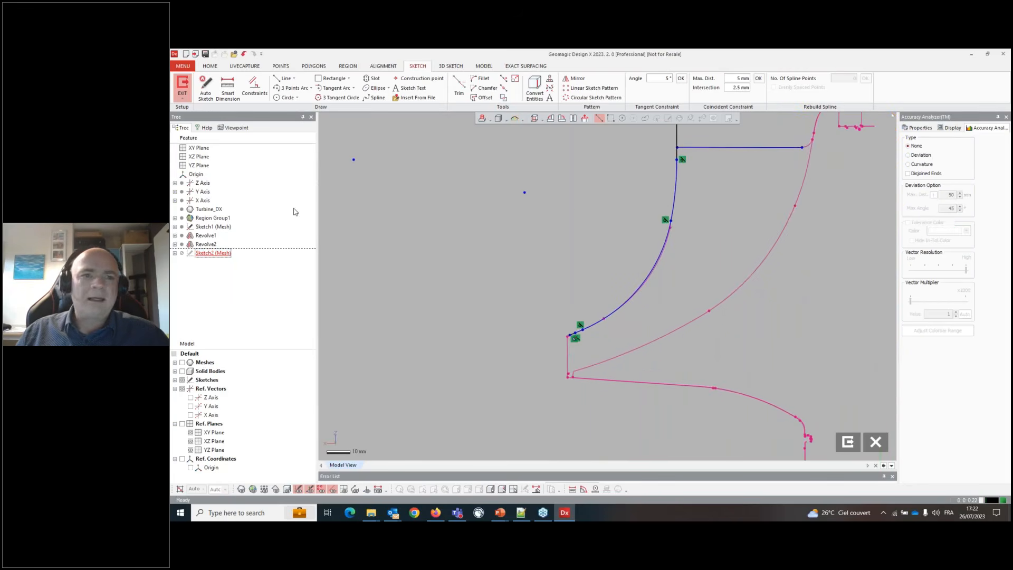
{"action": "left_click", "coordinate": [175, 380]}
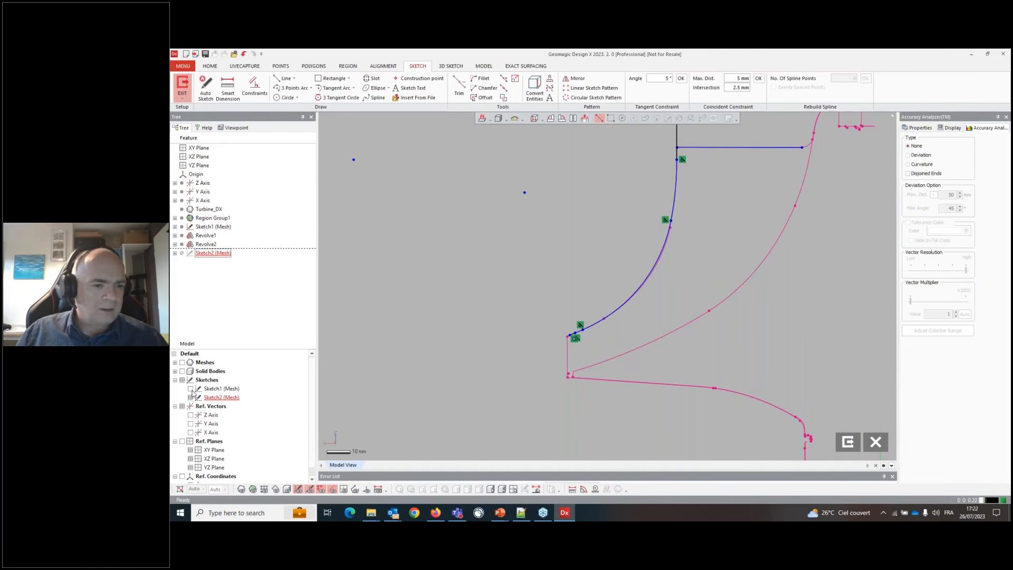
{"action": "left_click", "coordinate": [190, 389]}
{"action": "scroll", "coordinate": [565, 429], "scroll_direction": "up", "scroll_amount": 3}
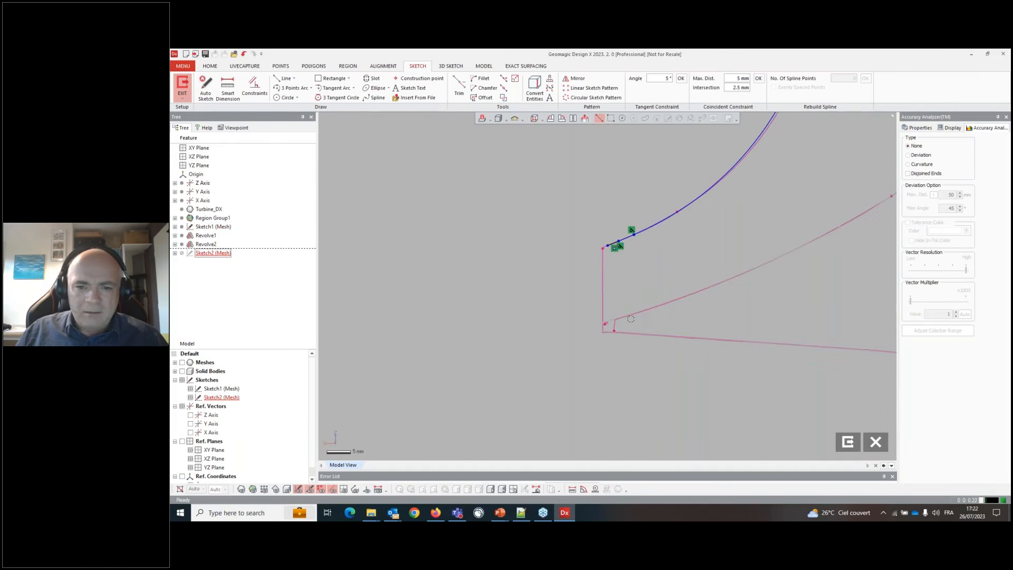
{"action": "scroll", "coordinate": [630, 318], "scroll_direction": "up", "scroll_amount": 2}
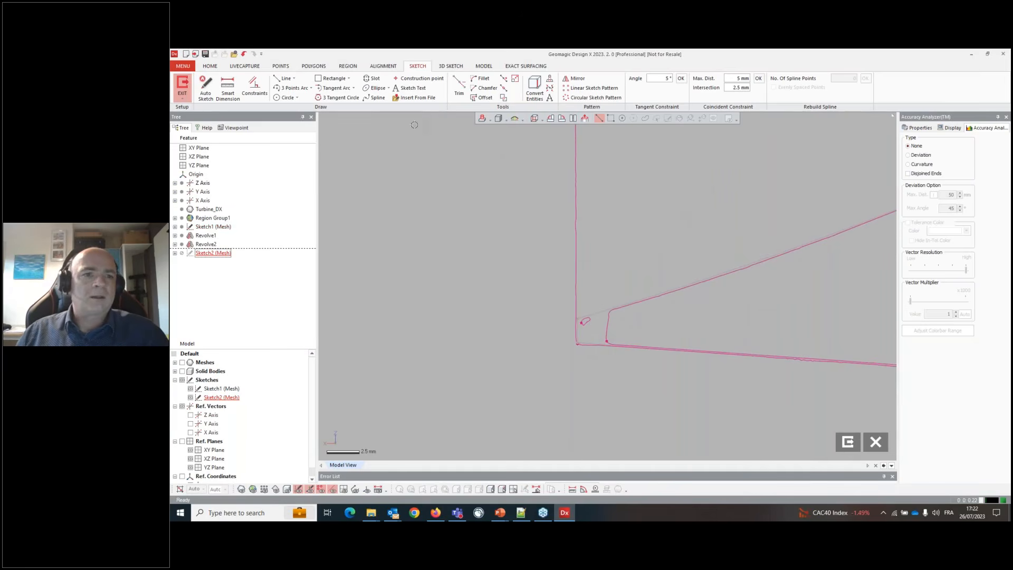
{"action": "left_click", "coordinate": [535, 87]}
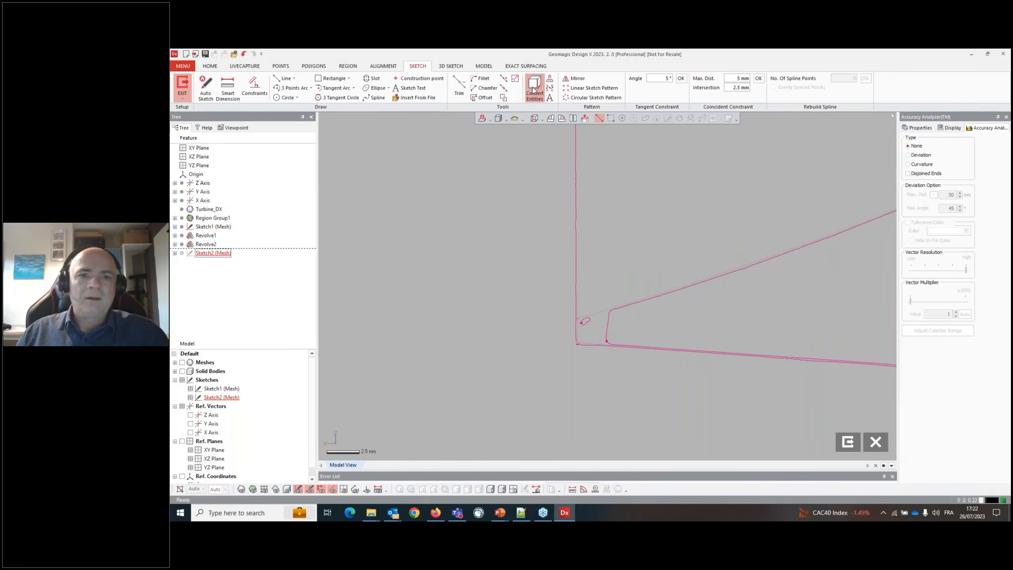
{"action": "left_click", "coordinate": [579, 324]}
{"action": "left_click", "coordinate": [599, 313]}
{"action": "scroll", "coordinate": [591, 311], "scroll_direction": "down", "scroll_amount": 4}
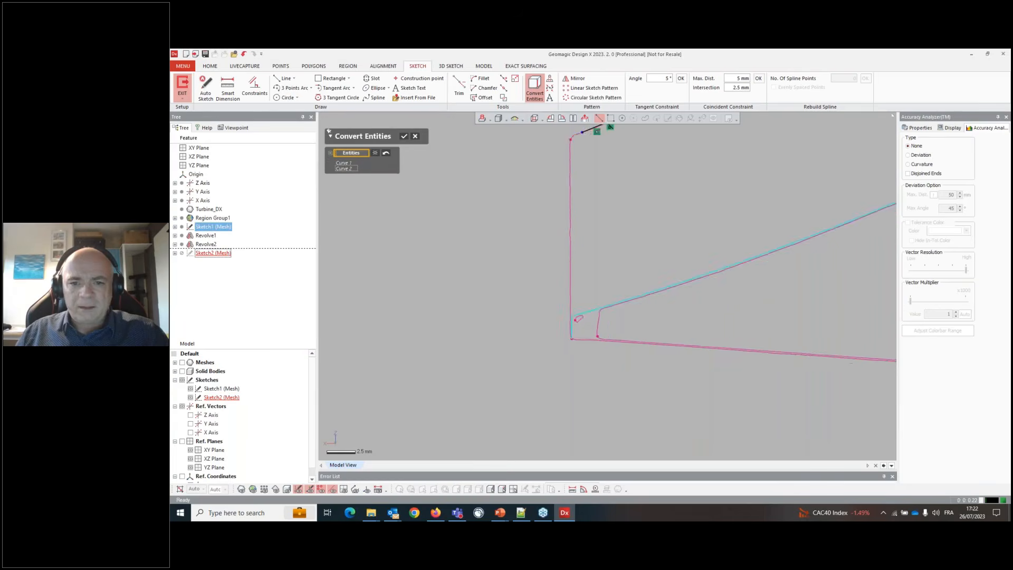
{"action": "scroll", "coordinate": [574, 288], "scroll_direction": "down", "scroll_amount": 1}
{"action": "scroll", "coordinate": [785, 192], "scroll_direction": "up", "scroll_amount": 3}
{"action": "left_click", "coordinate": [659, 265]}
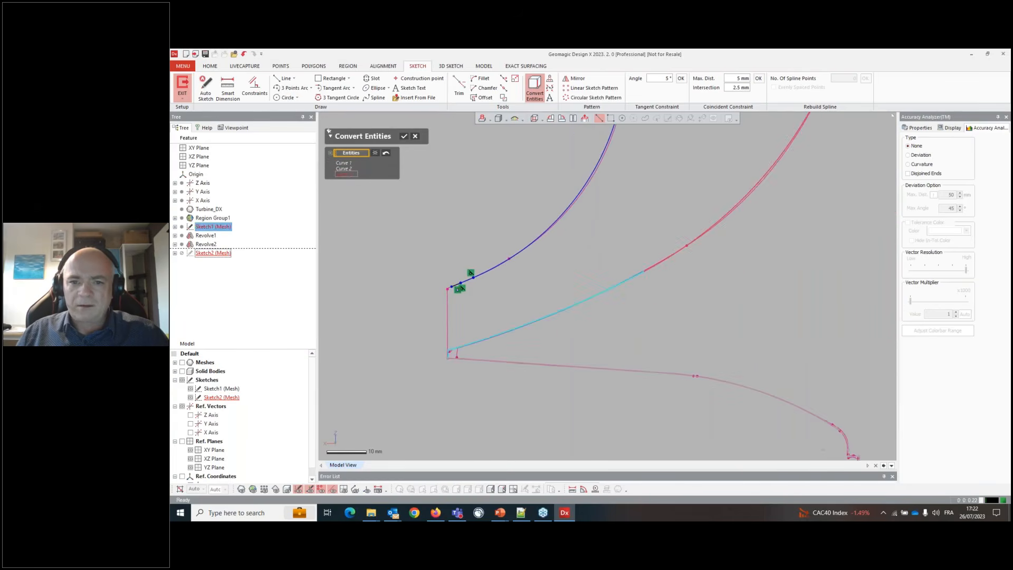
{"action": "scroll", "coordinate": [669, 284], "scroll_direction": "down", "scroll_amount": 3}
{"action": "scroll", "coordinate": [727, 214], "scroll_direction": "down", "scroll_amount": 3}
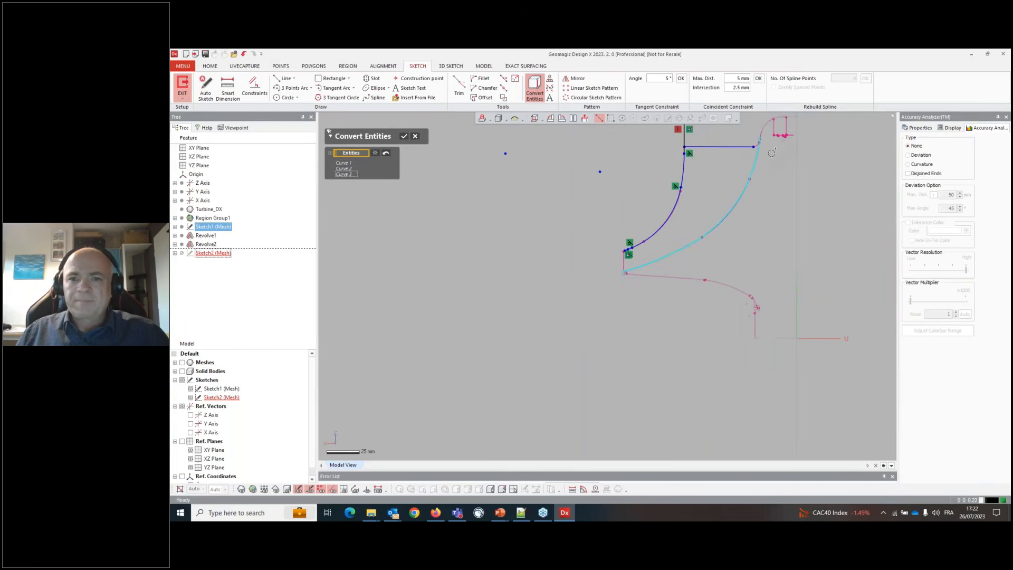
{"action": "left_click", "coordinate": [404, 138]}
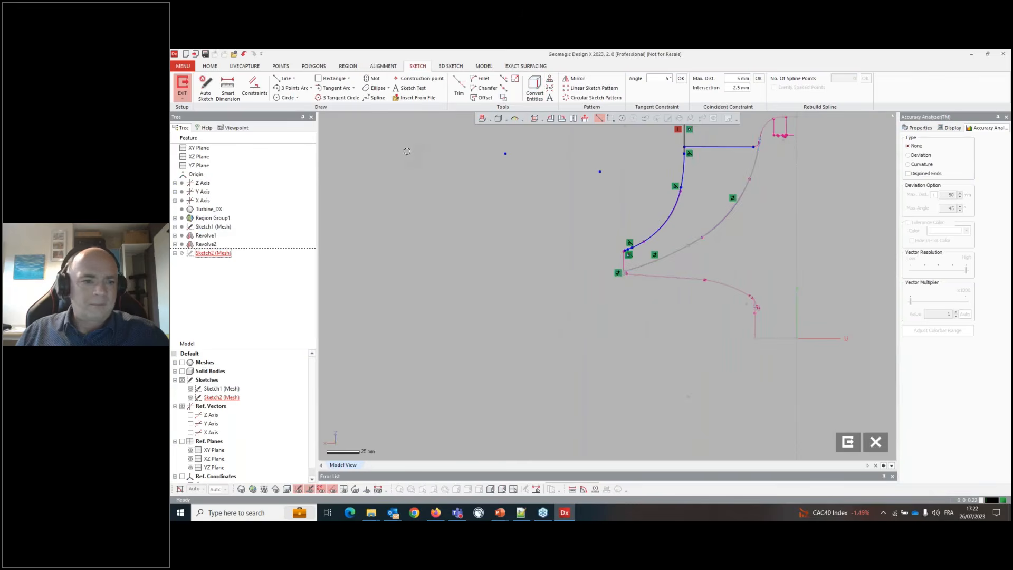
{"action": "left_click", "coordinate": [191, 389]}
{"action": "scroll", "coordinate": [576, 194], "scroll_direction": "up", "scroll_amount": 2}
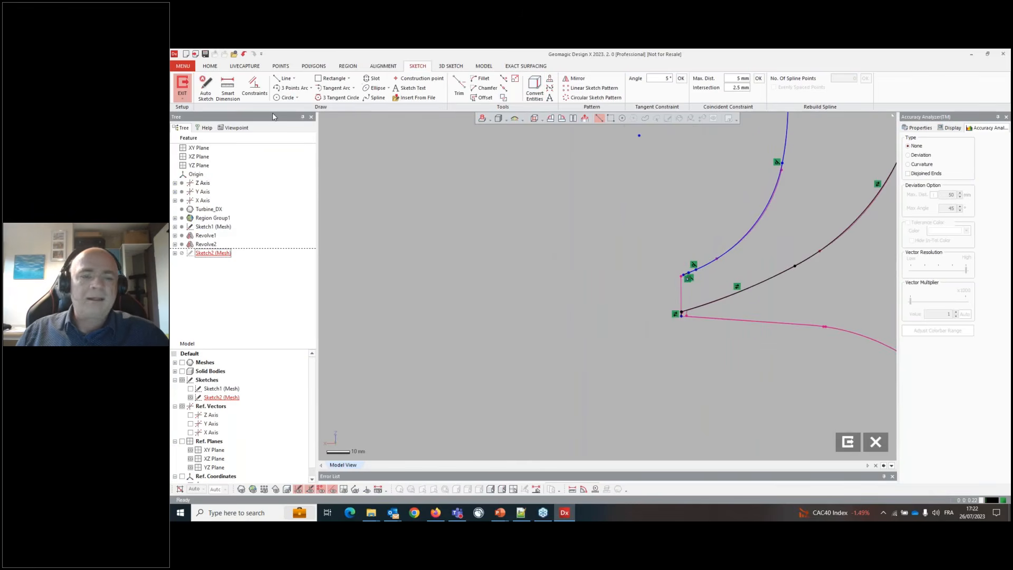
{"action": "left_click", "coordinate": [458, 87]}
{"action": "scroll", "coordinate": [682, 261], "scroll_direction": "up", "scroll_amount": 2}
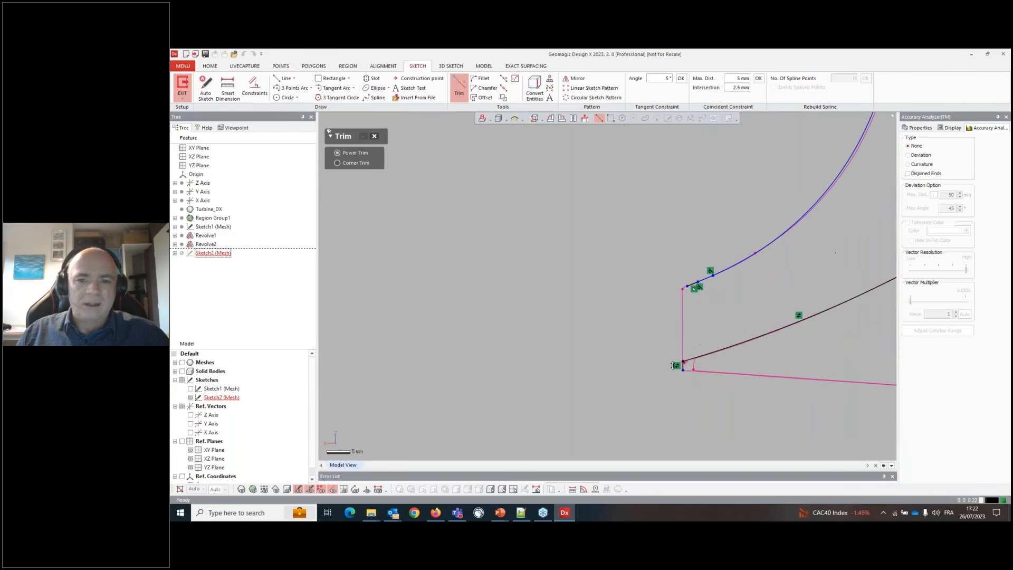
{"action": "left_click", "coordinate": [689, 369]}
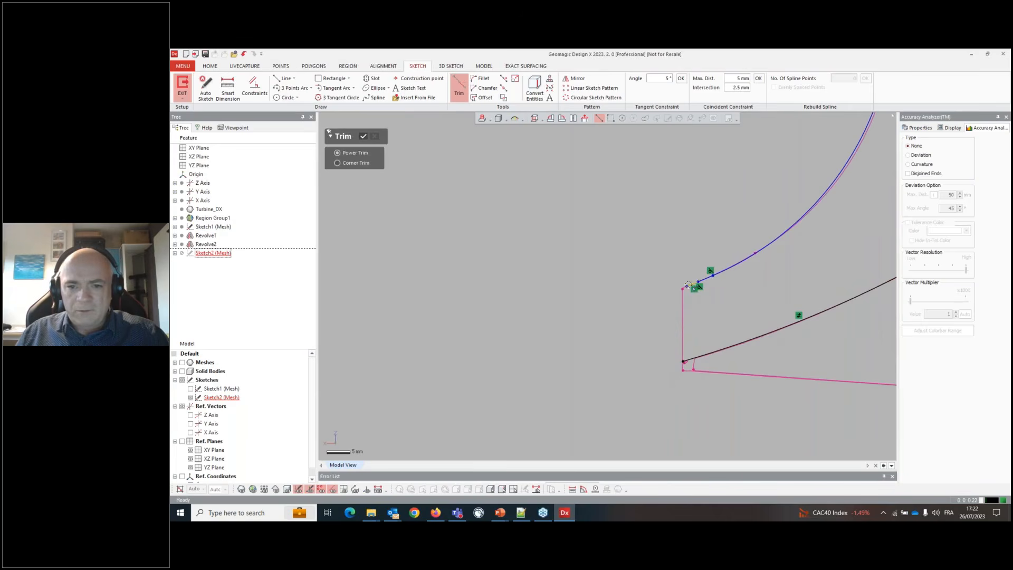
{"action": "left_click", "coordinate": [688, 297]}
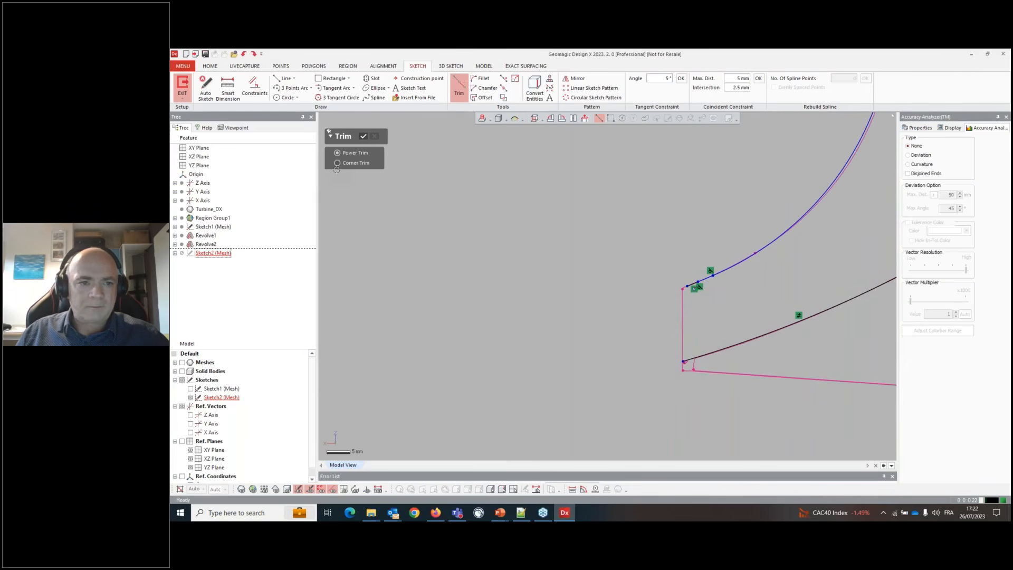
{"action": "key", "text": "Escape"}
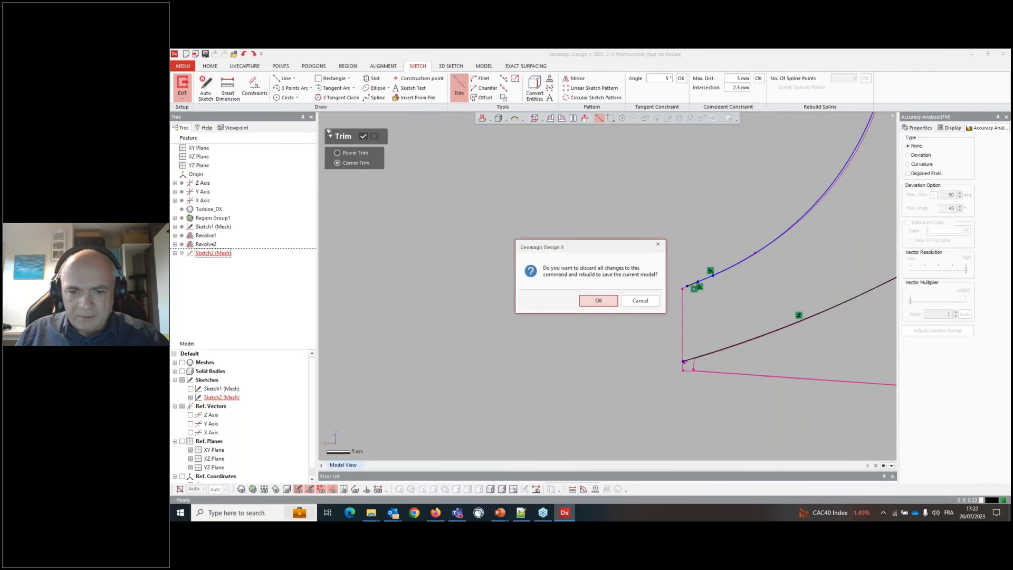
{"action": "key", "text": "Escape"}
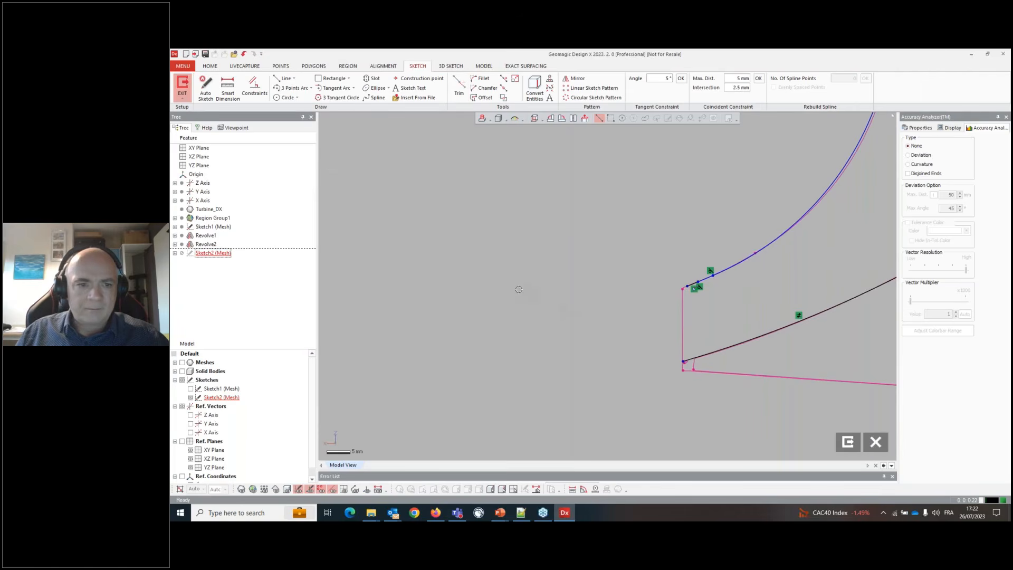
- Corner-trim the converted outer curve with the bottom and top lines to close the hub profile
{"action": "left_click", "coordinate": [452, 95]}
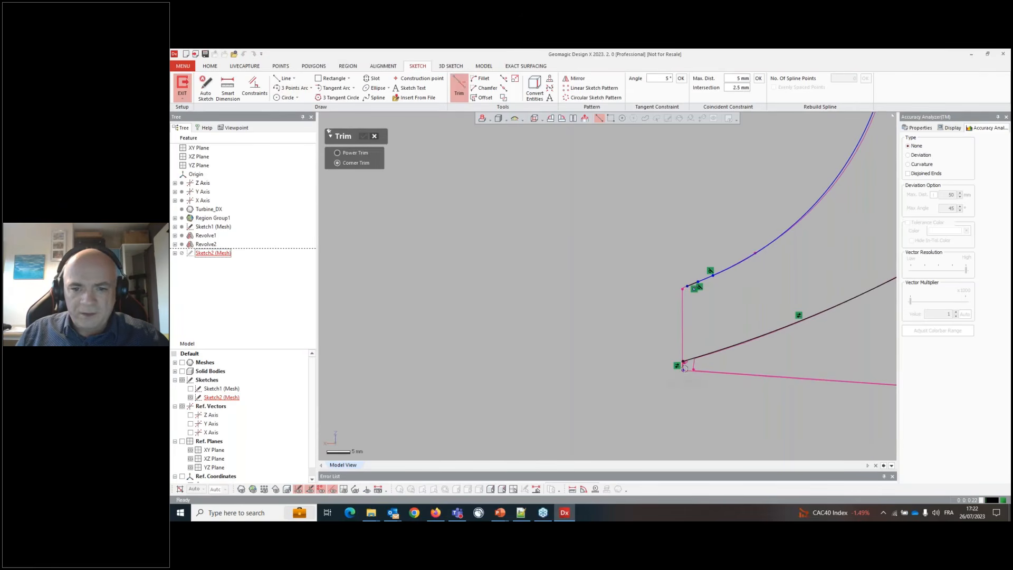
{"action": "left_click", "coordinate": [684, 368]}
{"action": "left_click", "coordinate": [694, 289]}
{"action": "scroll", "coordinate": [532, 375], "scroll_direction": "down", "scroll_amount": 5}
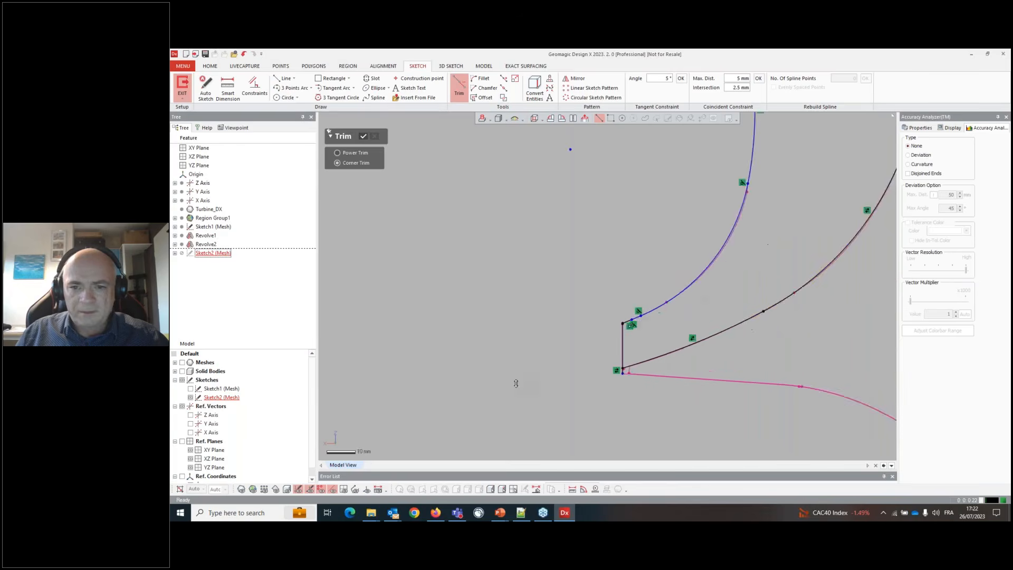
{"action": "left_click", "coordinate": [779, 182]}
{"action": "left_click", "coordinate": [736, 290]}
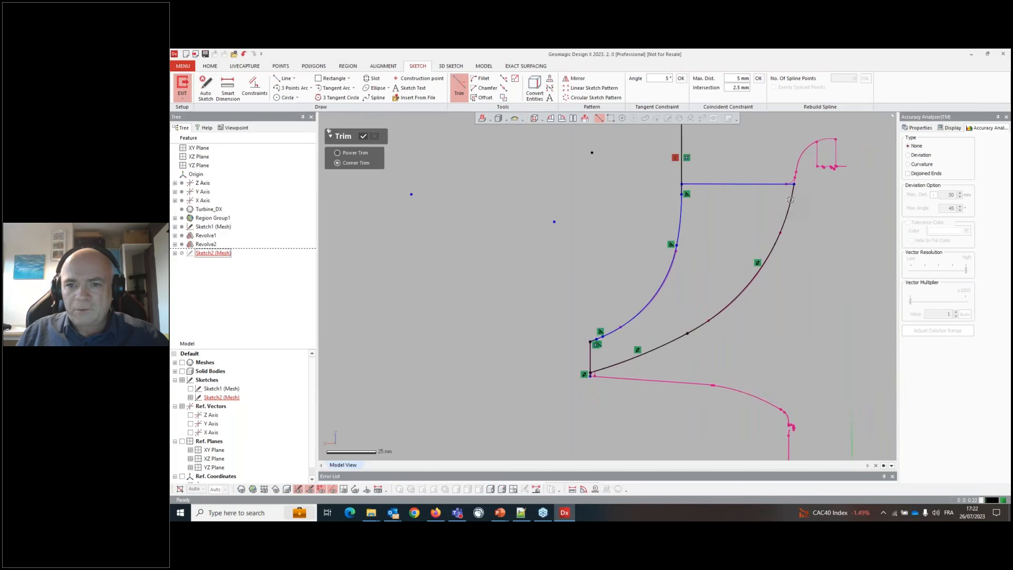
{"action": "scroll", "coordinate": [592, 385], "scroll_direction": "up", "scroll_amount": 5}
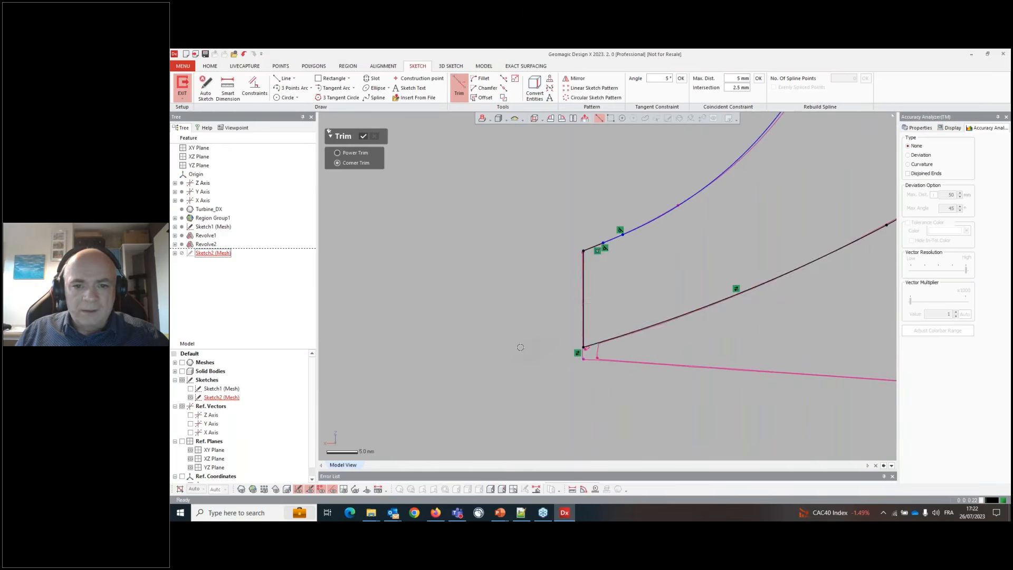
{"action": "scroll", "coordinate": [517, 346], "scroll_direction": "down", "scroll_amount": 5}
{"action": "scroll", "coordinate": [517, 346], "scroll_direction": "down", "scroll_amount": 1}
{"action": "scroll", "coordinate": [576, 240], "scroll_direction": "up", "scroll_amount": 3}
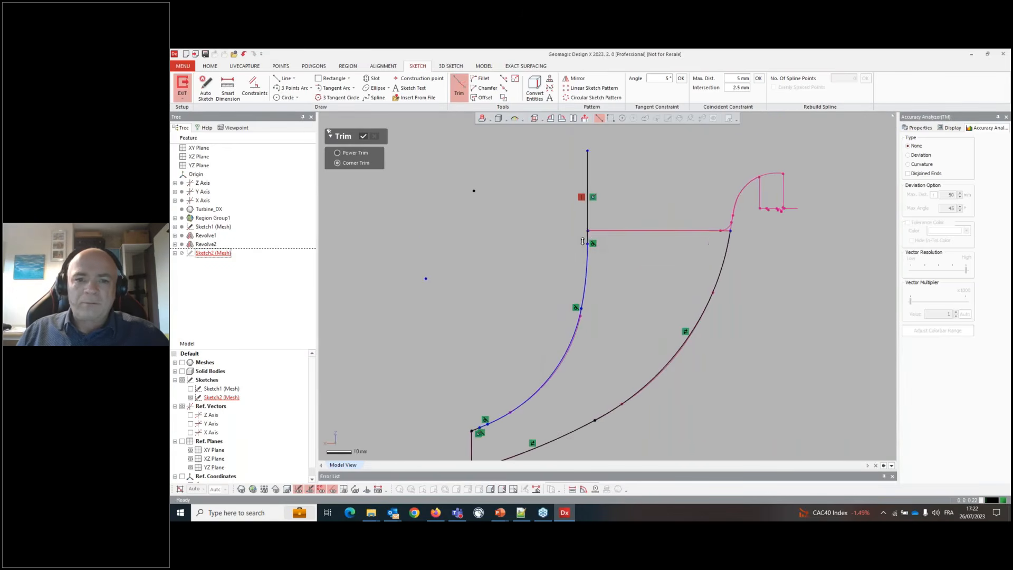
{"action": "left_click", "coordinate": [587, 184]}
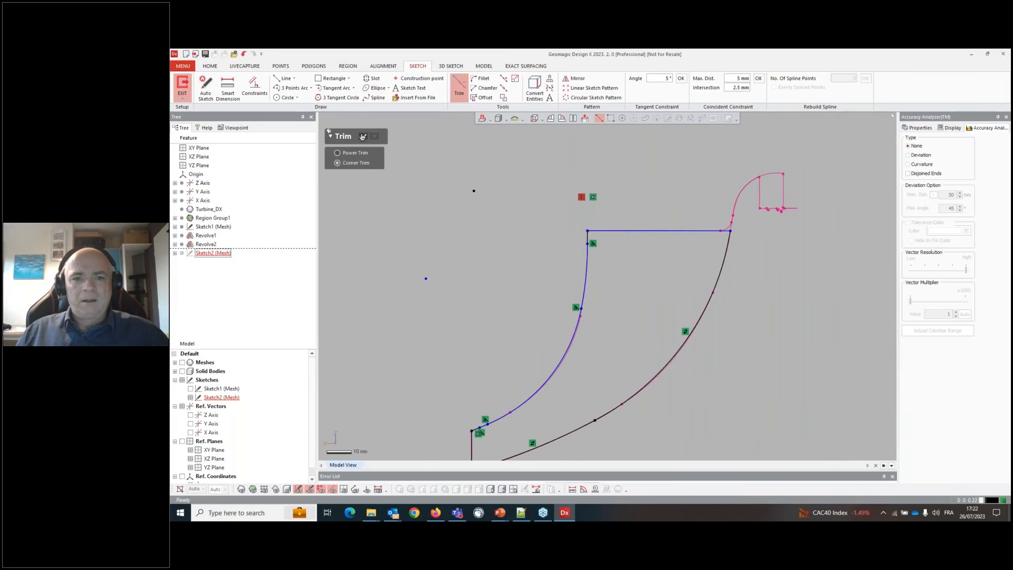
{"action": "left_click", "coordinate": [362, 136]}
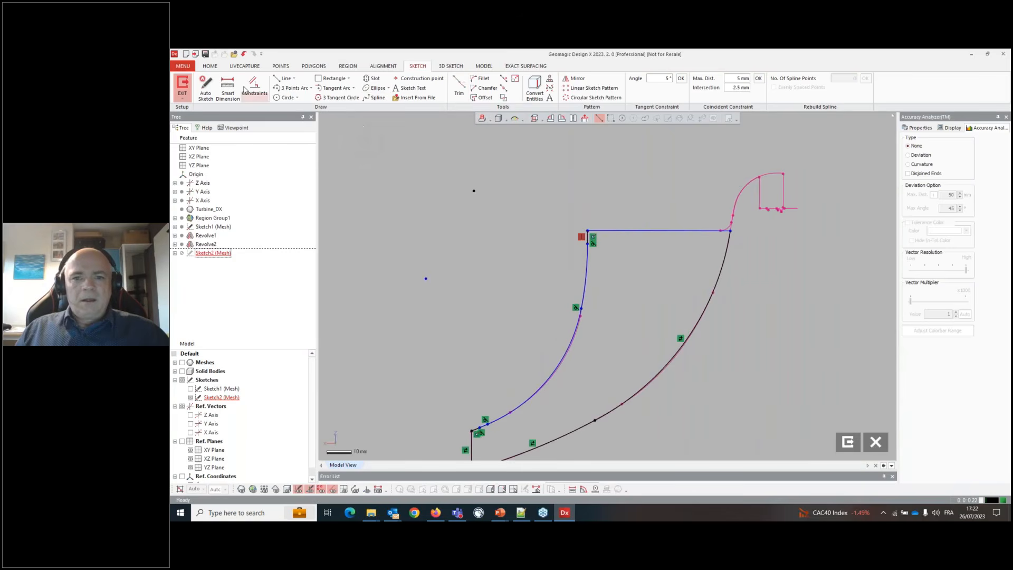
- Exit the sketch and revolve Sketch2 about the axis using Mid Plane with a 120° angle
{"action": "left_click", "coordinate": [181, 80]}
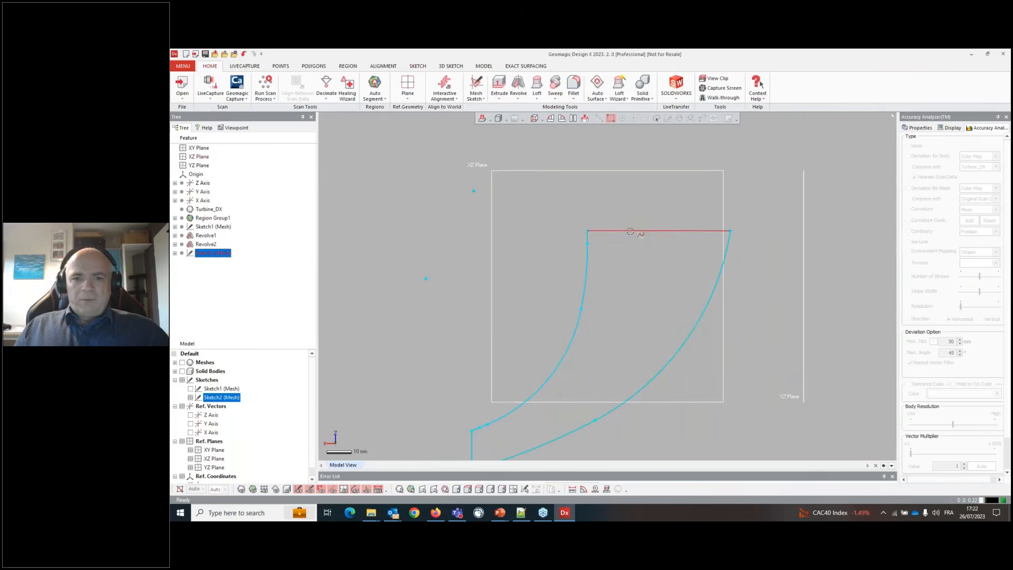
{"action": "right_click", "coordinate": [632, 233]}
{"action": "left_click", "coordinate": [658, 211]}
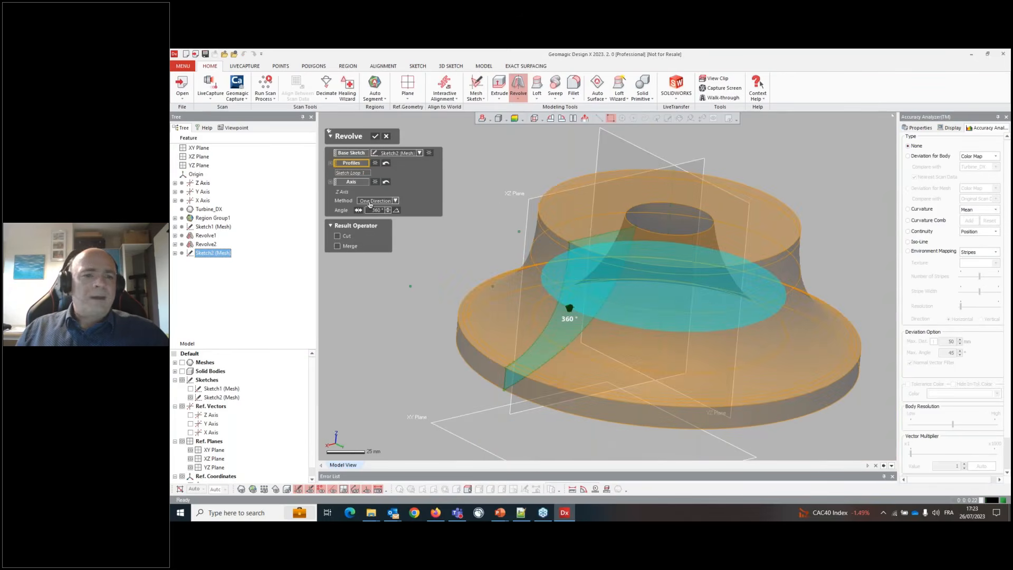
{"action": "left_click", "coordinate": [370, 205]}
{"action": "left_click", "coordinate": [372, 212]}
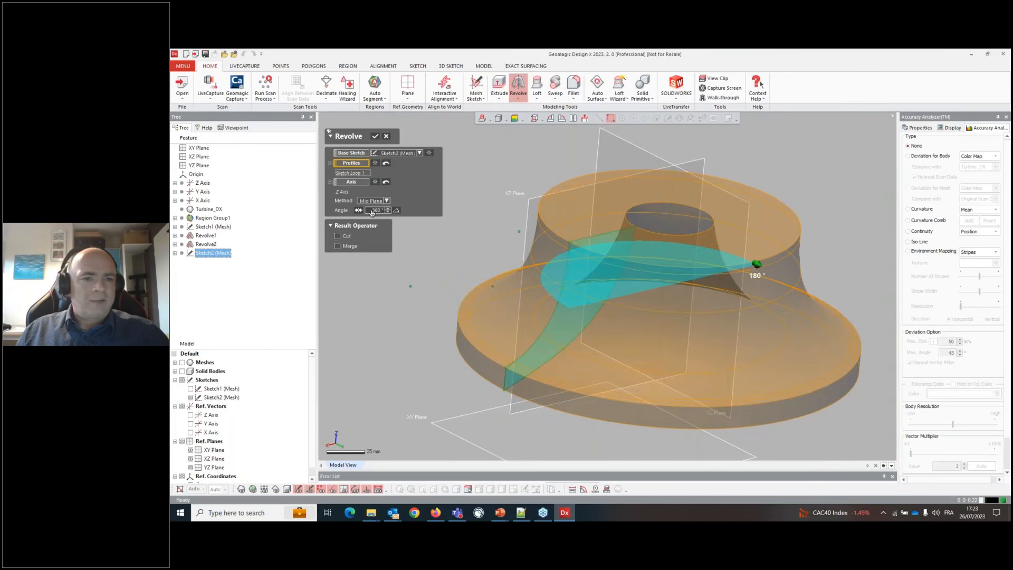
{"action": "type", "text": "120"}
{"action": "key", "text": "Return"}
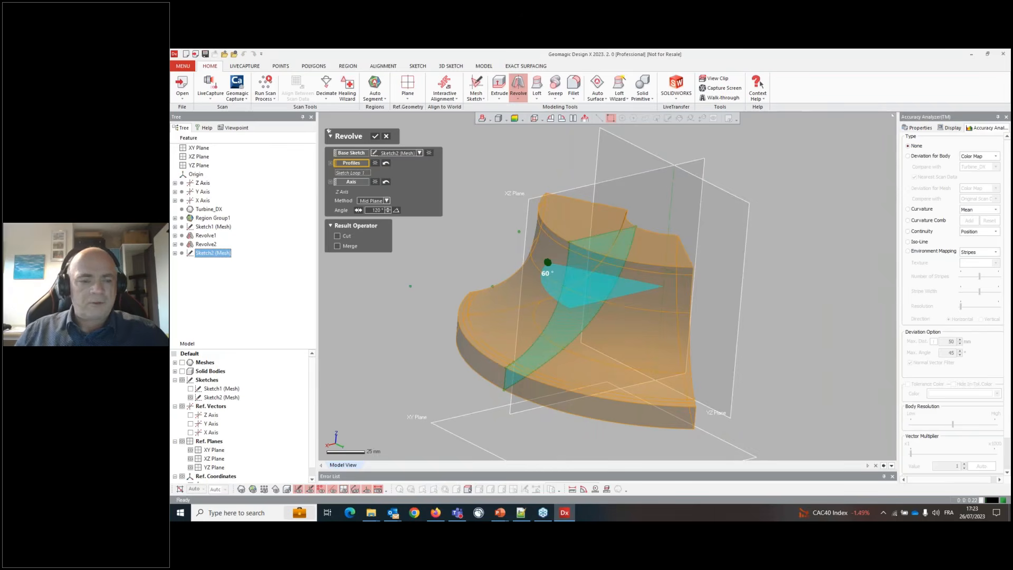
{"action": "right_click_drag", "start_coordinate": [499, 397], "coordinate": [628, 404]}
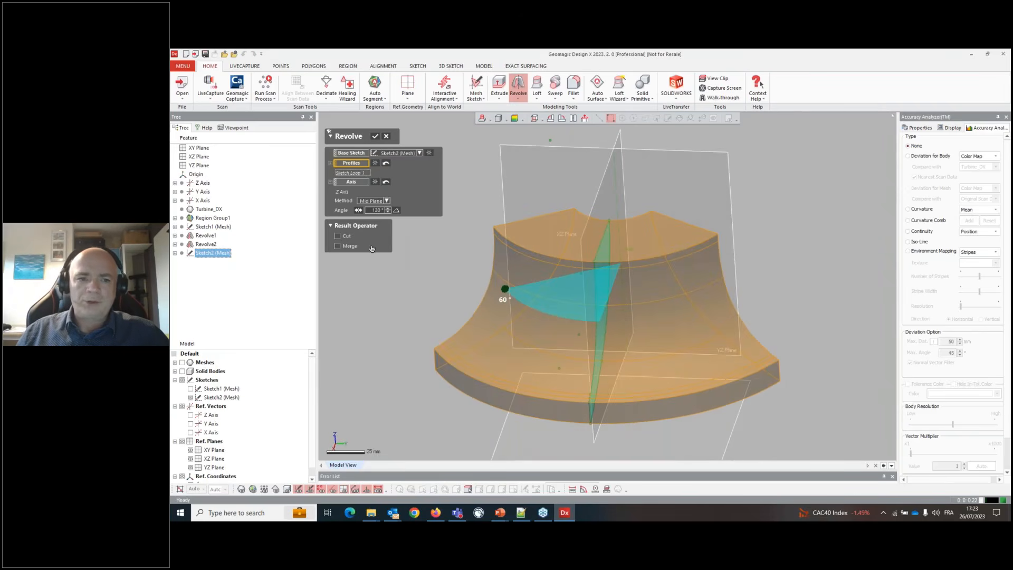
{"action": "left_click", "coordinate": [374, 136]}
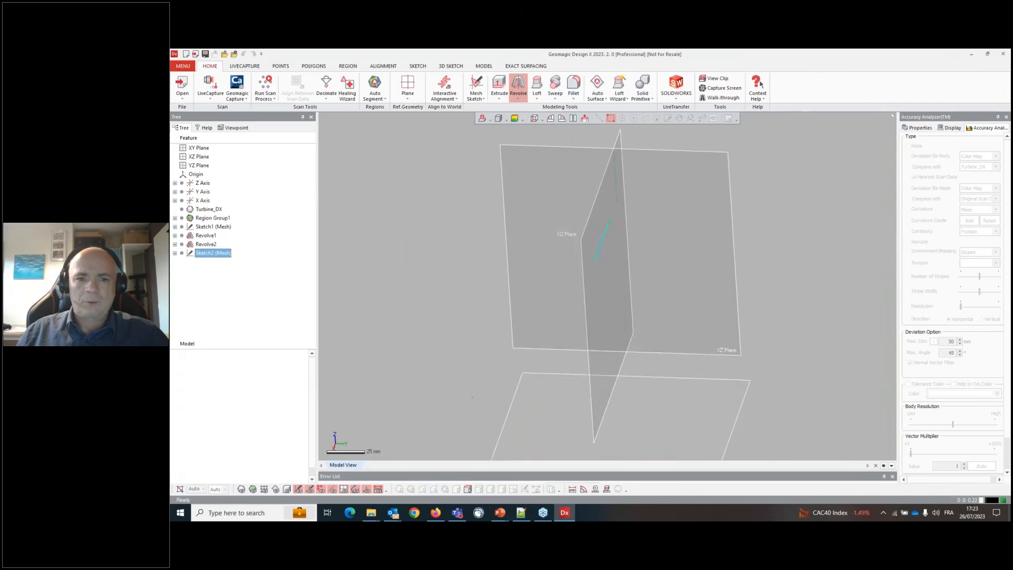
- Show the mesh together with the revolved hub, then hide the solid bodies
{"action": "left_click", "coordinate": [287, 489]}
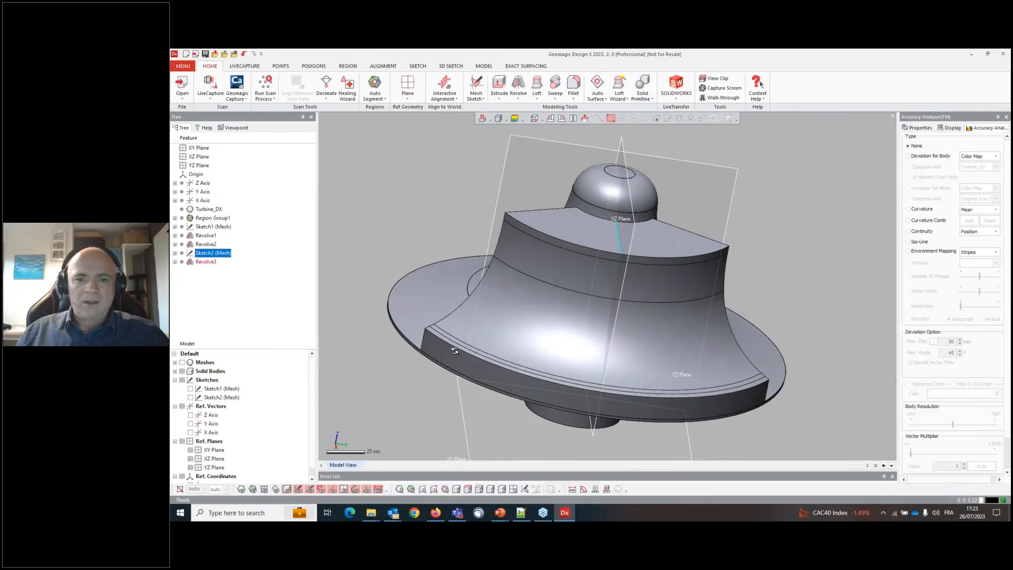
{"action": "right_click_drag", "start_coordinate": [458, 350], "coordinate": [505, 380]}
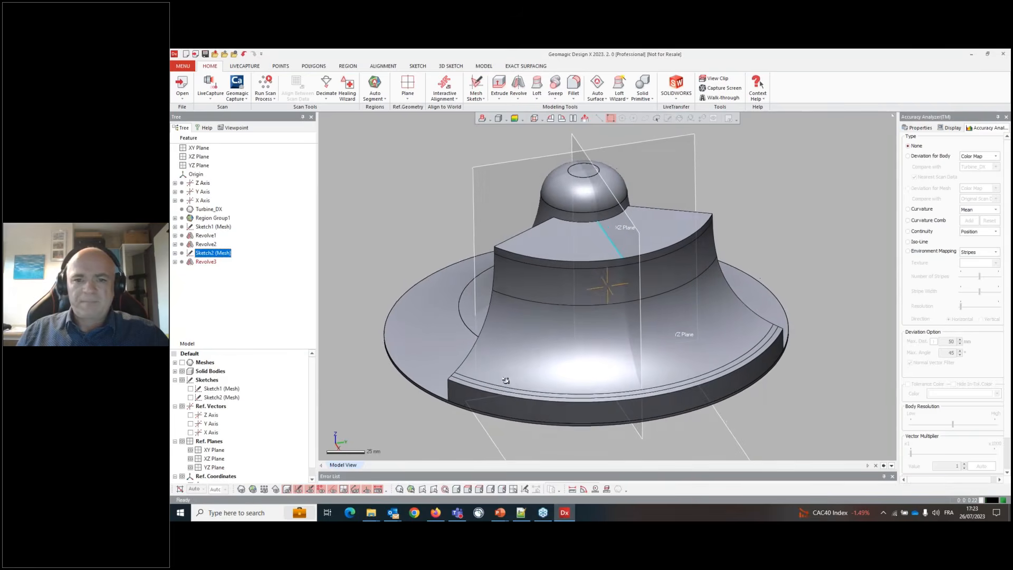
{"action": "left_click", "coordinate": [242, 487]}
{"action": "right_click_drag", "start_coordinate": [478, 327], "coordinate": [509, 343]}
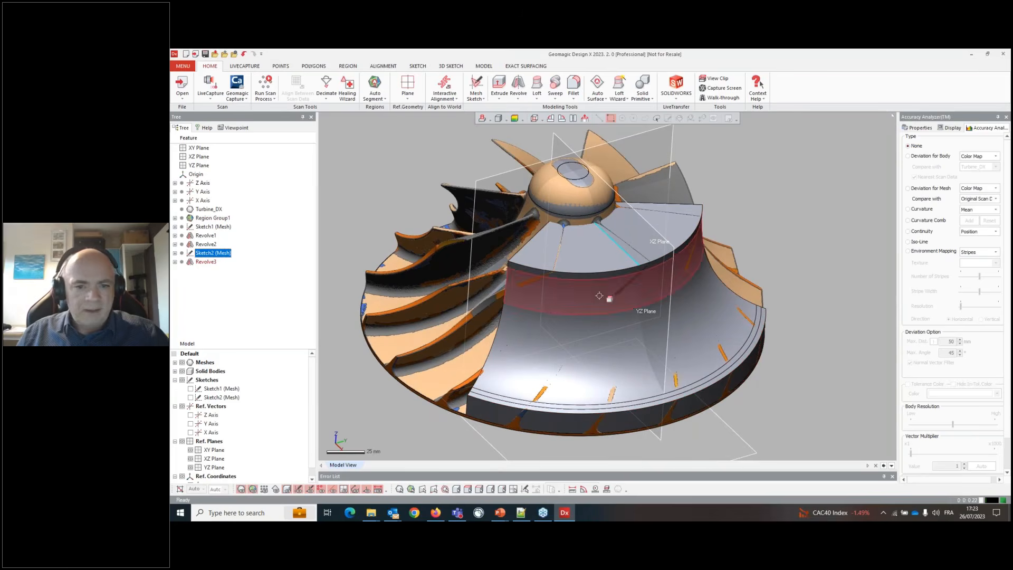
{"action": "left_click", "coordinate": [287, 489]}
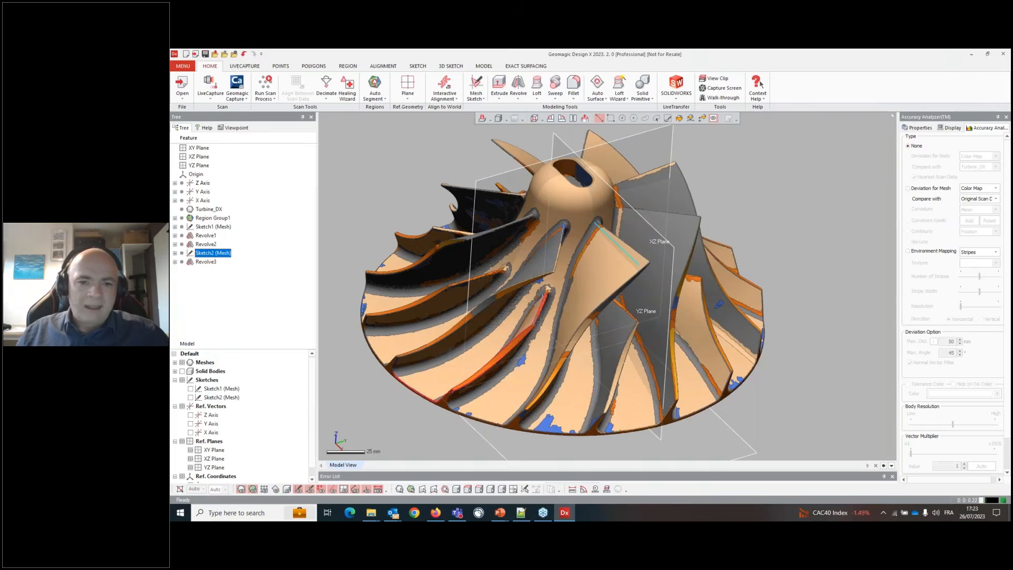
- Start a Mesh Fit on the blade face region of the mesh
{"action": "right_click", "coordinate": [600, 272]}
{"action": "left_click", "coordinate": [603, 270]}
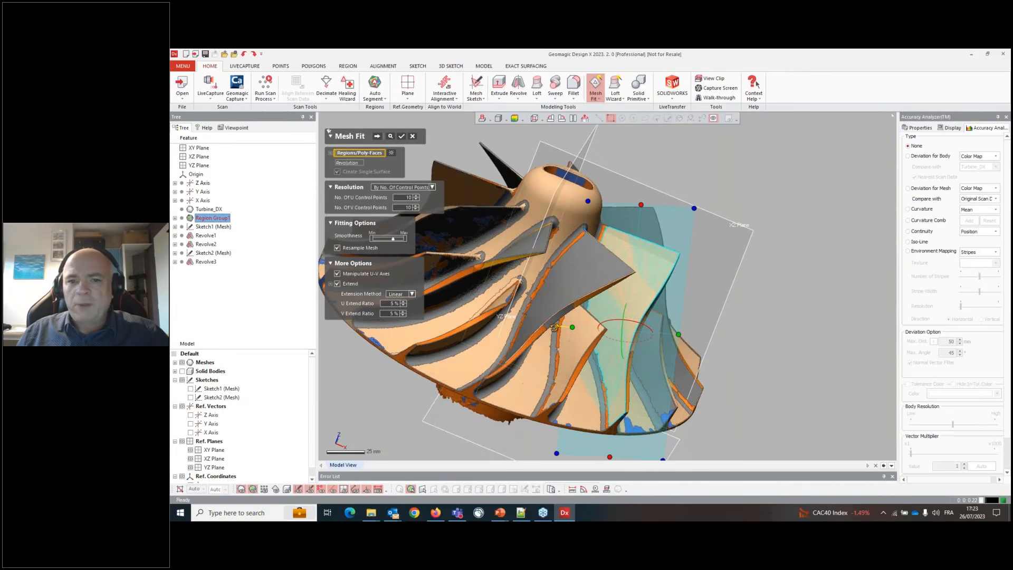
{"action": "left_click_drag", "start_coordinate": [554, 328], "coordinate": [665, 236]}
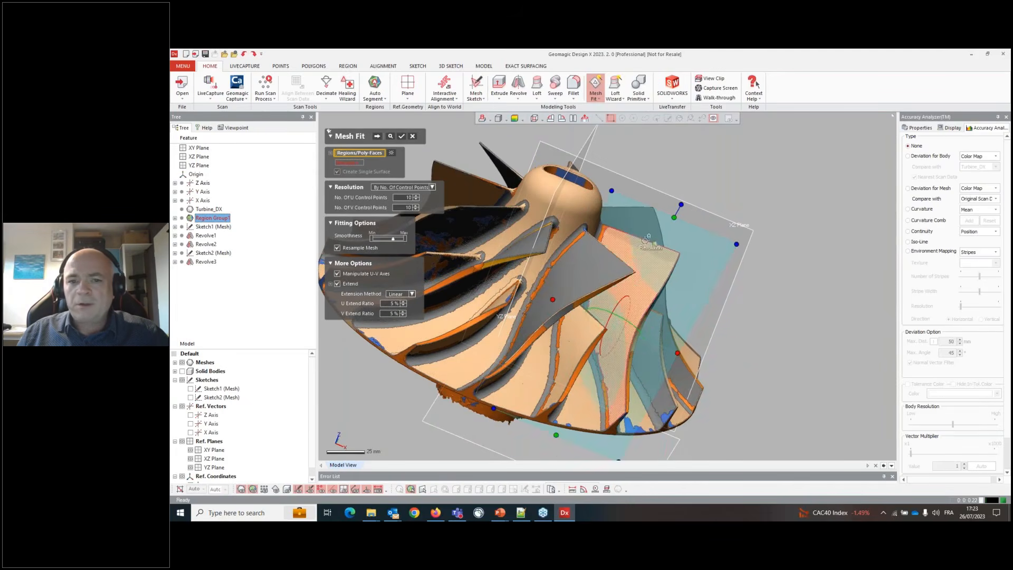
{"action": "scroll", "coordinate": [646, 239], "scroll_direction": "up", "scroll_amount": 5}
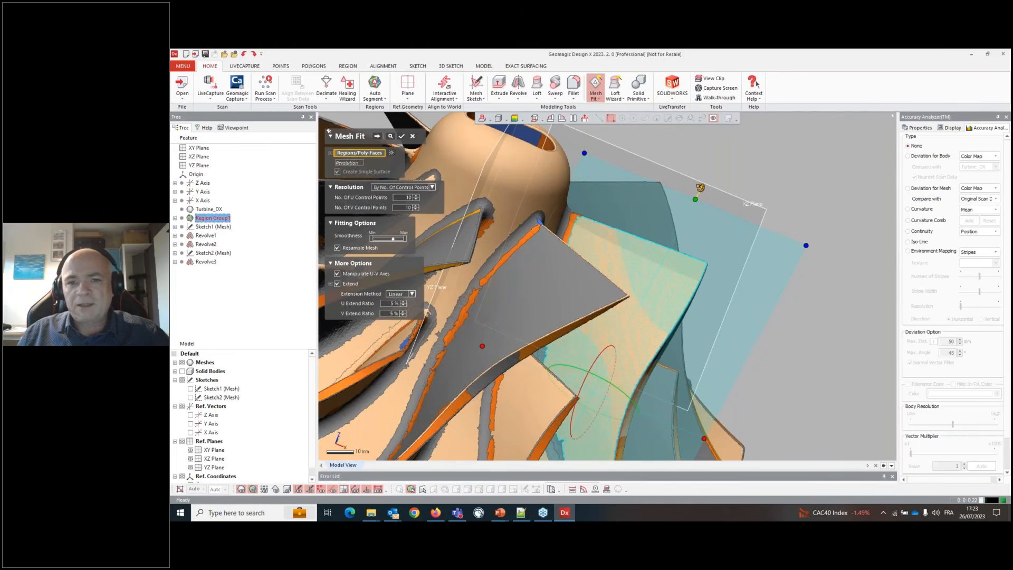
{"action": "scroll", "coordinate": [617, 272], "scroll_direction": "down", "scroll_amount": 5}
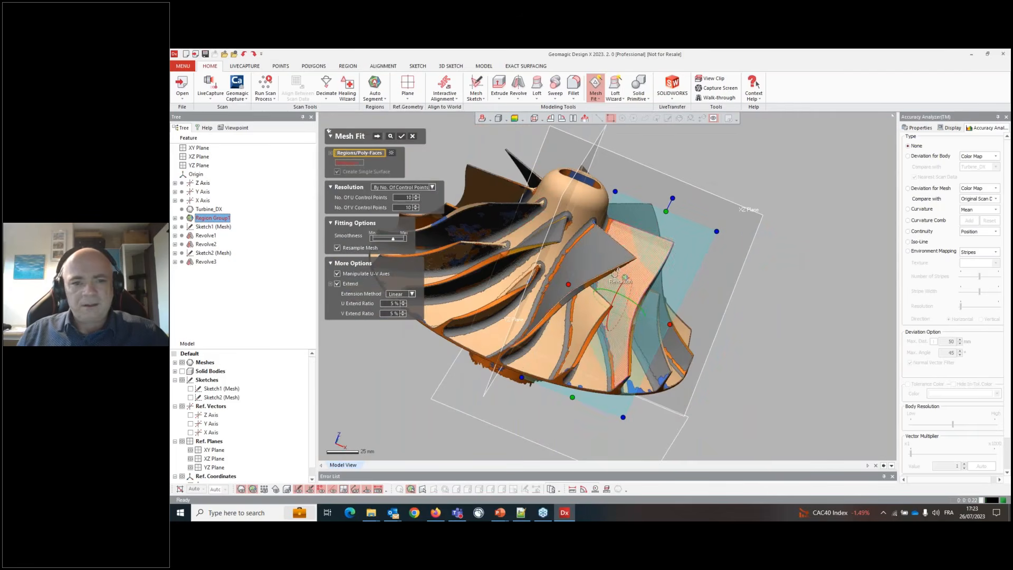
{"action": "left_click", "coordinate": [615, 273]}
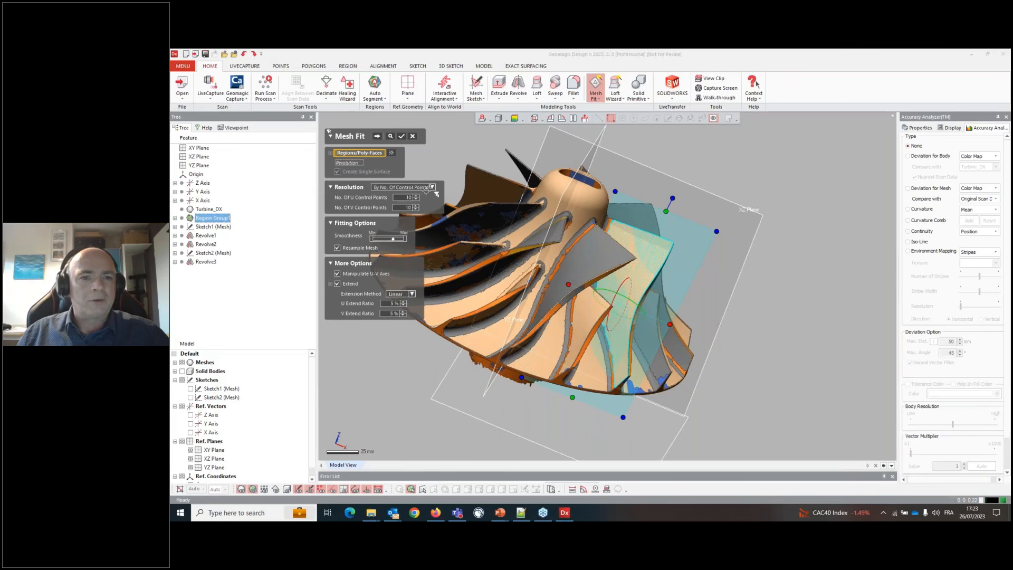
{"action": "left_click", "coordinate": [432, 188]}
{"action": "left_click", "coordinate": [417, 200]}
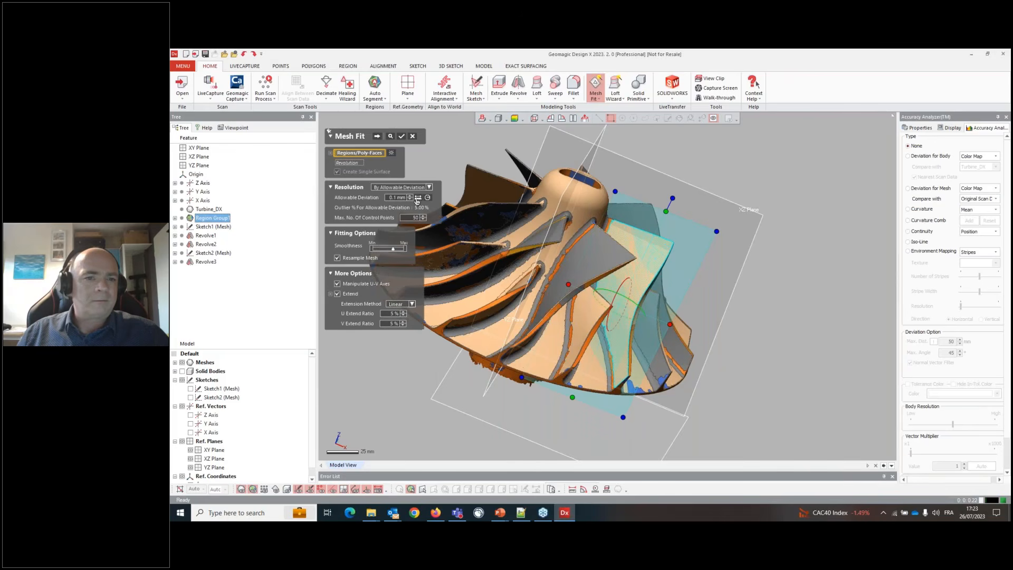
{"action": "left_click", "coordinate": [429, 188]}
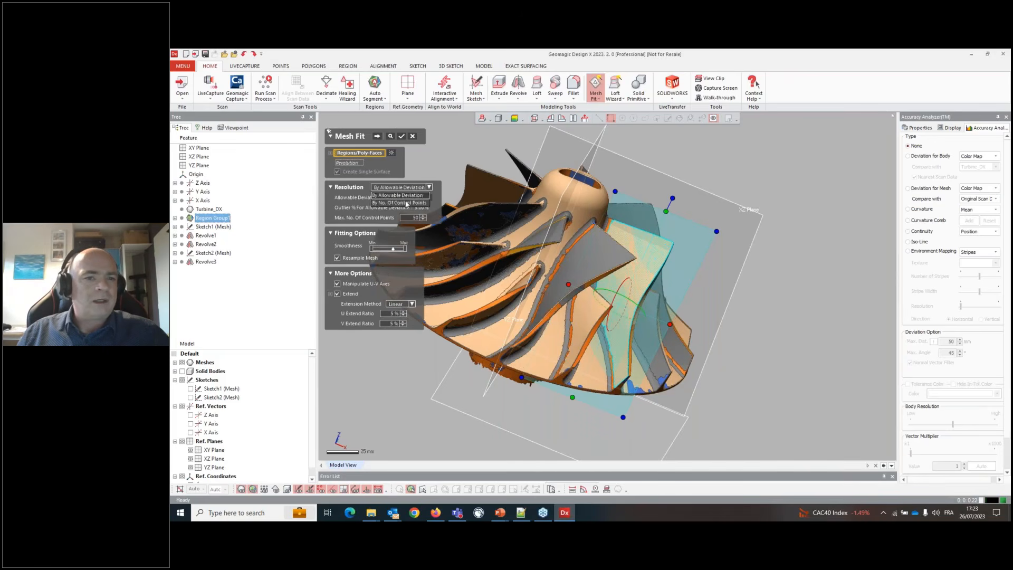
{"action": "left_click", "coordinate": [406, 193]}
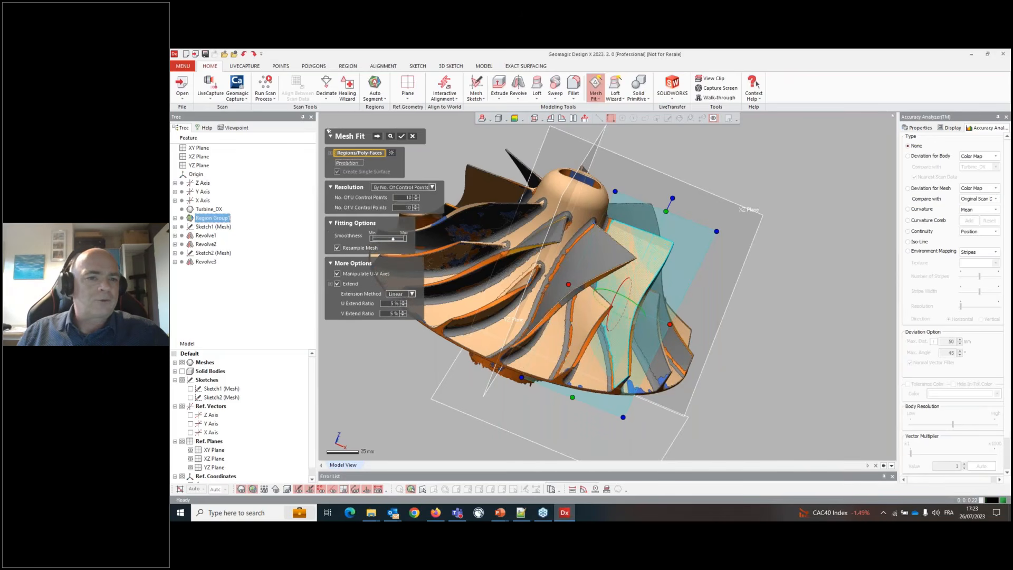
- Step through the Mesh Fit control stages with body deviation shown and finish the fitted blade surface
{"action": "left_click", "coordinate": [376, 136]}
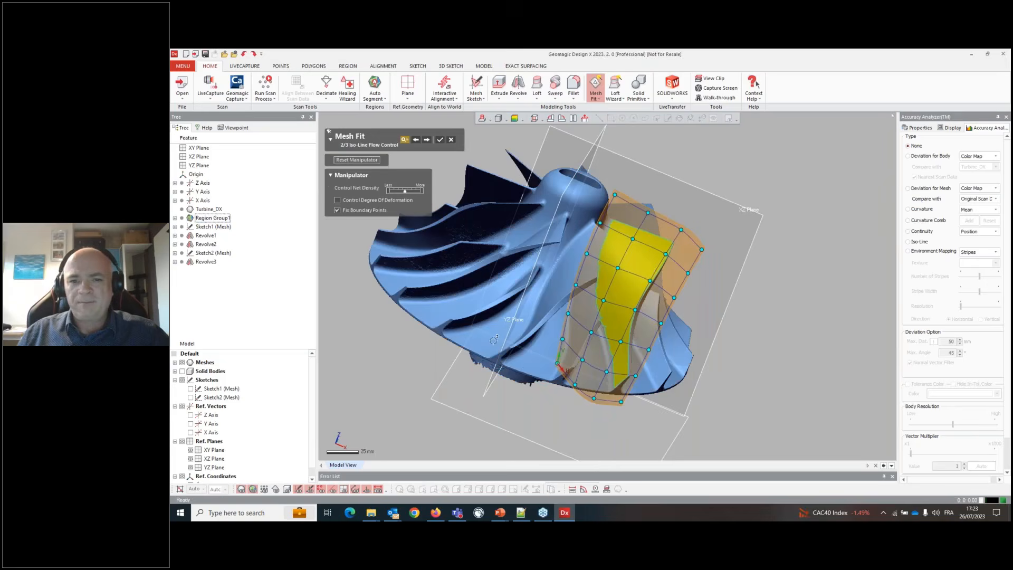
{"action": "left_click", "coordinate": [908, 156]}
{"action": "scroll", "coordinate": [710, 304], "scroll_direction": "up", "scroll_amount": 5}
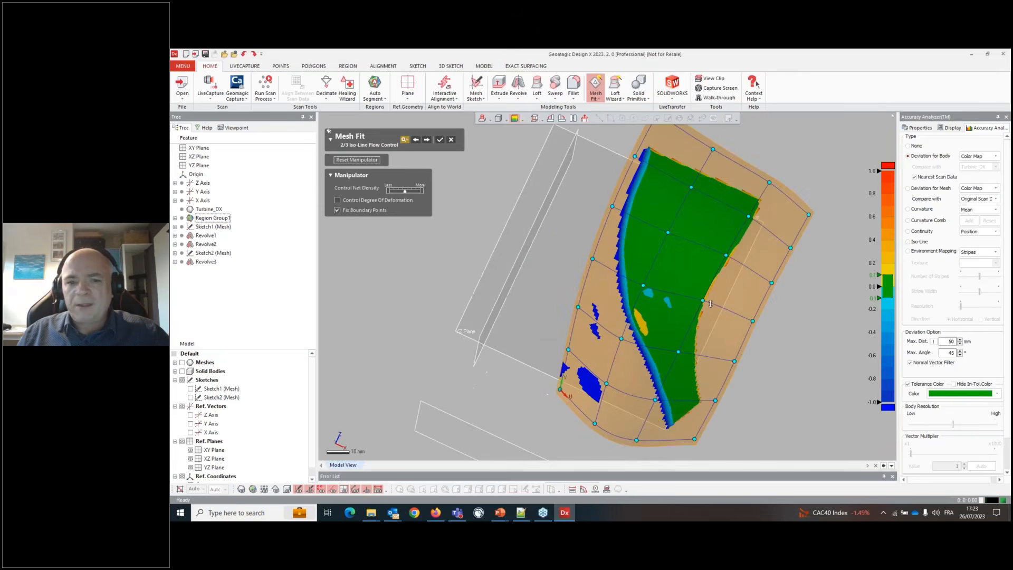
{"action": "left_click", "coordinate": [427, 141]}
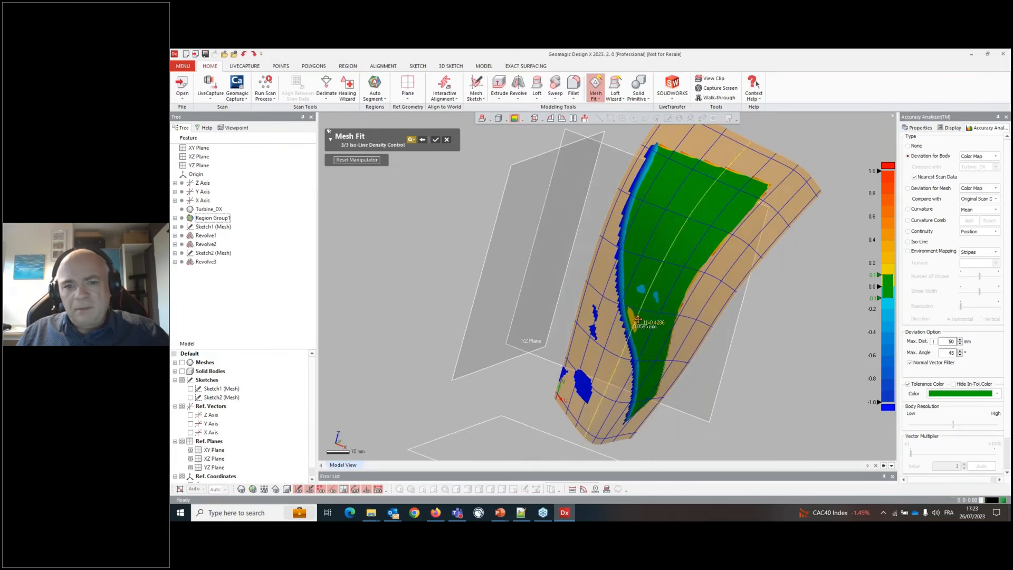
{"action": "left_click", "coordinate": [996, 453]}
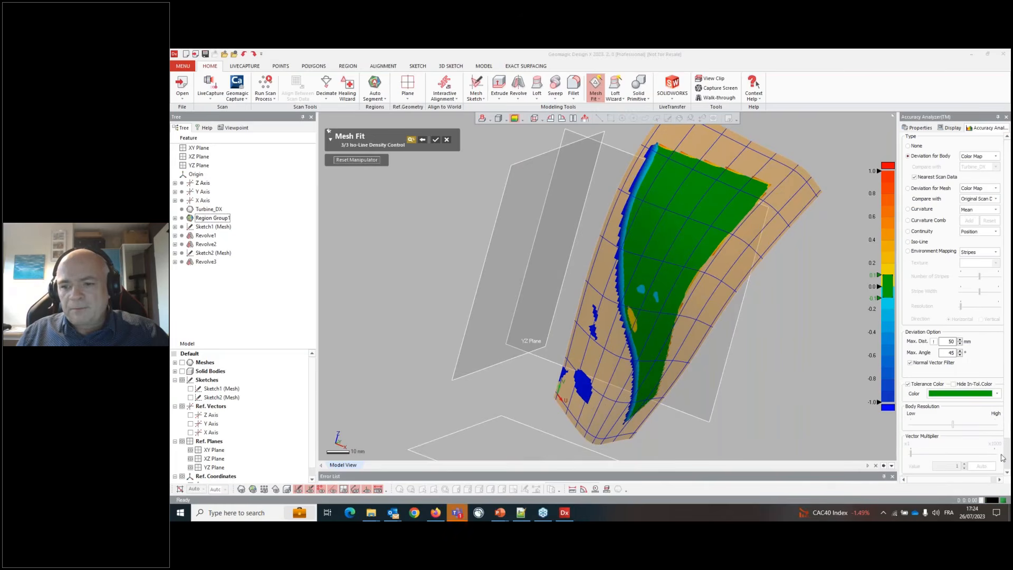
{"action": "right_click_drag", "start_coordinate": [686, 254], "coordinate": [665, 237]}
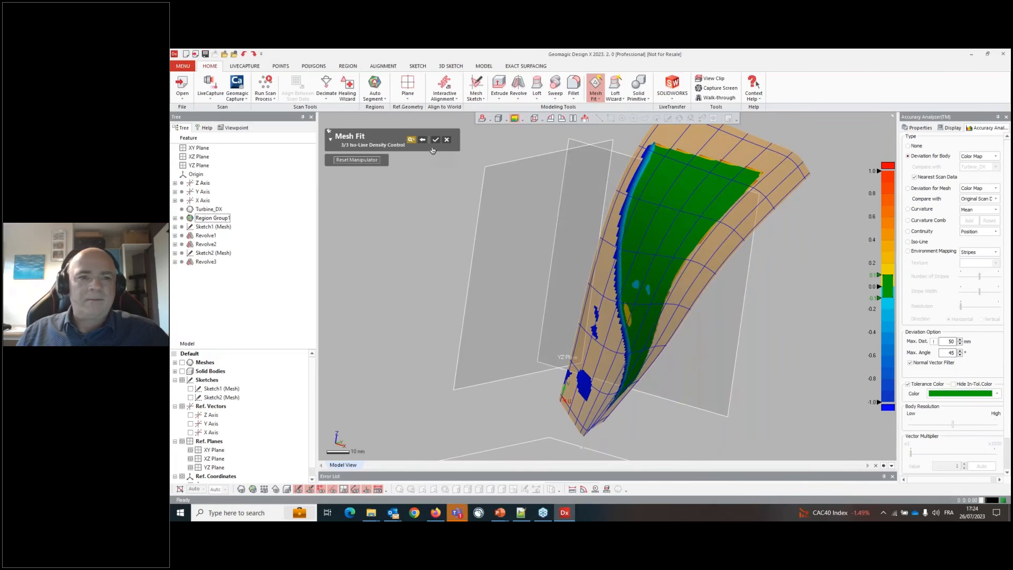
{"action": "left_click", "coordinate": [435, 141]}
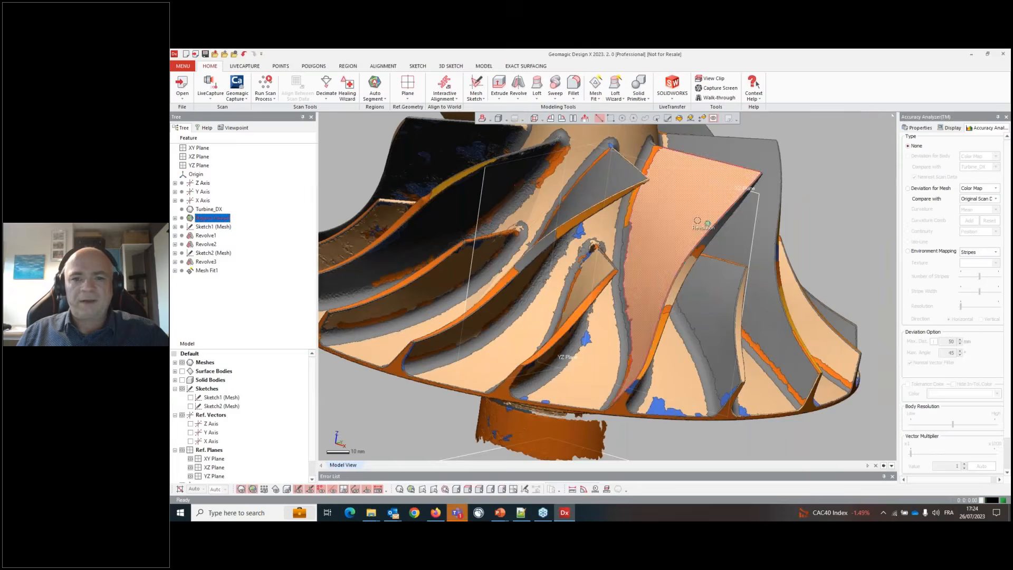
- Start a second Mesh Fit on the opposite blade face region and advance to the manipulator stage
{"action": "right_click_drag", "start_coordinate": [670, 242], "coordinate": [563, 207]}
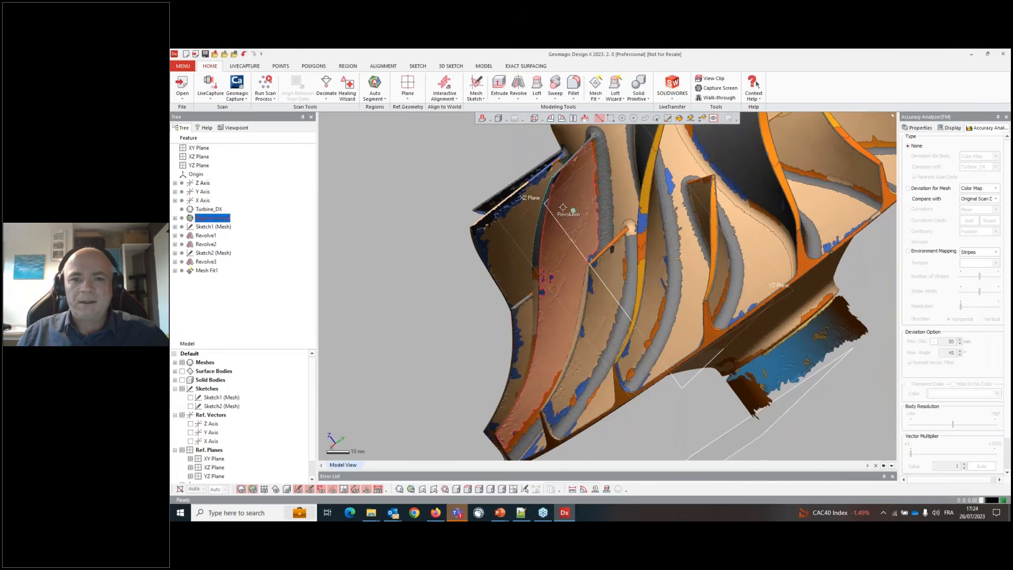
{"action": "left_click", "coordinate": [581, 225]}
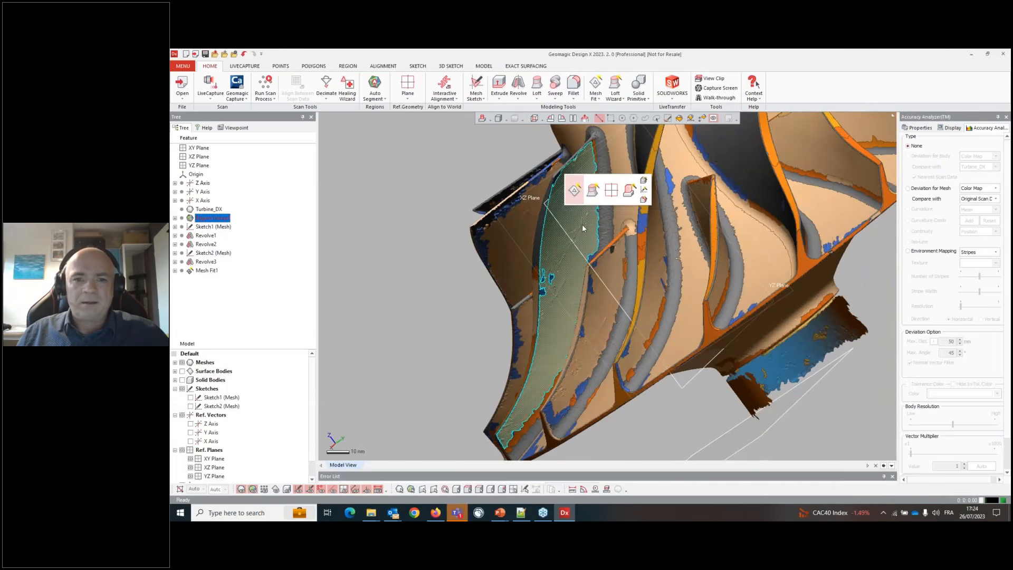
{"action": "left_click", "coordinate": [573, 190]}
{"action": "right_click_drag", "start_coordinate": [569, 216], "coordinate": [543, 226]}
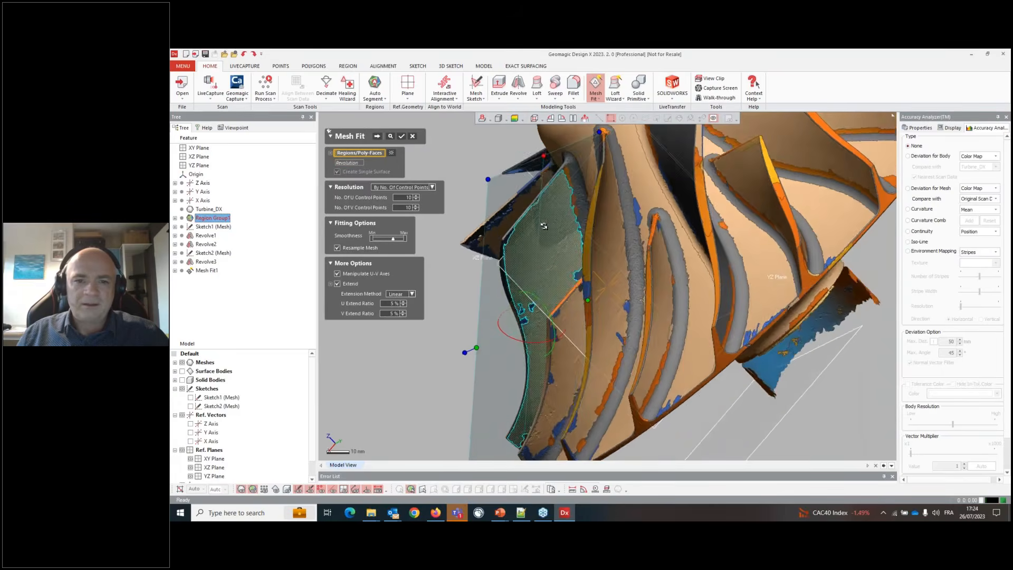
{"action": "scroll", "coordinate": [528, 227], "scroll_direction": "up", "scroll_amount": 5}
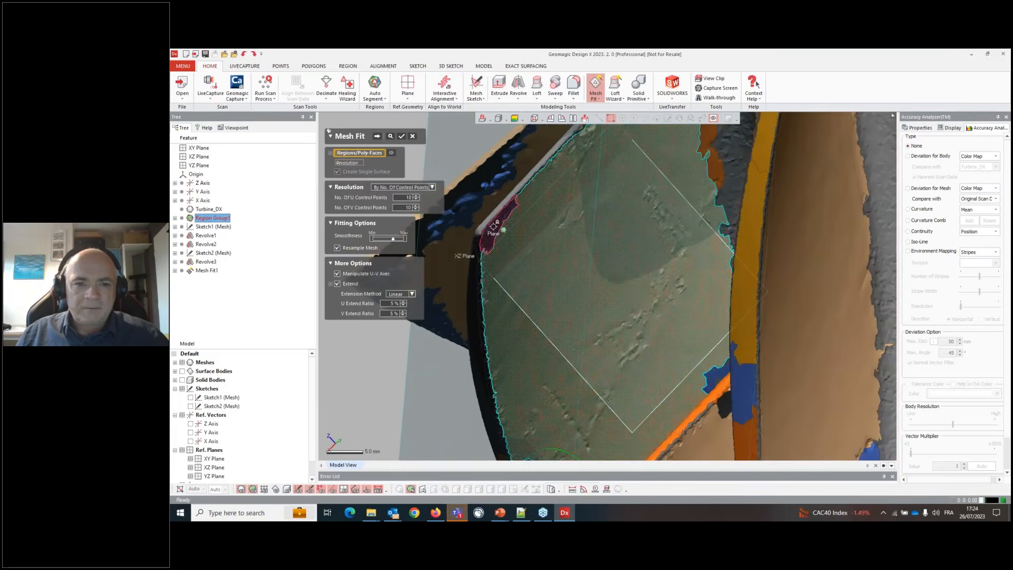
{"action": "left_click", "coordinate": [493, 226]}
{"action": "scroll", "coordinate": [578, 243], "scroll_direction": "down", "scroll_amount": 5}
{"action": "right_click_drag", "start_coordinate": [592, 221], "coordinate": [688, 237]}
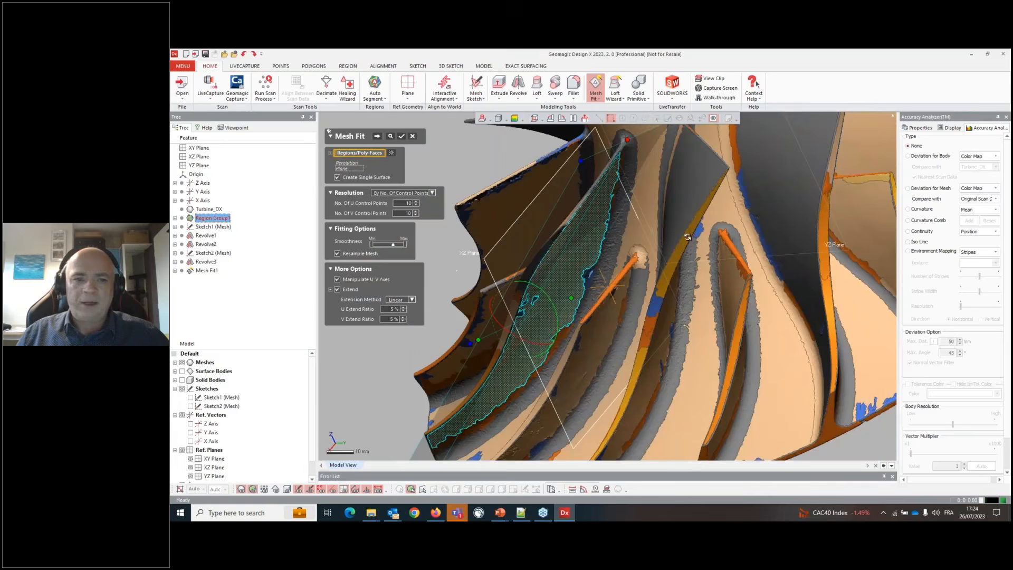
{"action": "left_click", "coordinate": [377, 136]}
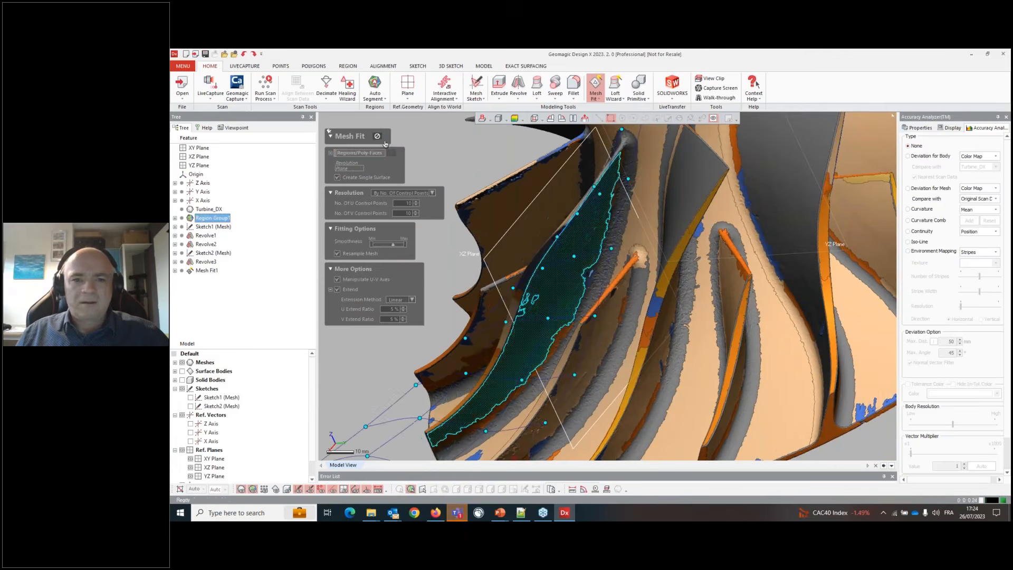
- Review body deviation on the second fitted surface, switch the deviation display off, and finish the Mesh Fit
{"action": "right_click_drag", "start_coordinate": [677, 278], "coordinate": [602, 222]}
{"action": "scroll", "coordinate": [670, 177], "scroll_direction": "down", "scroll_amount": 3}
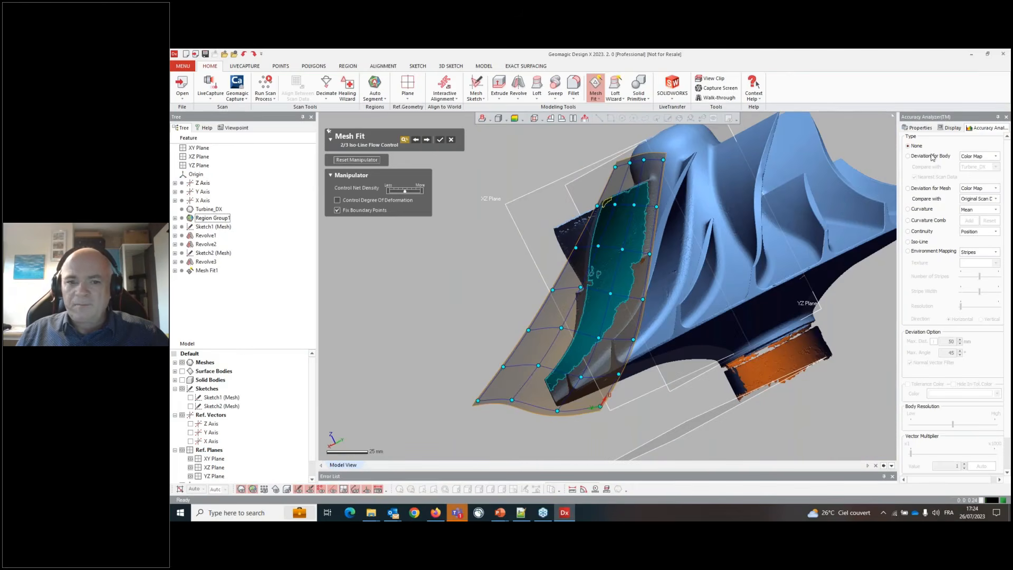
{"action": "left_click", "coordinate": [929, 156]}
{"action": "right_click_drag", "start_coordinate": [667, 290], "coordinate": [751, 365]}
{"action": "left_click", "coordinate": [910, 146]}
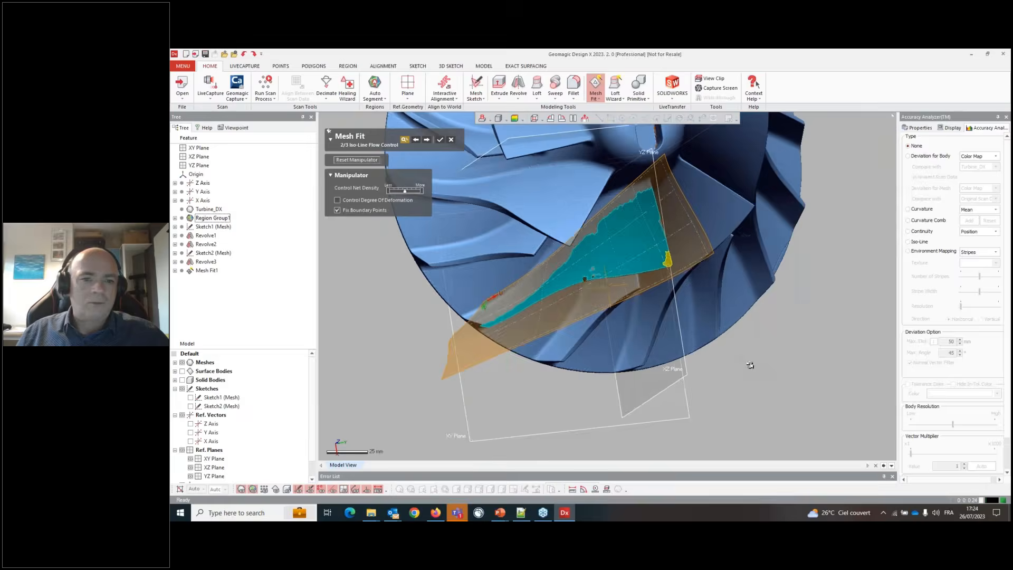
{"action": "left_click", "coordinate": [441, 140]}
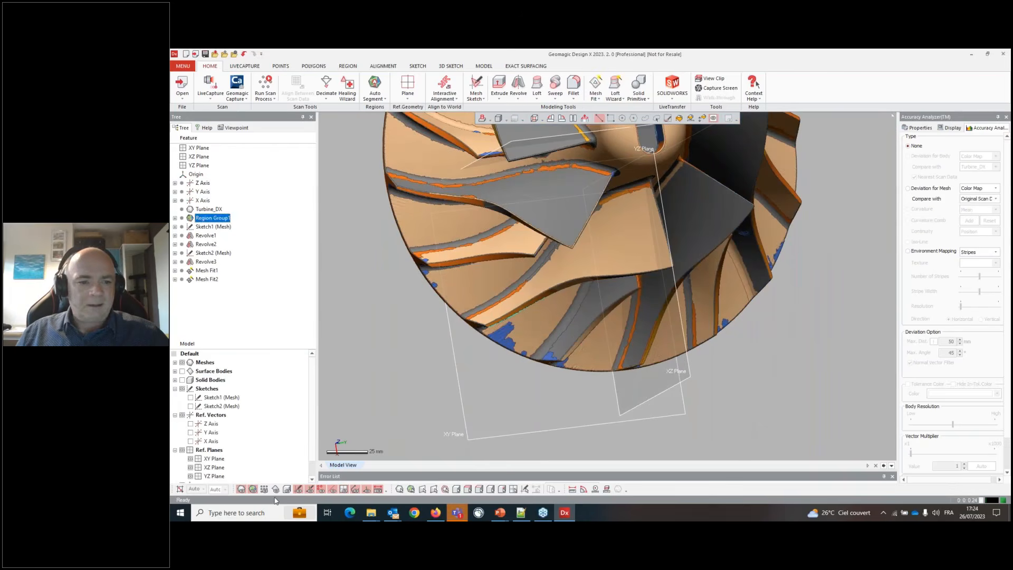
- Show the solid body and fitted surfaces together with the mesh
{"action": "left_click", "coordinate": [287, 489]}
{"action": "left_click", "coordinate": [275, 489]}
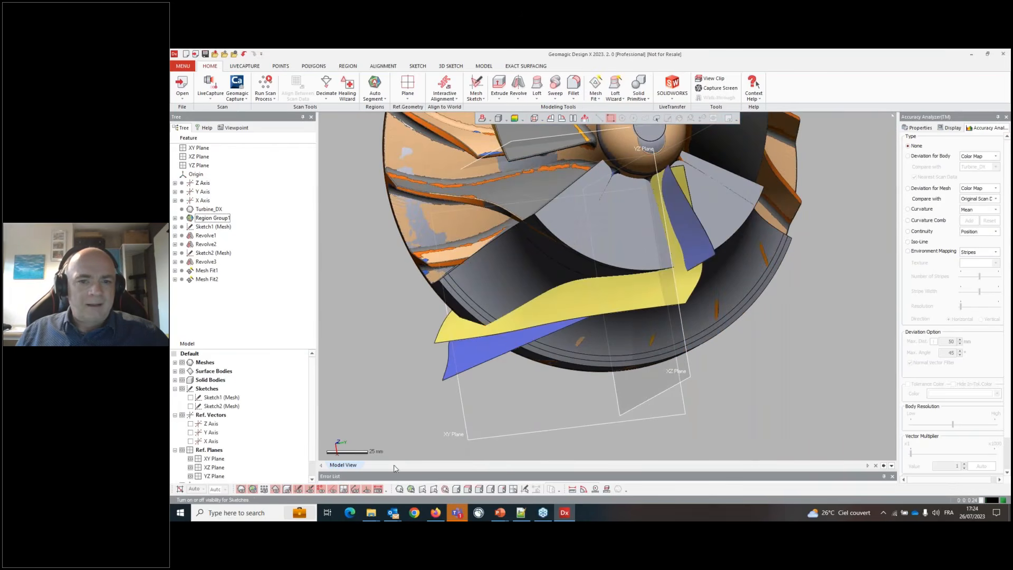
{"action": "right_click_drag", "start_coordinate": [578, 317], "coordinate": [570, 227]}
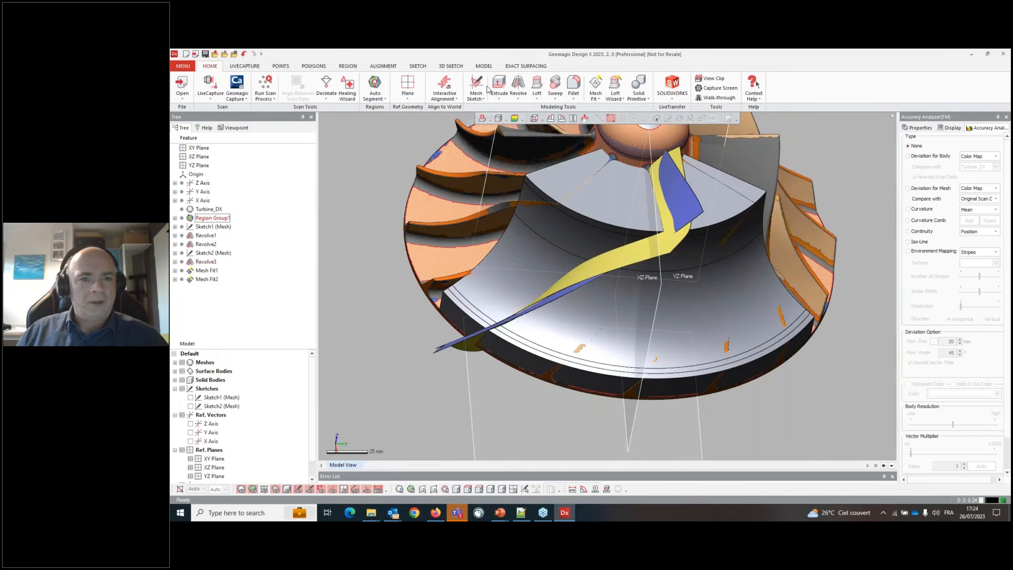
- Cut the revolved body with the two Mesh Fit surfaces, keeping the blade segment between them
{"action": "left_click", "coordinate": [484, 66]}
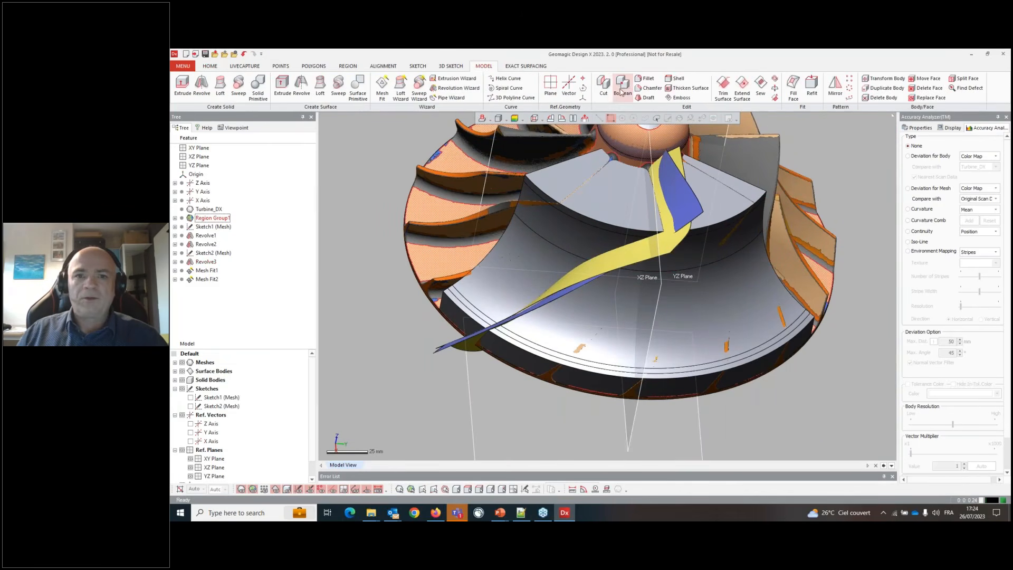
{"action": "left_click", "coordinate": [604, 87]}
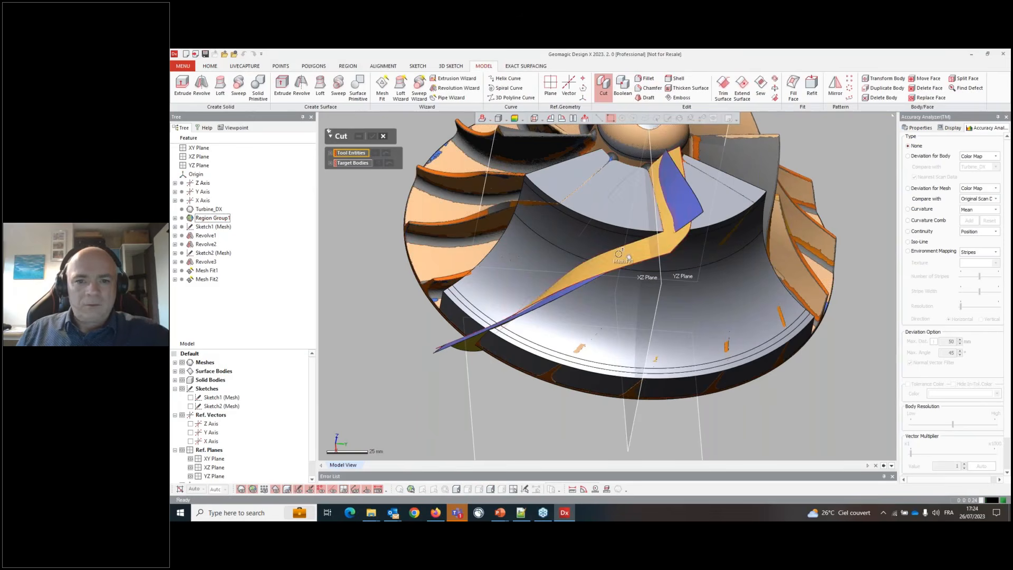
{"action": "left_click", "coordinate": [564, 291]}
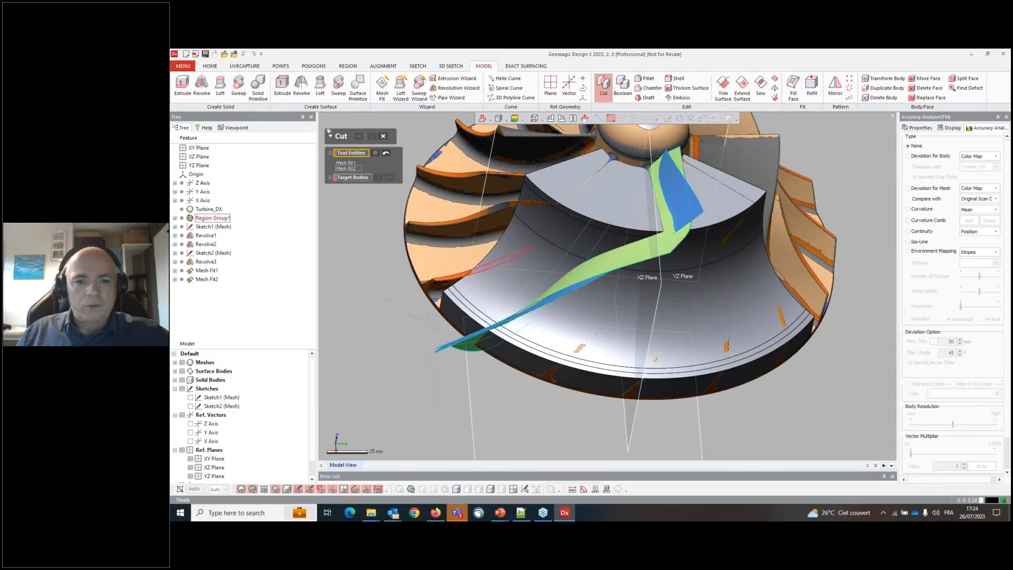
{"action": "left_click", "coordinate": [340, 178]}
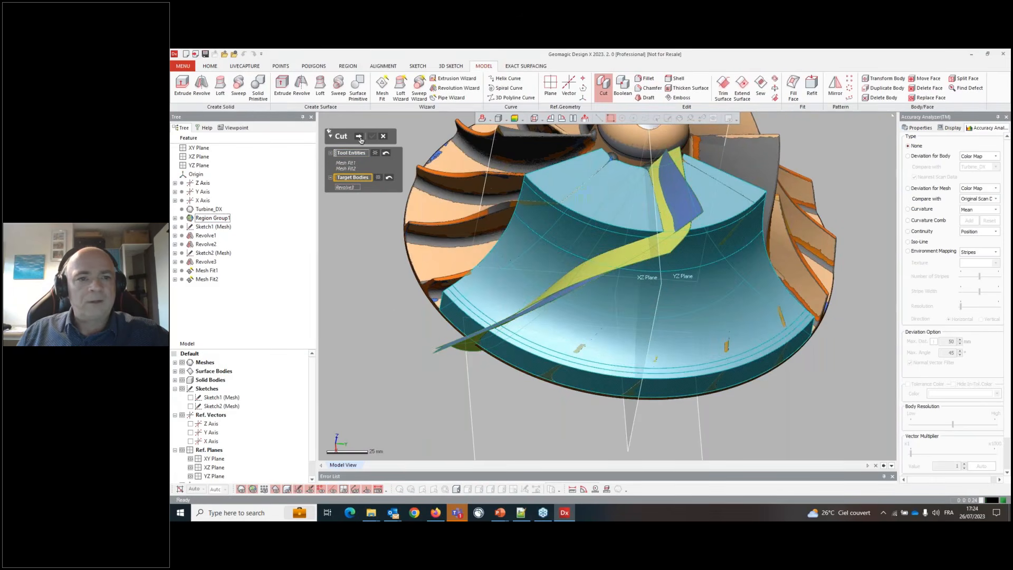
{"action": "left_click", "coordinate": [361, 138]}
{"action": "scroll", "coordinate": [572, 265], "scroll_direction": "up", "scroll_amount": 5}
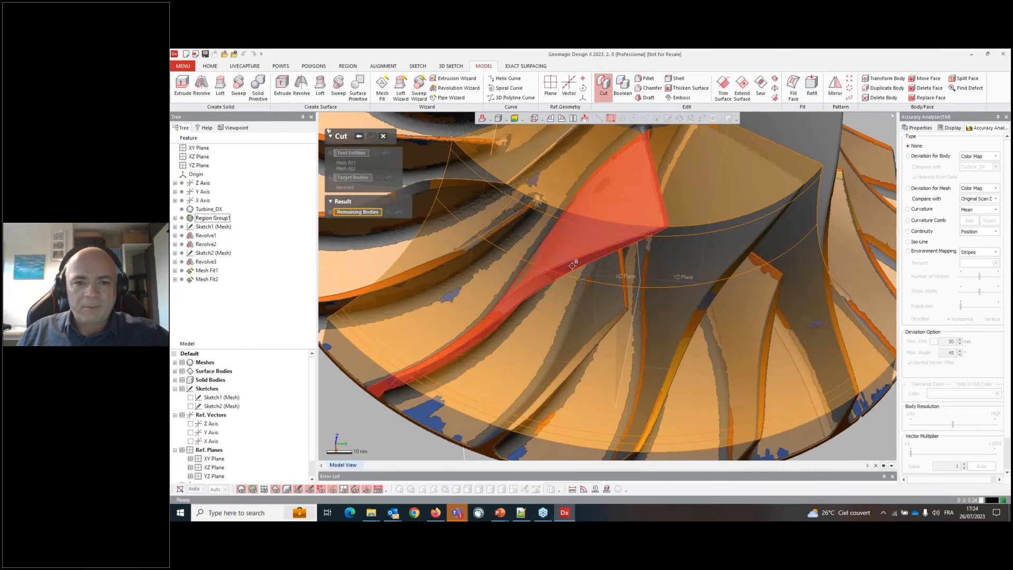
{"action": "left_click", "coordinate": [572, 266]}
{"action": "left_click", "coordinate": [371, 136]}
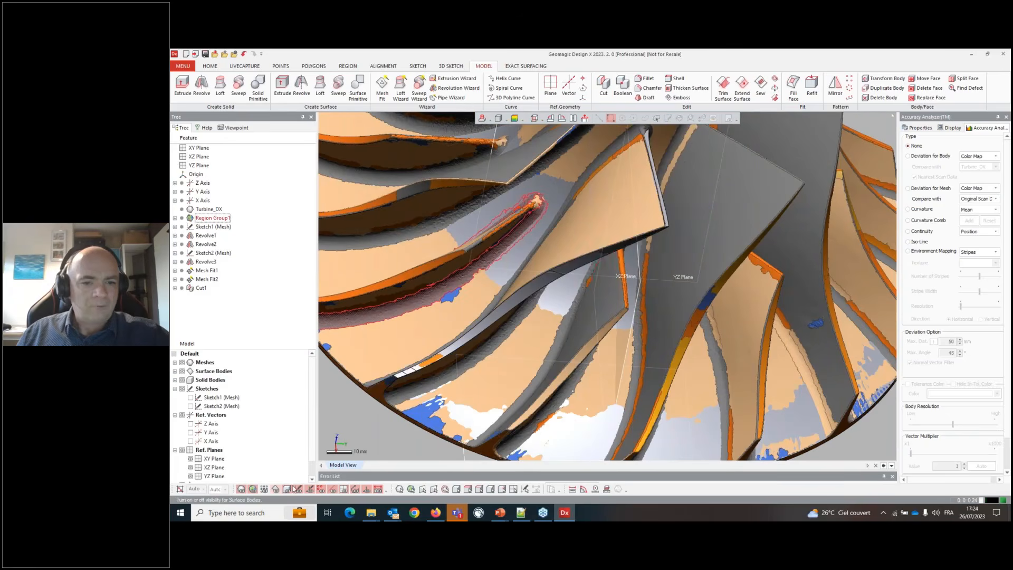
- Hide the mesh and surface bodies and zoom in to inspect the cut blade's tip
{"action": "scroll", "coordinate": [612, 301], "scroll_direction": "down", "scroll_amount": 5}
{"action": "right_click_drag", "start_coordinate": [612, 301], "coordinate": [649, 264]}
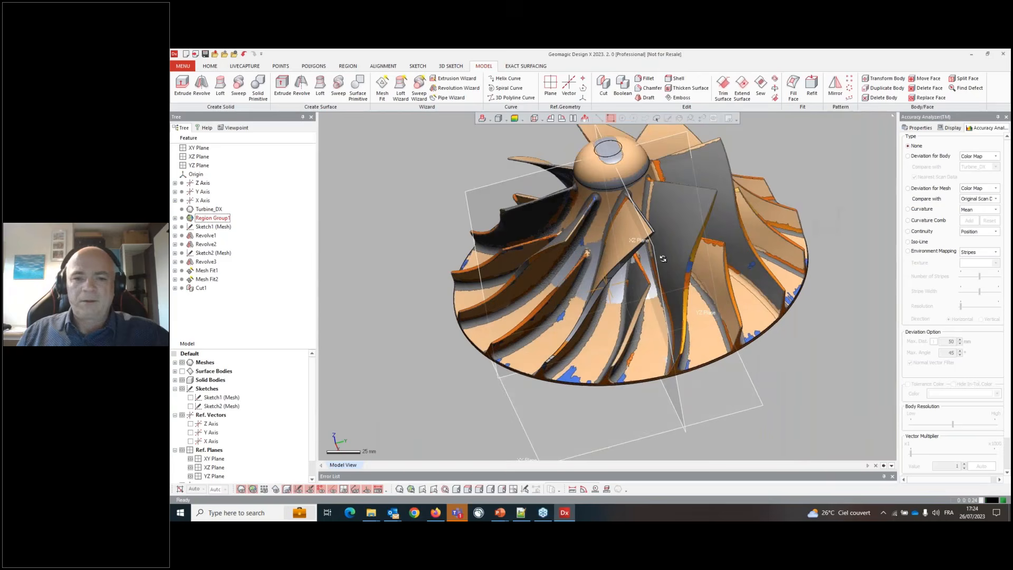
{"action": "left_click", "coordinate": [245, 491]}
{"action": "left_click", "coordinate": [252, 490]}
{"action": "scroll", "coordinate": [636, 211], "scroll_direction": "up", "scroll_amount": 5}
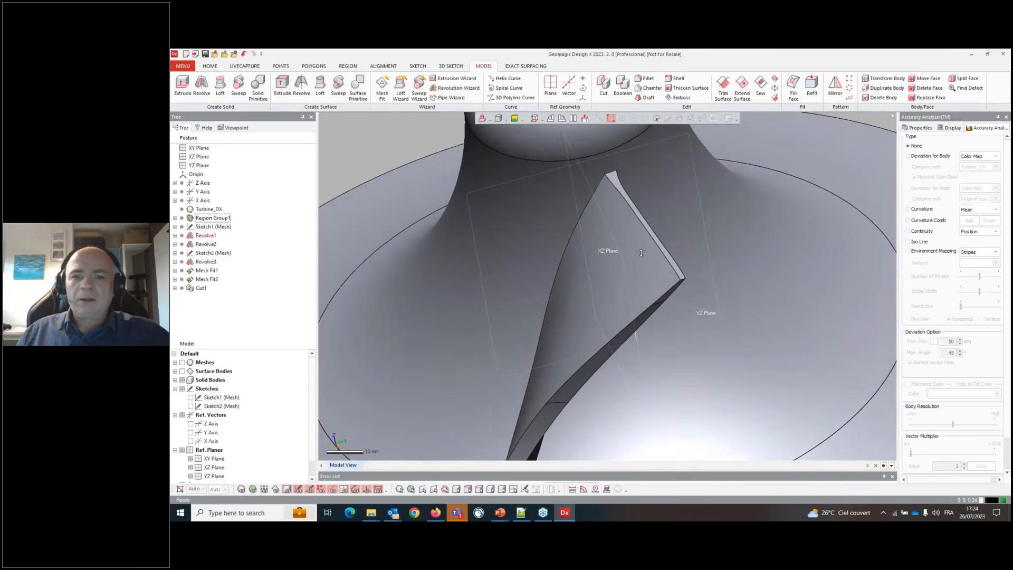
{"action": "right_click_drag", "start_coordinate": [639, 248], "coordinate": [624, 217]}
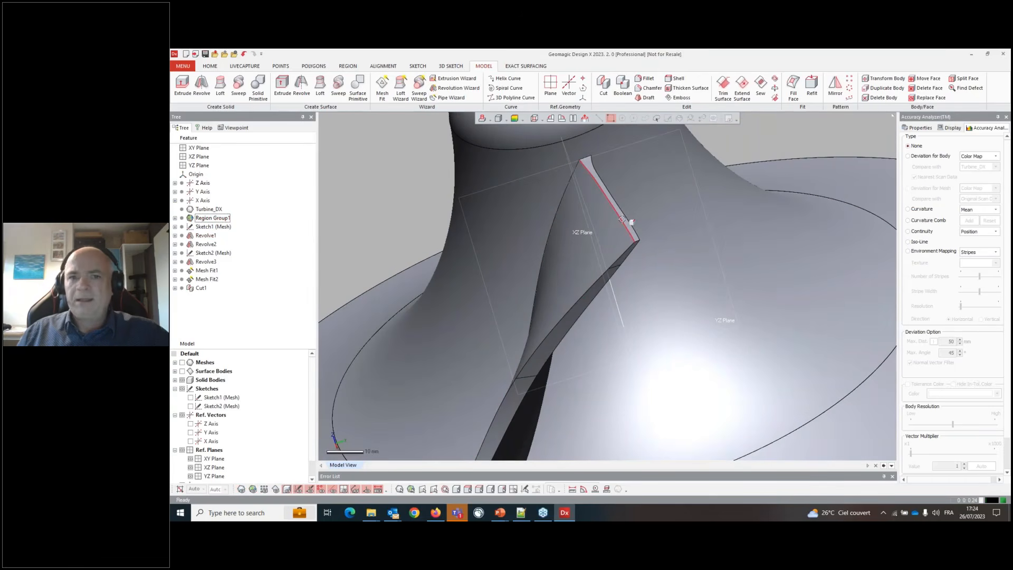
- Apply a Full Face Fillet to the blade tip, picking the two side faces and the tip face between them
{"action": "left_click", "coordinate": [646, 79]}
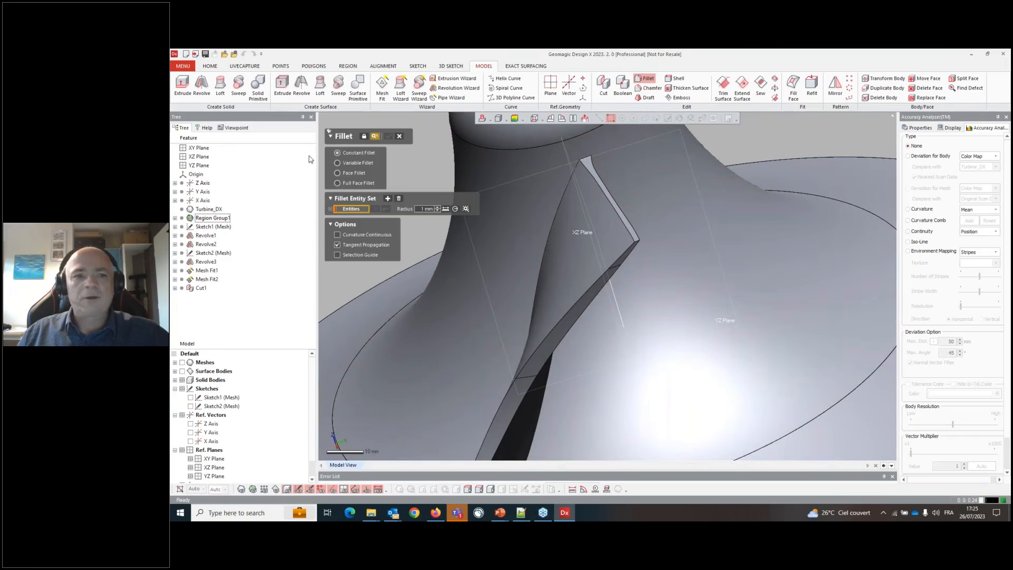
{"action": "left_click", "coordinate": [353, 184]}
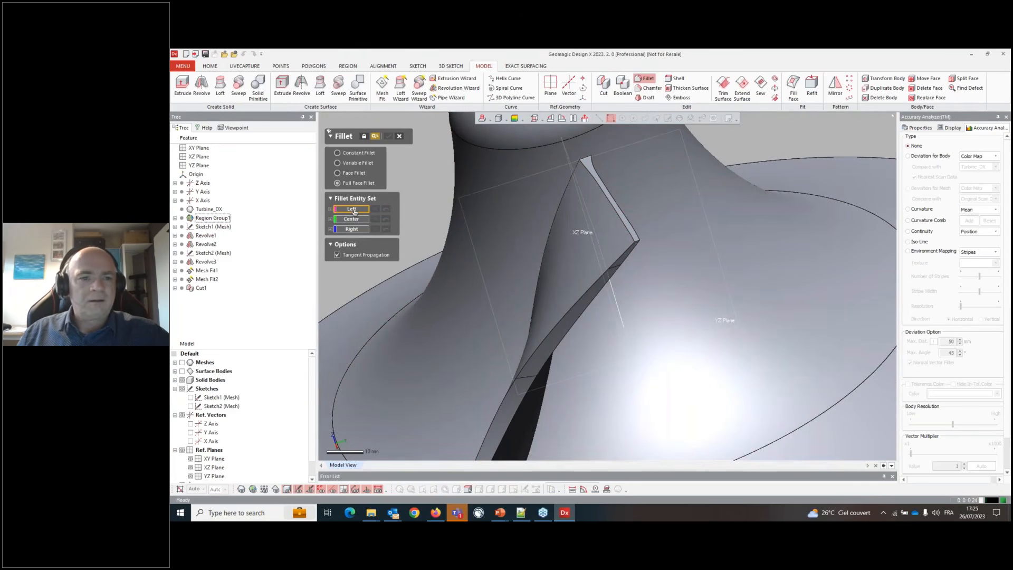
{"action": "left_click", "coordinate": [587, 219]}
{"action": "left_click", "coordinate": [358, 229]}
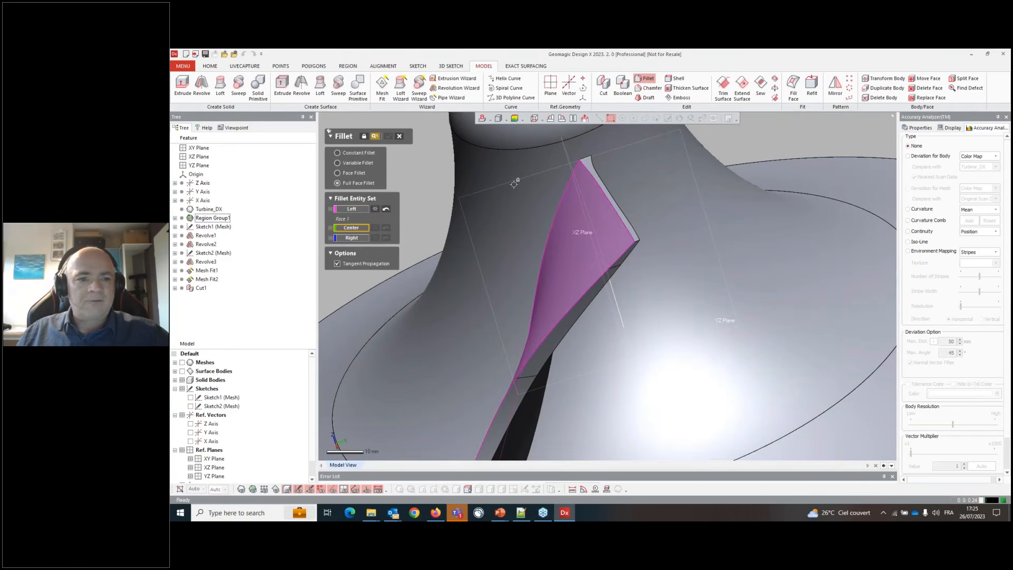
{"action": "left_click", "coordinate": [596, 166]}
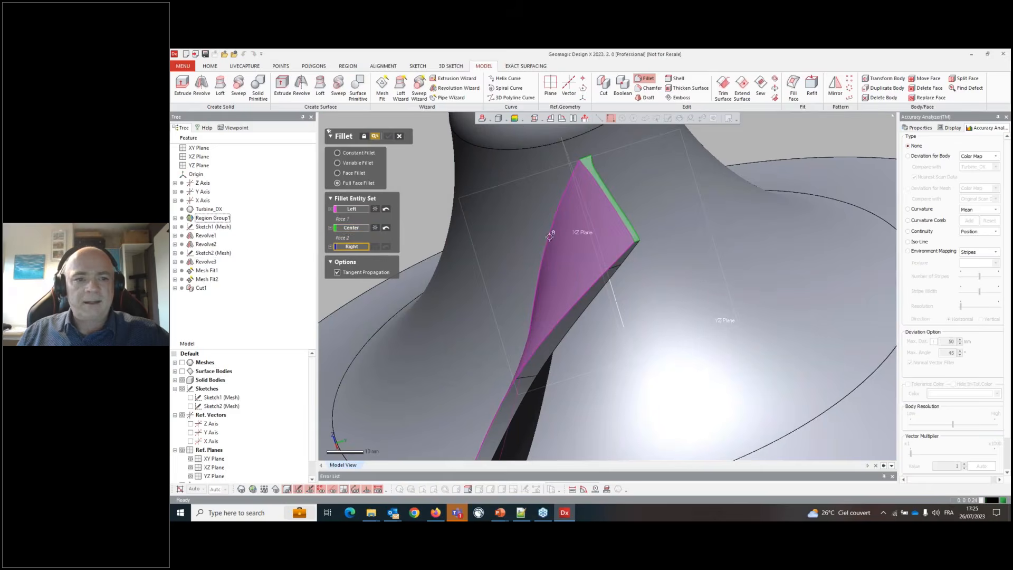
{"action": "right_click_drag", "start_coordinate": [550, 236], "coordinate": [356, 246]}
{"action": "left_click", "coordinate": [423, 248]}
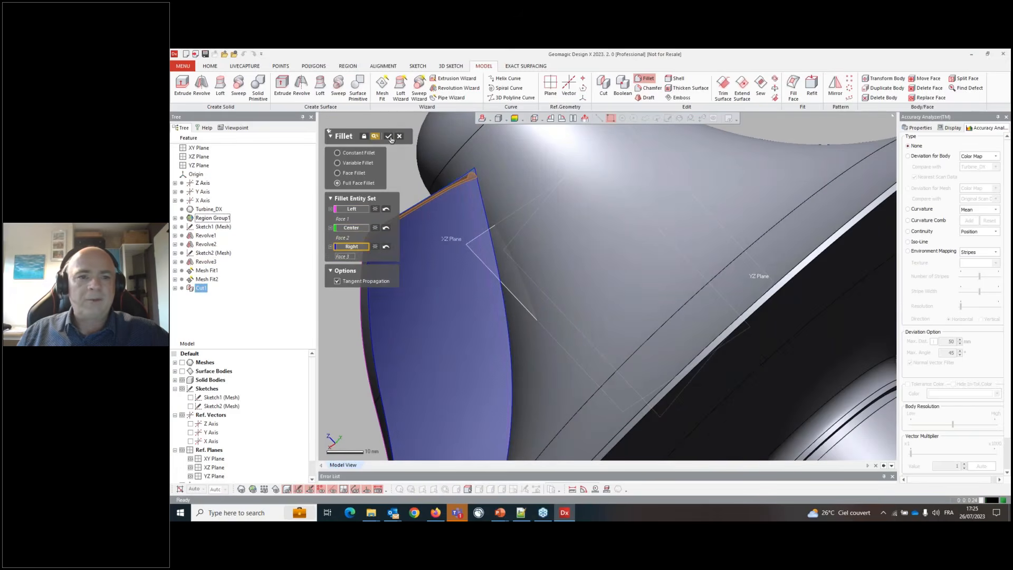
{"action": "left_click", "coordinate": [389, 136]}
- Show the mesh again and orbit around the filleted blade to compare it with the scan
{"action": "right_click_drag", "start_coordinate": [533, 248], "coordinate": [565, 310]}
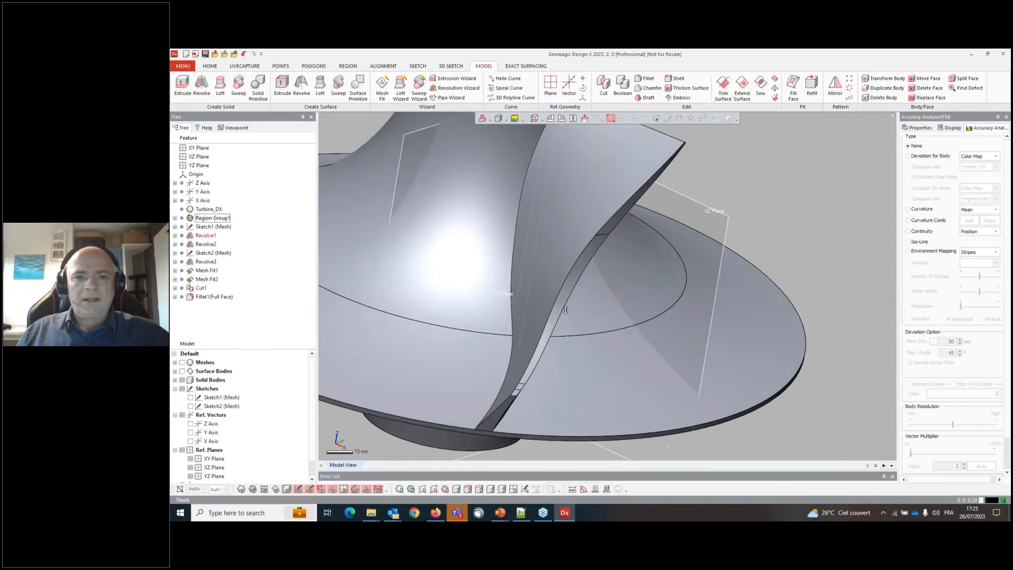
{"action": "scroll", "coordinate": [565, 310], "scroll_direction": "down", "scroll_amount": 5}
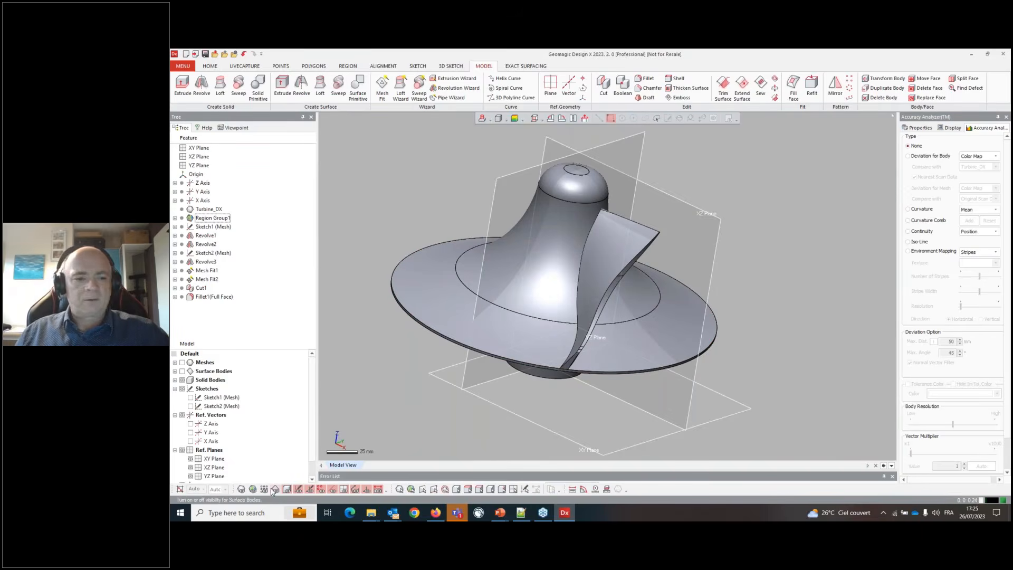
{"action": "left_click", "coordinate": [241, 489]}
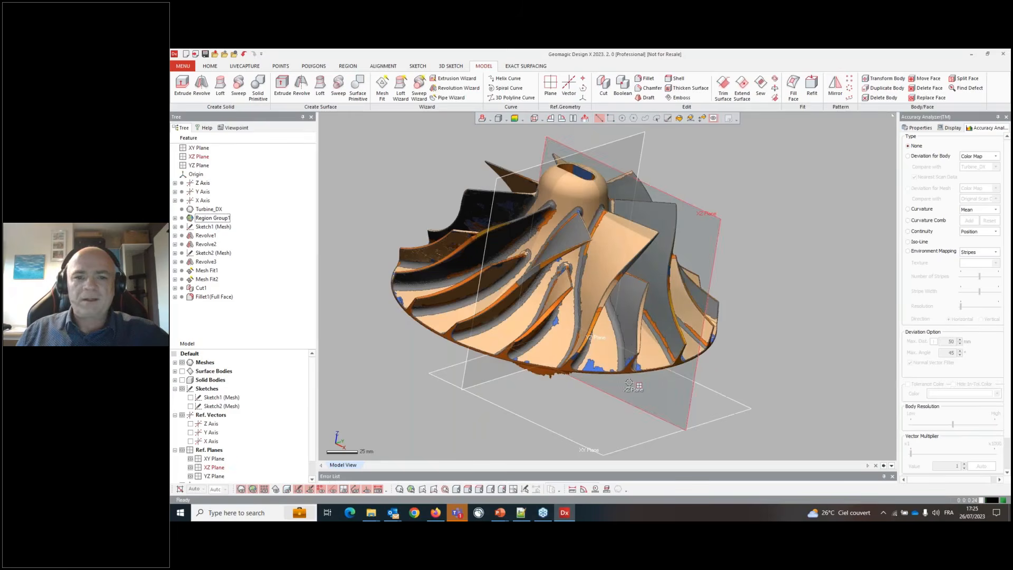
{"action": "right_click_drag", "start_coordinate": [629, 382], "coordinate": [568, 262]}
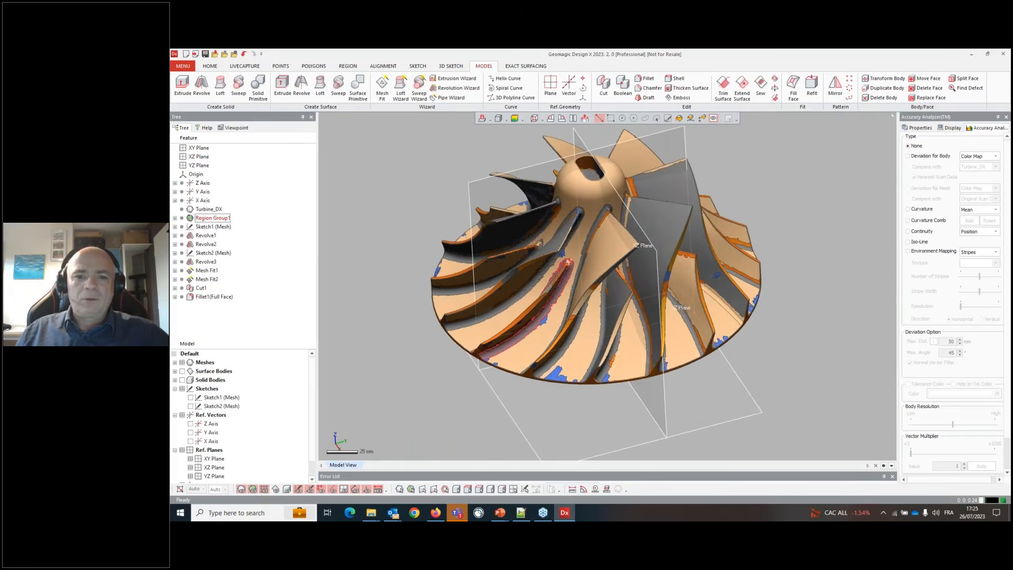
{"action": "right_click_drag", "start_coordinate": [586, 337], "coordinate": [500, 360]}
- Create a rotational Mesh Sketch about the Z Axis with the XZ Plane as base plane, adjusting the section angle
{"action": "left_click", "coordinate": [211, 66]}
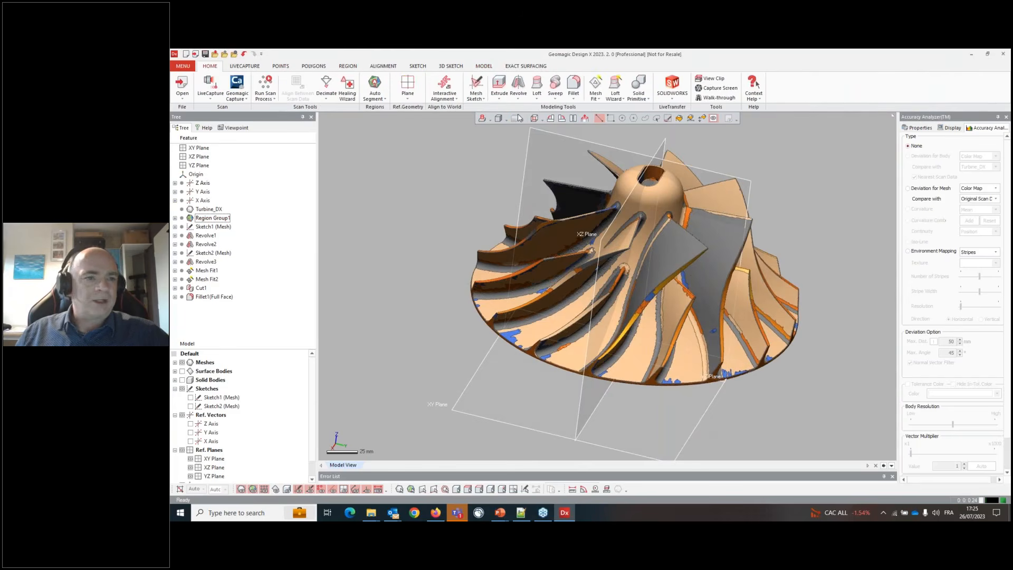
{"action": "left_click", "coordinate": [474, 93]}
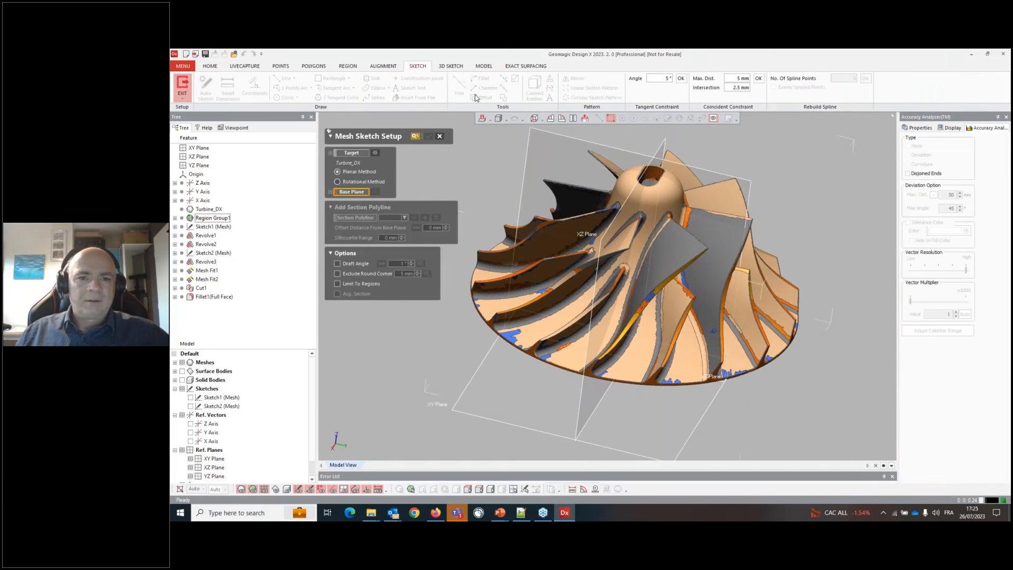
{"action": "left_click", "coordinate": [368, 182]}
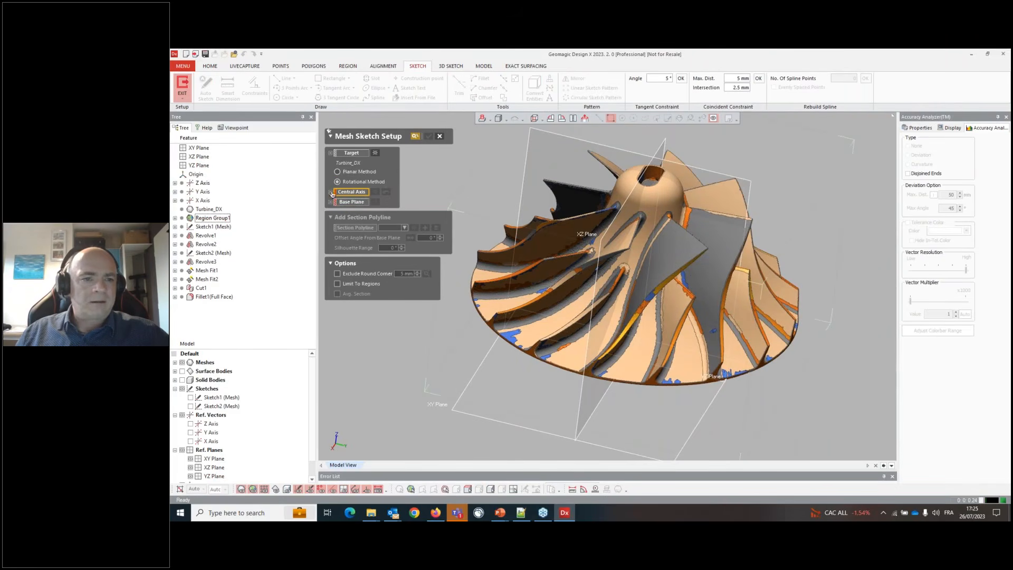
{"action": "left_click", "coordinate": [202, 183]}
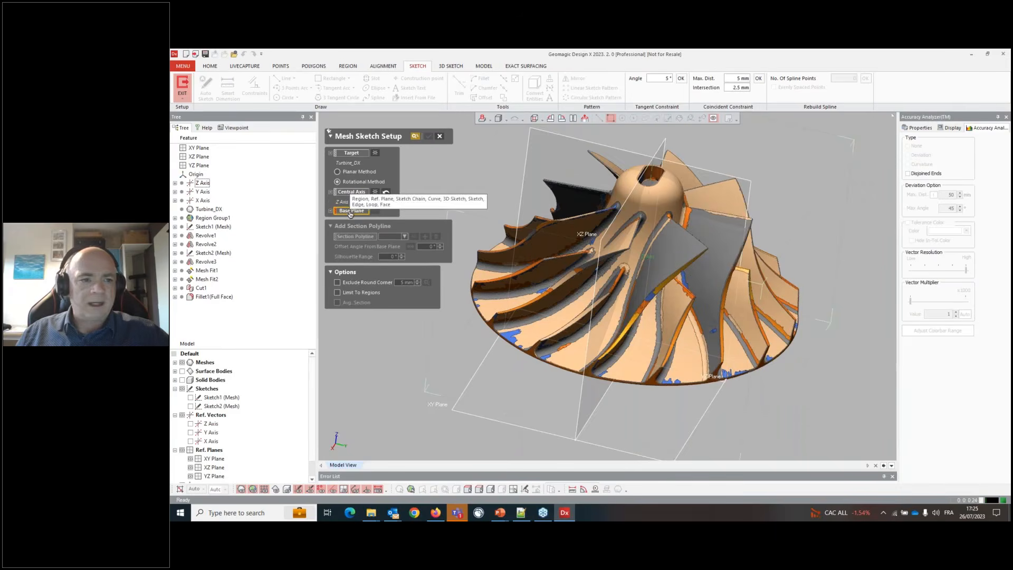
{"action": "left_click", "coordinate": [575, 242]}
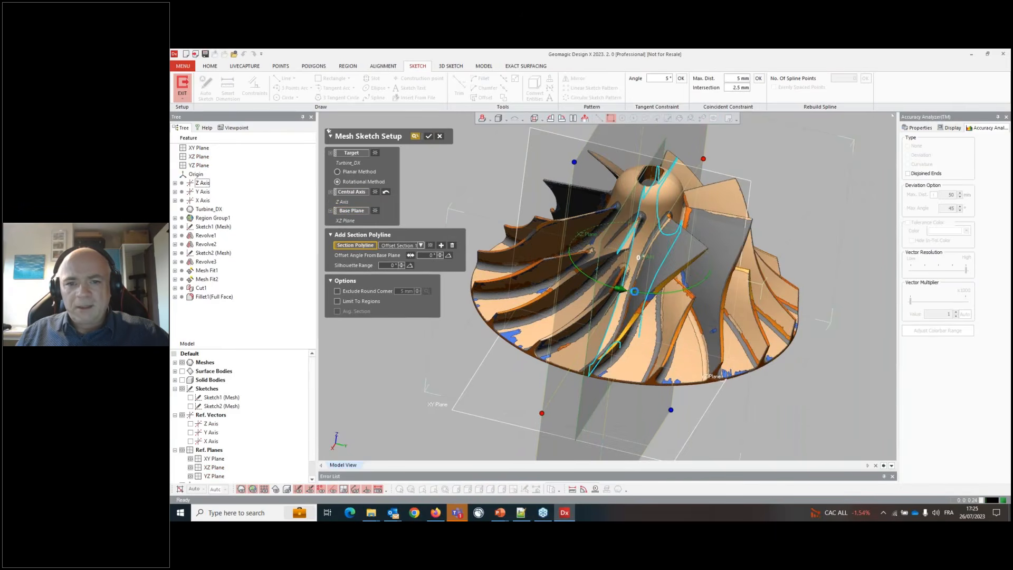
{"action": "left_click_drag", "start_coordinate": [621, 289], "coordinate": [602, 318]}
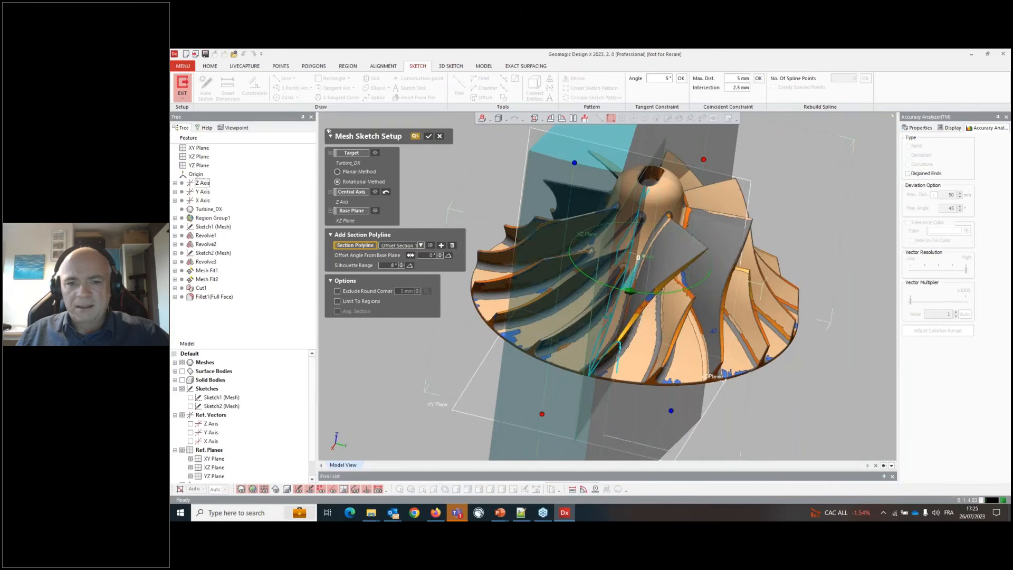
{"action": "right_click_drag", "start_coordinate": [614, 320], "coordinate": [587, 305]}
{"action": "scroll", "coordinate": [588, 305], "scroll_direction": "up", "scroll_amount": 4}
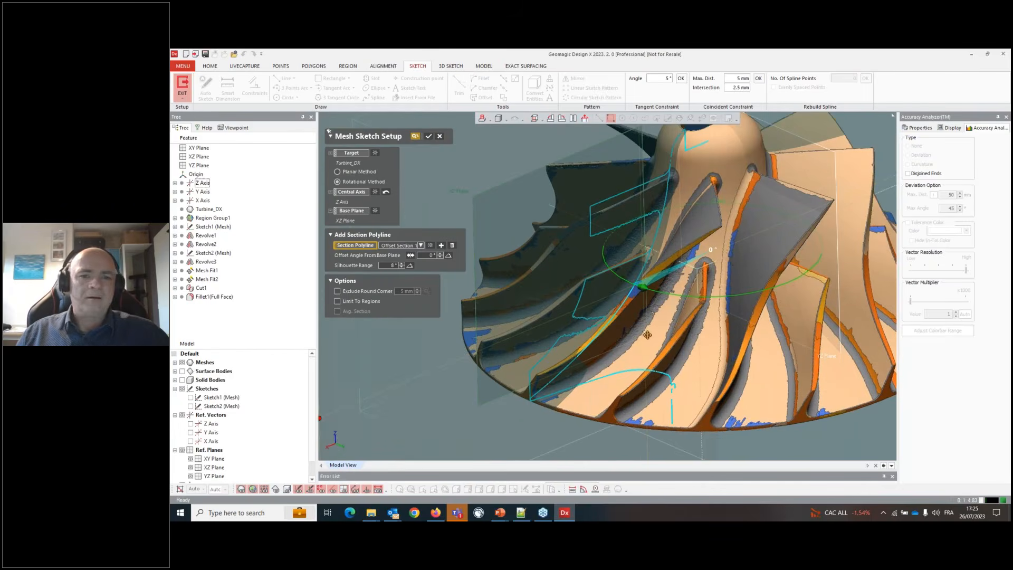
{"action": "left_click", "coordinate": [428, 136]}
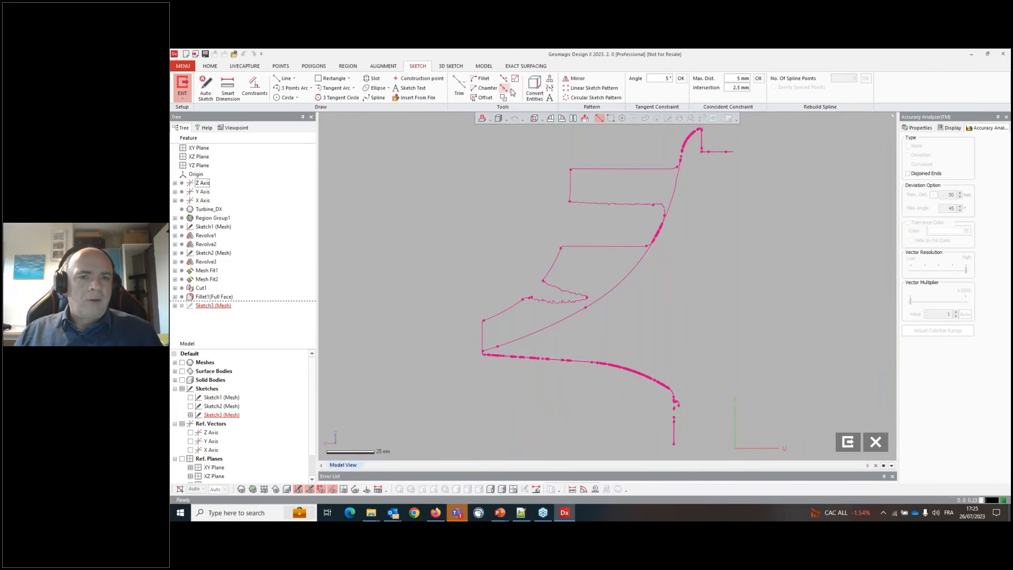
- Convert the Sketch2 (Mesh) profile entities into the new sketch
{"action": "left_click", "coordinate": [534, 88]}
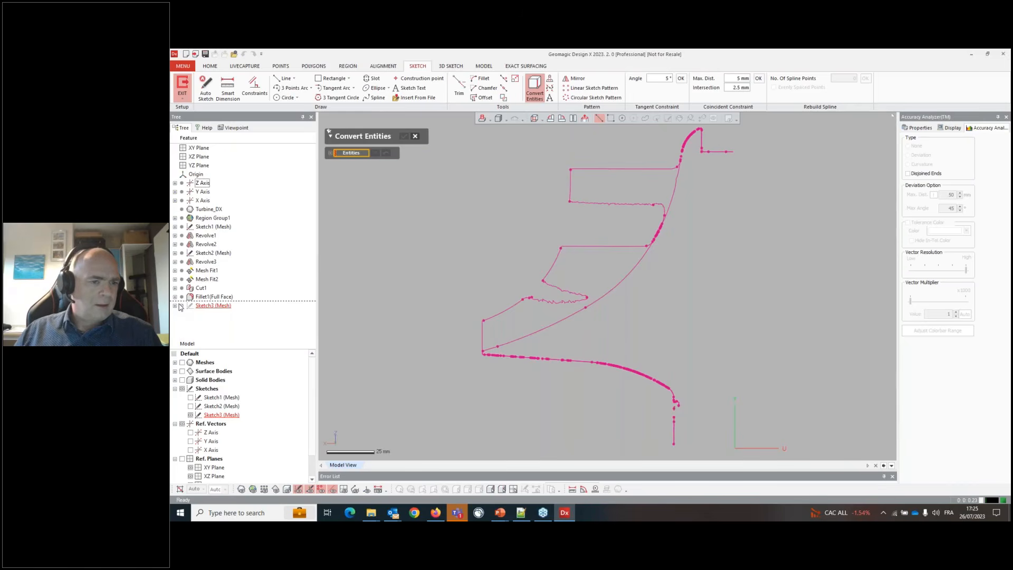
{"action": "left_click", "coordinate": [221, 406]}
{"action": "left_click", "coordinate": [403, 137]}
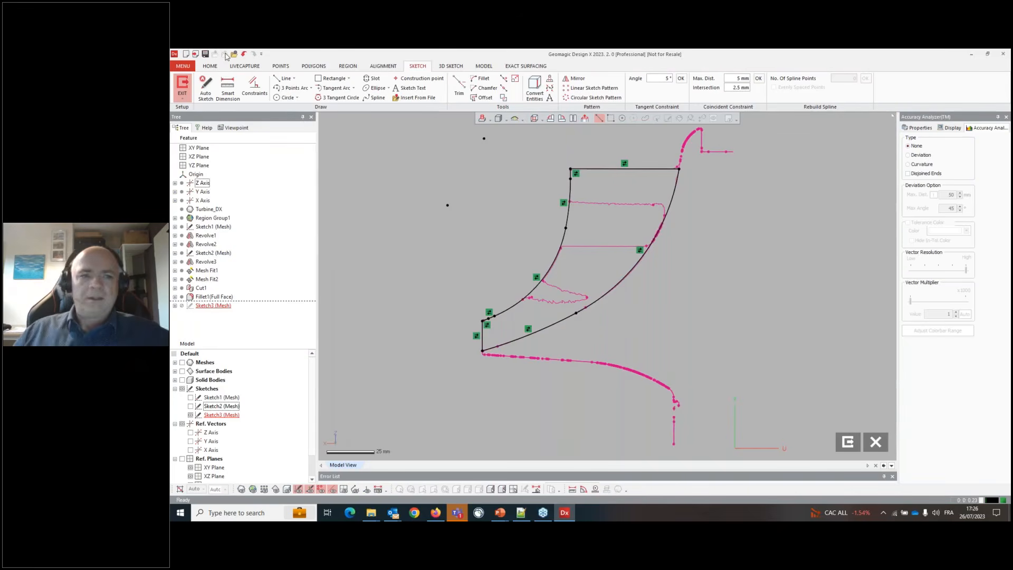
- Draw a line fitted to the horizontal polyline segment across the middle of the profile
{"action": "left_click", "coordinate": [285, 78]}
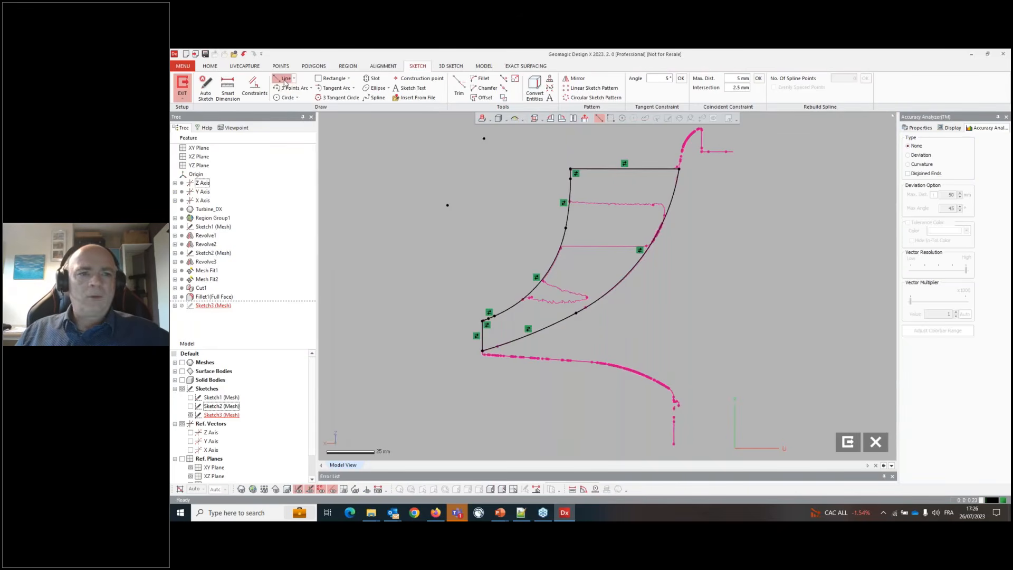
{"action": "left_click", "coordinate": [600, 246]}
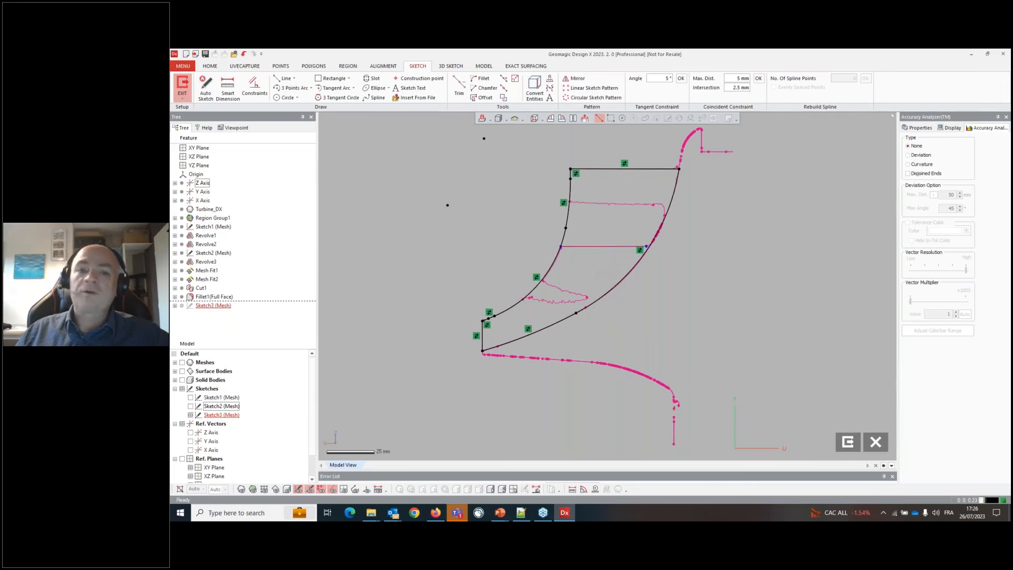
{"action": "right_click", "coordinate": [605, 246]}
{"action": "left_click", "coordinate": [619, 227]}
{"action": "left_click", "coordinate": [521, 259]}
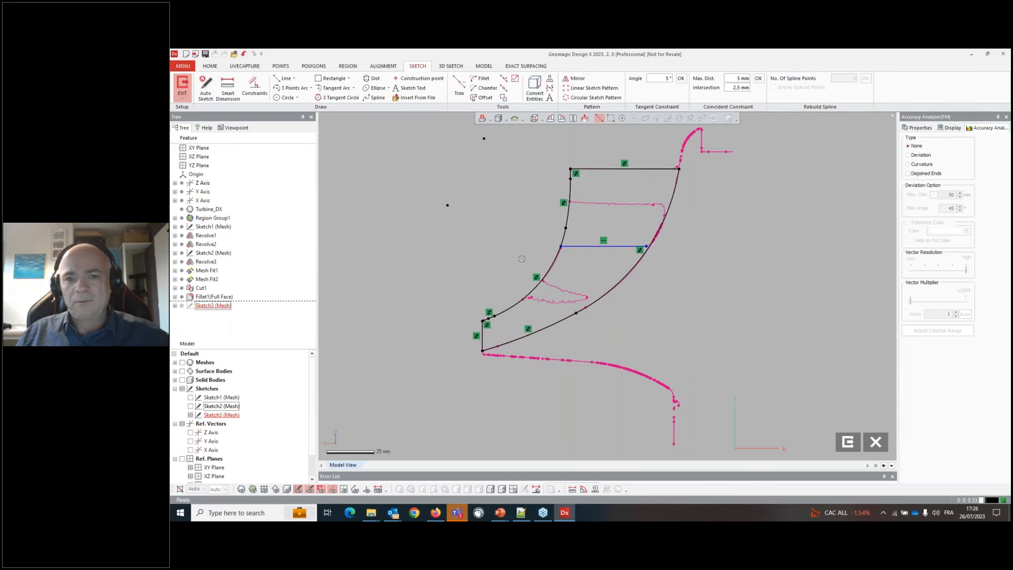
- Trim away the profile portion above the new line and exit the sketch
{"action": "left_click", "coordinate": [459, 87]}
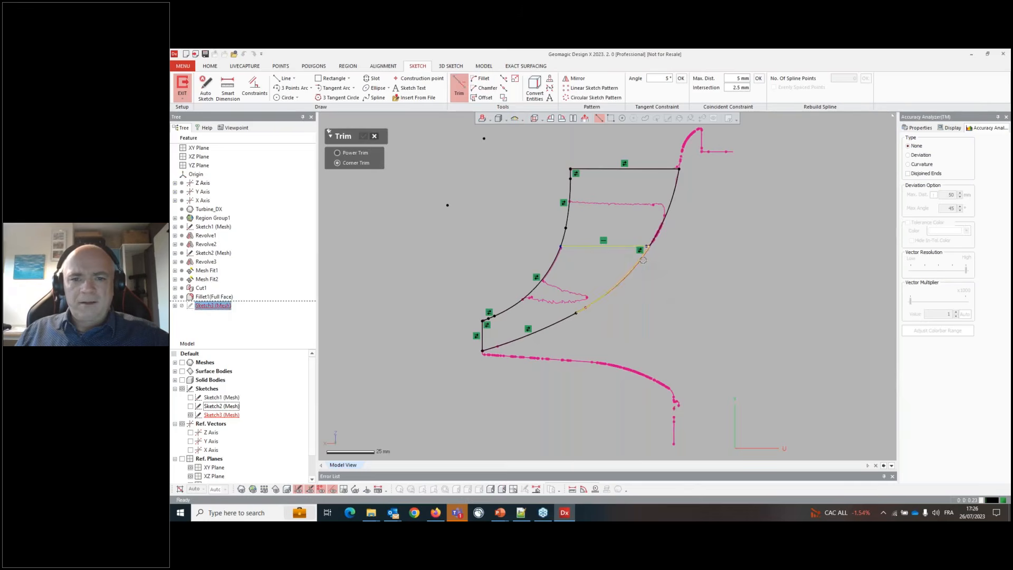
{"action": "left_click", "coordinate": [627, 244]}
{"action": "left_click", "coordinate": [551, 256]}
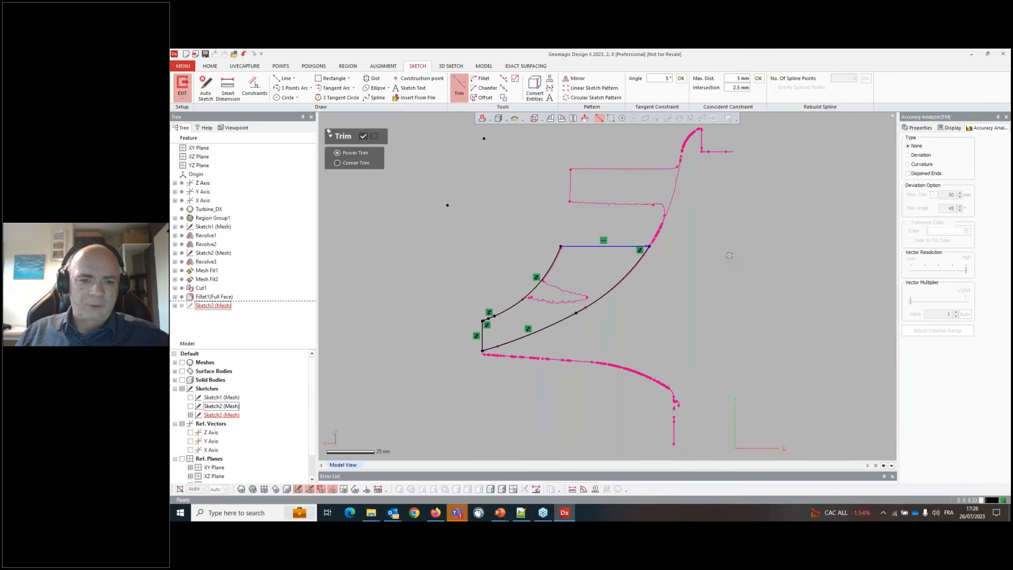
{"action": "left_click", "coordinate": [364, 136]}
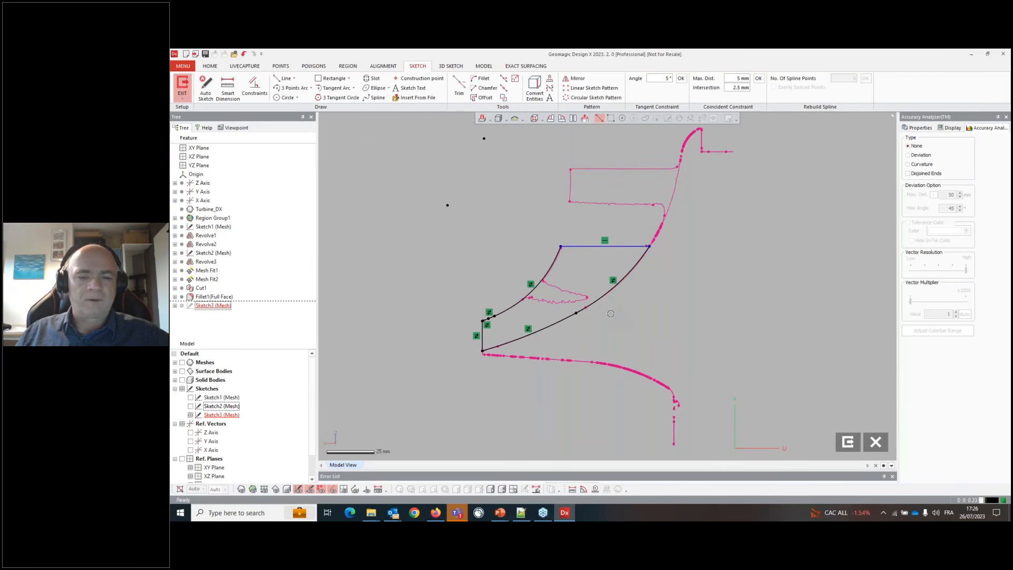
{"action": "left_click", "coordinate": [182, 84]}
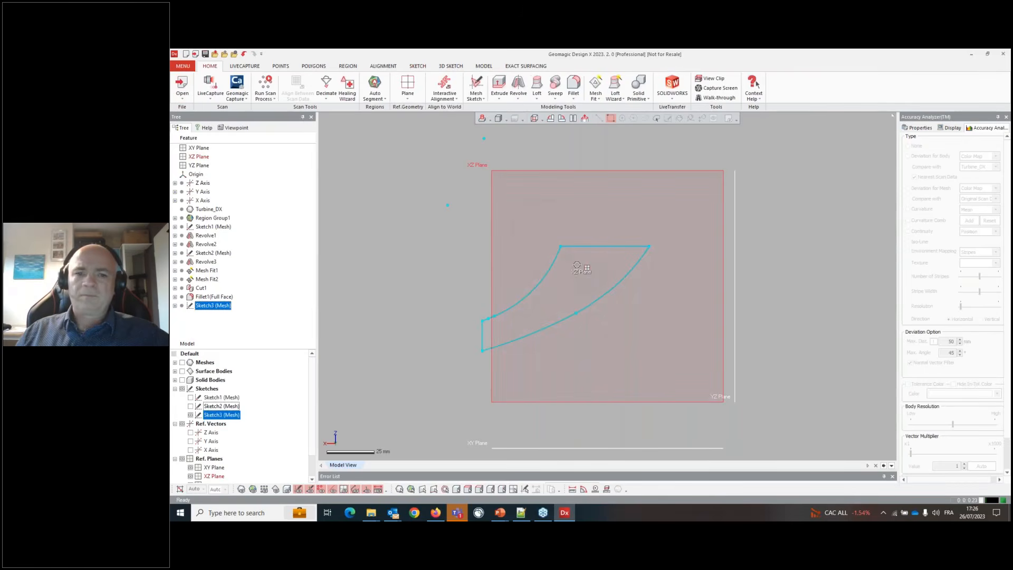
- Revolve the Sketch3 (Mesh) profile about the Z Axis using the Mid Plane method with a 120° angle
{"action": "right_click", "coordinate": [555, 258]}
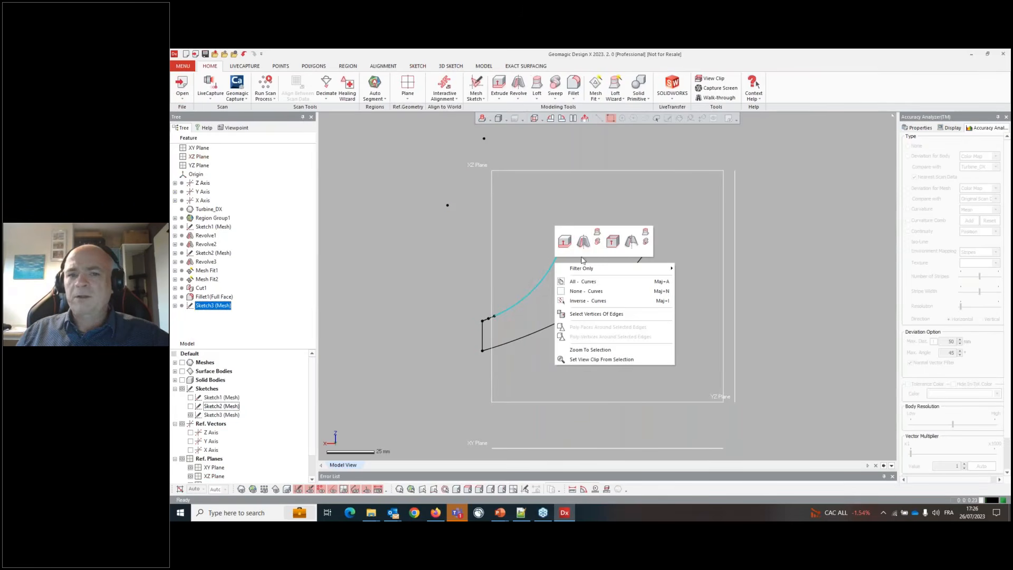
{"action": "left_click", "coordinate": [583, 241]}
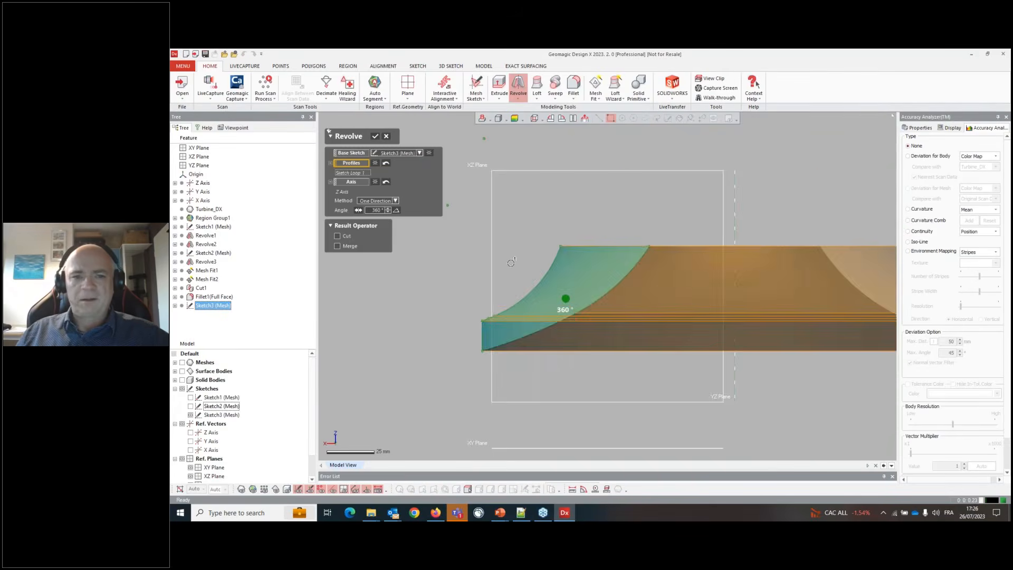
{"action": "left_click", "coordinate": [374, 201]}
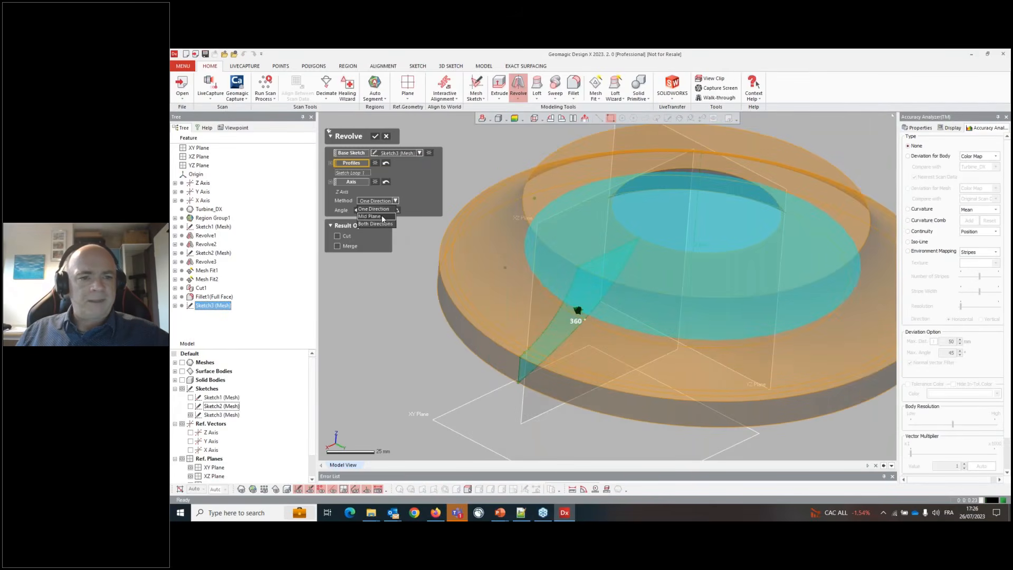
{"action": "left_click", "coordinate": [375, 211]}
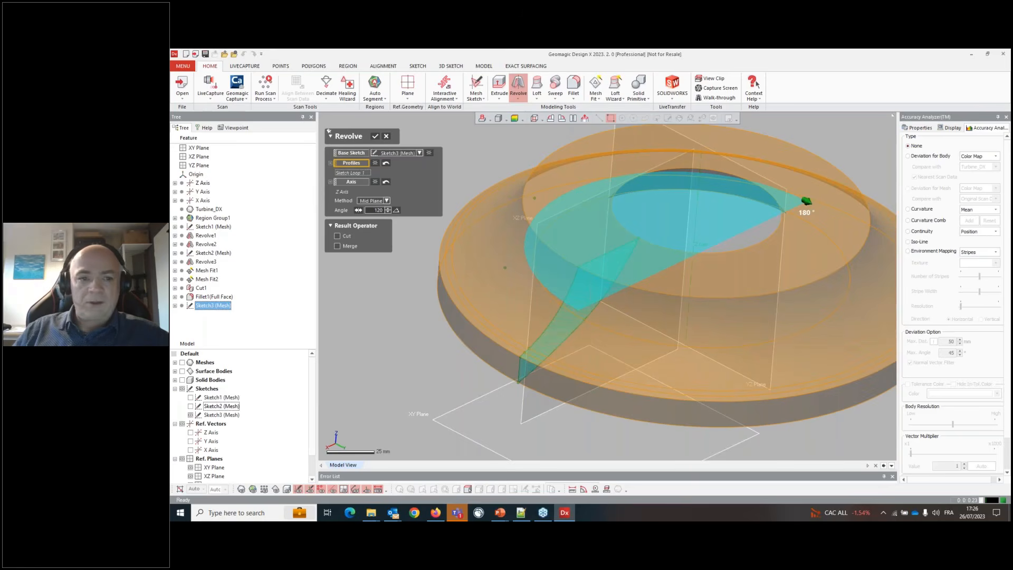
{"action": "key", "text": "Return"}
{"action": "left_click", "coordinate": [375, 137]}
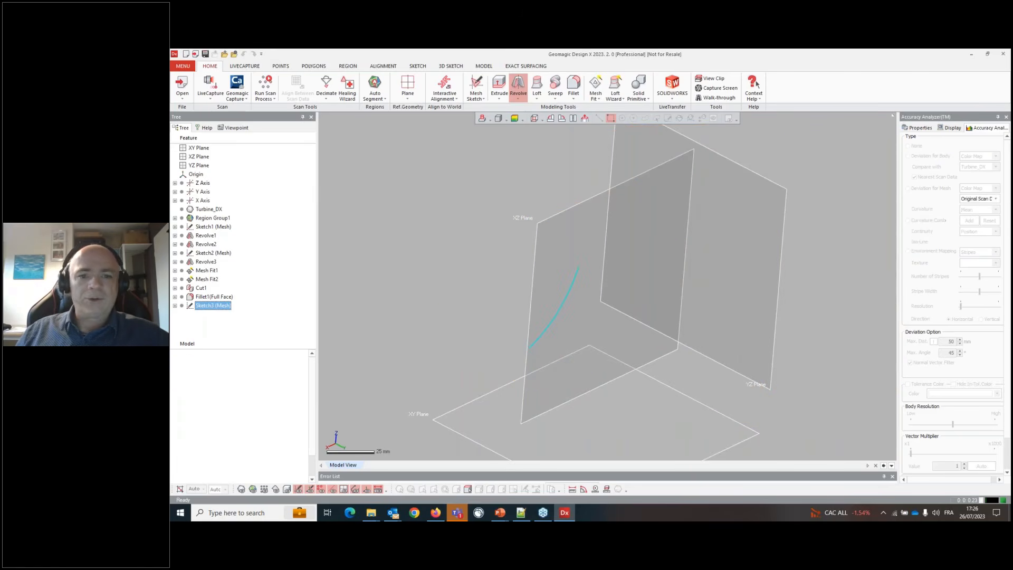
- Show only the new Revolve4 body, hiding the other solid bodies, and orbit to inspect it
{"action": "left_click", "coordinate": [286, 489]}
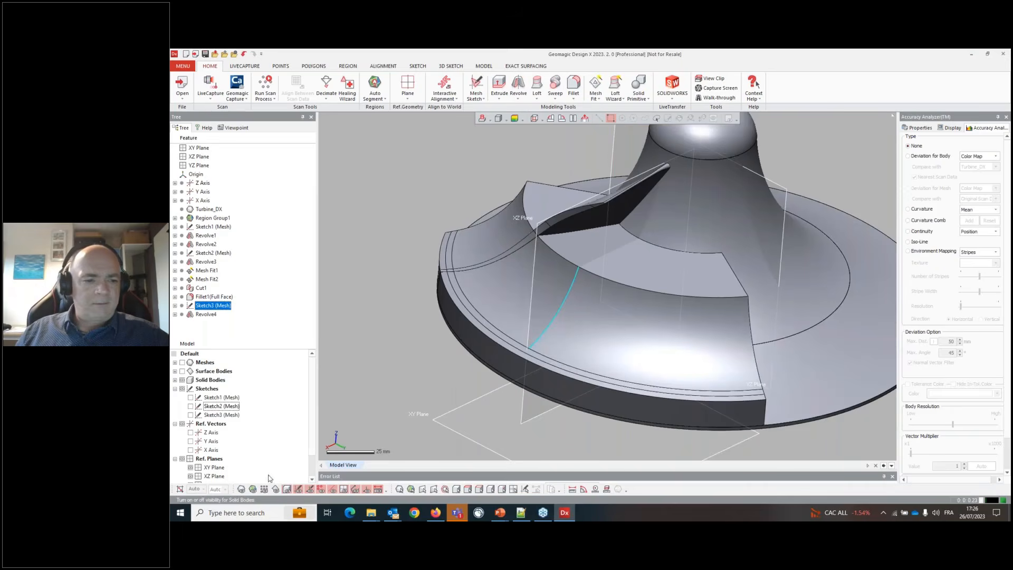
{"action": "left_click", "coordinate": [175, 380]}
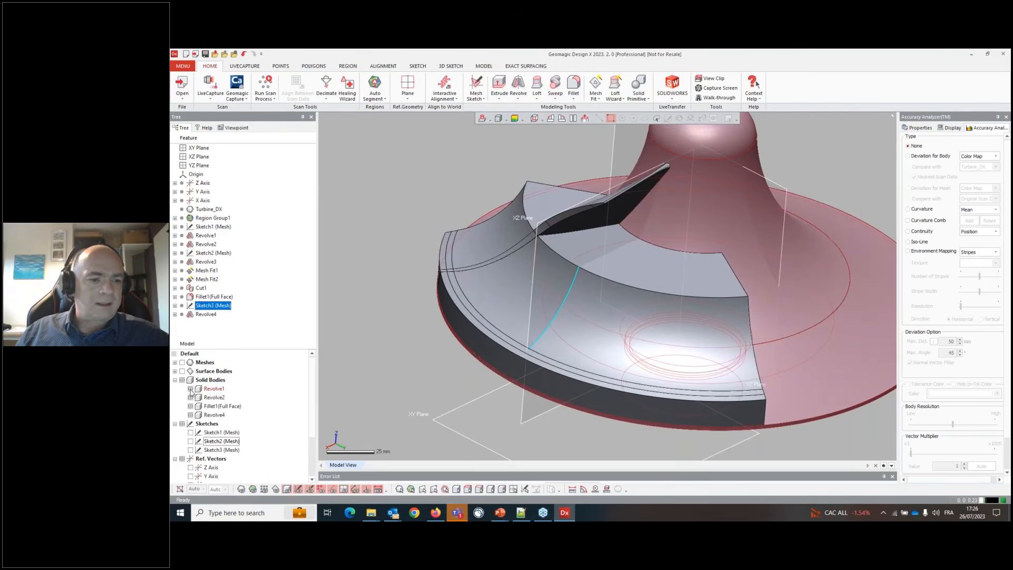
{"action": "left_click", "coordinate": [190, 397]}
{"action": "left_click", "coordinate": [191, 405]}
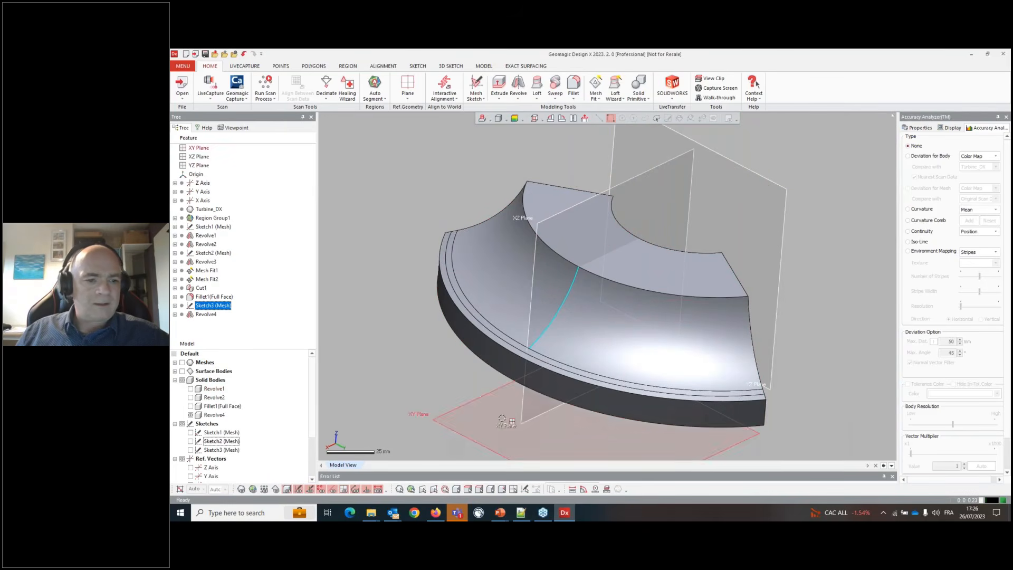
{"action": "right_click_drag", "start_coordinate": [677, 338], "coordinate": [532, 327]}
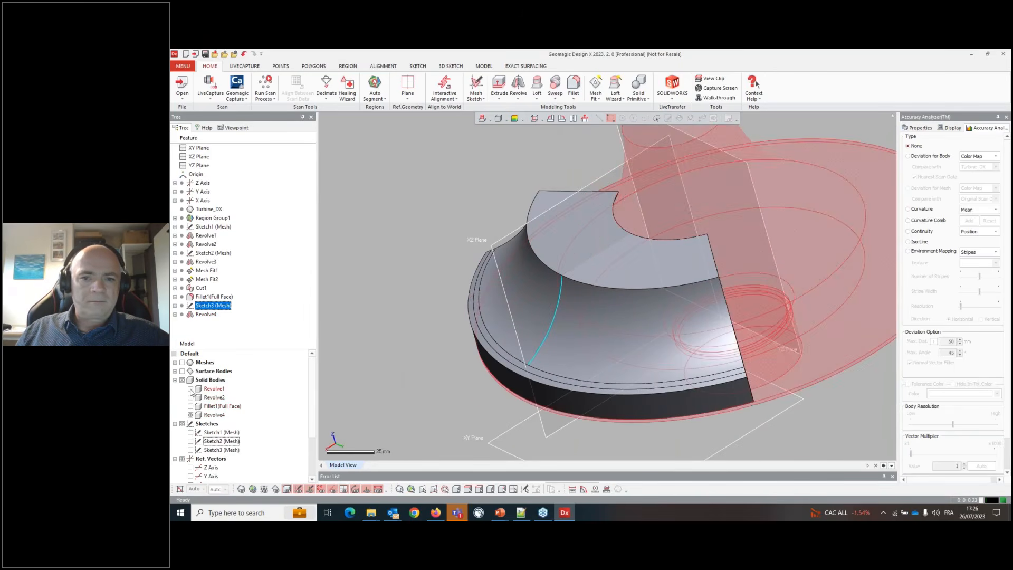
{"action": "right_click_drag", "start_coordinate": [622, 284], "coordinate": [595, 342]}
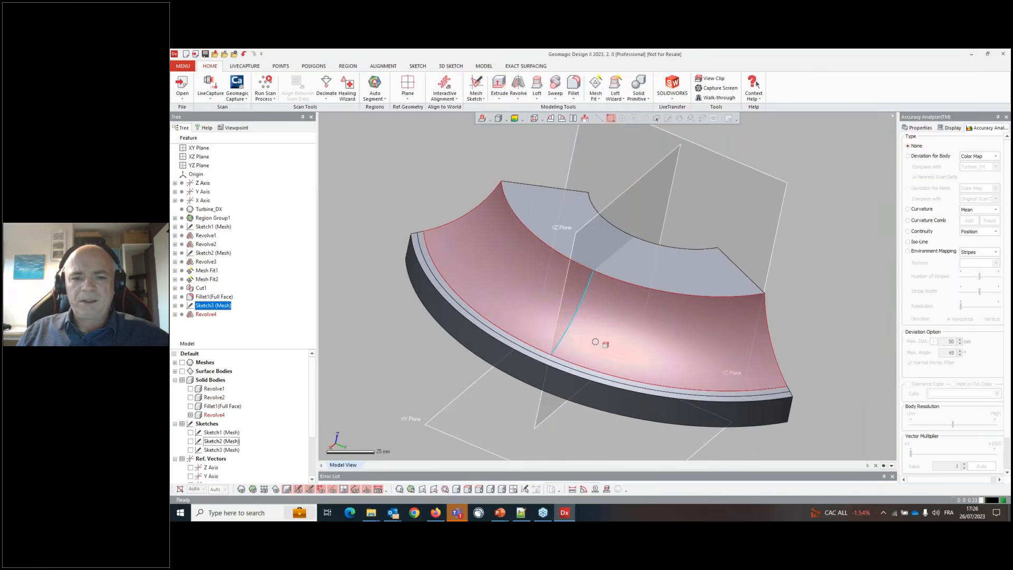
- Show the scan mesh and start a Mesh Fit on a blade face region, adjusting its extension handles
{"action": "left_click", "coordinate": [243, 490]}
{"action": "right_click_drag", "start_coordinate": [592, 201], "coordinate": [634, 365]}
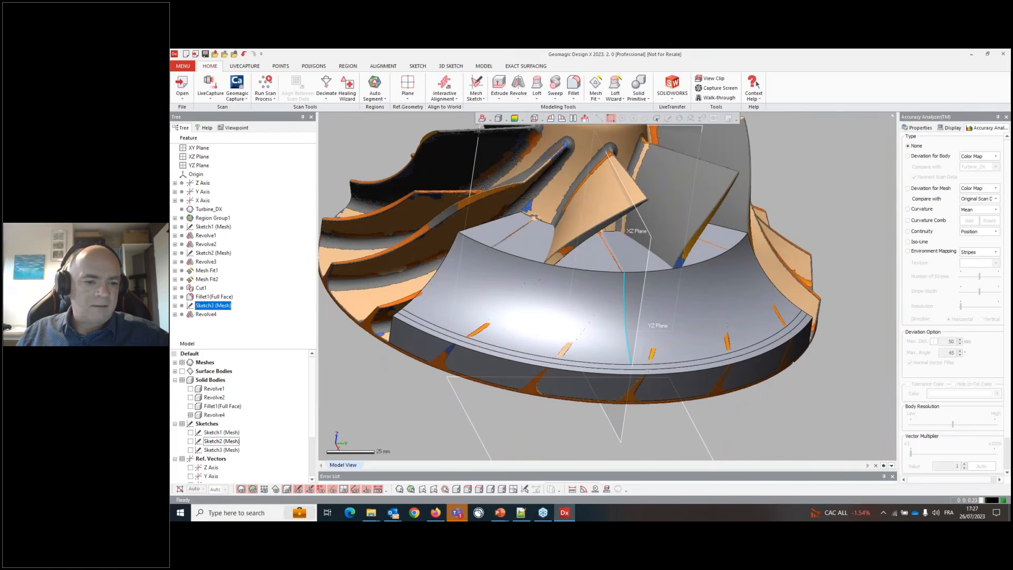
{"action": "left_click", "coordinate": [286, 489]}
{"action": "left_click", "coordinate": [596, 278]}
{"action": "right_click", "coordinate": [596, 278]}
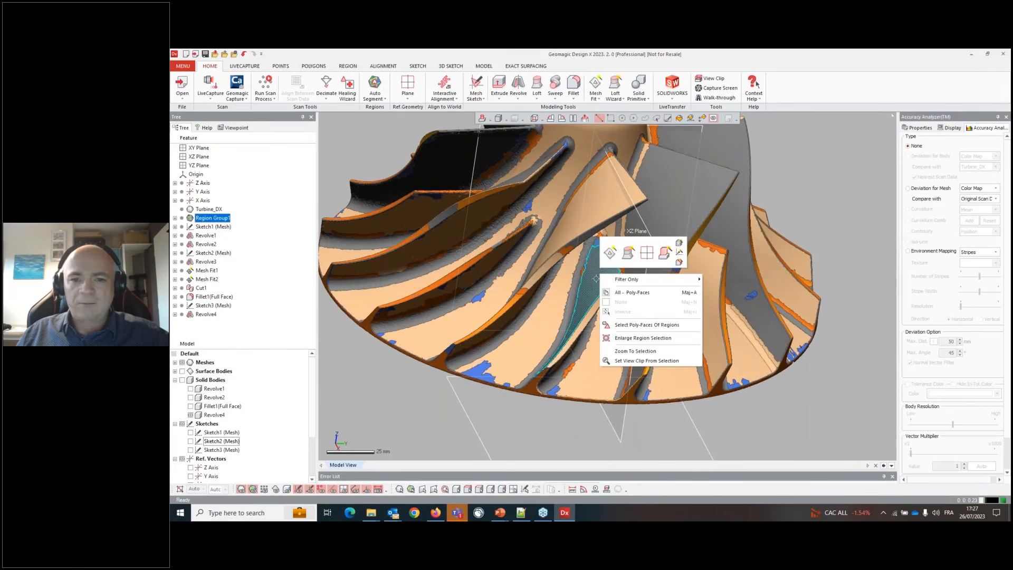
{"action": "left_click", "coordinate": [609, 252]}
{"action": "right_click_drag", "start_coordinate": [607, 274], "coordinate": [654, 267]}
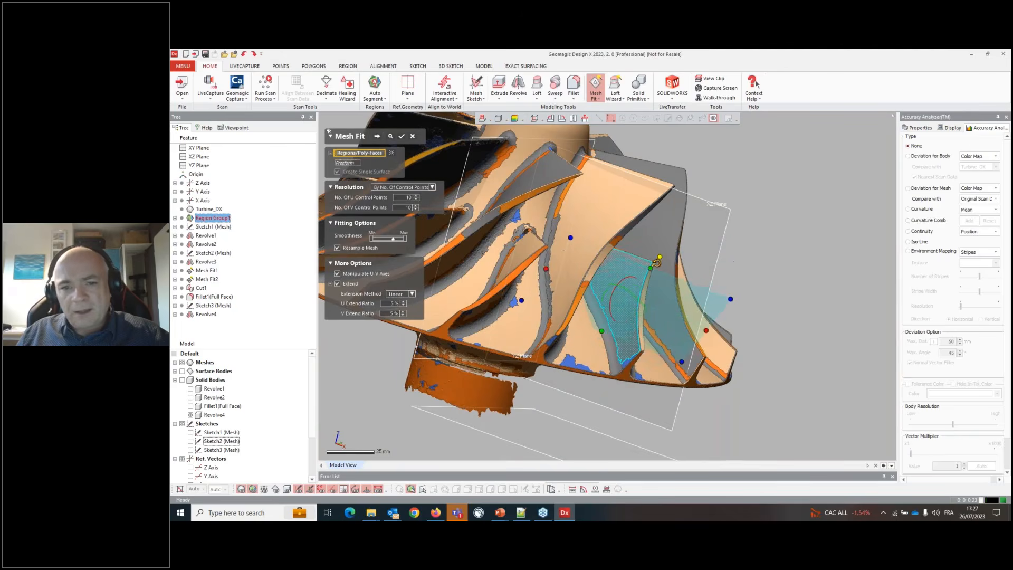
{"action": "left_click_drag", "start_coordinate": [658, 259], "coordinate": [655, 259]}
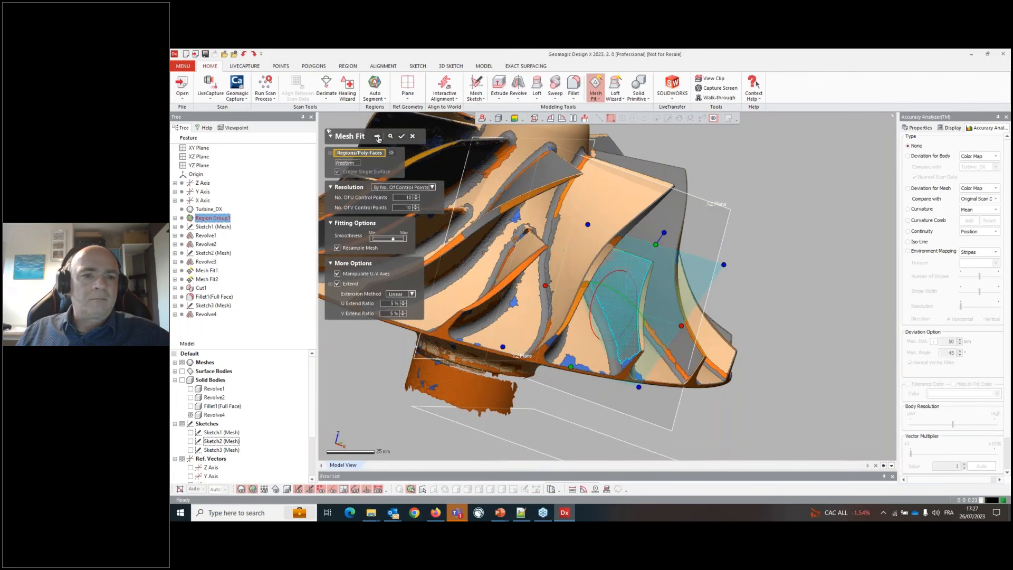
- Reshape the fitted surface's iso-line control net while checking body deviation, then confirm the Mesh Fit
{"action": "left_click", "coordinate": [378, 137]}
{"action": "mouse_move", "coordinate": [660, 346]}
{"action": "right_mouse_down"}
{"action": "mouse_move", "coordinate": [657, 336]}
{"action": "mouse_move", "coordinate": [659, 358]}
{"action": "right_mouse_up"}
{"action": "left_click", "coordinate": [920, 157]}
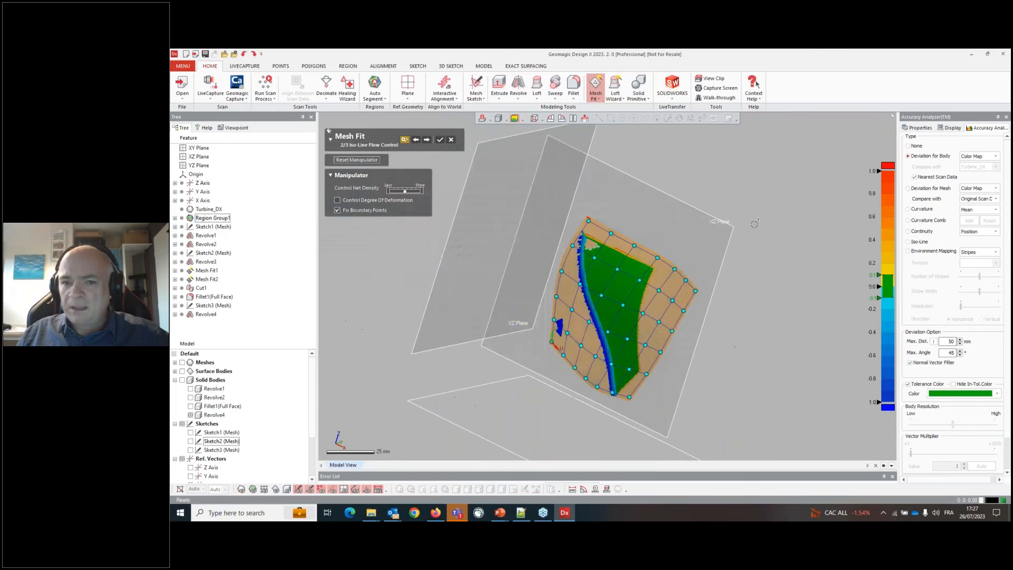
{"action": "right_click_drag", "start_coordinate": [628, 316], "coordinate": [633, 330]}
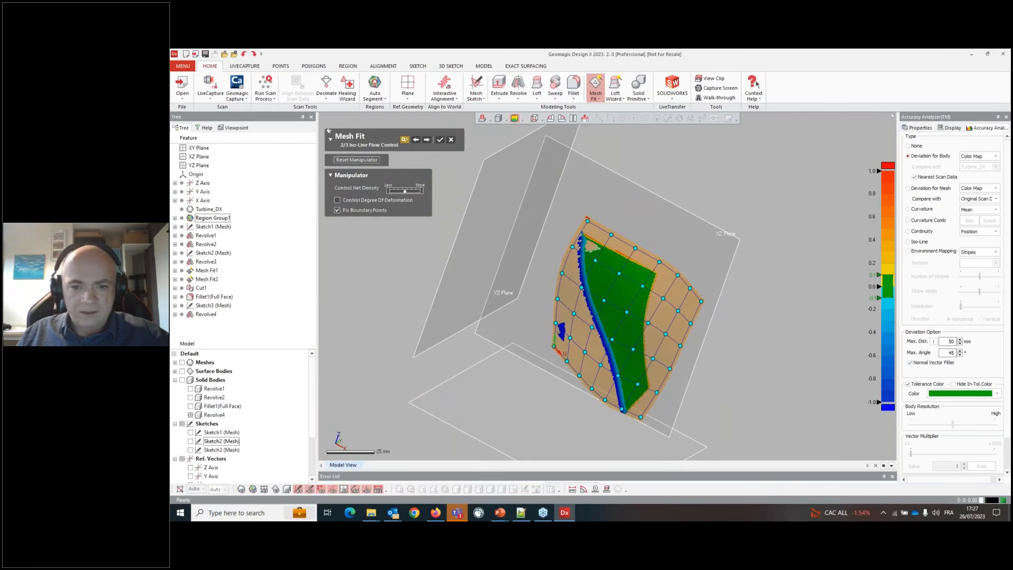
{"action": "left_click", "coordinate": [440, 139]}
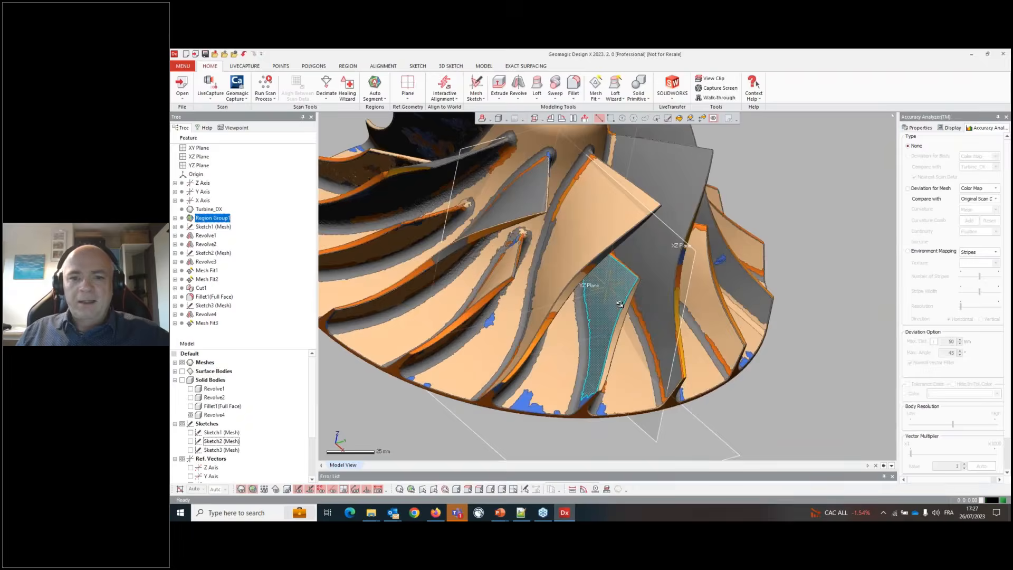
- Start another Mesh Fit on the neighbouring blade face, adding several adjacent regions into a single surface
{"action": "right_click_drag", "start_coordinate": [620, 304], "coordinate": [569, 300]}
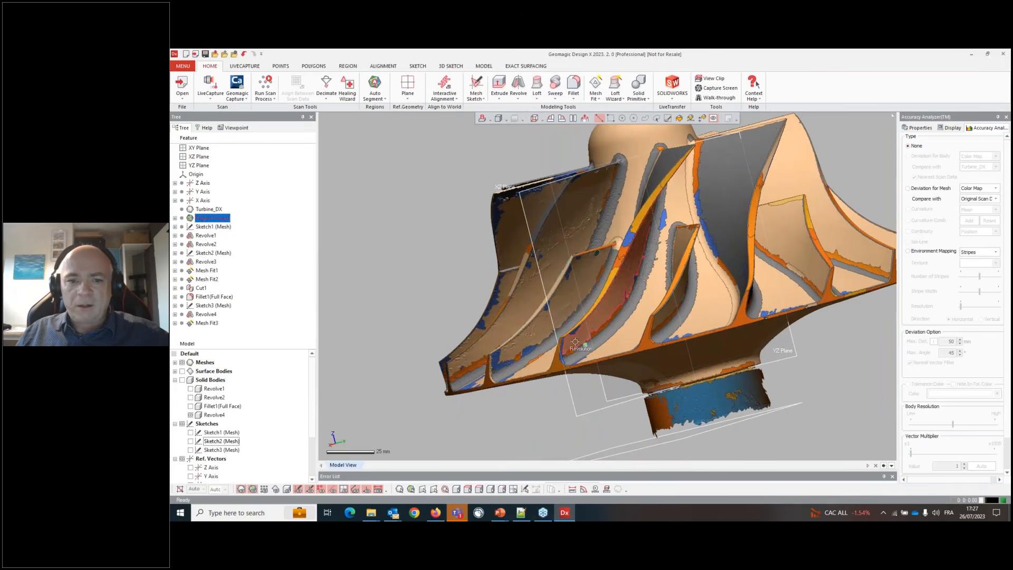
{"action": "right_click", "coordinate": [569, 299]}
{"action": "left_click", "coordinate": [578, 282]}
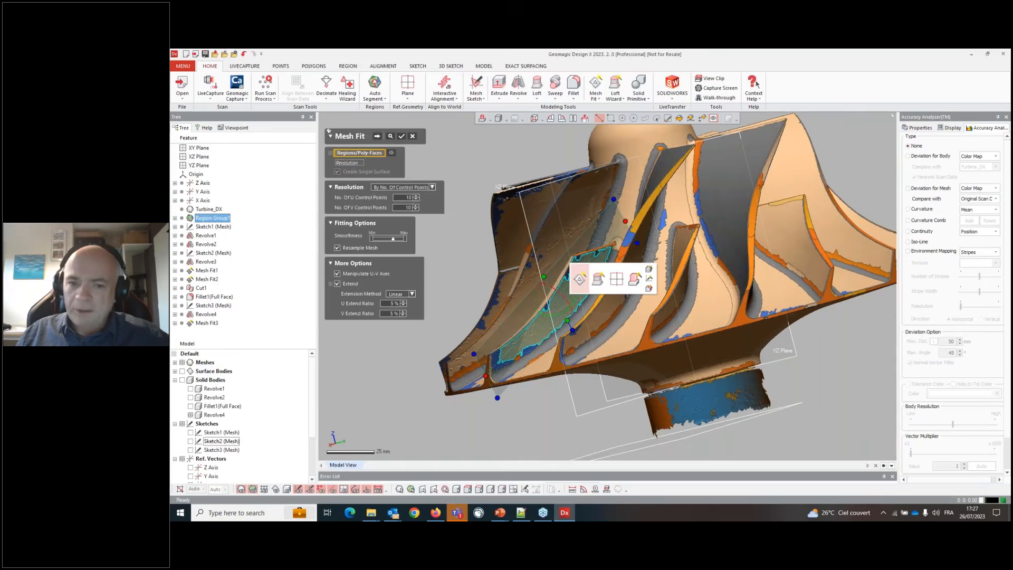
{"action": "scroll", "coordinate": [568, 253], "scroll_direction": "up", "scroll_amount": 5}
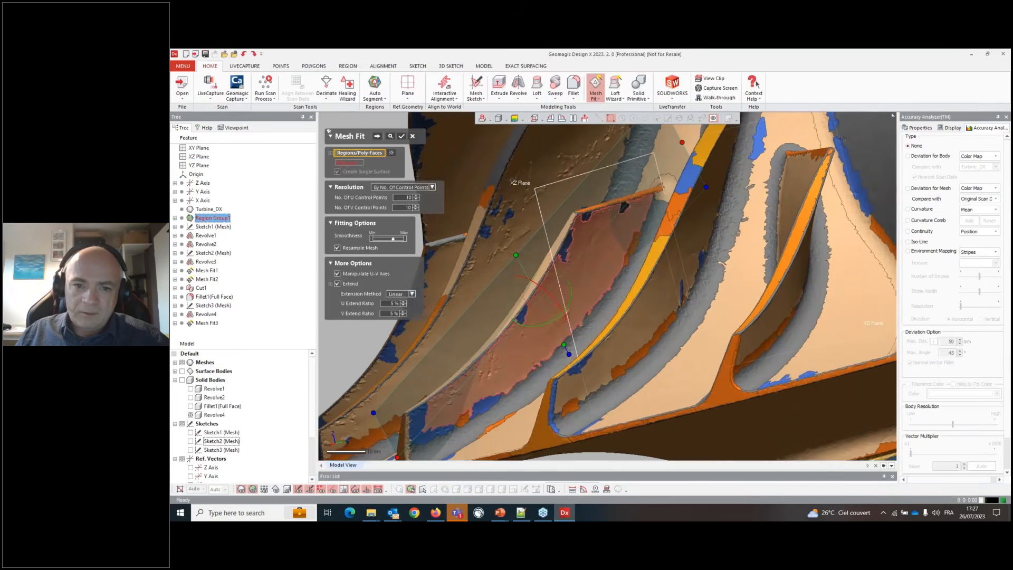
{"action": "left_click", "coordinate": [568, 241]}
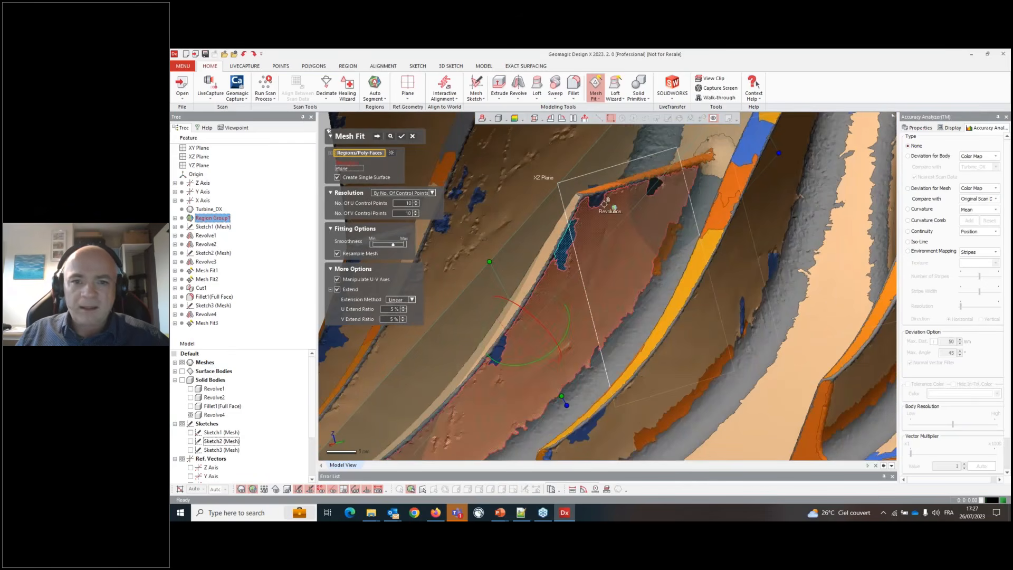
{"action": "left_click", "coordinate": [593, 201]}
{"action": "left_click", "coordinate": [652, 191]}
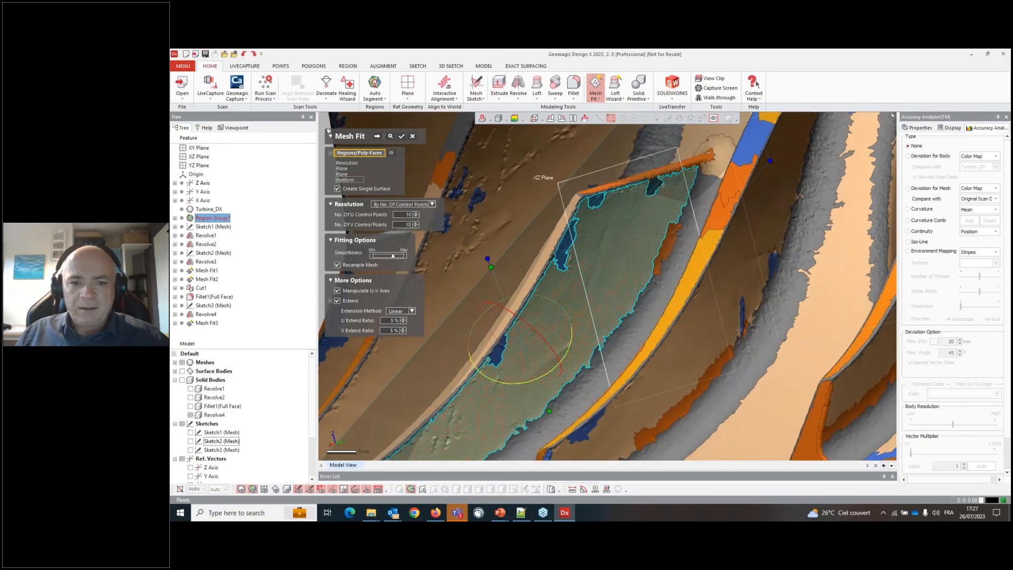
{"action": "left_click", "coordinate": [496, 354]}
{"action": "scroll", "coordinate": [551, 311], "scroll_direction": "down", "scroll_amount": 7}
{"action": "scroll", "coordinate": [494, 389], "scroll_direction": "up", "scroll_amount": 6}
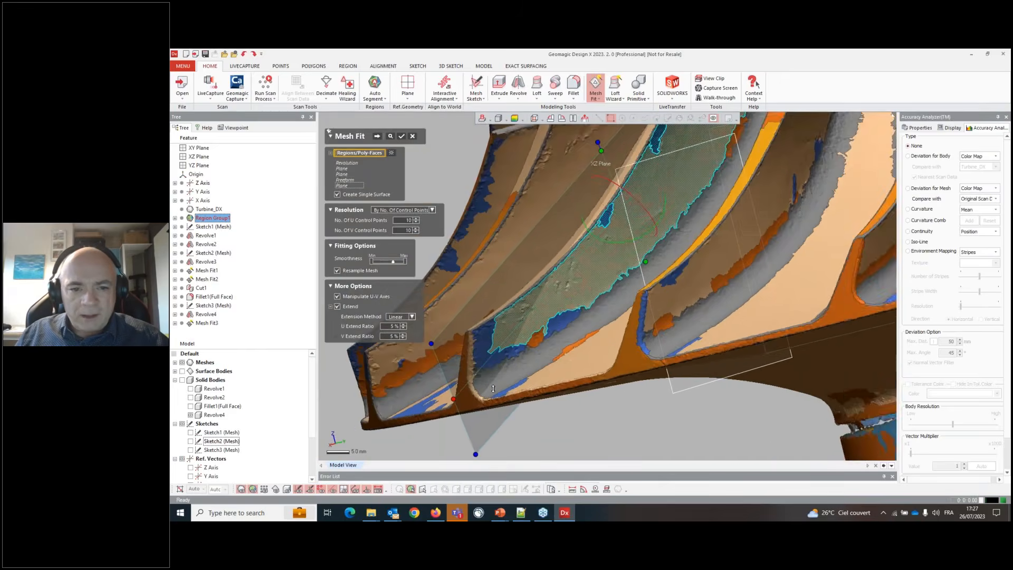
{"action": "scroll", "coordinate": [493, 388], "scroll_direction": "up", "scroll_amount": 1}
{"action": "left_click", "coordinate": [542, 318]}
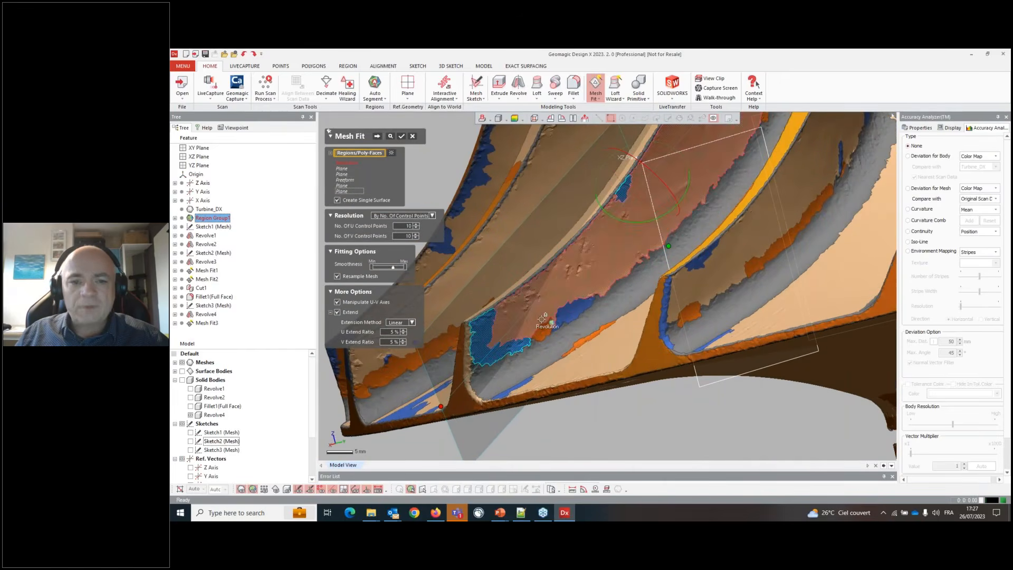
{"action": "scroll", "coordinate": [606, 285], "scroll_direction": "down", "scroll_amount": 5}
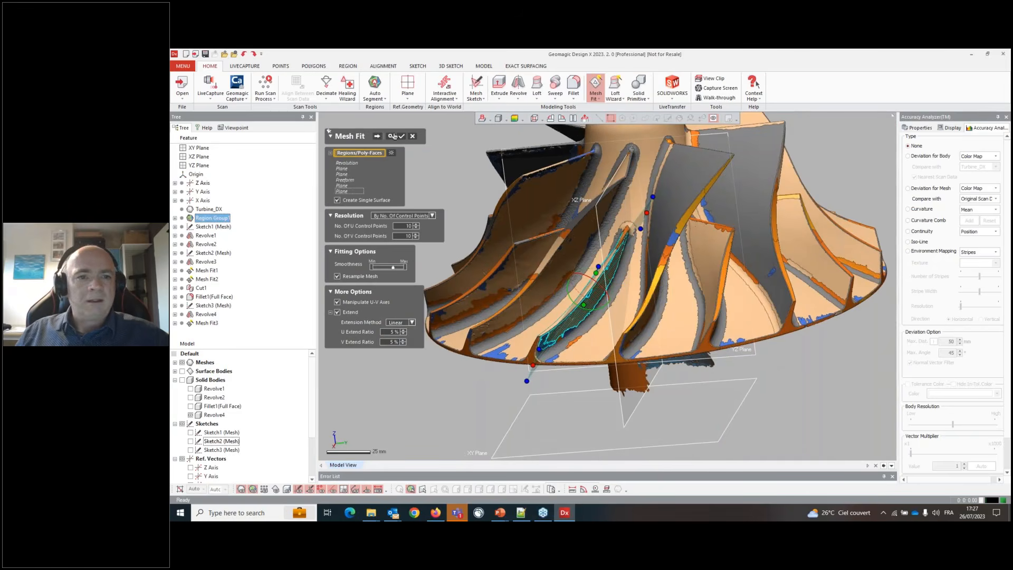
- Adjust the second fitted surface's extension and iso-line control net, then confirm the Mesh Fit
{"action": "left_click", "coordinate": [375, 138]}
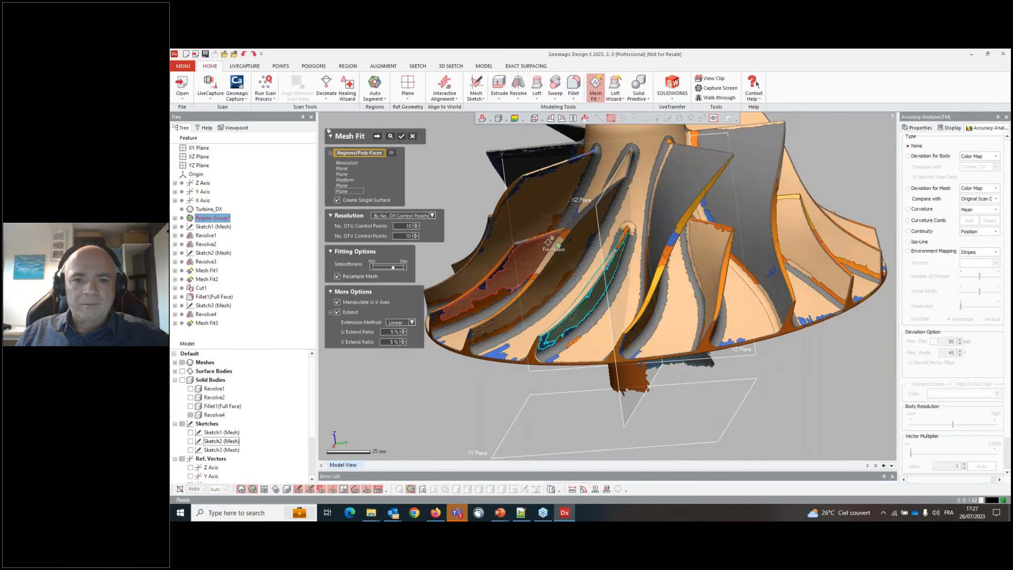
{"action": "right_click_drag", "start_coordinate": [549, 290], "coordinate": [682, 340]}
{"action": "left_click", "coordinate": [622, 284]}
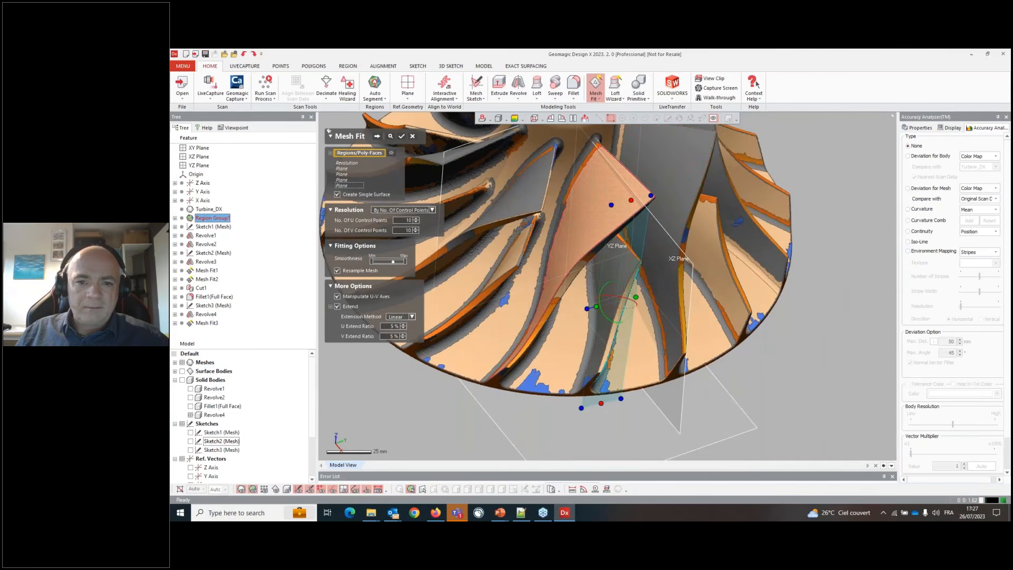
{"action": "left_click", "coordinate": [377, 136]}
{"action": "right_click_drag", "start_coordinate": [673, 322], "coordinate": [606, 322]}
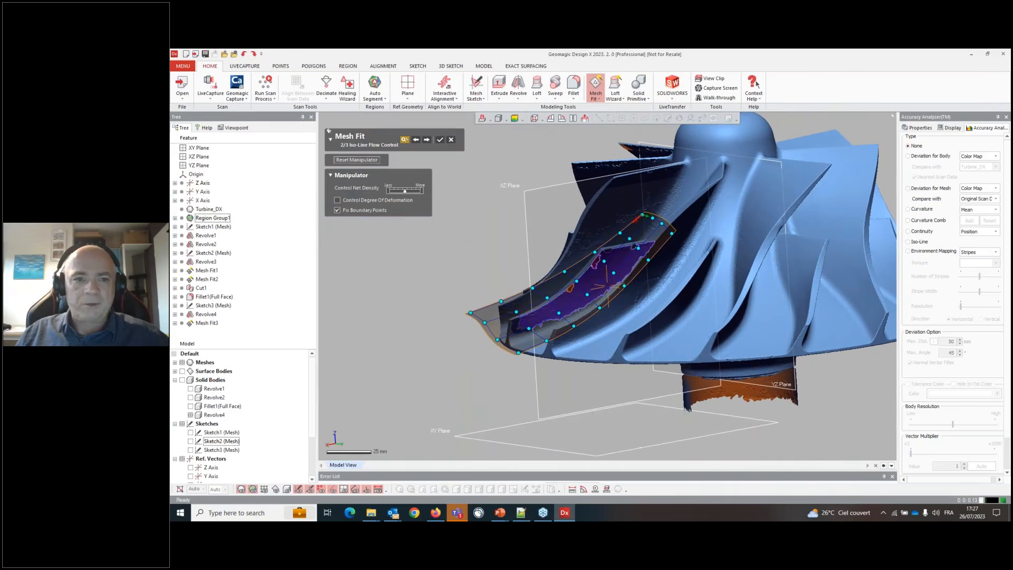
{"action": "left_click", "coordinate": [416, 139]}
{"action": "right_click_drag", "start_coordinate": [549, 242], "coordinate": [602, 220]}
{"action": "left_click_drag", "start_coordinate": [602, 221], "coordinate": [595, 224]}
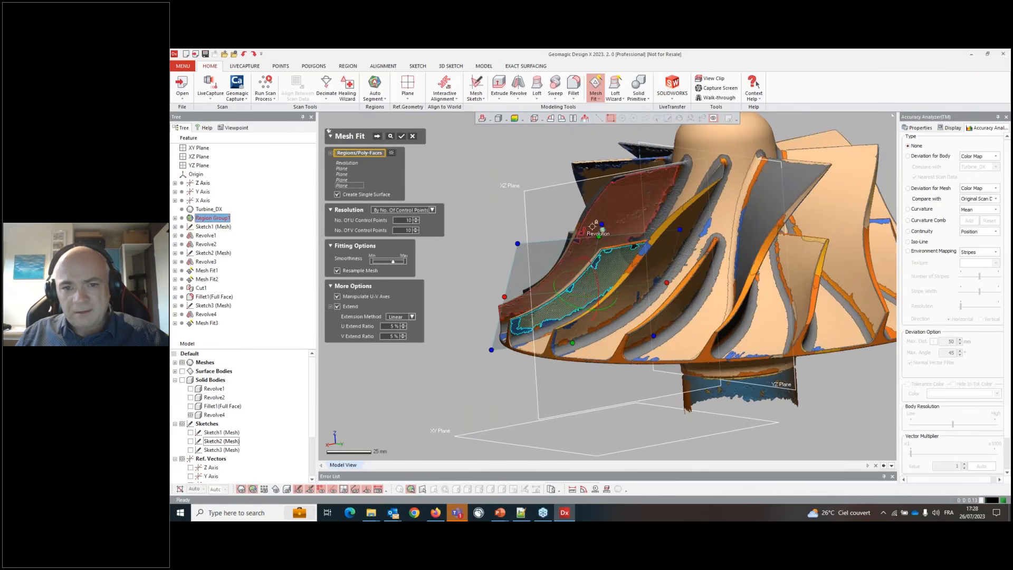
{"action": "left_click", "coordinate": [376, 136]}
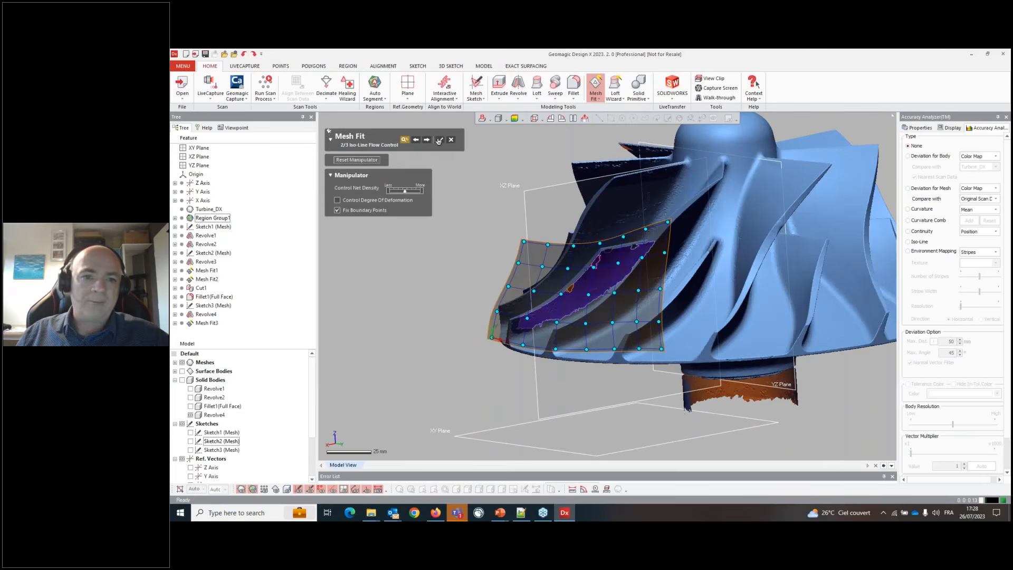
{"action": "left_click", "coordinate": [438, 140]}
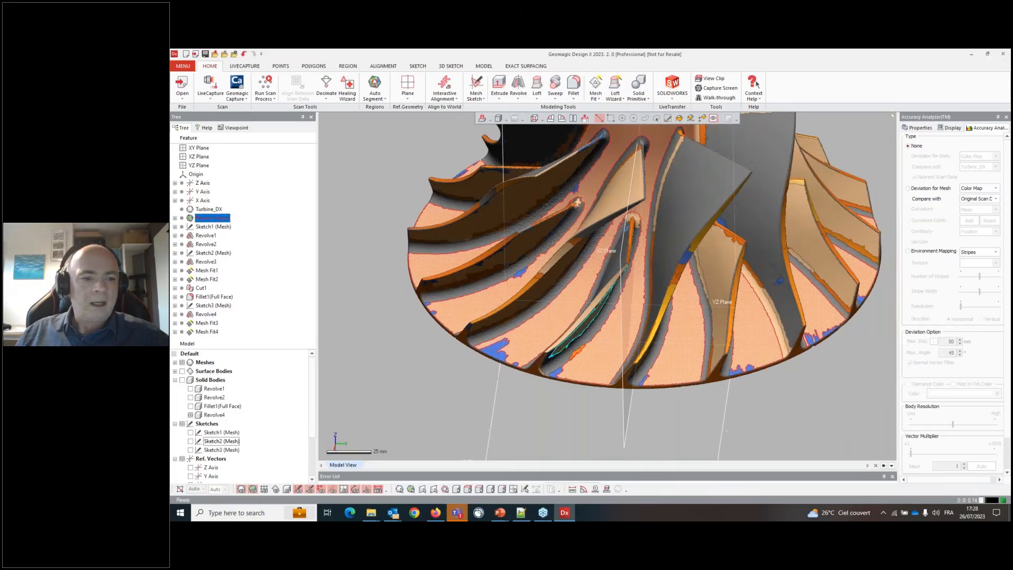
- Display the solid bodies and the new Mesh Fit surfaces together and orbit to inspect the blade faces
{"action": "left_click", "coordinate": [292, 484]}
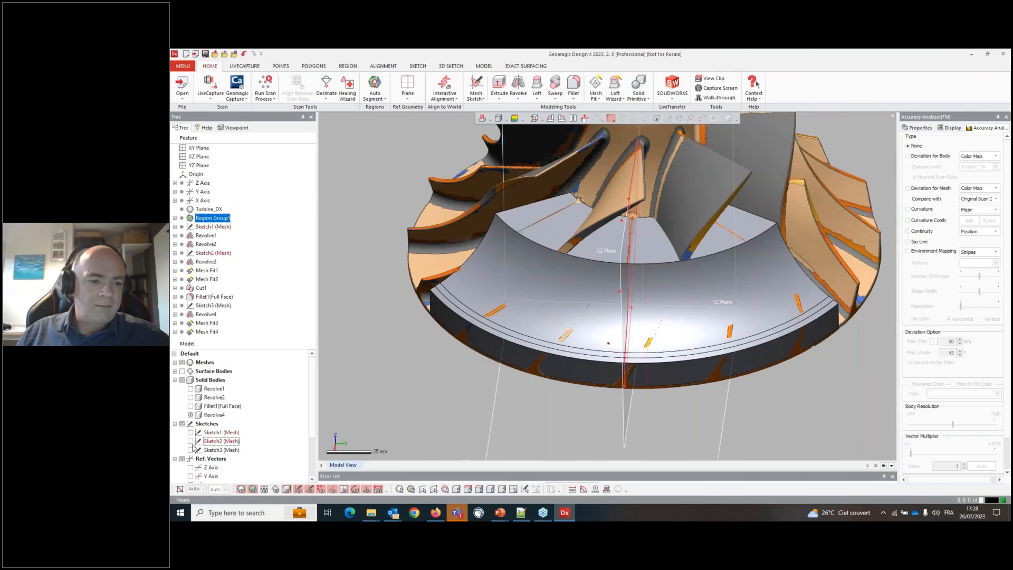
{"action": "left_click", "coordinate": [175, 372]}
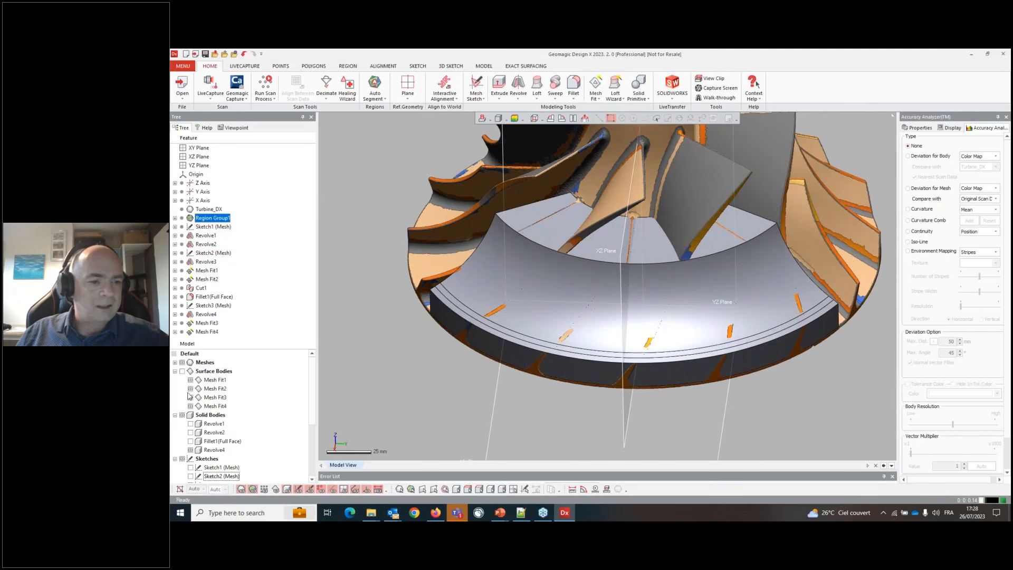
{"action": "left_click", "coordinate": [190, 389]}
{"action": "left_click", "coordinate": [191, 380]}
{"action": "left_click", "coordinate": [182, 371]}
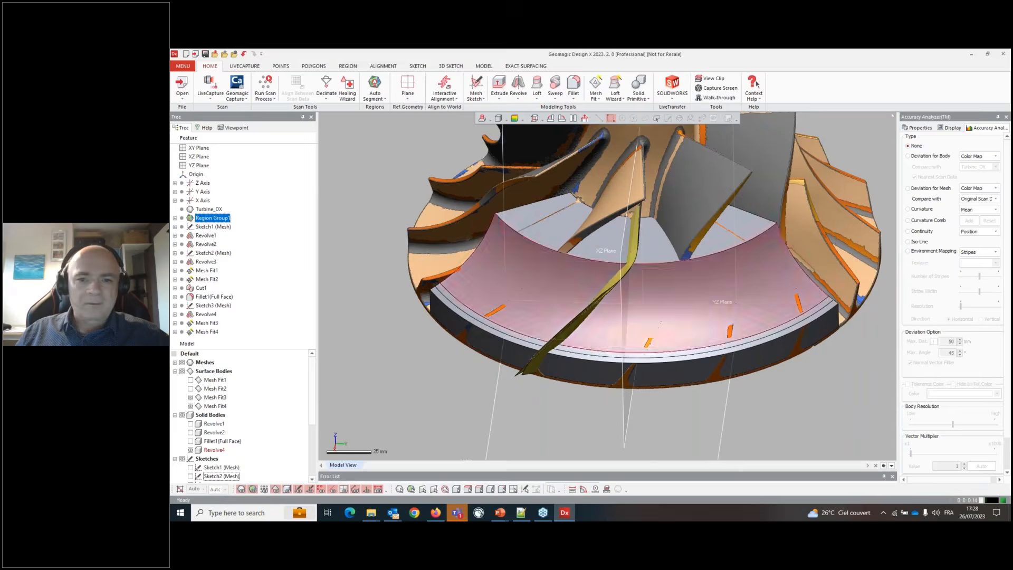
{"action": "right_click_drag", "start_coordinate": [586, 322], "coordinate": [699, 282]}
{"action": "right_click_drag", "start_coordinate": [633, 301], "coordinate": [721, 223]}
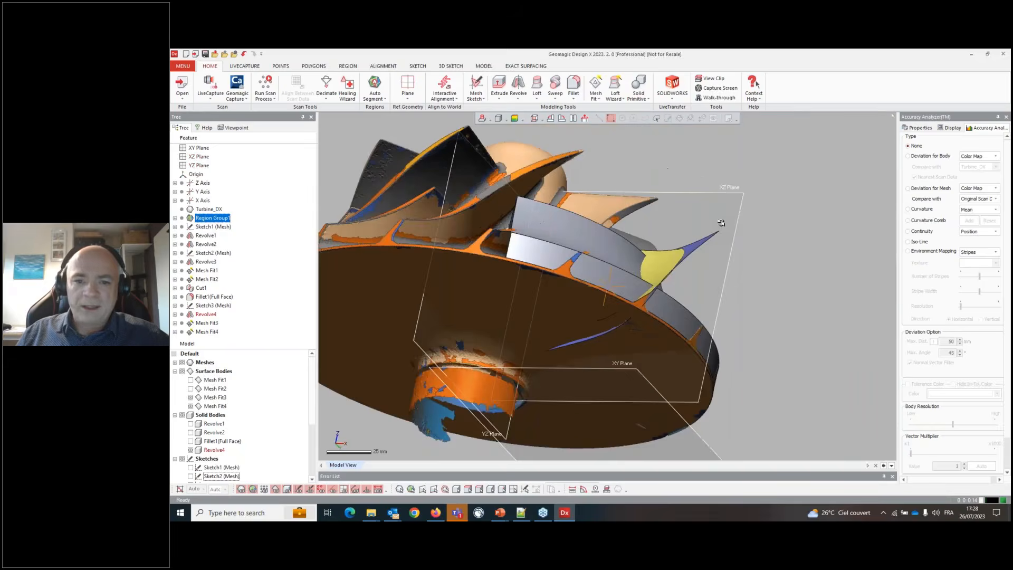
- Edit the third Mesh Fit surface and extend it about 48% in the V direction, then confirm
{"action": "scroll", "coordinate": [654, 363], "scroll_direction": "up", "scroll_amount": 6}
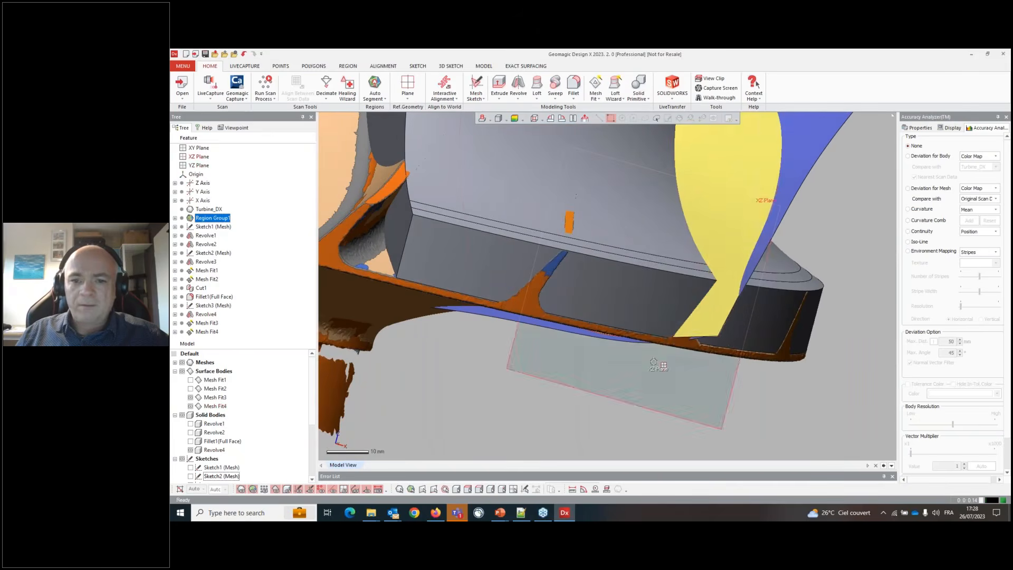
{"action": "double_click", "coordinate": [708, 321]}
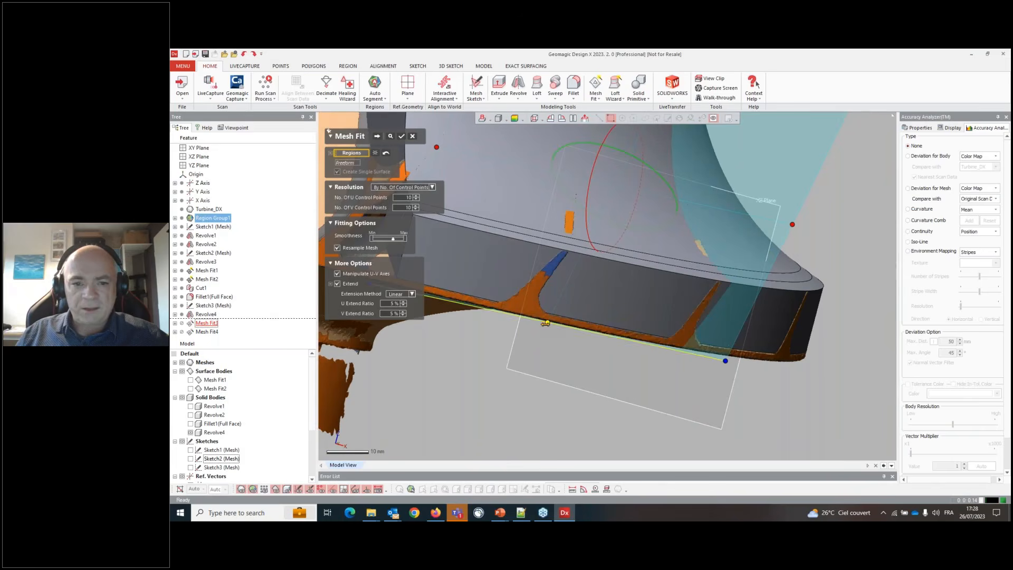
{"action": "left_click_drag", "start_coordinate": [545, 323], "coordinate": [543, 382]}
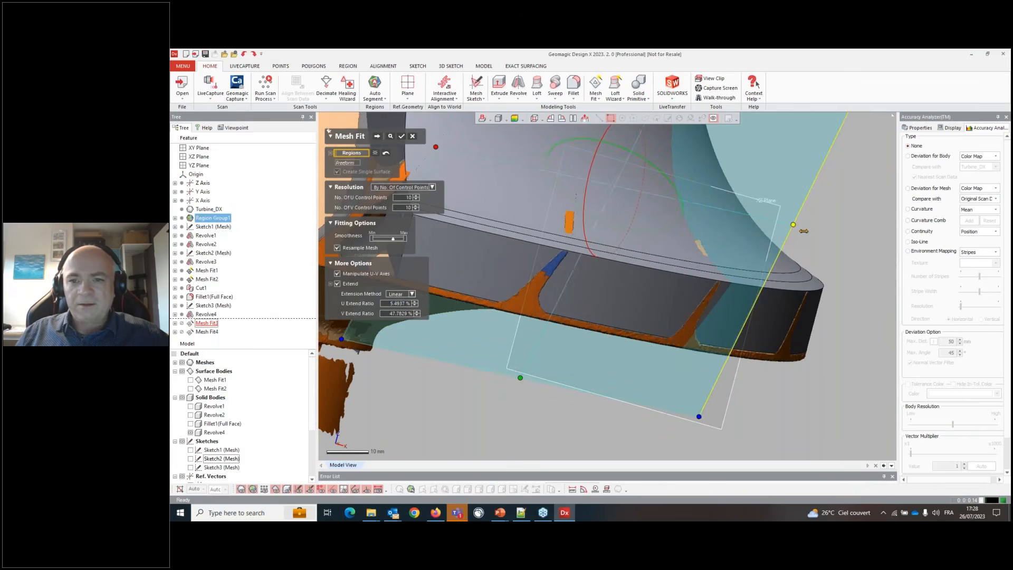
{"action": "left_click_drag", "start_coordinate": [804, 230], "coordinate": [818, 230]}
{"action": "left_click", "coordinate": [401, 136]}
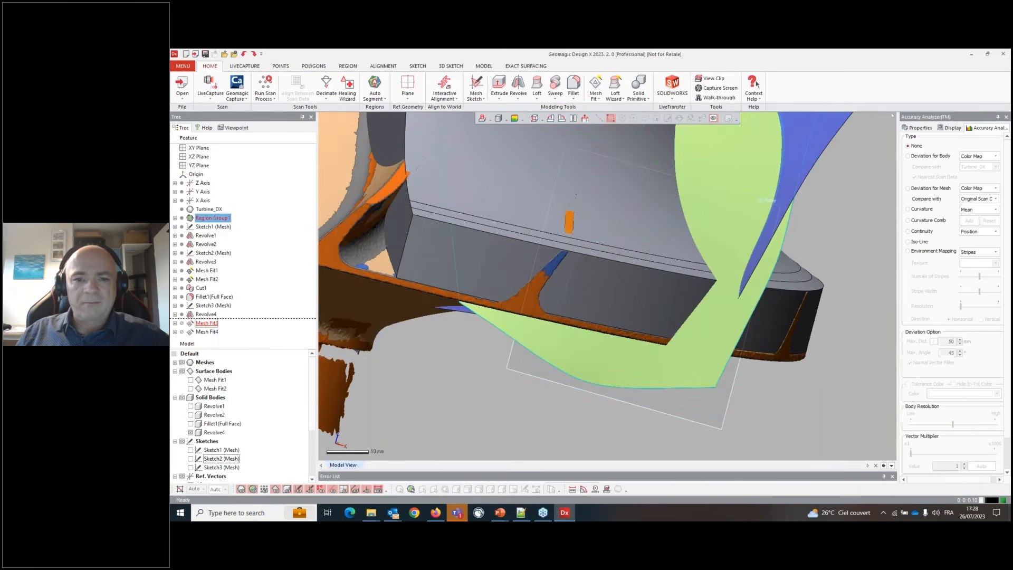
- Try to cut Revolve4 with the Mesh Fit3 and Mesh Fit4 surfaces, then discard the Cut command
{"action": "right_click_drag", "start_coordinate": [605, 308], "coordinate": [545, 354]}
{"action": "scroll", "coordinate": [543, 371], "scroll_direction": "down", "scroll_amount": 4}
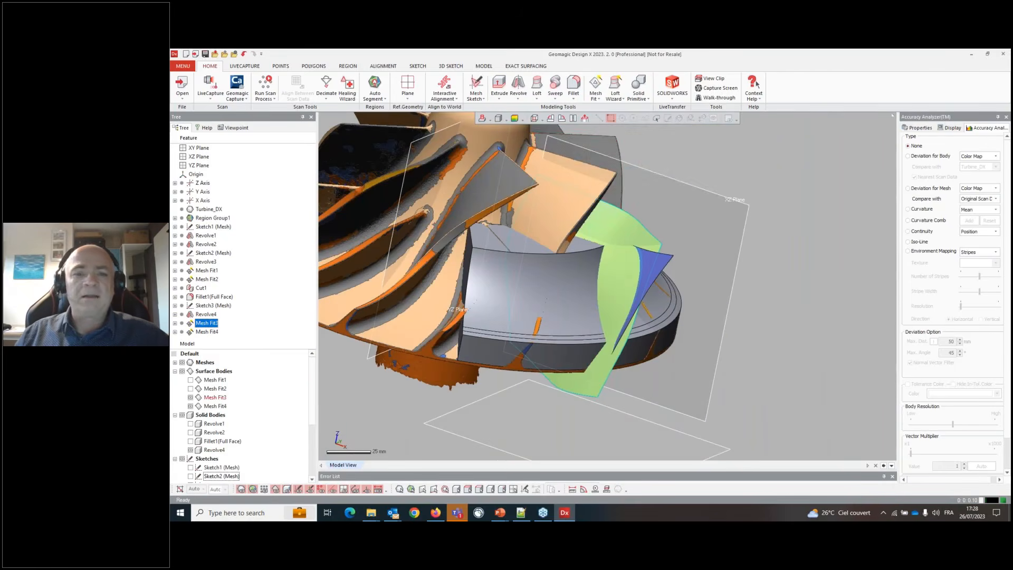
{"action": "left_click", "coordinate": [483, 66]}
{"action": "left_click", "coordinate": [603, 94]}
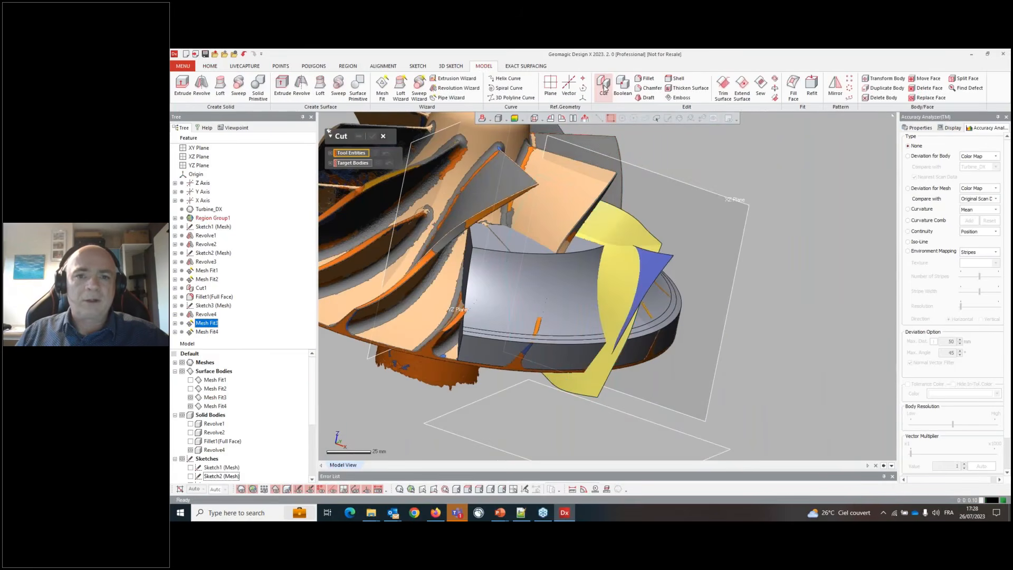
{"action": "left_click", "coordinate": [610, 283]}
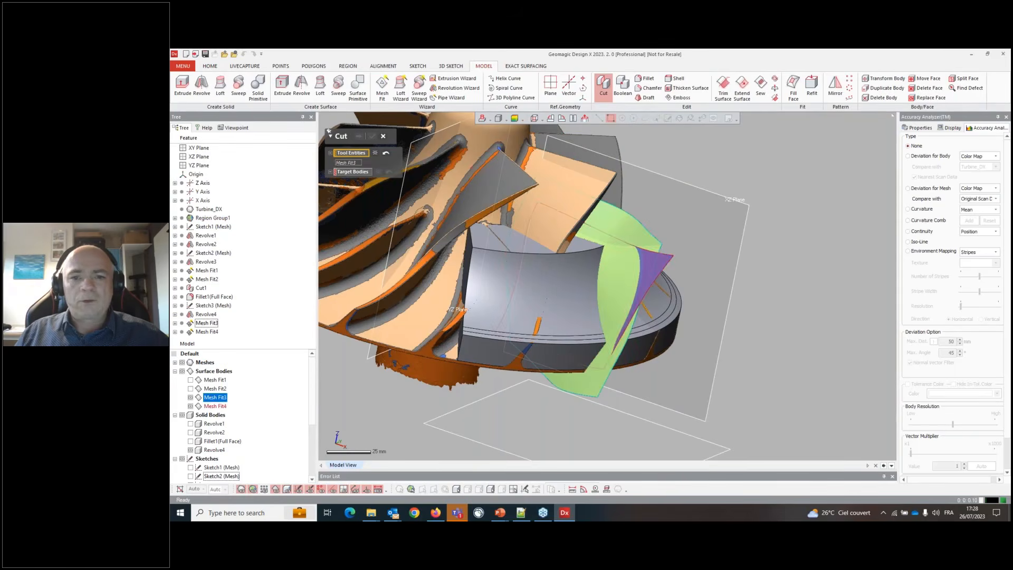
{"action": "left_click", "coordinate": [646, 269]}
{"action": "left_click", "coordinate": [358, 178]}
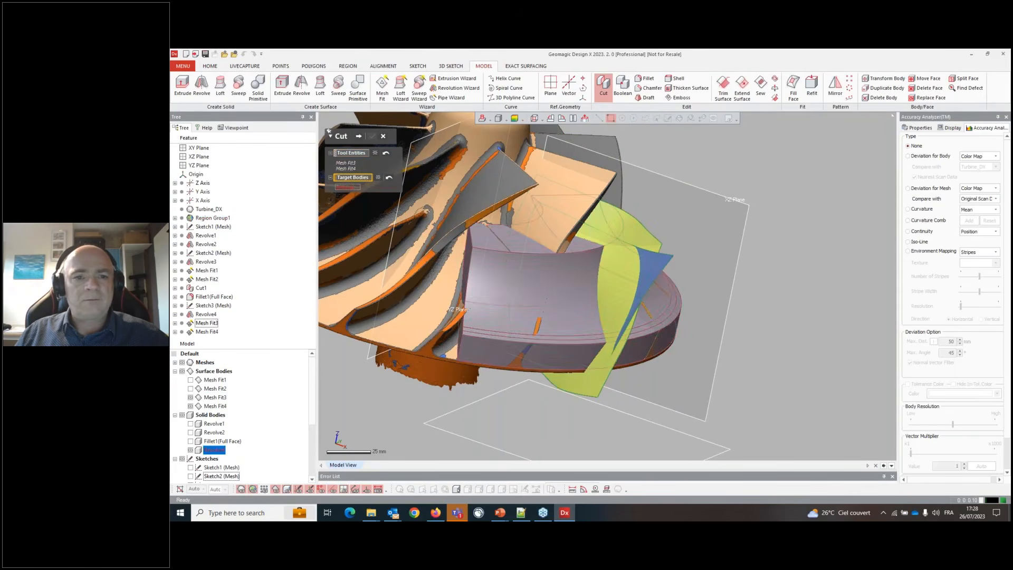
{"action": "left_click", "coordinate": [533, 295]}
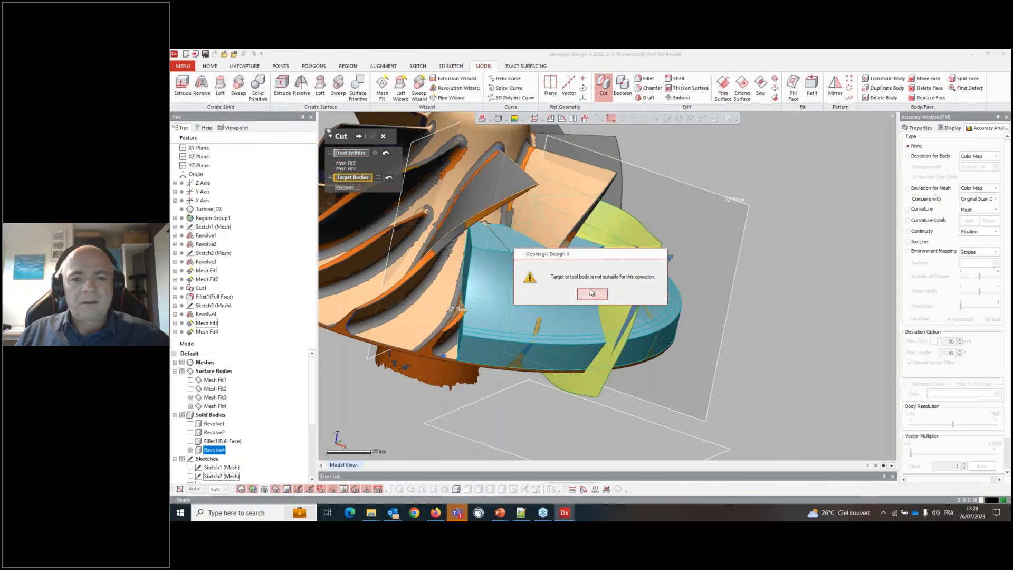
{"action": "left_click", "coordinate": [588, 297]}
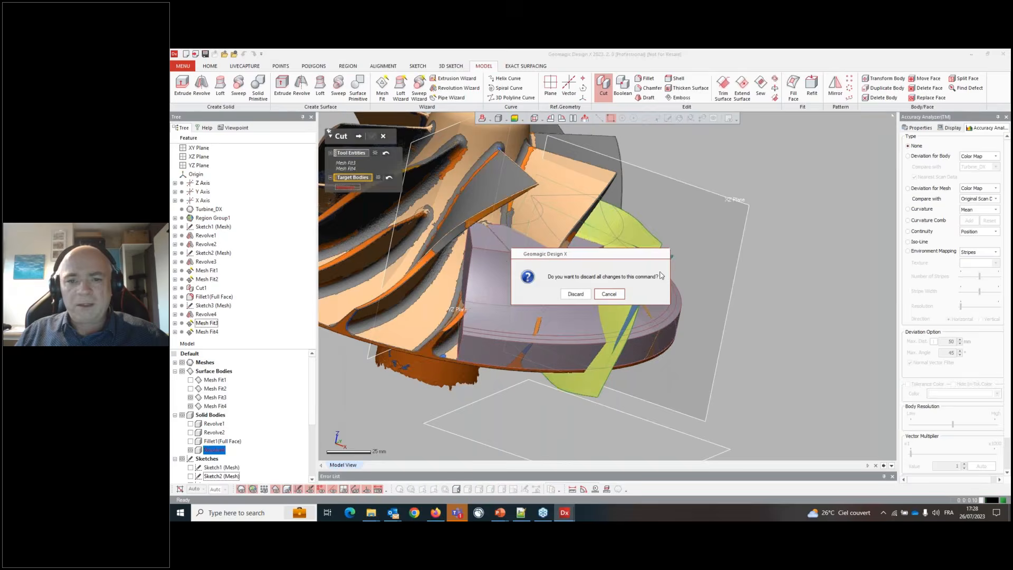
{"action": "left_click", "coordinate": [575, 293]}
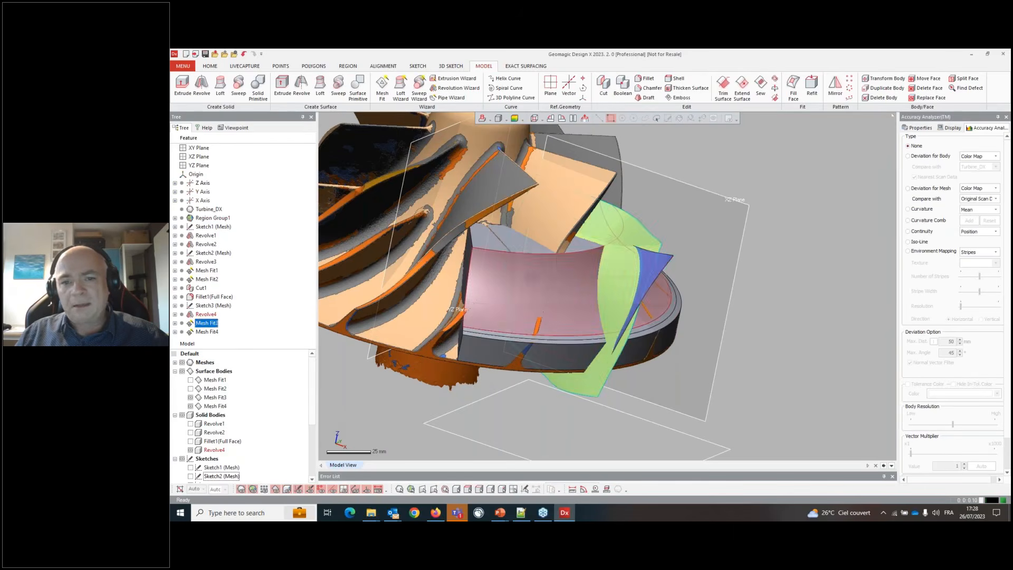
- Edit the fourth Mesh Fit surface and extend it about 44% in the V direction, then confirm
{"action": "double_click", "coordinate": [657, 267]}
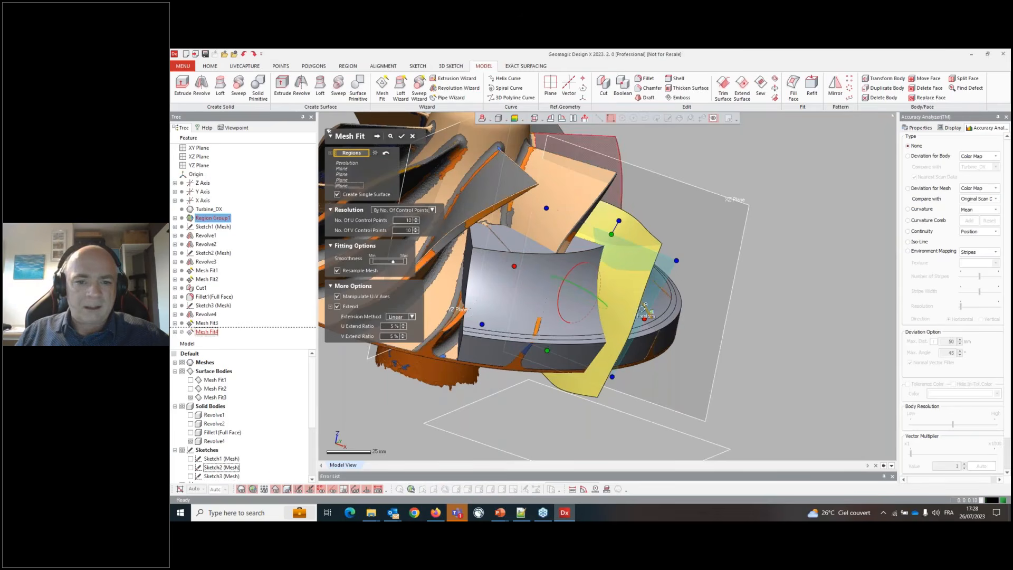
{"action": "left_click_drag", "start_coordinate": [547, 350], "coordinate": [535, 372]}
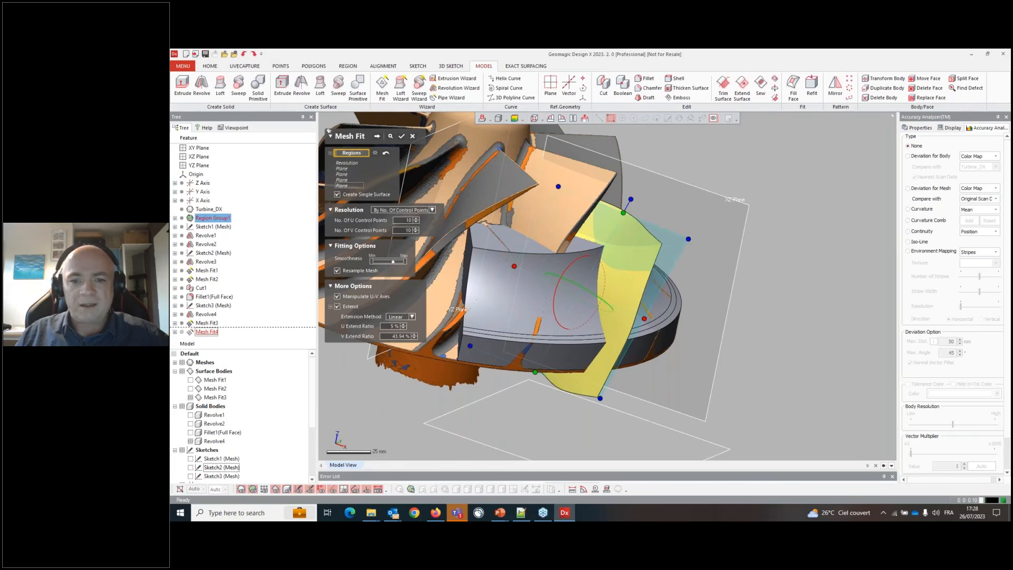
{"action": "left_click", "coordinate": [401, 136]}
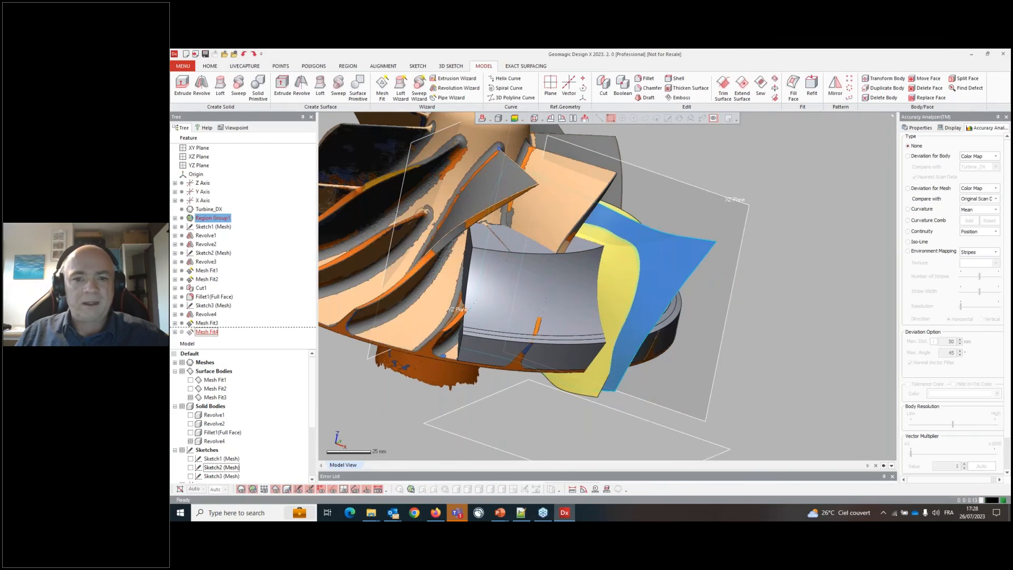
- Cut Revolve4 with the Mesh Fit4 and Mesh Fit3 surfaces, keeping only the blade body between them
{"action": "left_click", "coordinate": [604, 85]}
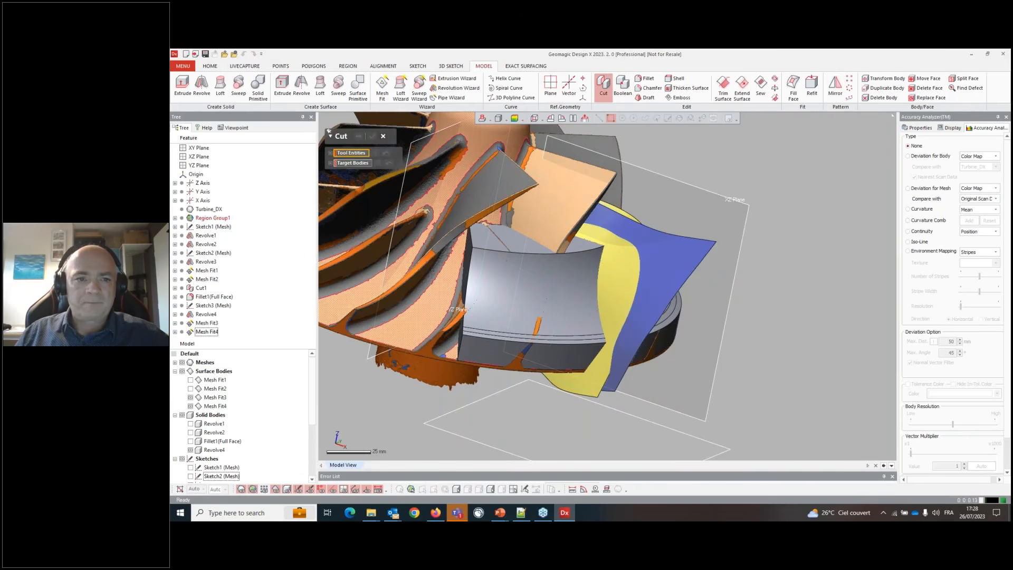
{"action": "left_click", "coordinate": [666, 278]}
{"action": "left_click", "coordinate": [611, 286]}
{"action": "left_click", "coordinate": [353, 178]}
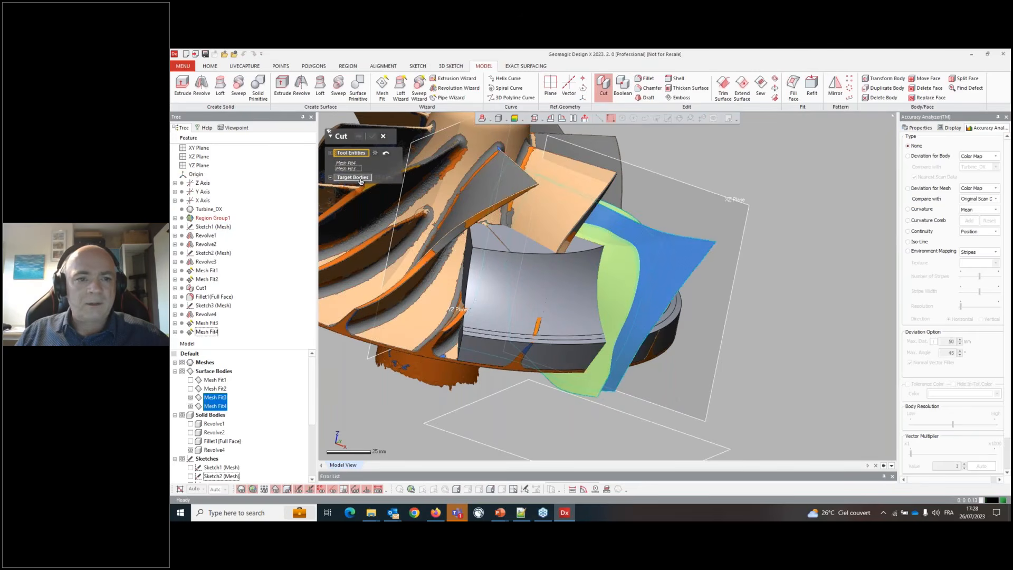
{"action": "left_click", "coordinate": [476, 283]}
{"action": "left_click", "coordinate": [359, 136]}
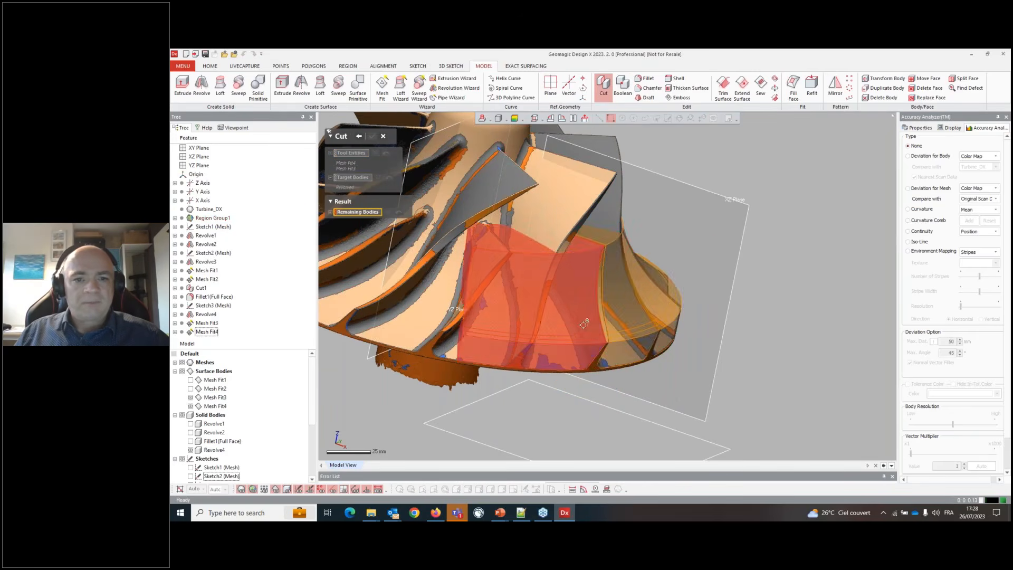
{"action": "left_click", "coordinate": [591, 296]}
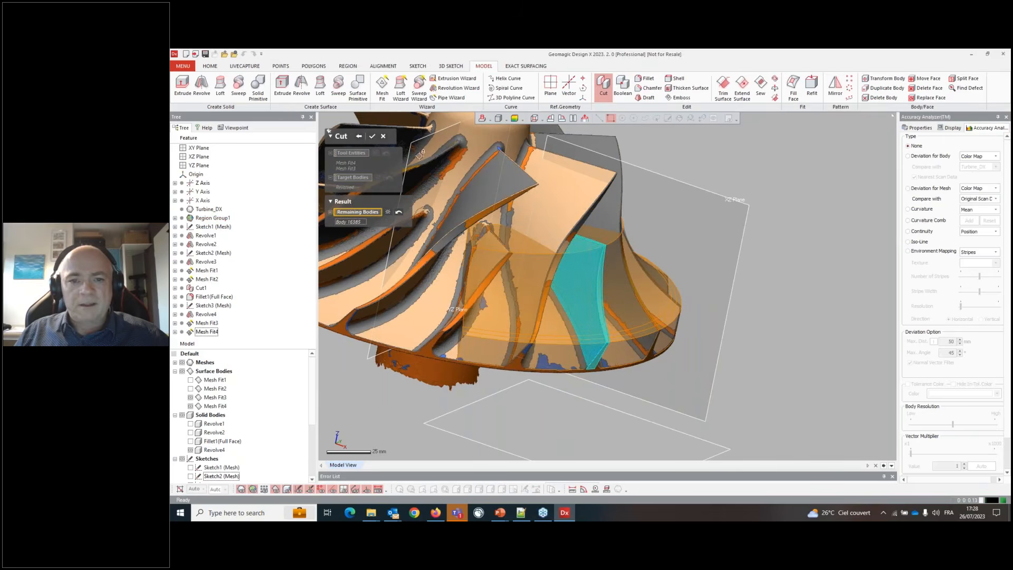
{"action": "left_click", "coordinate": [373, 137]}
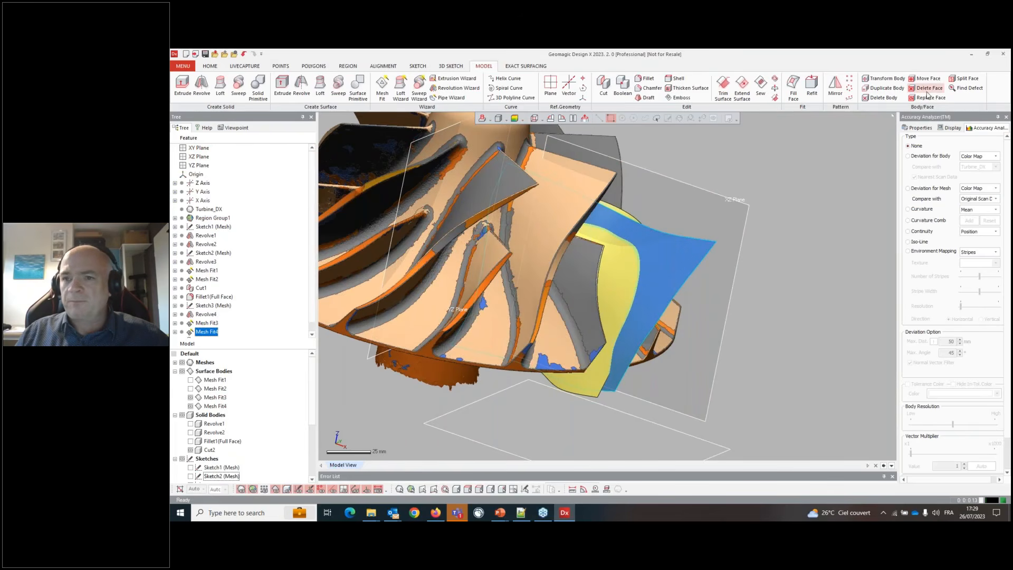
- Delete the surface bodies Mesh Fit1 through Mesh Fit4
{"action": "left_click", "coordinate": [892, 99]}
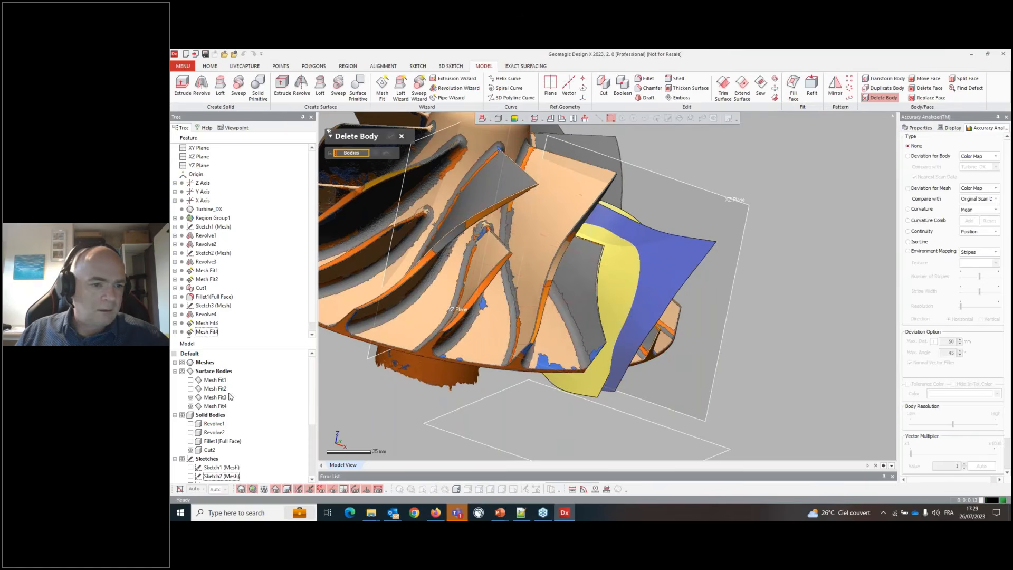
{"action": "left_click", "coordinate": [218, 380]}
{"action": "left_click", "coordinate": [214, 406], "text": "shift"}
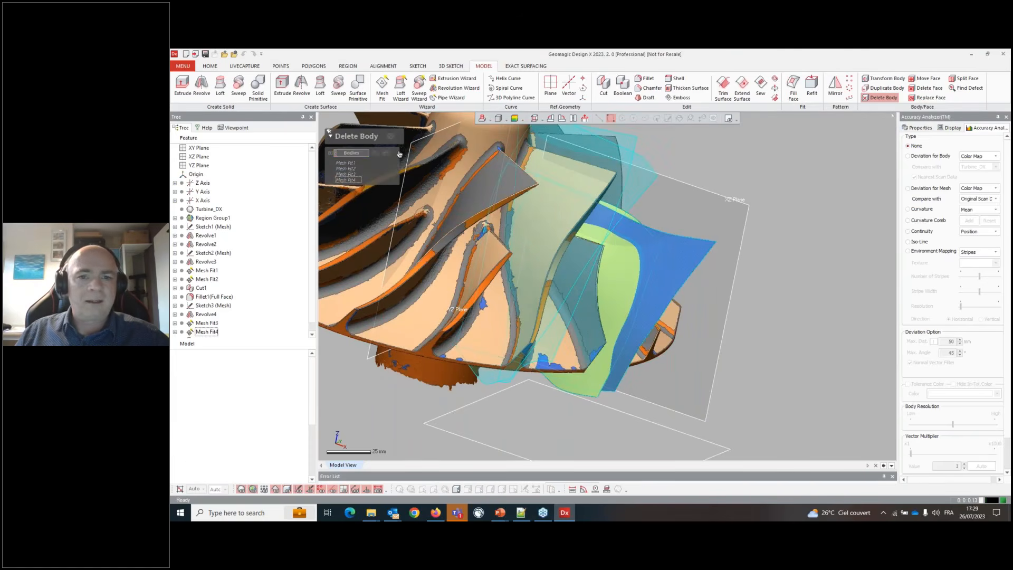
{"action": "left_click", "coordinate": [389, 137]}
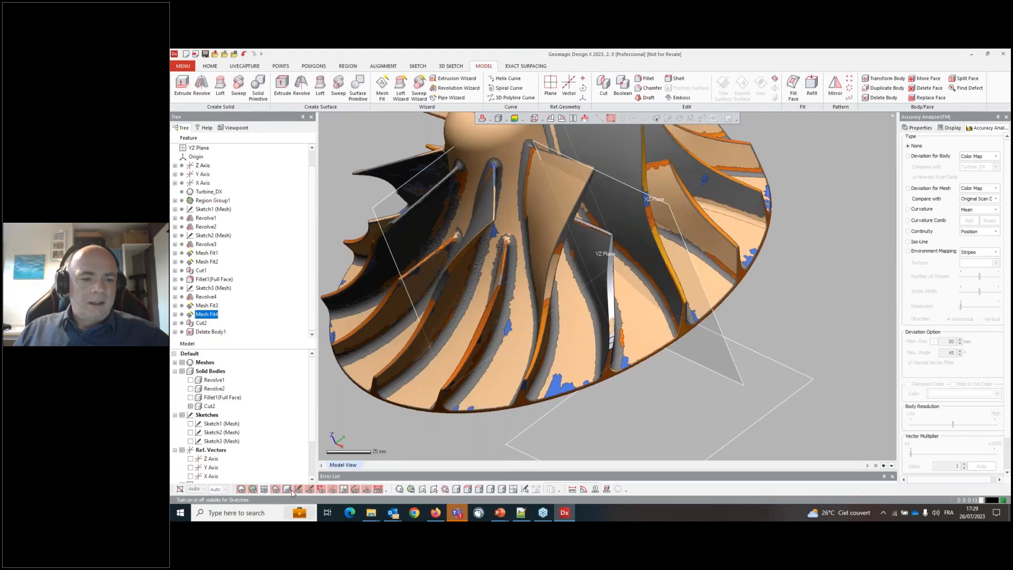
- Hide the scan mesh to show only the cut blade body
{"action": "left_click", "coordinate": [241, 489]}
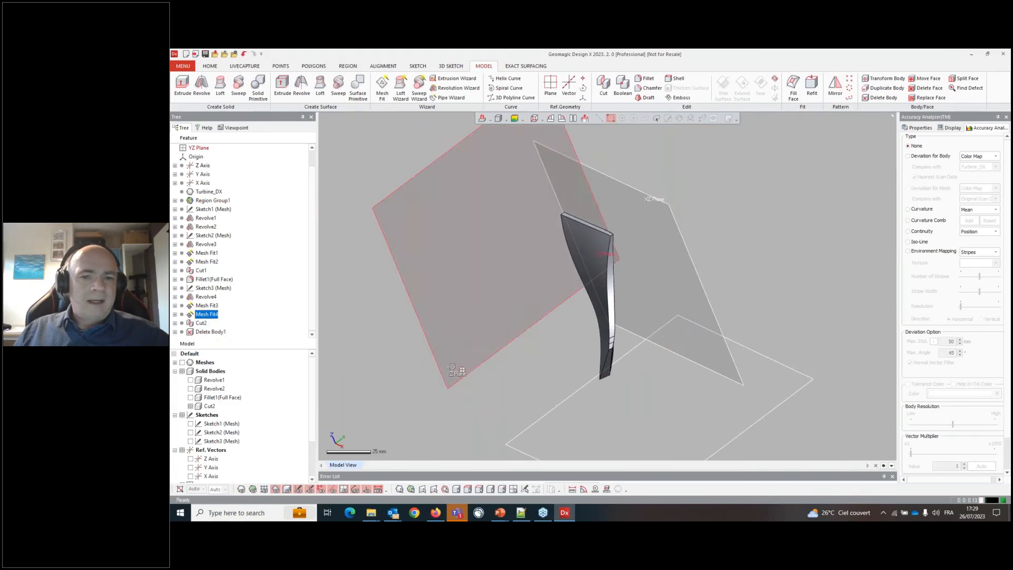
{"action": "right_click_drag", "start_coordinate": [475, 312], "coordinate": [603, 207]}
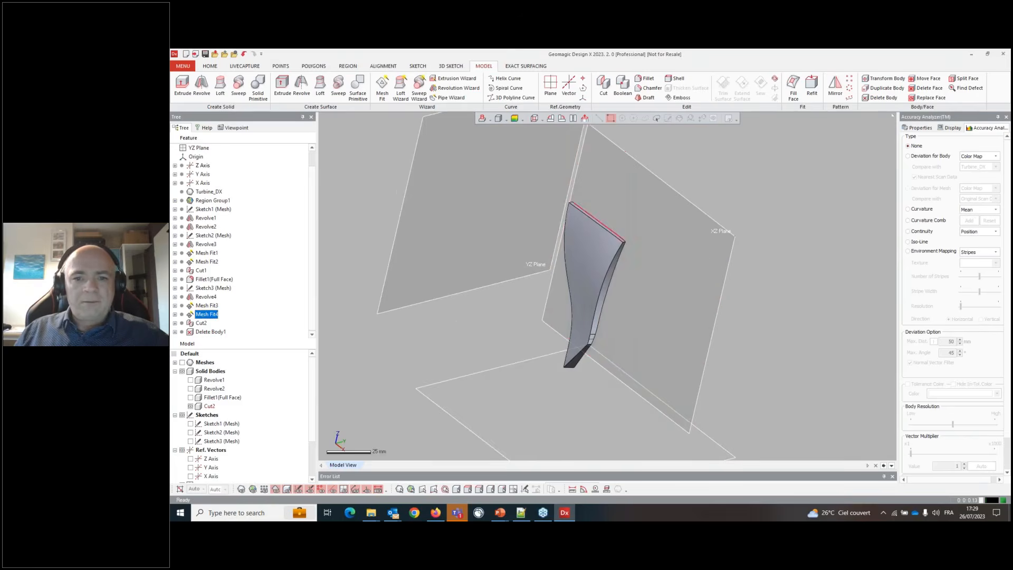
{"action": "scroll", "coordinate": [603, 207], "scroll_direction": "up", "scroll_amount": 2}
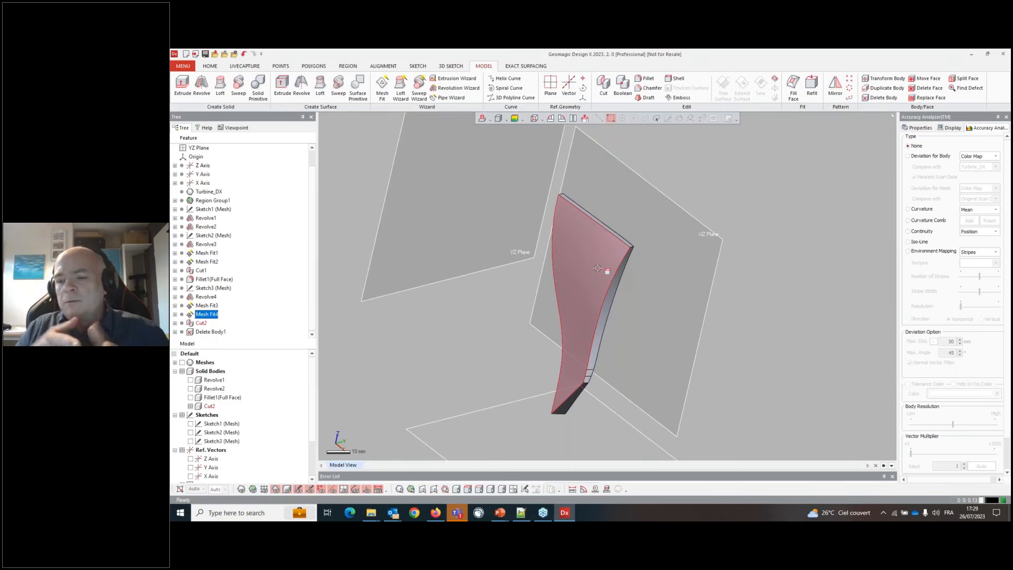
{"action": "scroll", "coordinate": [580, 243], "scroll_direction": "up", "scroll_amount": 2}
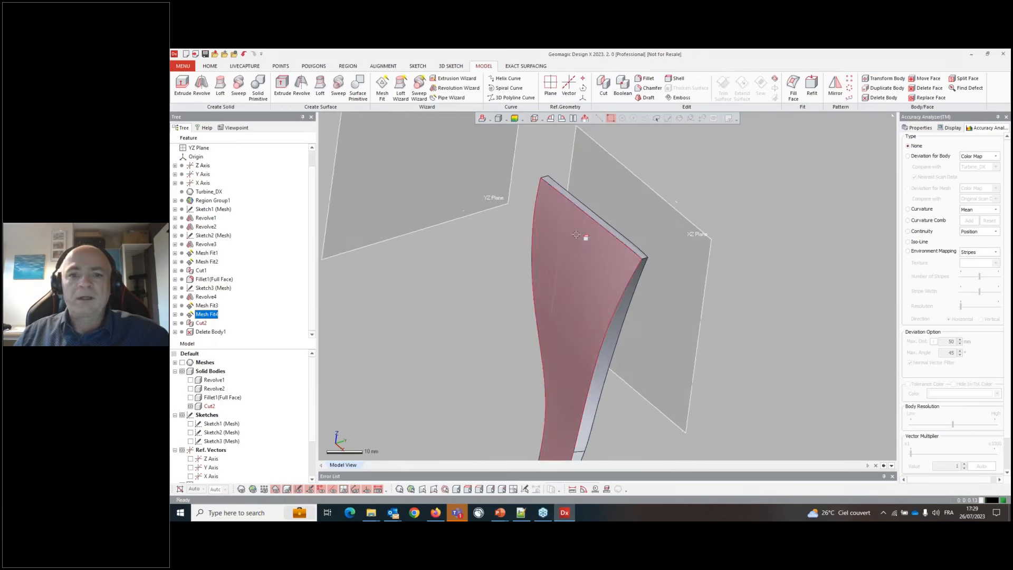
{"action": "right_click_drag", "start_coordinate": [576, 234], "coordinate": [617, 228]}
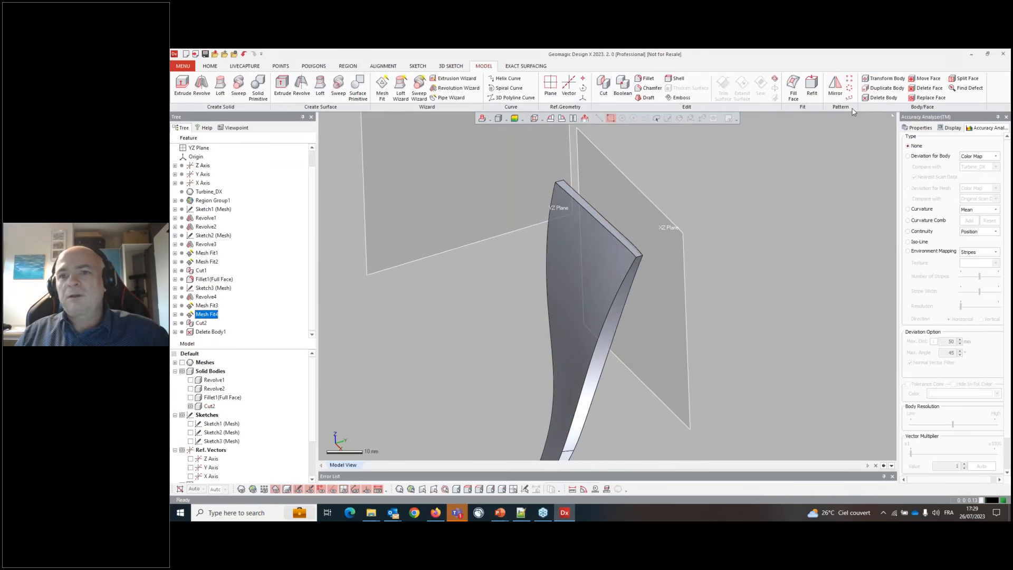
- Apply a Full Face Fillet to the blade tip, picking both side faces and the top face as centre
{"action": "left_click", "coordinate": [645, 78]}
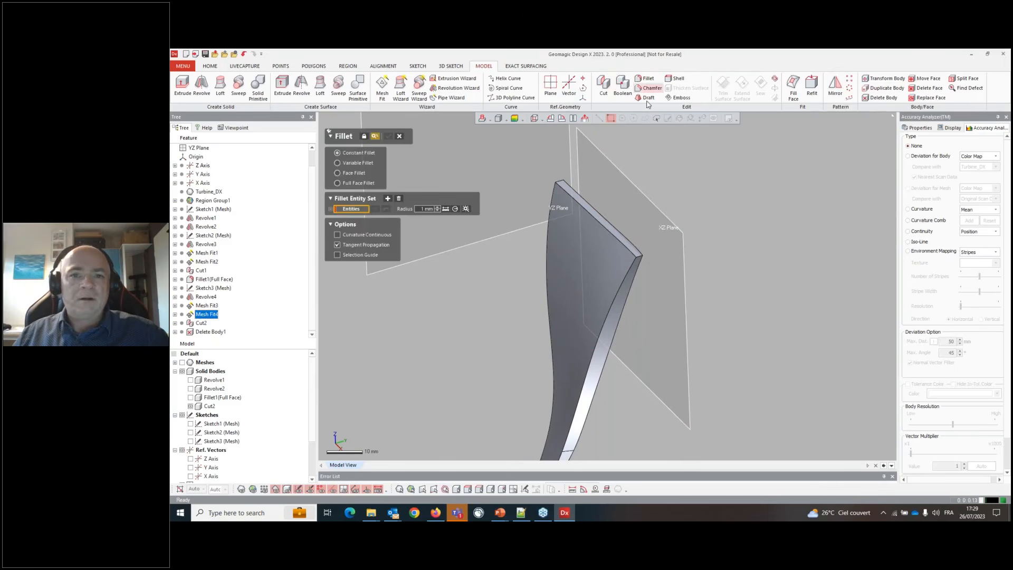
{"action": "left_click", "coordinate": [337, 183]}
{"action": "left_click", "coordinate": [576, 244]}
{"action": "left_click", "coordinate": [350, 228]}
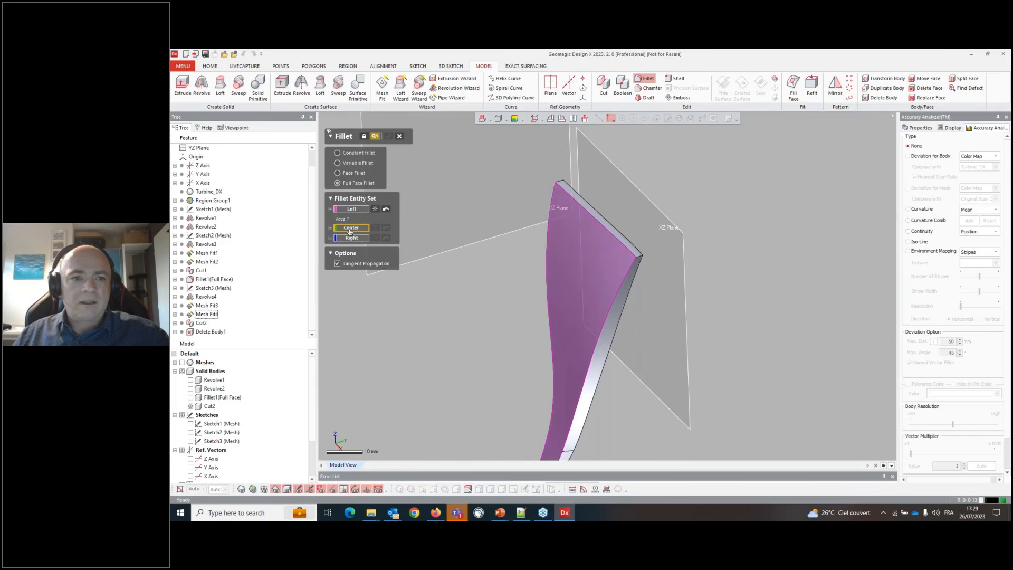
{"action": "scroll", "coordinate": [587, 238], "scroll_direction": "up", "scroll_amount": 3}
{"action": "left_click", "coordinate": [614, 214]}
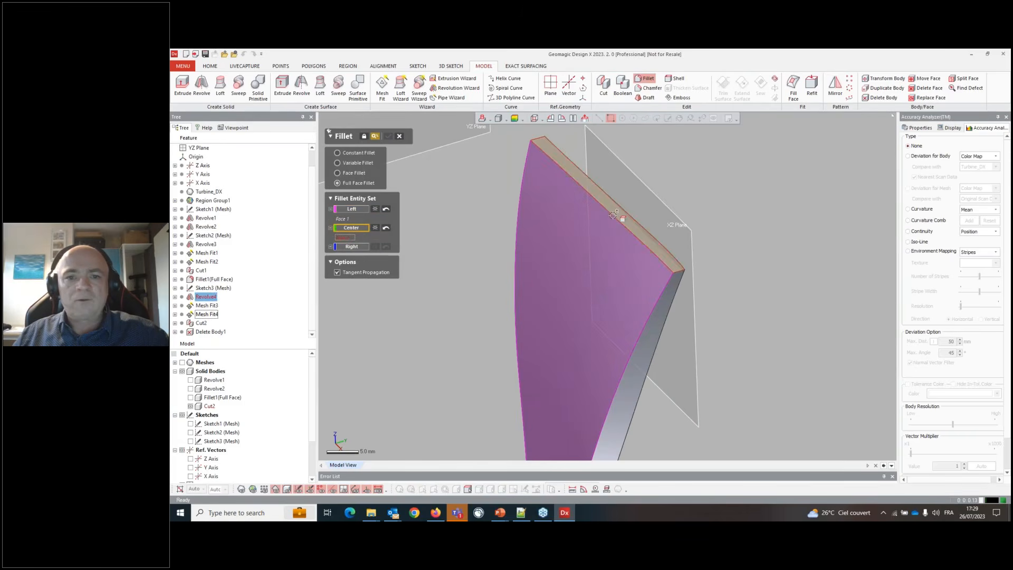
{"action": "left_click", "coordinate": [339, 249]}
{"action": "right_click_drag", "start_coordinate": [611, 264], "coordinate": [515, 284]}
{"action": "left_click", "coordinate": [647, 273]}
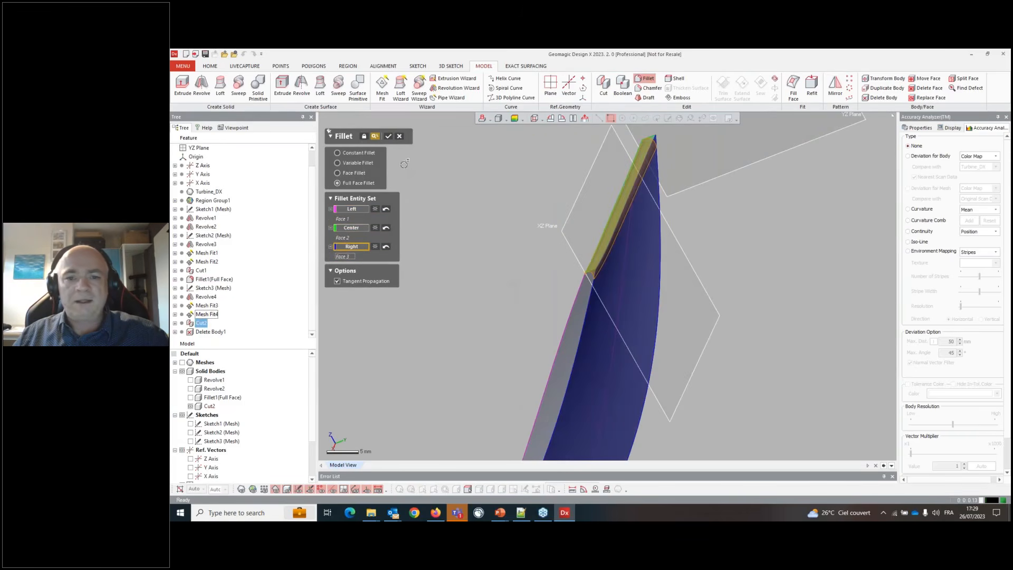
{"action": "left_click", "coordinate": [393, 138]}
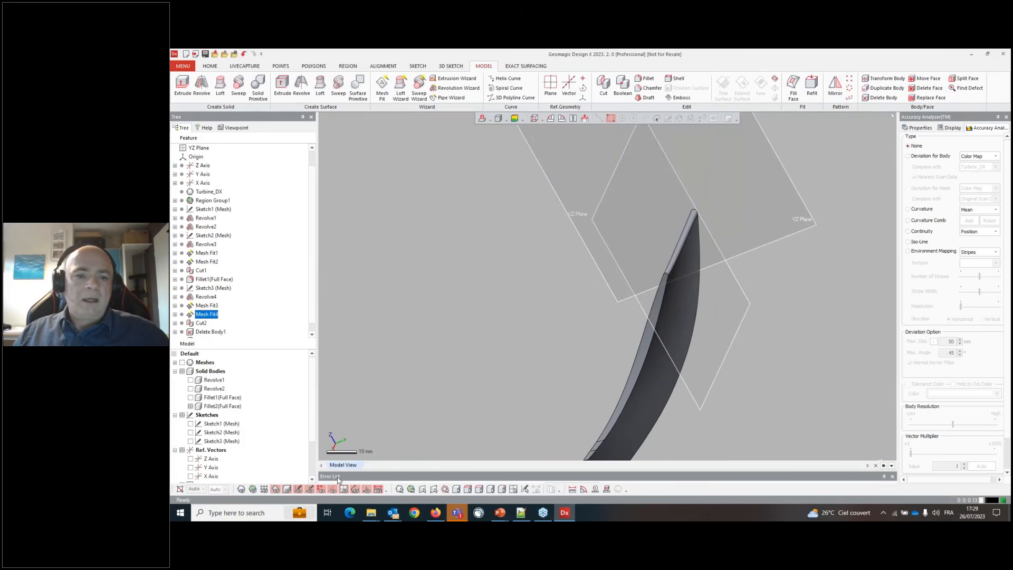
- Toggle the scan mesh and solid body visibility to compare the filleted blade with the scan
{"action": "right_click_drag", "start_coordinate": [459, 240], "coordinate": [654, 275]}
{"action": "left_click", "coordinate": [288, 489]}
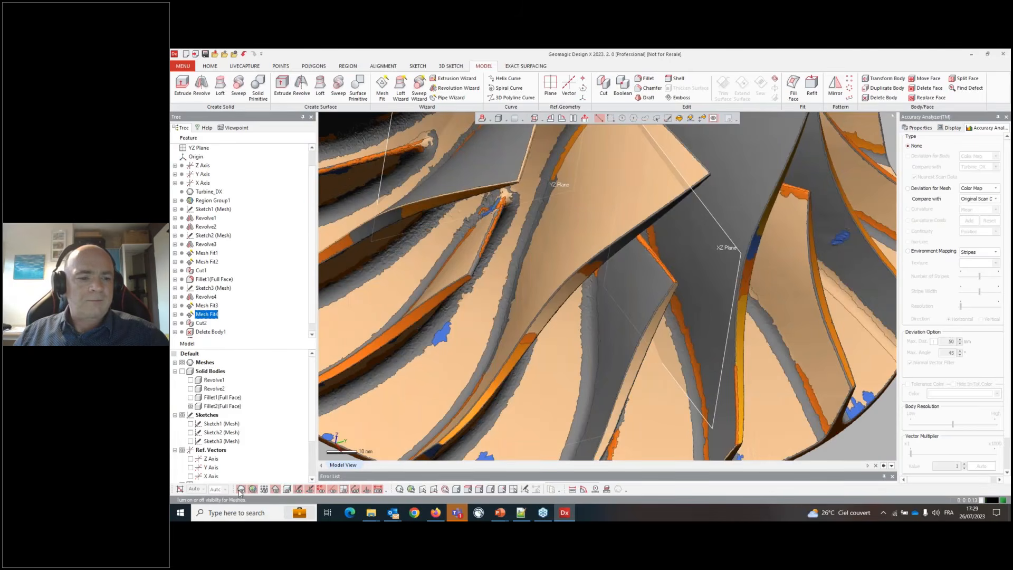
{"action": "left_click", "coordinate": [241, 490]}
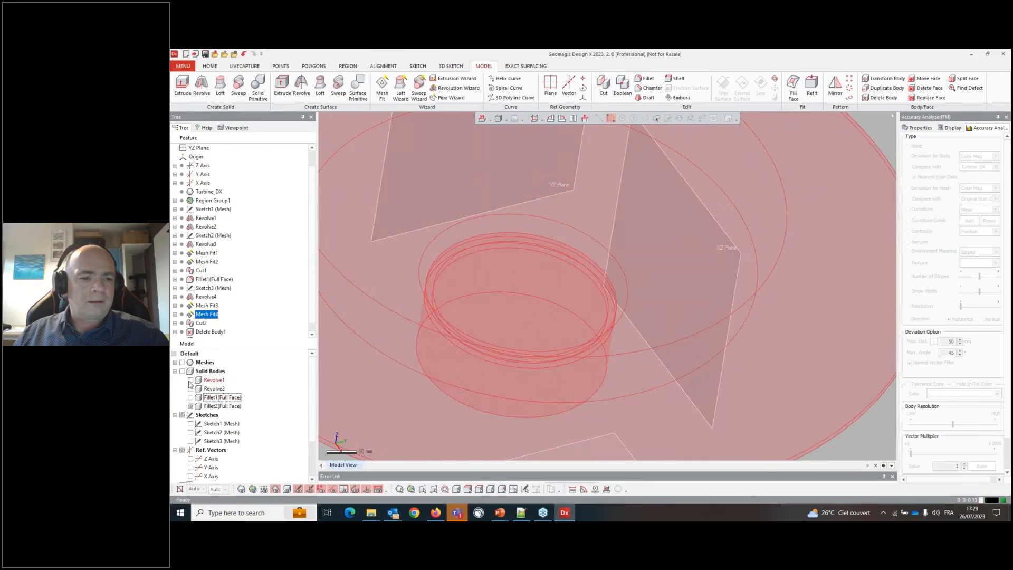
{"action": "scroll", "coordinate": [531, 283], "scroll_direction": "down", "scroll_amount": 4}
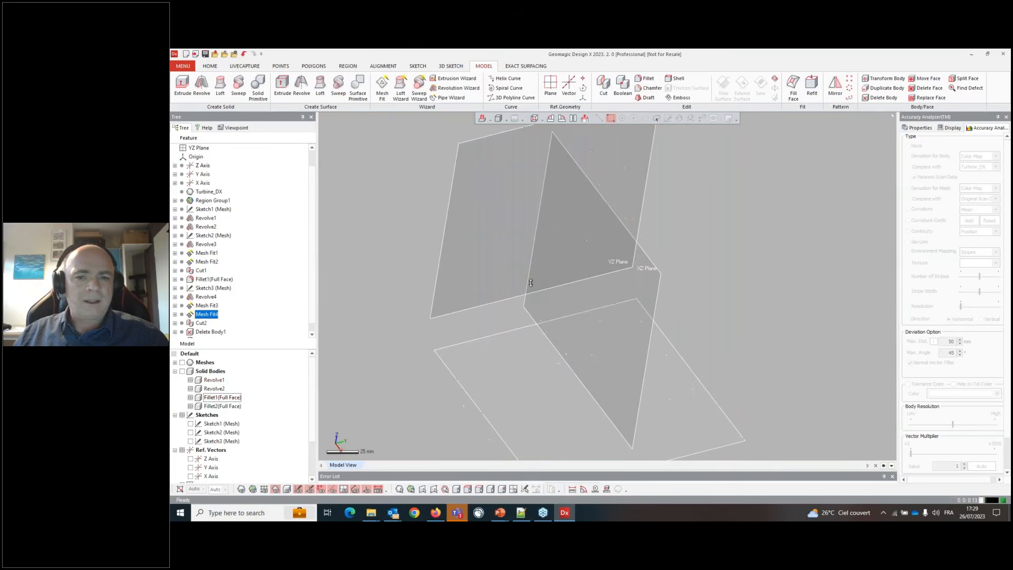
- Show the solid bodies again in the model view
{"action": "left_click", "coordinate": [182, 371]}
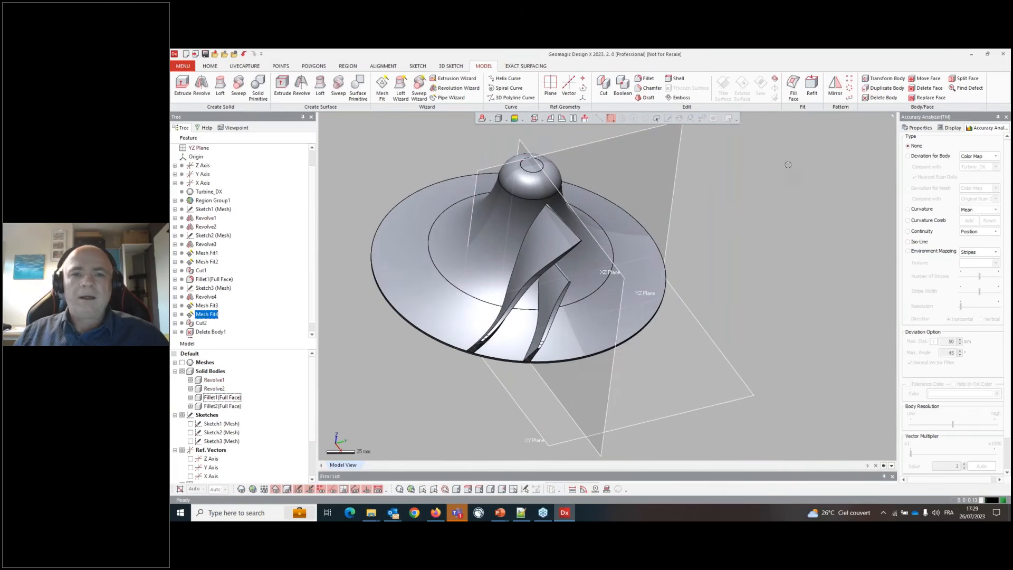
- Create a 360° circular pattern of the two filleted blade bodies around the Z Axis
{"action": "left_click", "coordinate": [849, 88]}
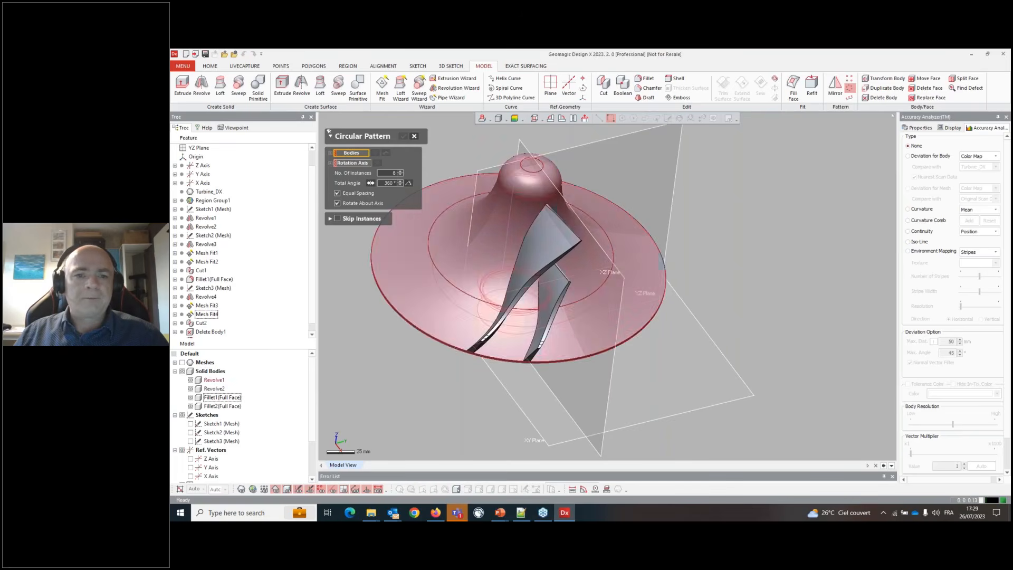
{"action": "left_click", "coordinate": [541, 249]}
{"action": "left_click", "coordinate": [551, 295]}
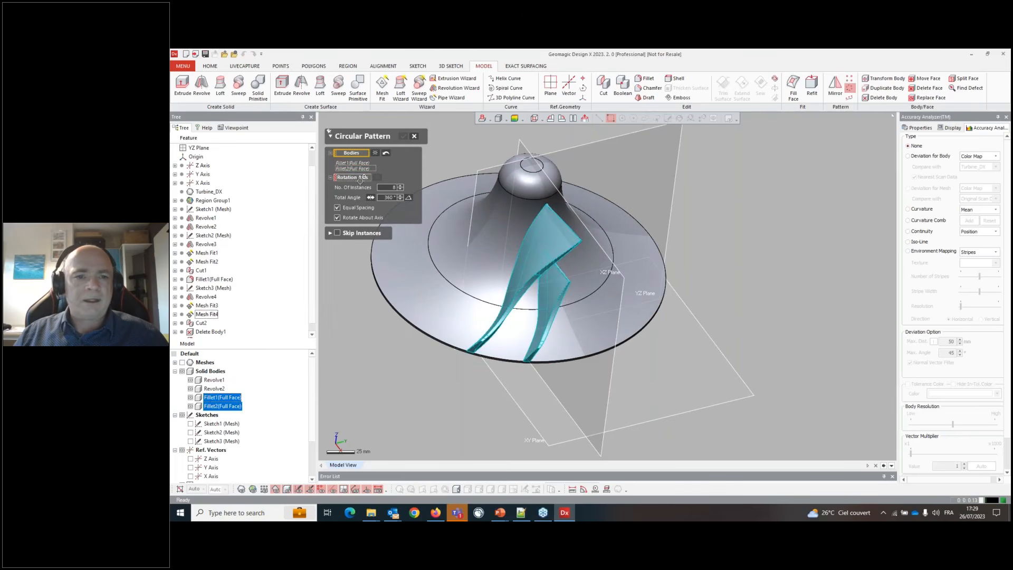
{"action": "left_click", "coordinate": [361, 180]}
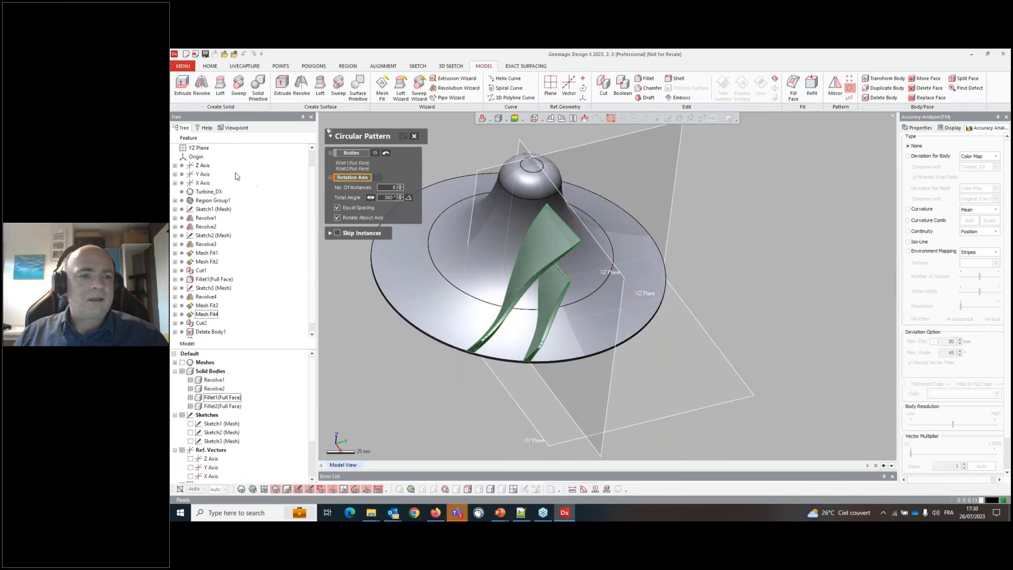
{"action": "left_click", "coordinate": [202, 166]}
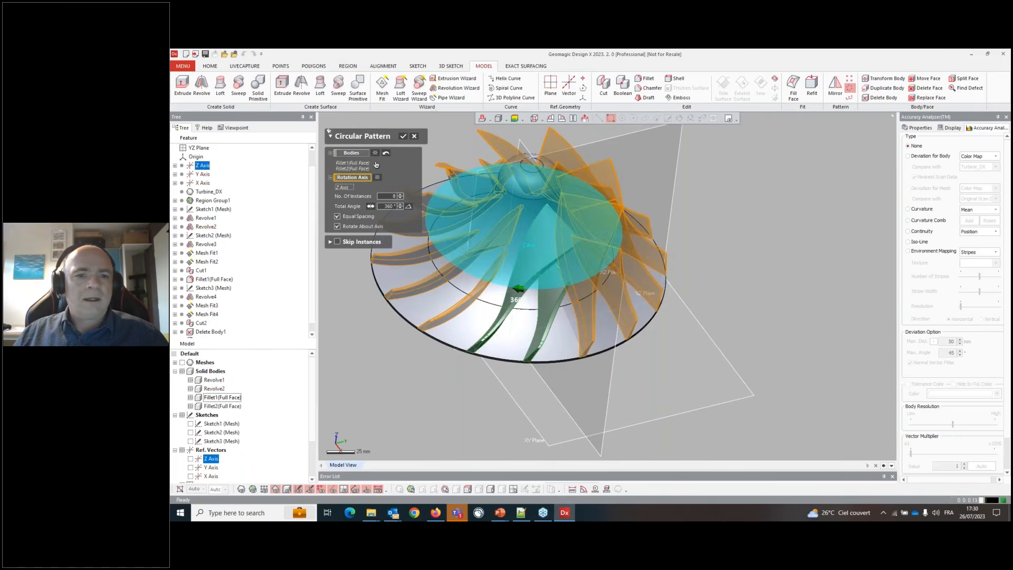
{"action": "scroll", "coordinate": [730, 359], "scroll_direction": "down", "scroll_amount": 3}
{"action": "right_click_drag", "start_coordinate": [691, 357], "coordinate": [739, 364]}
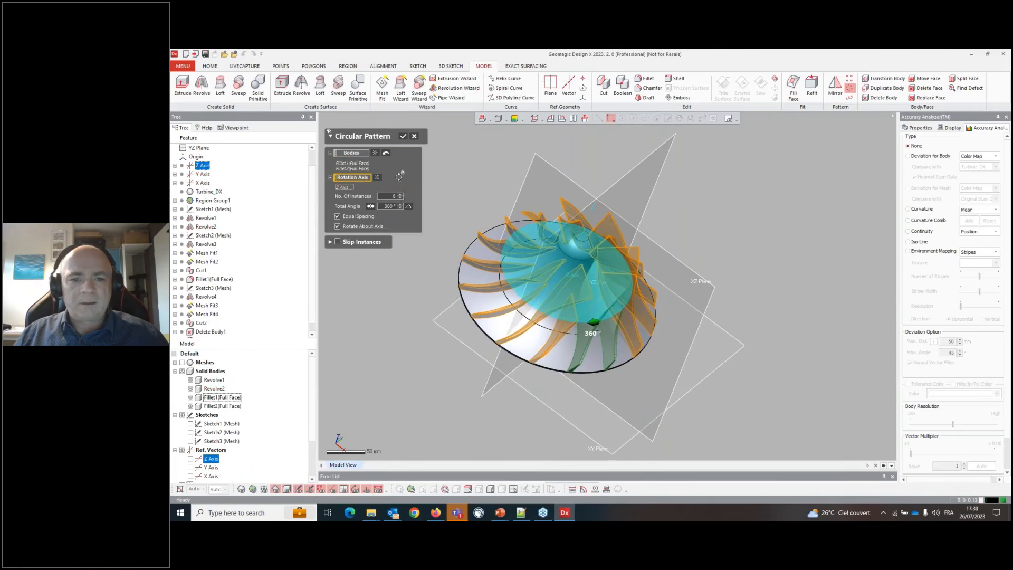
{"action": "left_click", "coordinate": [402, 137]}
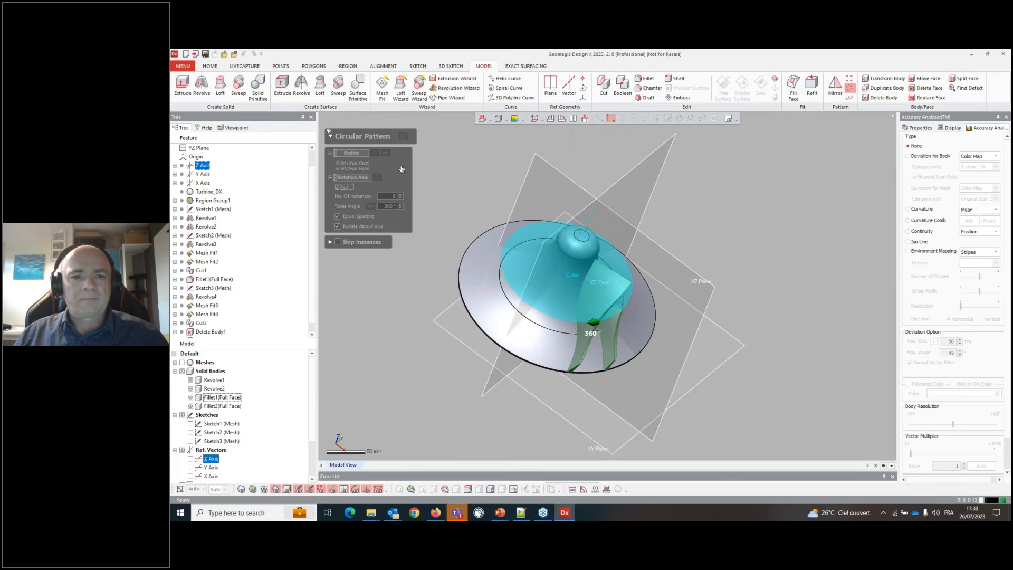
- Display a body deviation colour map against the scan and orbit around the patterned impeller to inspect it
{"action": "right_click_drag", "start_coordinate": [612, 285], "coordinate": [628, 352]}
{"action": "scroll", "coordinate": [627, 312], "scroll_direction": "up", "scroll_amount": 3}
{"action": "left_click", "coordinate": [938, 159]}
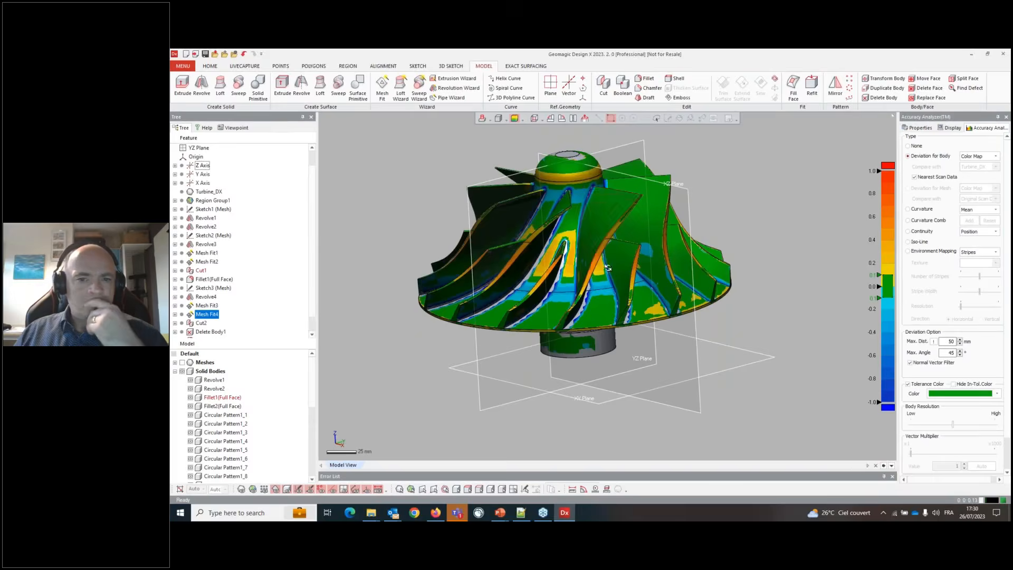
{"action": "right_click_drag", "start_coordinate": [591, 243], "coordinate": [553, 310]}
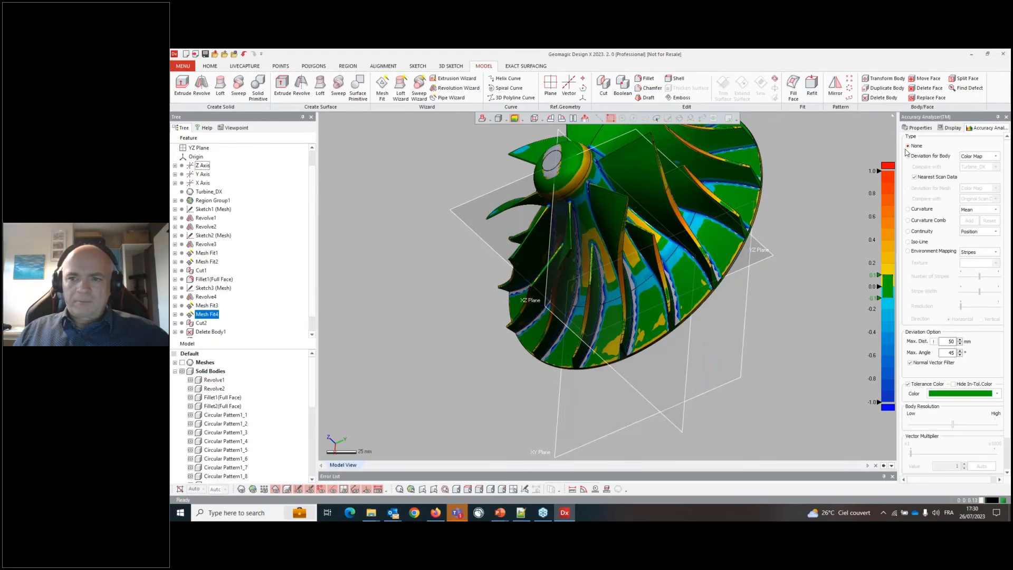
{"action": "scroll", "coordinate": [606, 254], "scroll_direction": "down", "scroll_amount": 4}
{"action": "right_click_drag", "start_coordinate": [581, 176], "coordinate": [655, 238]}
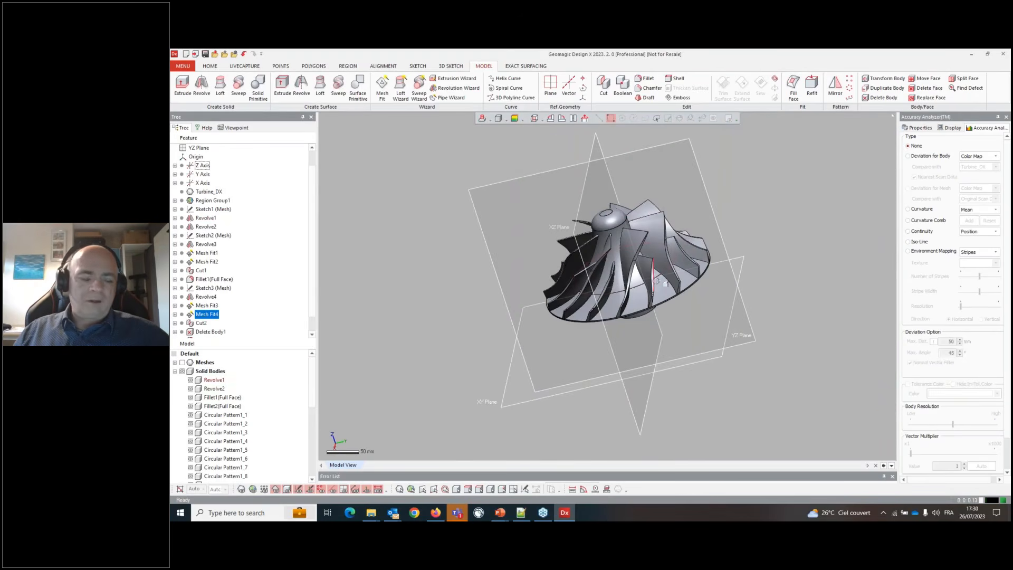
- Show the scan mesh and add a plane with the Extract method on the flat region at the top of the hub
{"action": "key", "text": "Tab"}
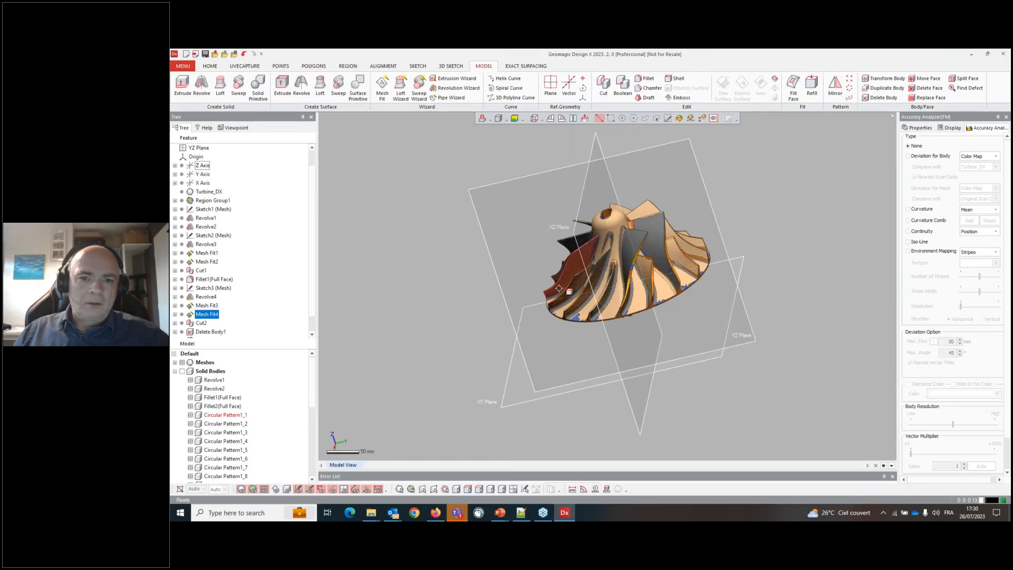
{"action": "scroll", "coordinate": [640, 283], "scroll_direction": "up", "scroll_amount": 5}
{"action": "left_click", "coordinate": [602, 266]}
{"action": "right_click", "coordinate": [612, 266]}
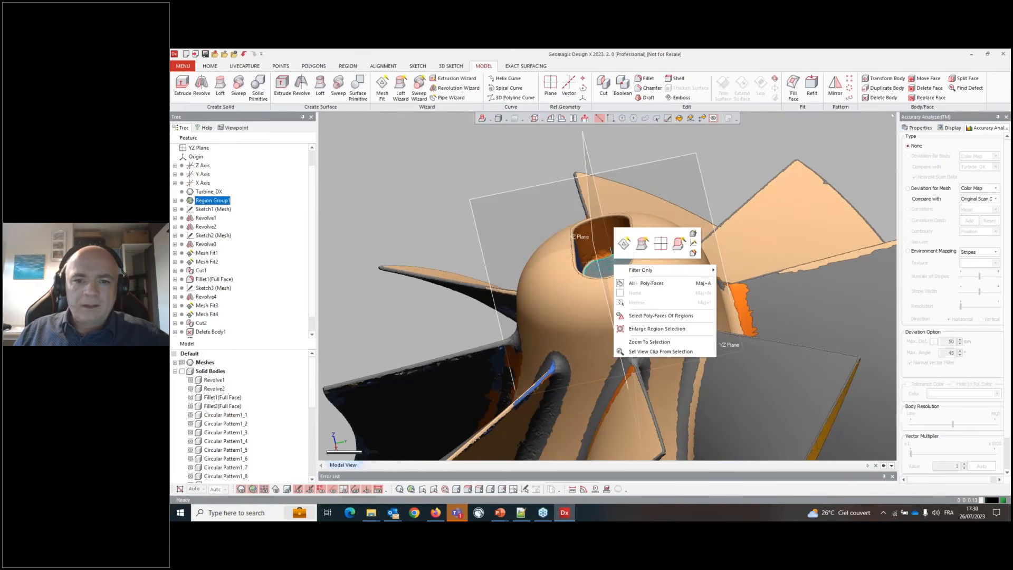
{"action": "left_click", "coordinate": [660, 244]}
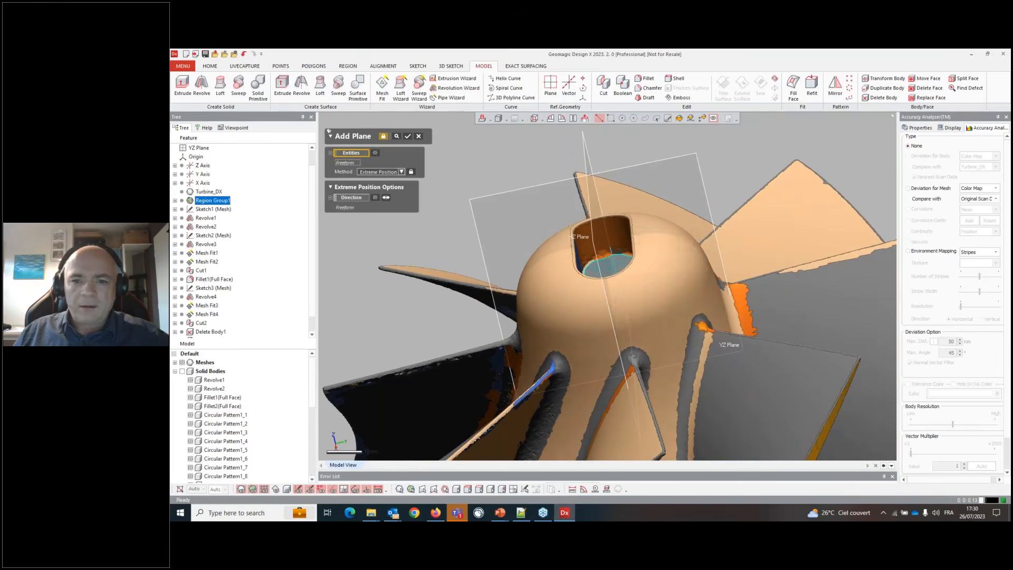
{"action": "left_click", "coordinate": [380, 172]}
{"action": "left_click", "coordinate": [376, 197]}
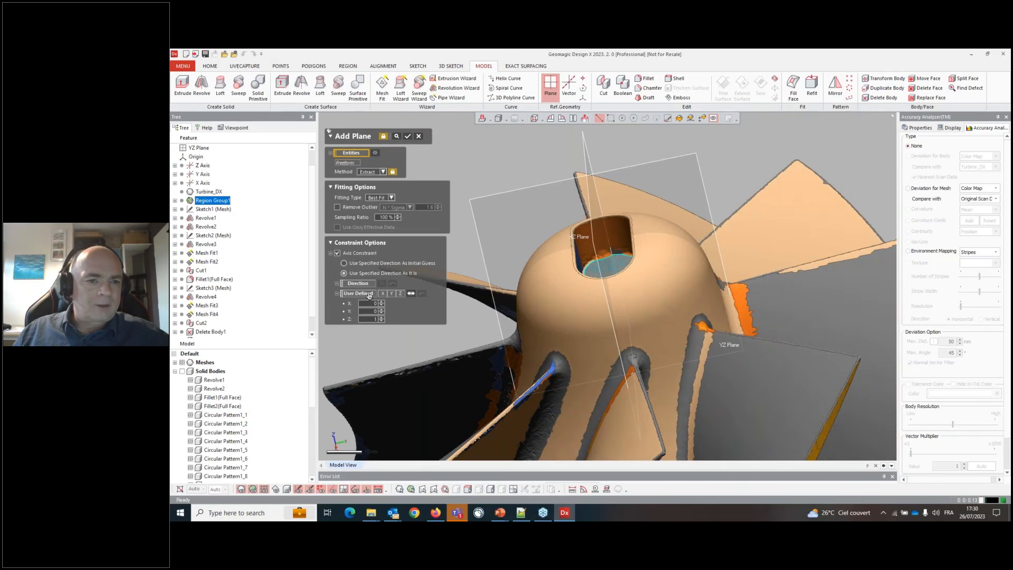
{"action": "left_click", "coordinate": [408, 136]}
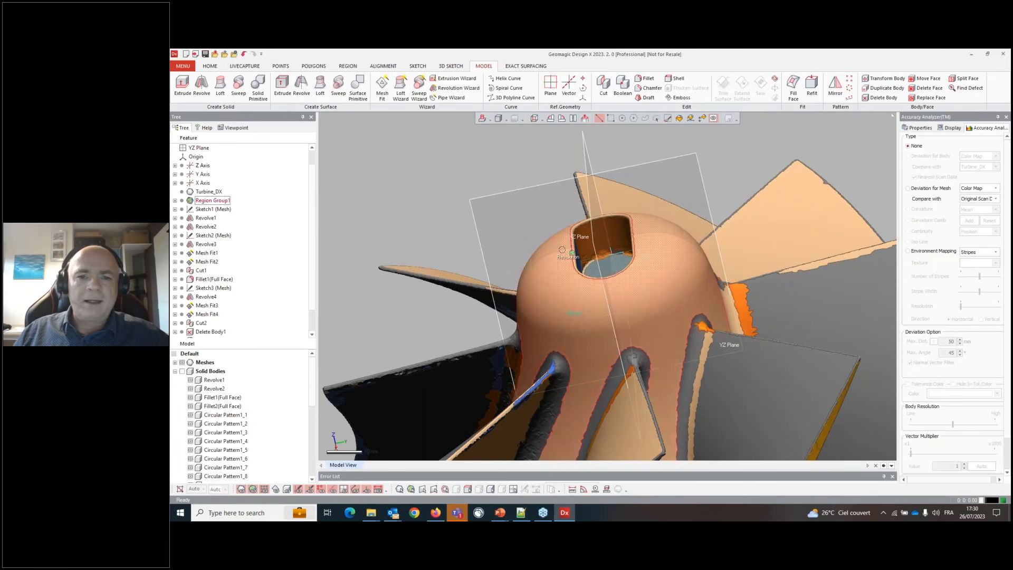
- Start a mesh sketch using Plane1 as the base plane
{"action": "scroll", "coordinate": [560, 246], "scroll_direction": "down", "scroll_amount": 3}
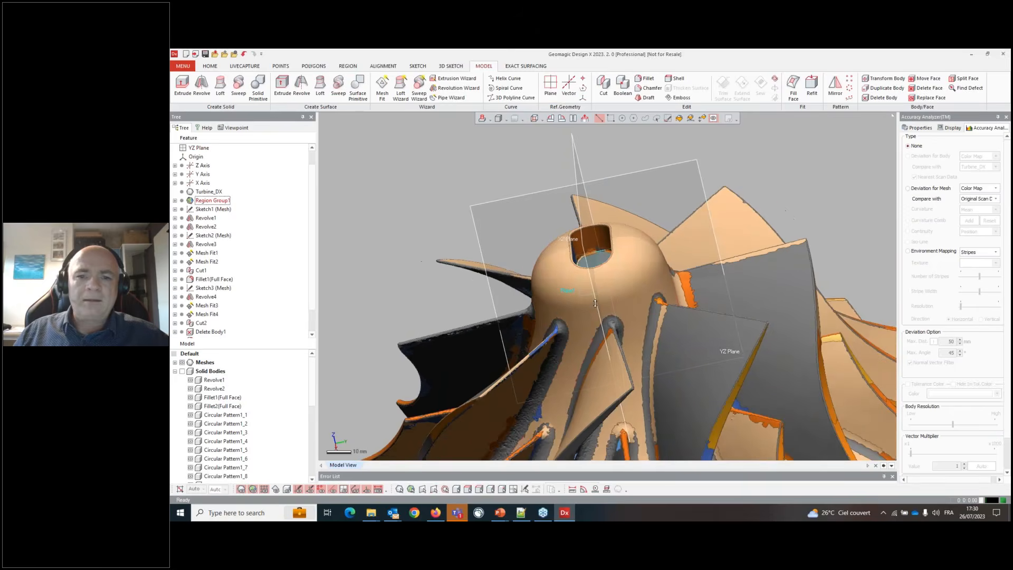
{"action": "left_click", "coordinate": [459, 67]}
{"action": "left_click", "coordinate": [417, 66]}
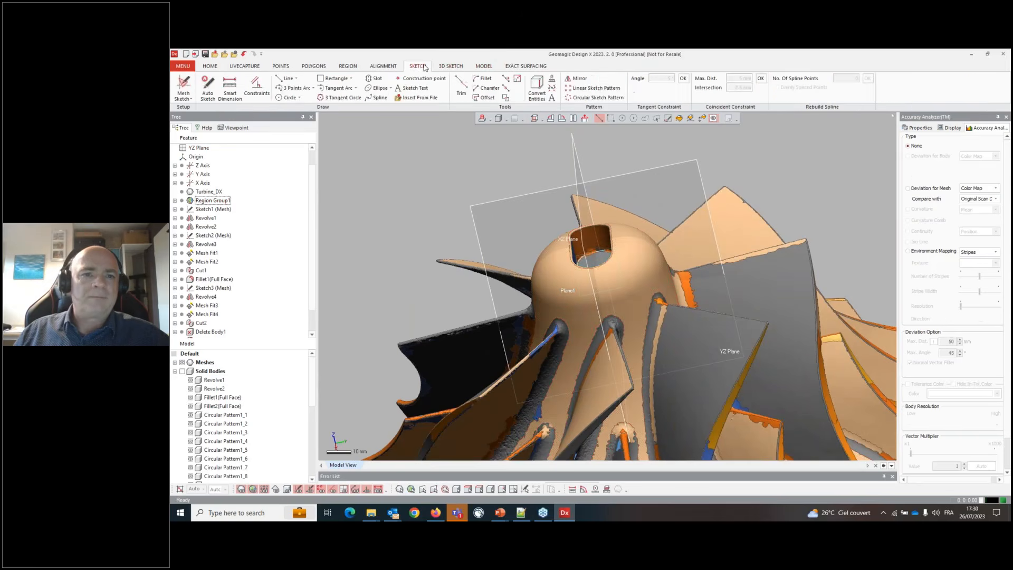
{"action": "left_click", "coordinate": [190, 82]}
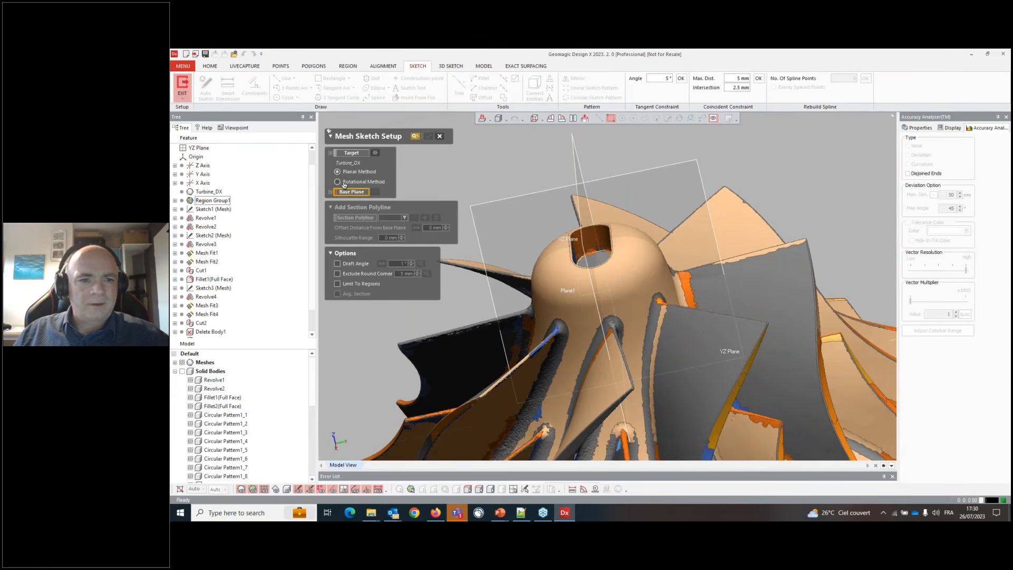
{"action": "scroll", "coordinate": [215, 330], "scroll_direction": "down", "scroll_amount": 1}
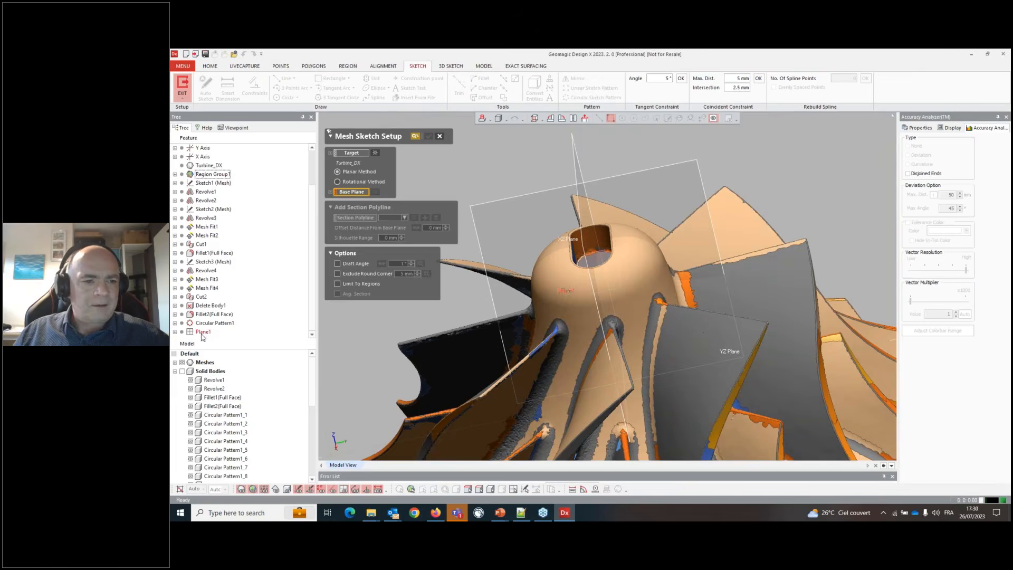
{"action": "left_click", "coordinate": [202, 332]}
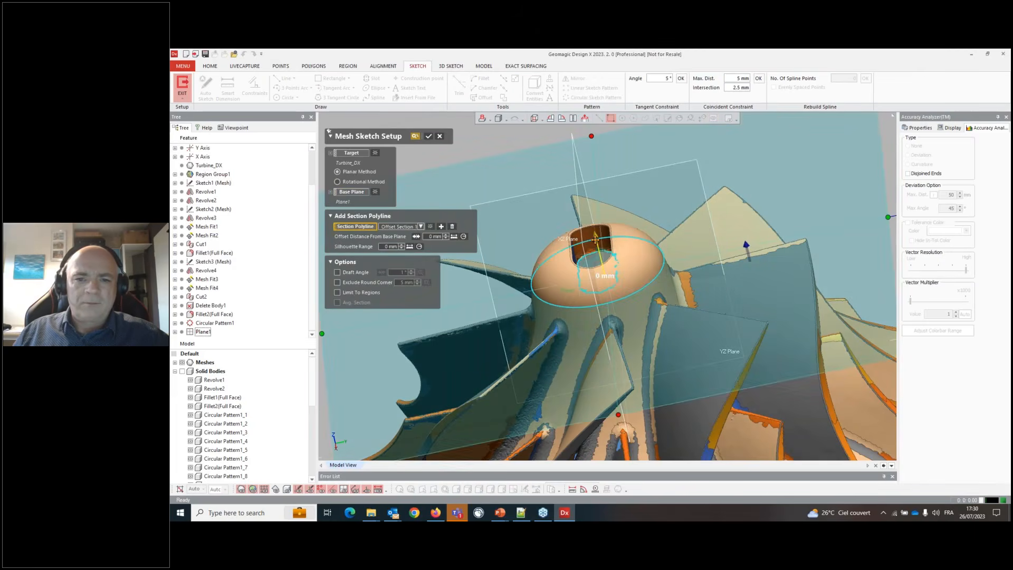
{"action": "left_click", "coordinate": [428, 136]}
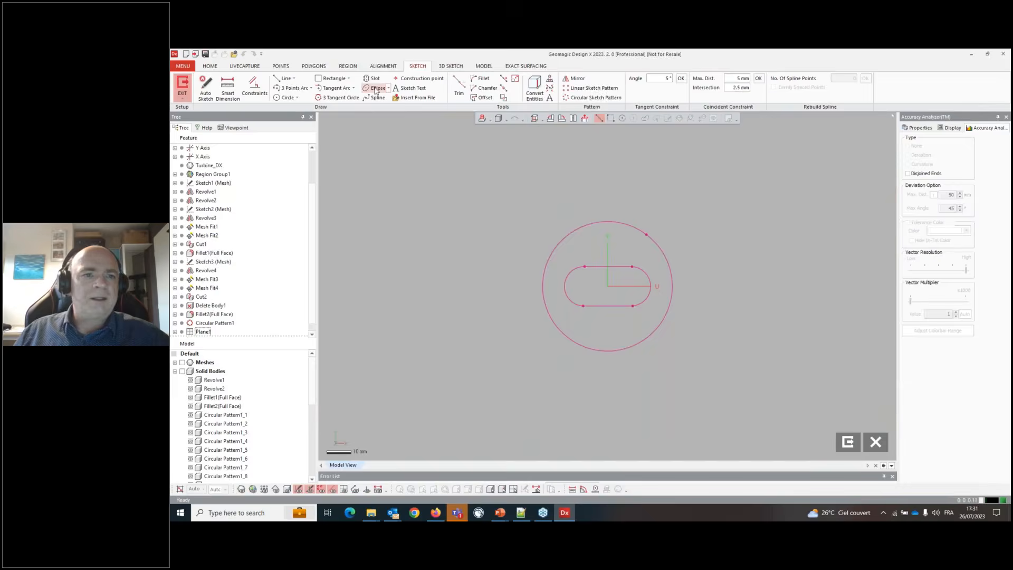
- Draw a slot over the hub's oblong hole section, about 19 mm long
{"action": "left_click", "coordinate": [374, 80]}
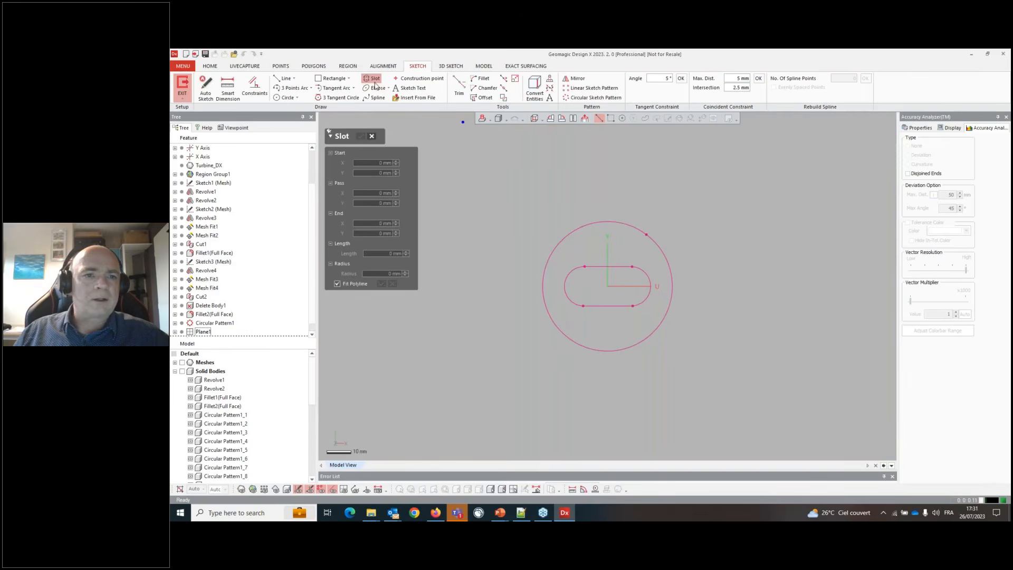
{"action": "left_click", "coordinate": [559, 258]}
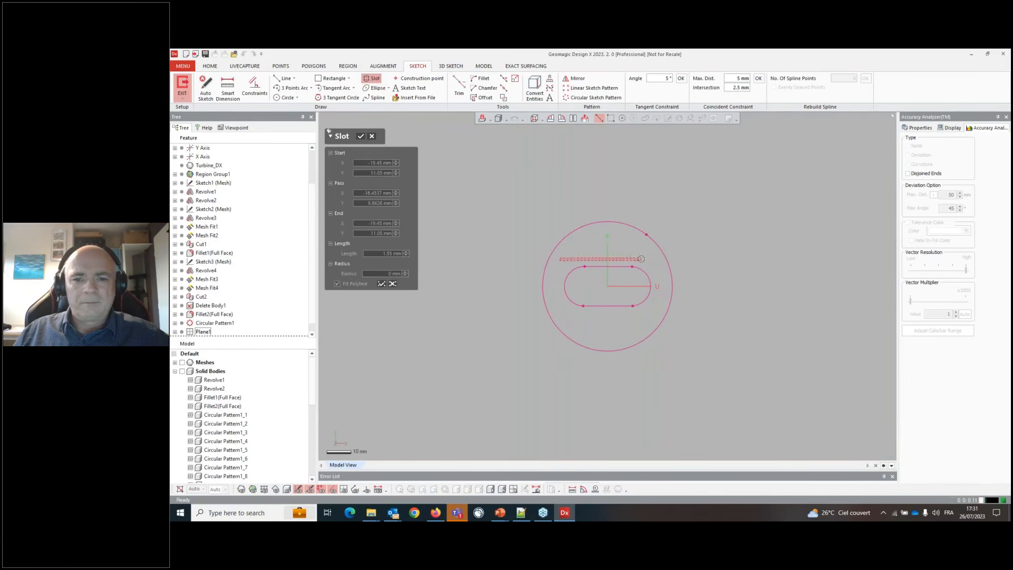
{"action": "key", "text": "Escape"}
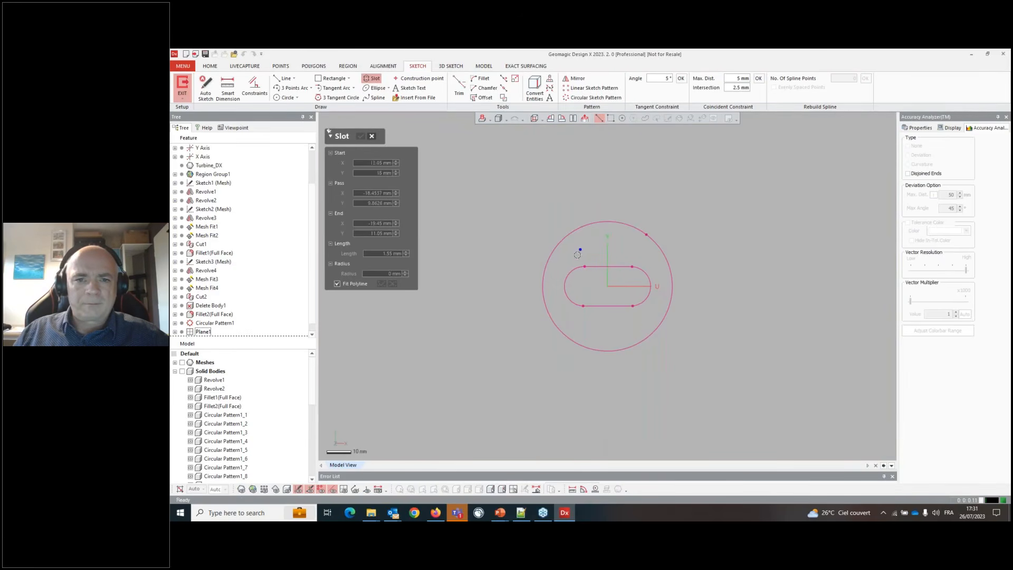
{"action": "left_click_drag", "start_coordinate": [560, 260], "coordinate": [632, 288]}
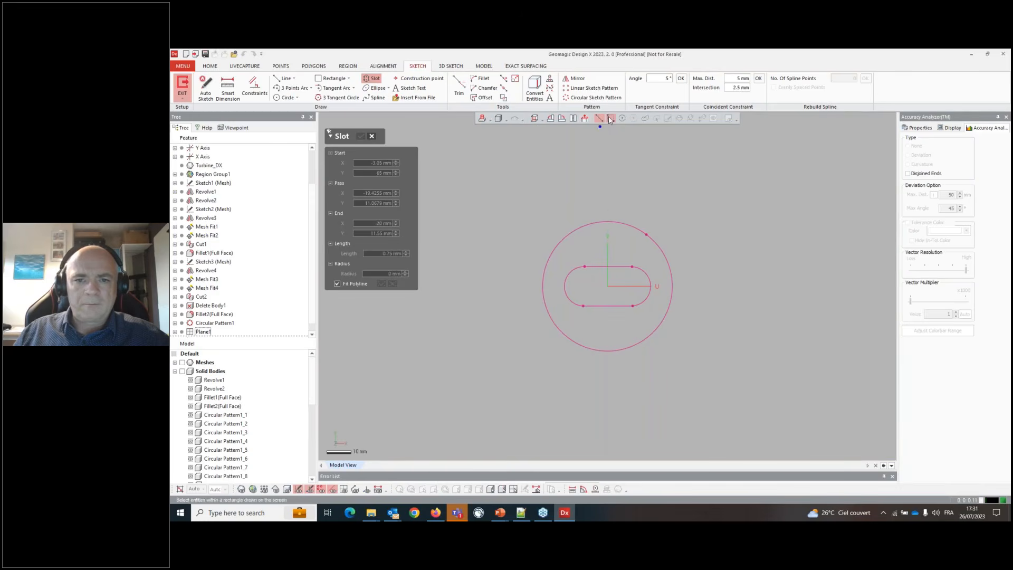
{"action": "left_click", "coordinate": [610, 119]}
{"action": "left_click_drag", "start_coordinate": [559, 258], "coordinate": [657, 317]}
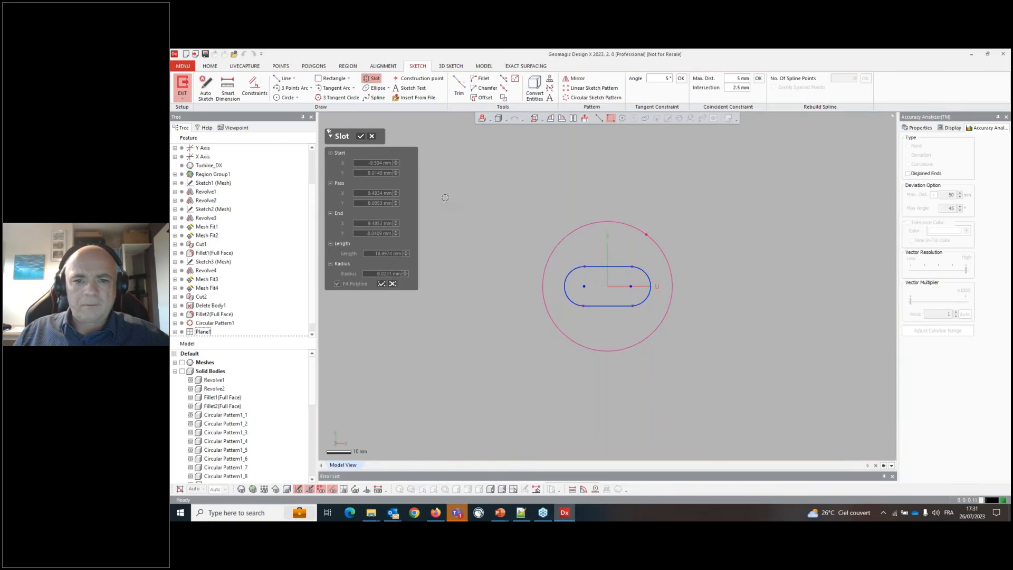
{"action": "left_click", "coordinate": [361, 136]}
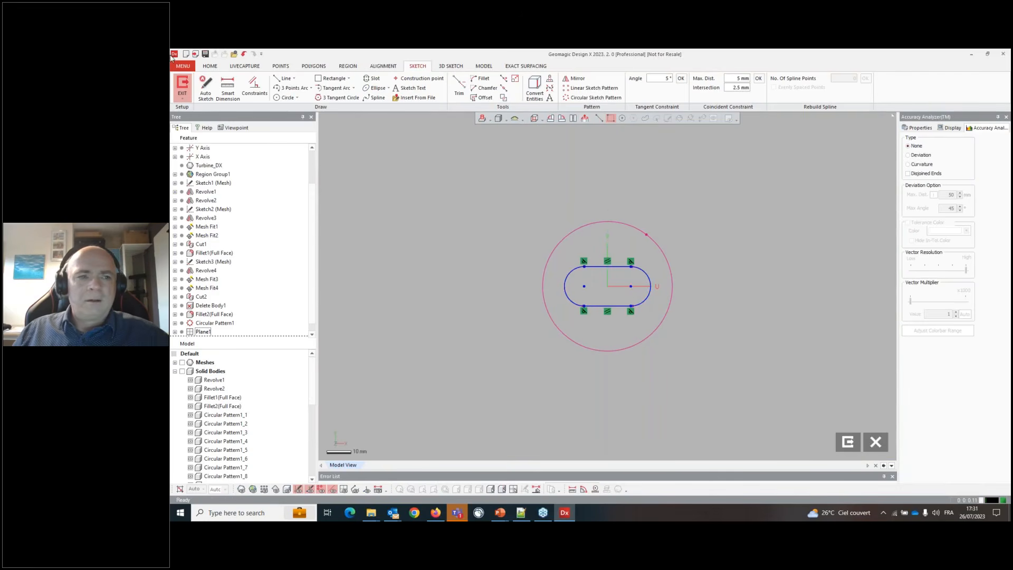
- Exit the sketch and extrude the slot 82.5 mm as a cut through the hub
{"action": "left_click", "coordinate": [183, 85]}
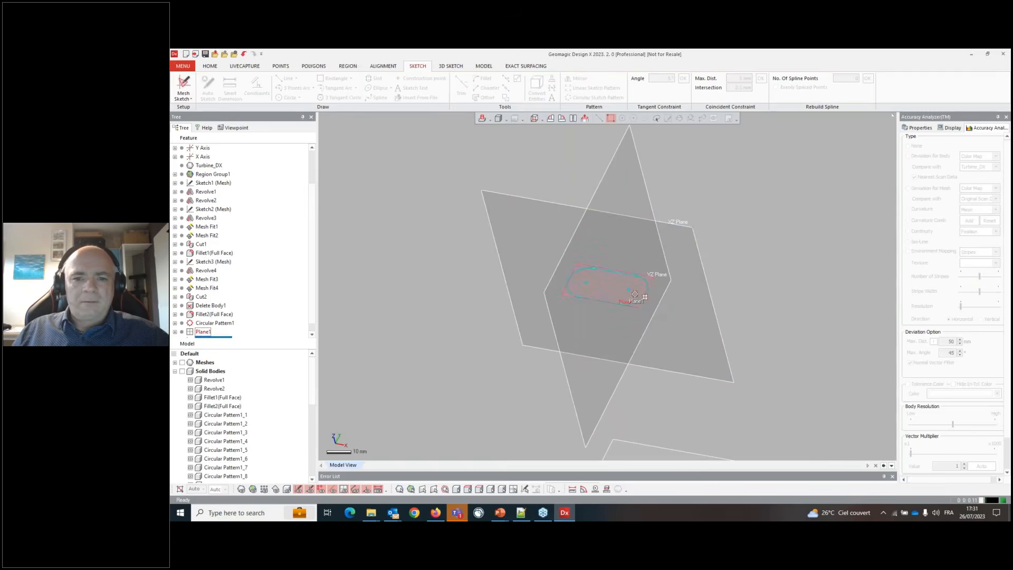
{"action": "right_click", "coordinate": [622, 272]}
{"action": "left_click", "coordinate": [631, 253]}
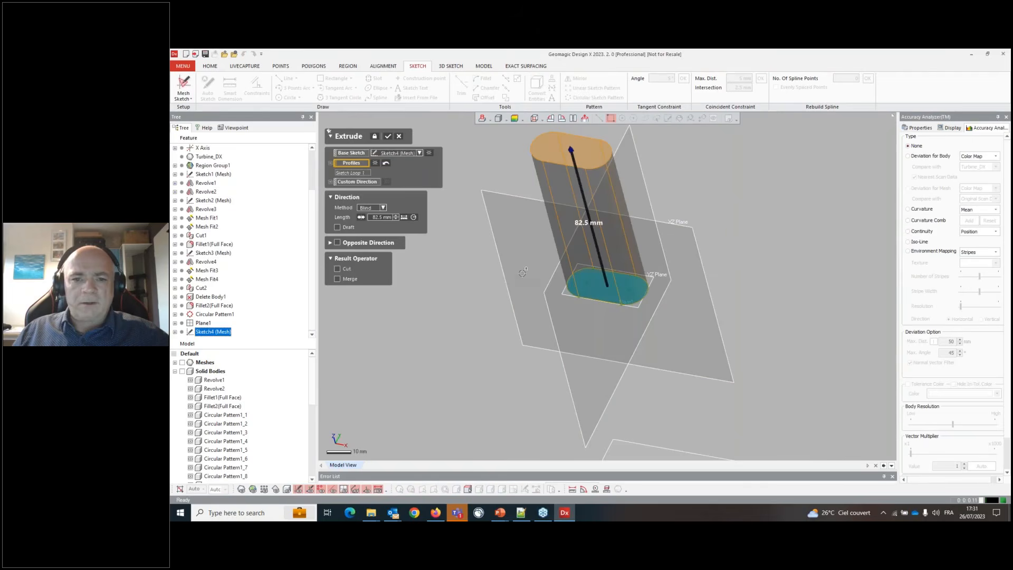
{"action": "left_click", "coordinate": [347, 270]}
{"action": "left_click", "coordinate": [387, 136]}
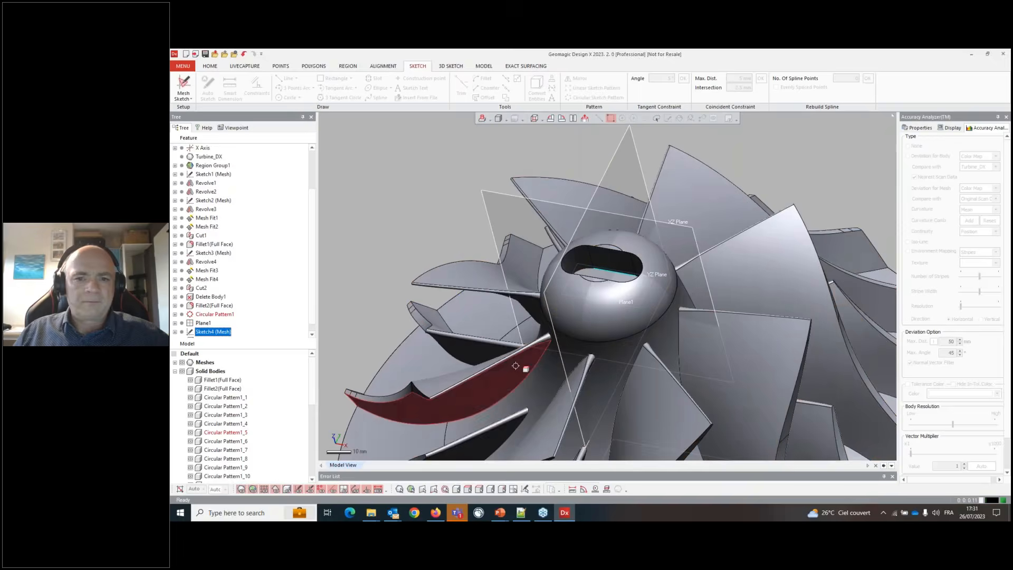
- Orbit and zoom around the finished impeller to inspect the cut hub
{"action": "scroll", "coordinate": [627, 359], "scroll_direction": "down", "scroll_amount": 5}
{"action": "right_click_drag", "start_coordinate": [677, 354], "coordinate": [618, 369]}
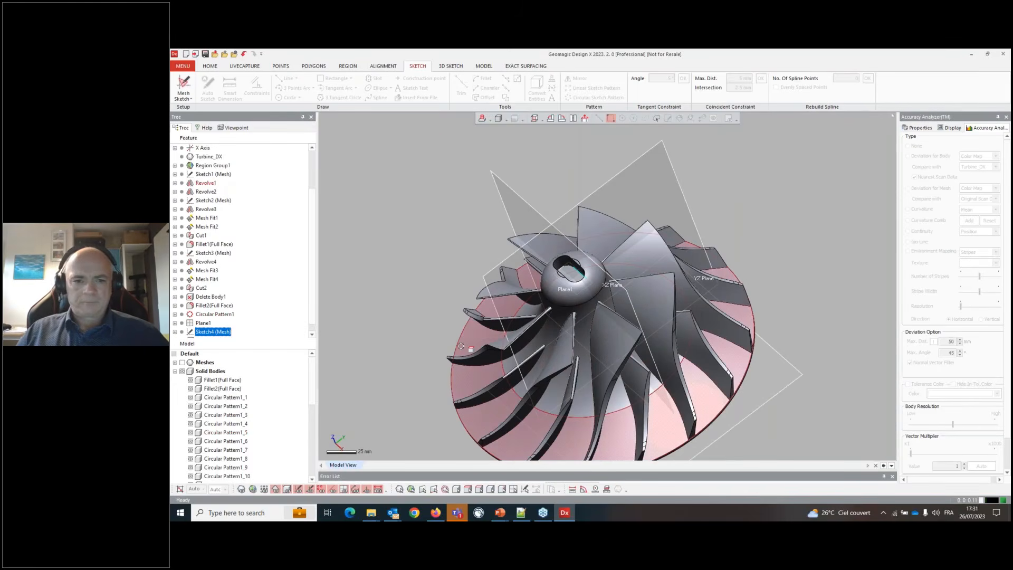
{"action": "right_click_drag", "start_coordinate": [460, 345], "coordinate": [478, 282]}
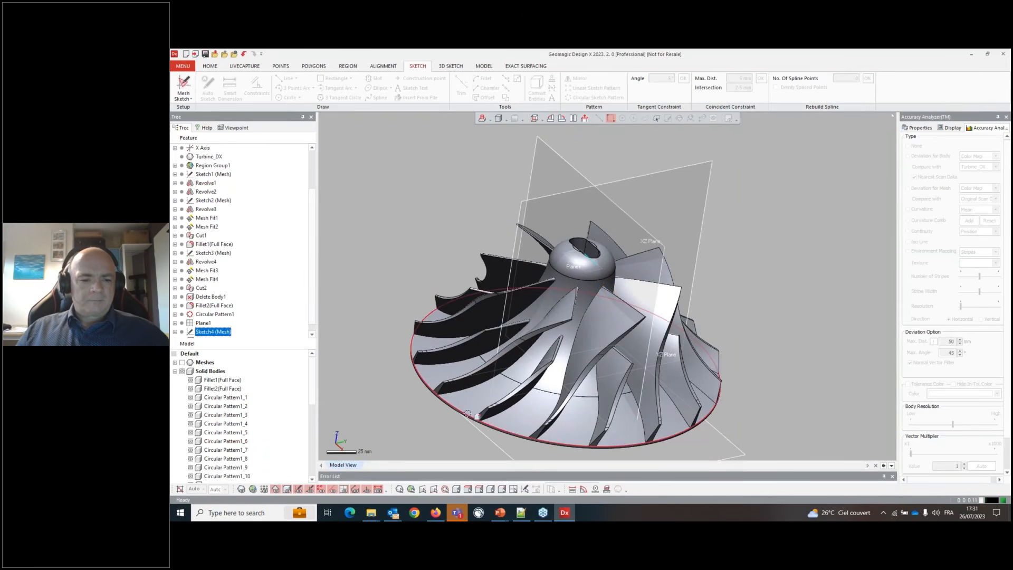
{"action": "key", "text": "alt+Tab"}
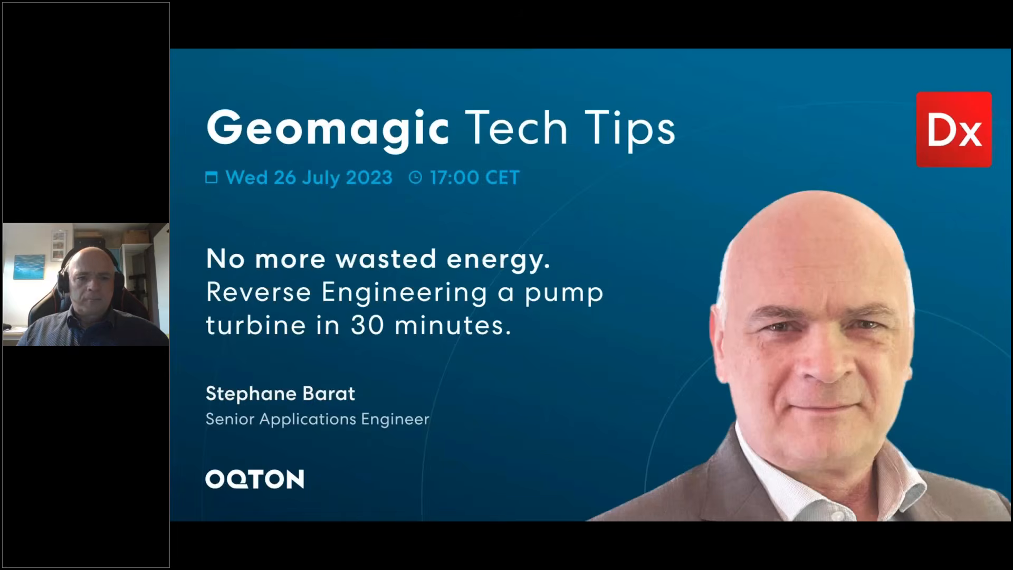
{"action": "key", "text": "Right"}
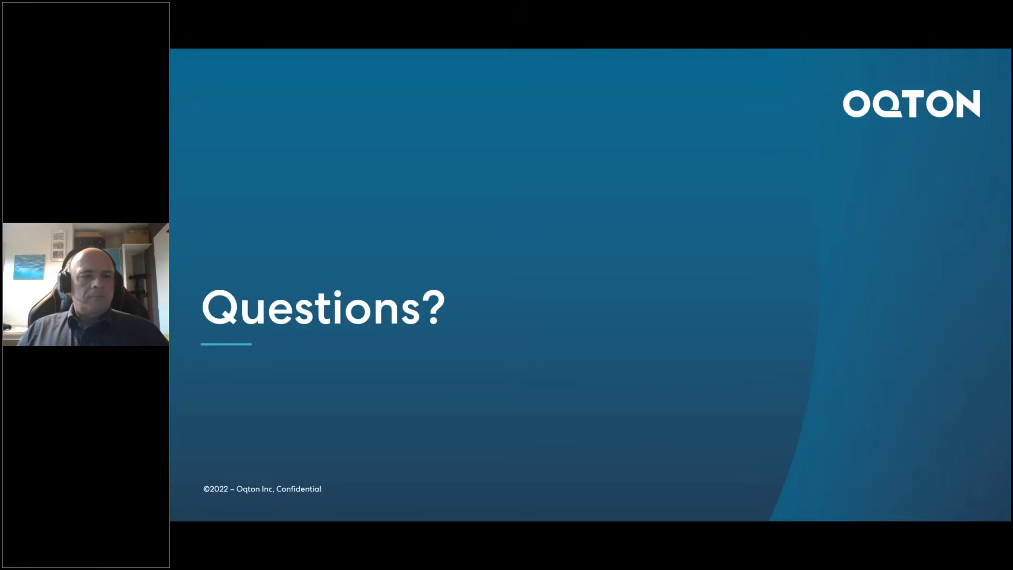
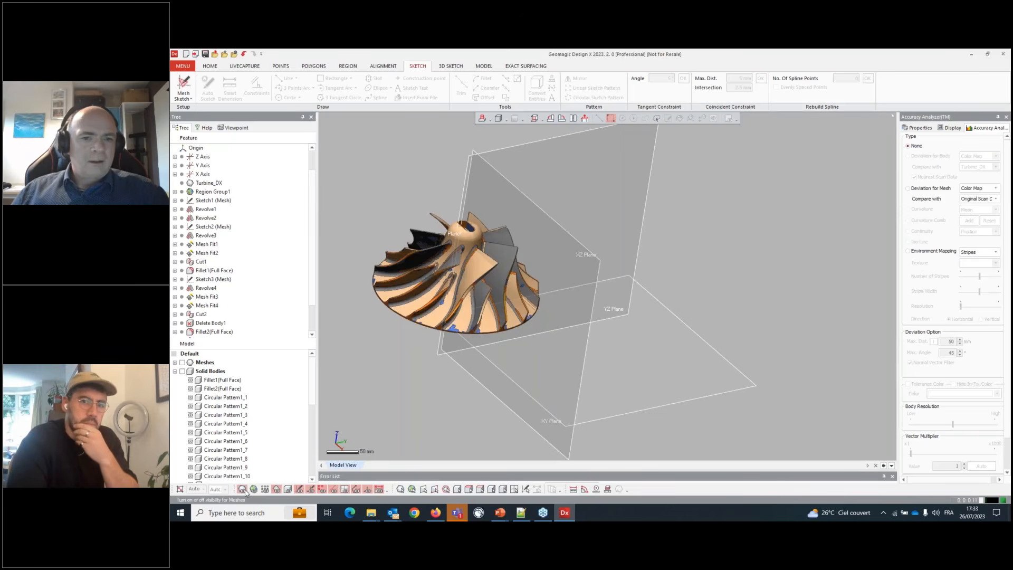
{"action": "left_click", "coordinate": [376, 67]}
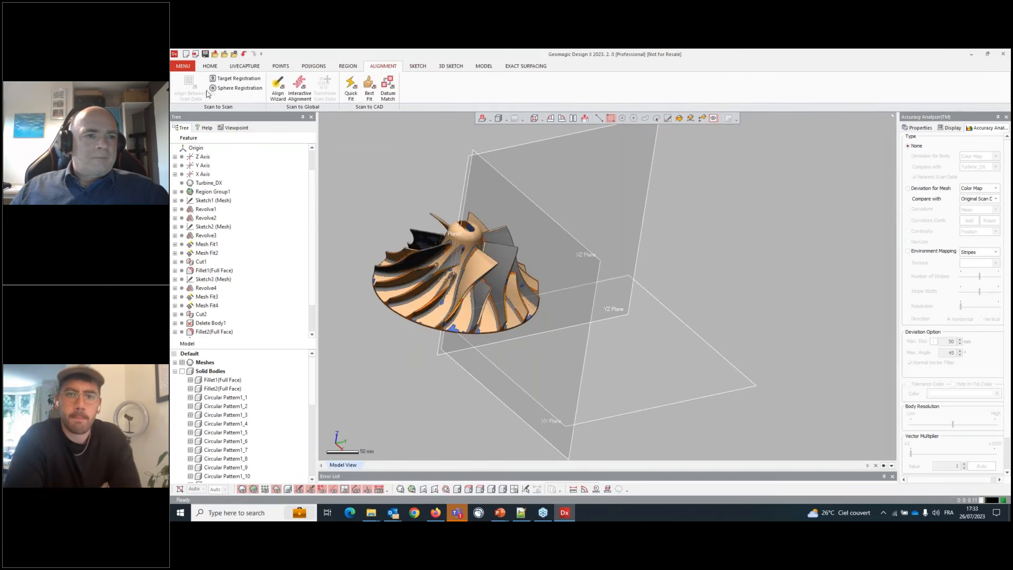
{"action": "left_click", "coordinate": [300, 88]}
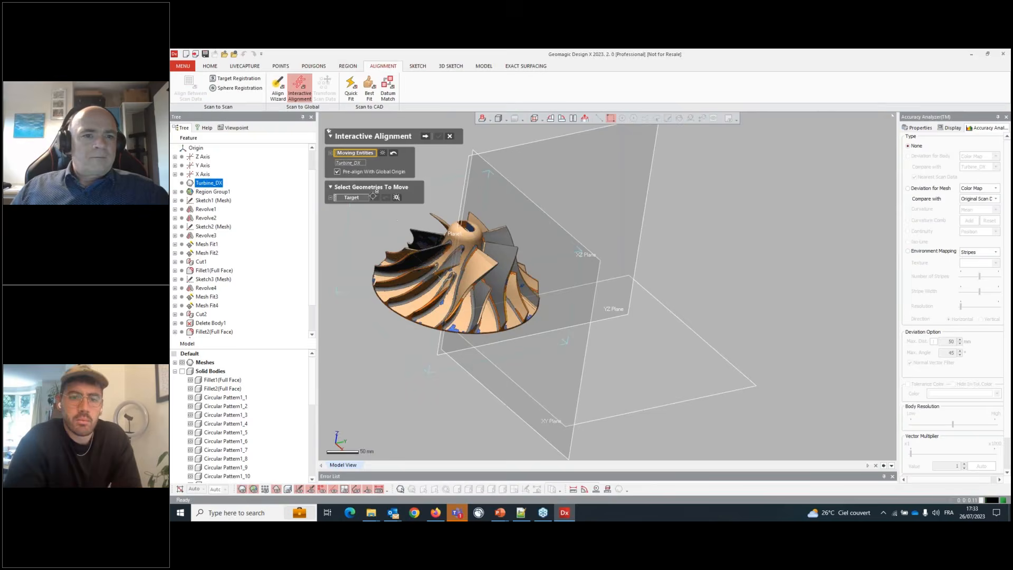
{"action": "left_click", "coordinate": [424, 136]}
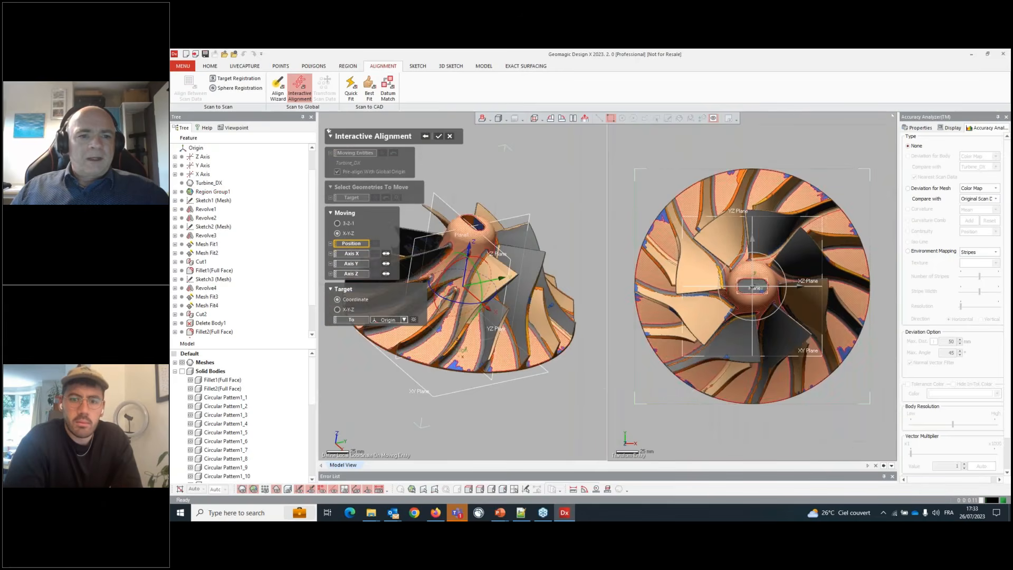
{"action": "scroll", "coordinate": [590, 266], "scroll_direction": "down", "scroll_amount": 4}
{"action": "scroll", "coordinate": [400, 267], "scroll_direction": "up", "scroll_amount": 5}
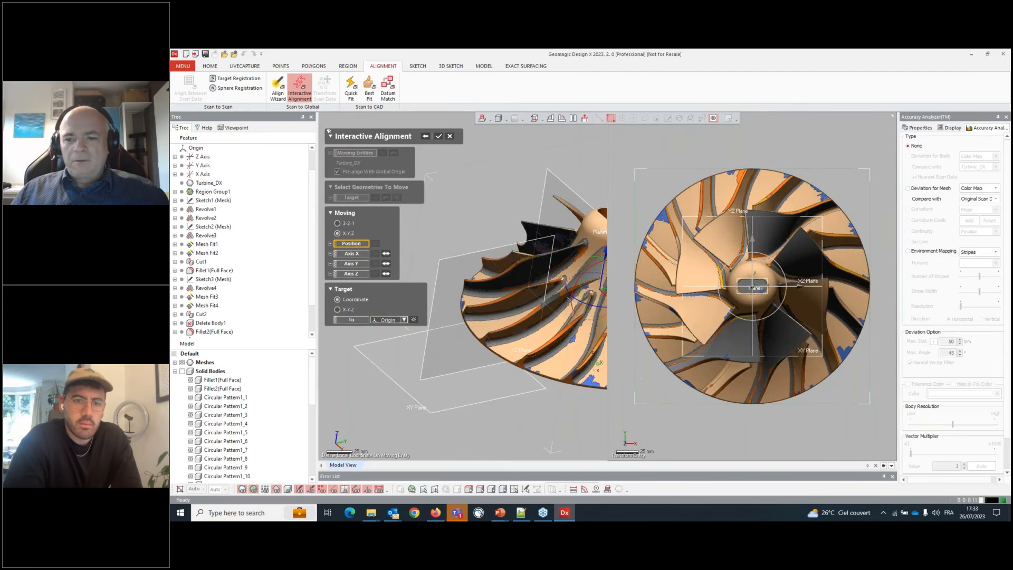
{"action": "right_click_drag", "start_coordinate": [488, 339], "coordinate": [452, 254]}
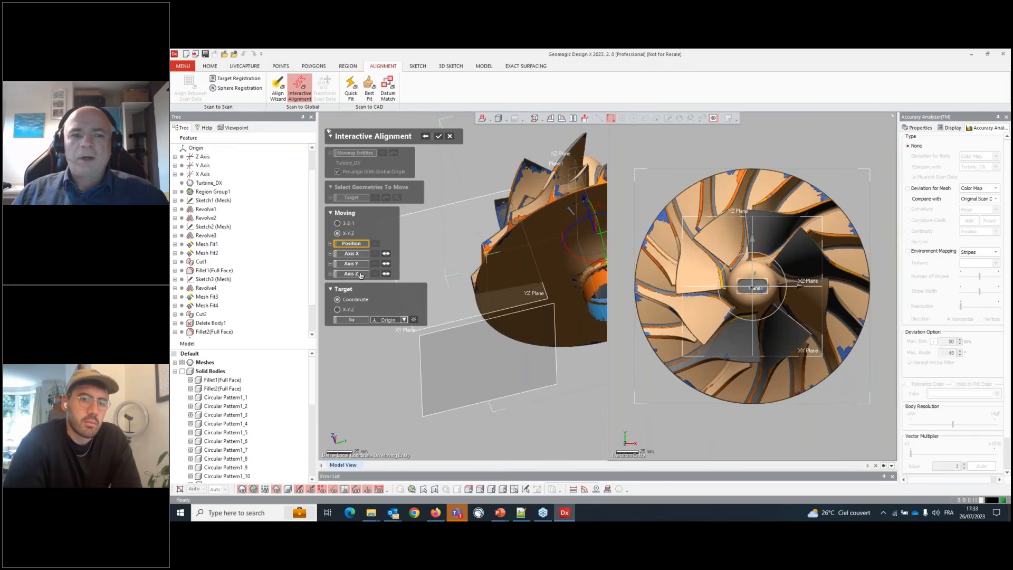
{"action": "left_click", "coordinate": [342, 224]}
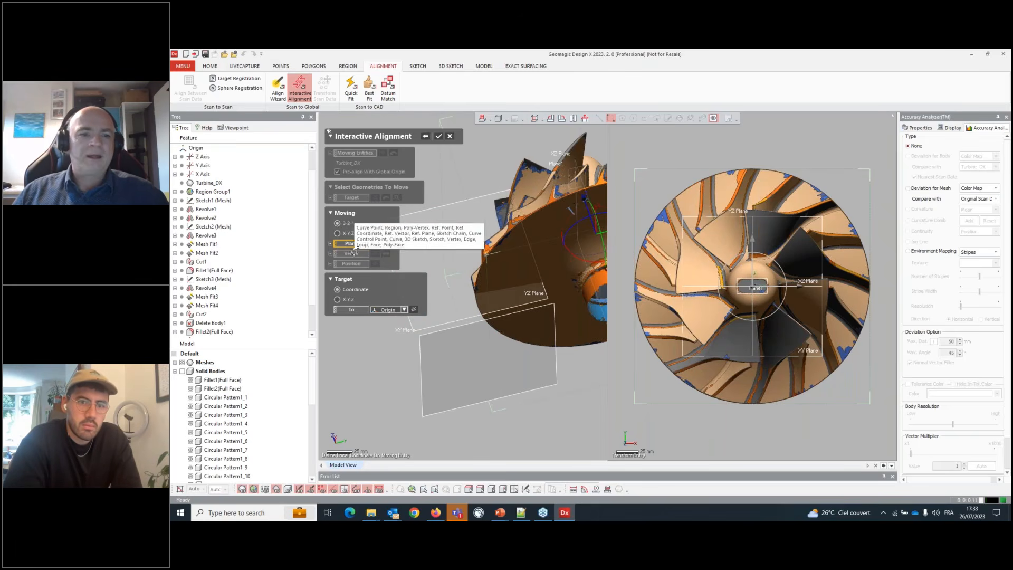
{"action": "scroll", "coordinate": [542, 247], "scroll_direction": "down", "scroll_amount": 3}
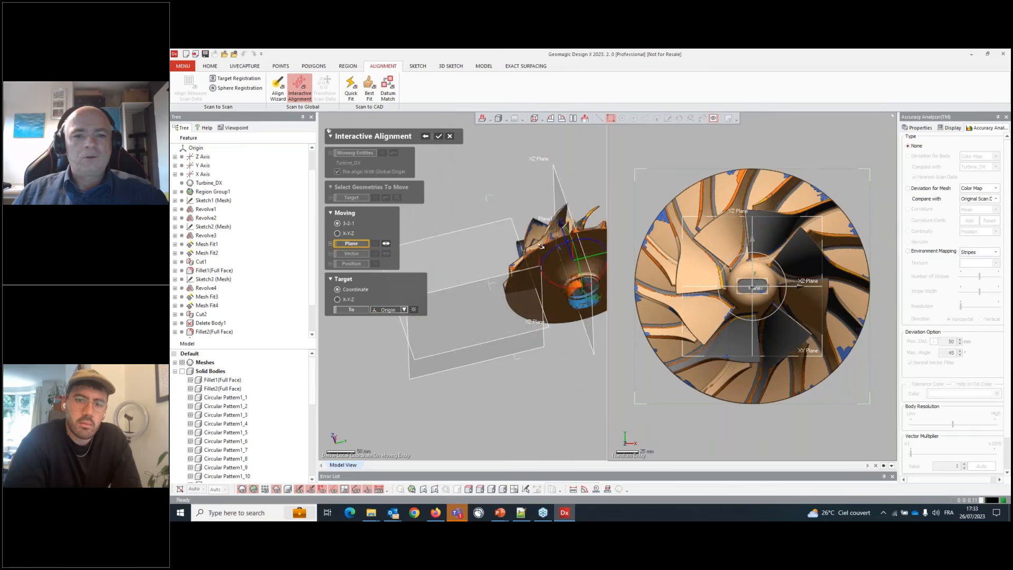
{"action": "right_click_drag", "start_coordinate": [542, 247], "coordinate": [499, 235]}
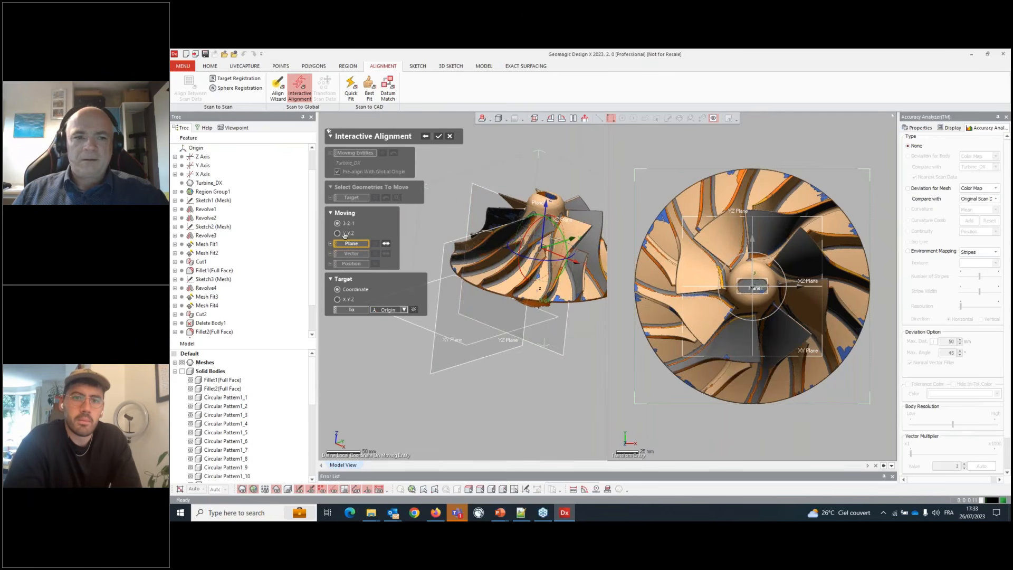
{"action": "left_click", "coordinate": [345, 234]}
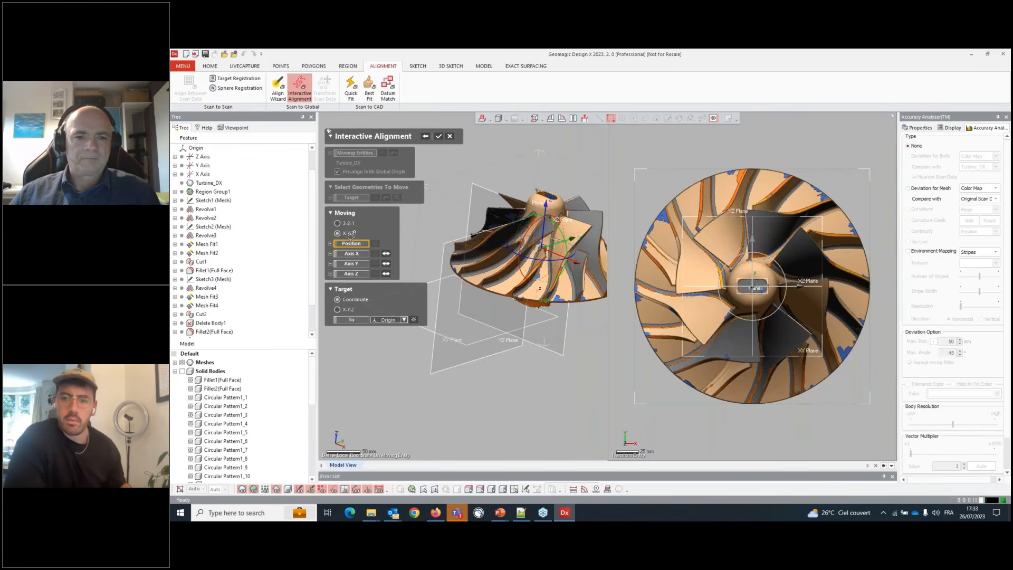
{"action": "left_click", "coordinate": [451, 138]}
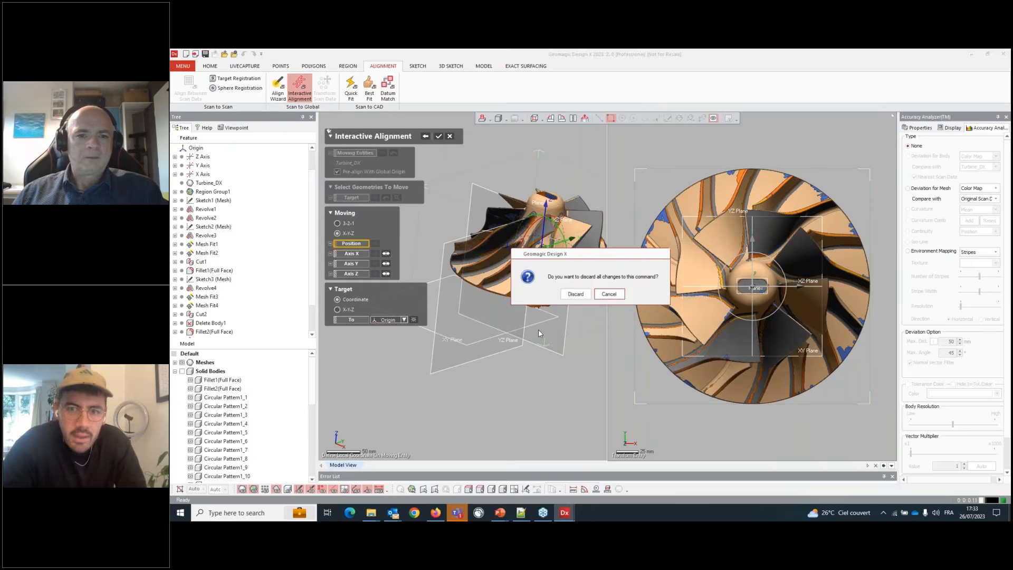
{"action": "left_click", "coordinate": [576, 296]}
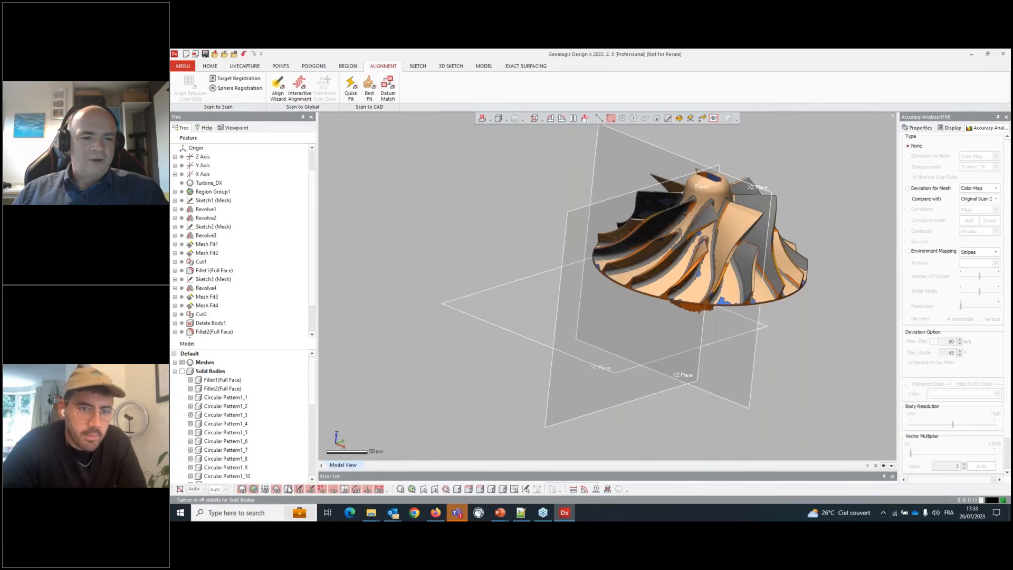
- Merge all solid bodies into a single body with a Boolean operation
{"action": "left_click", "coordinate": [210, 66]}
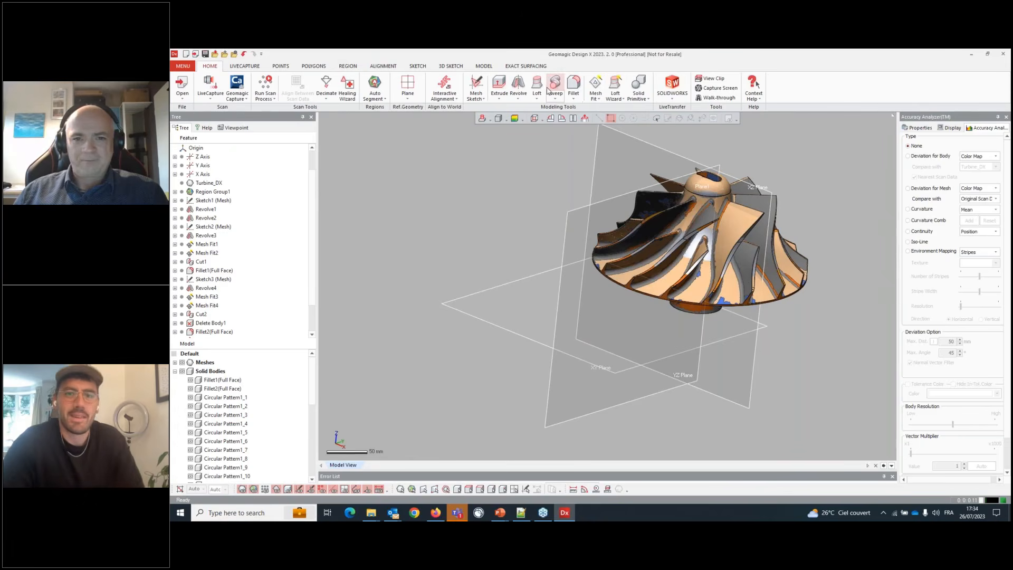
{"action": "left_click", "coordinate": [483, 66]}
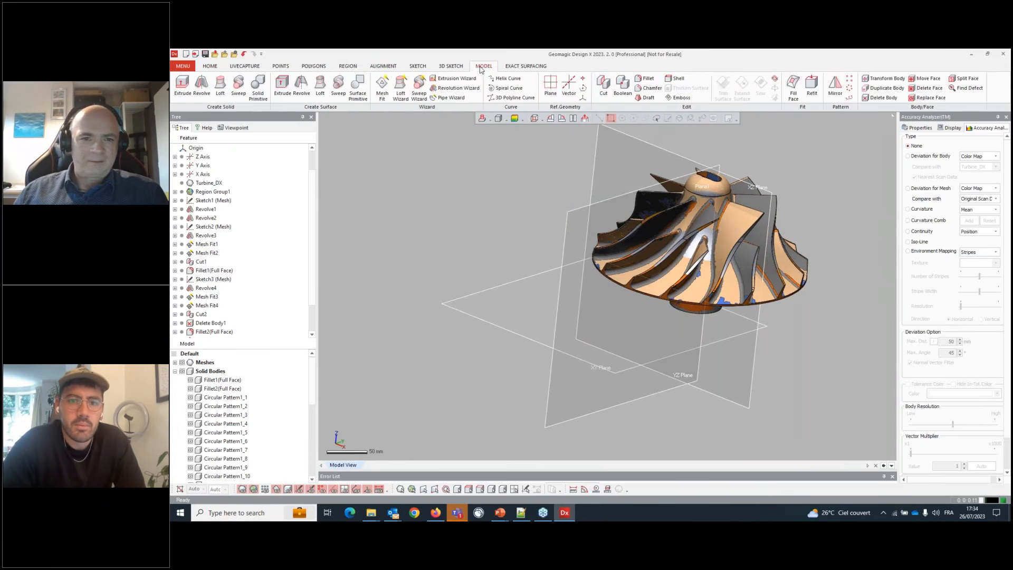
{"action": "left_click", "coordinate": [623, 87]}
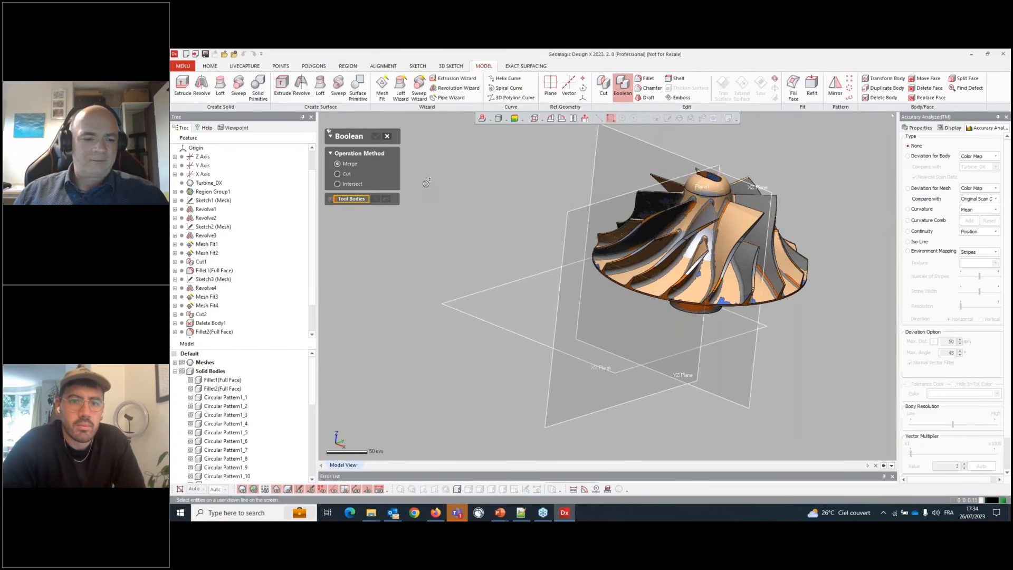
{"action": "key", "text": "ctrl+a"}
{"action": "left_click", "coordinate": [375, 136]}
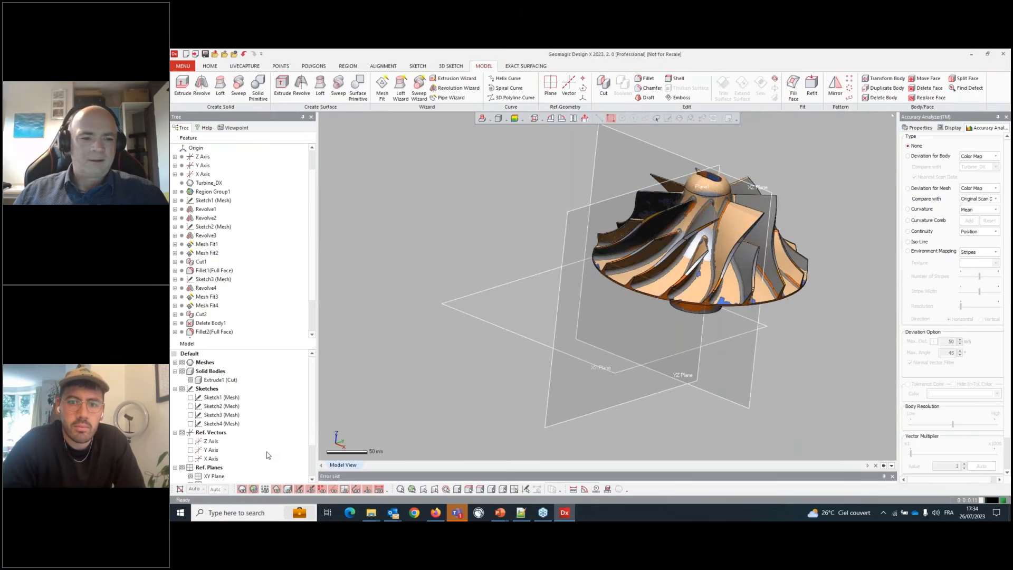
- Hide the scan mesh so only the merged solid body is displayed
{"action": "left_click", "coordinate": [224, 380]}
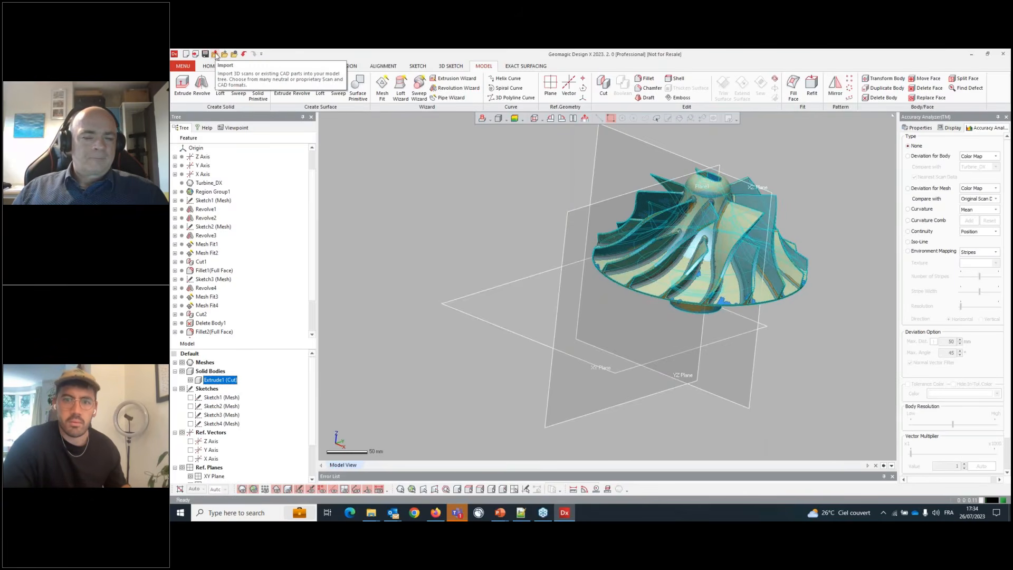
{"action": "left_click", "coordinate": [286, 490]}
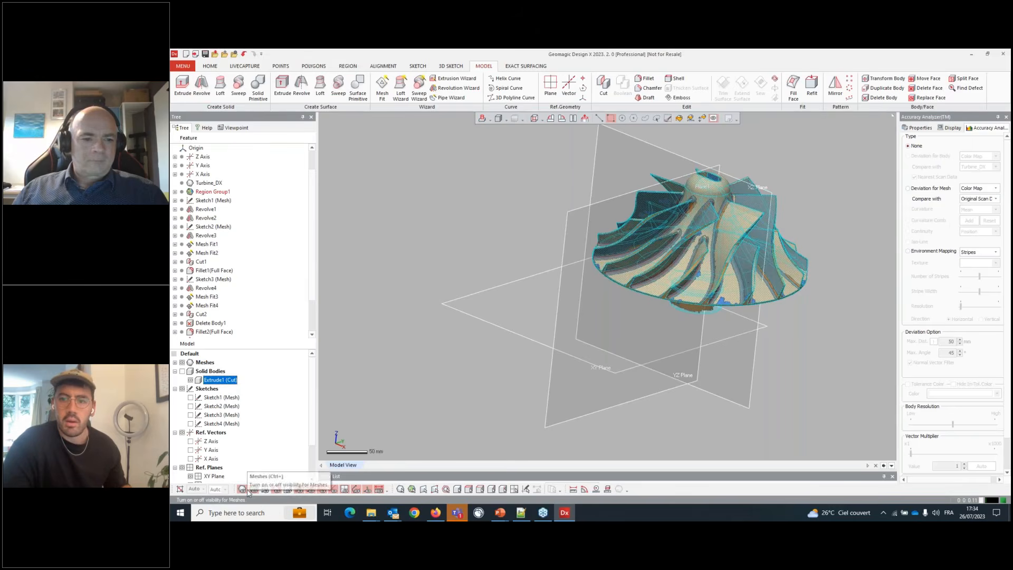
{"action": "left_click", "coordinate": [243, 490]}
{"action": "left_click", "coordinate": [288, 489]}
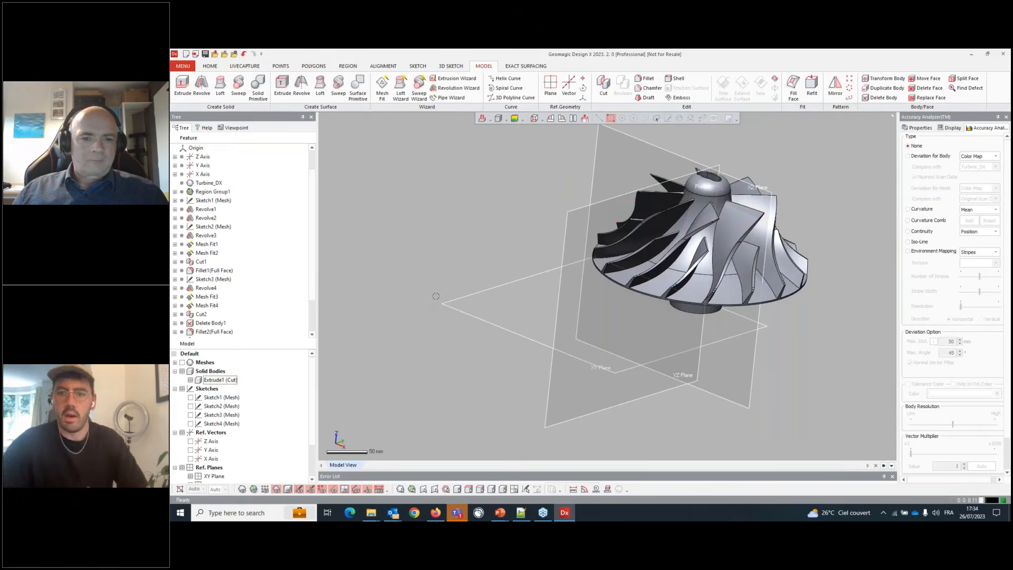
- Inspect the merged impeller's surfaces from several angles, briefly using the Stripes environment mapping
{"action": "right_click_drag", "start_coordinate": [760, 211], "coordinate": [754, 289]}
{"action": "scroll", "coordinate": [691, 208], "scroll_direction": "up", "scroll_amount": 5}
{"action": "right_click_drag", "start_coordinate": [581, 343], "coordinate": [767, 440]}
{"action": "scroll", "coordinate": [603, 350], "scroll_direction": "down", "scroll_amount": 4}
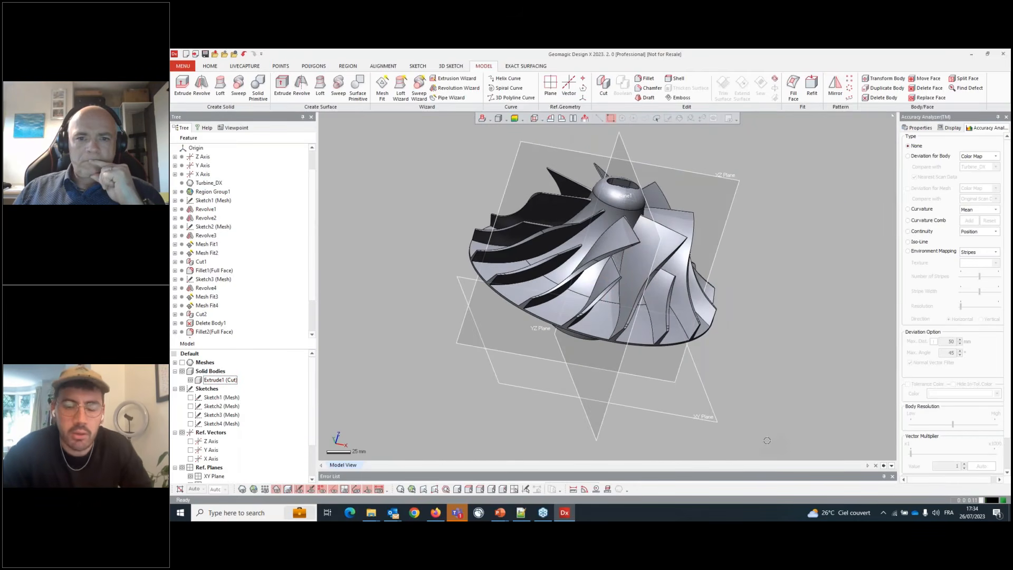
{"action": "right_click_drag", "start_coordinate": [680, 420], "coordinate": [680, 374]}
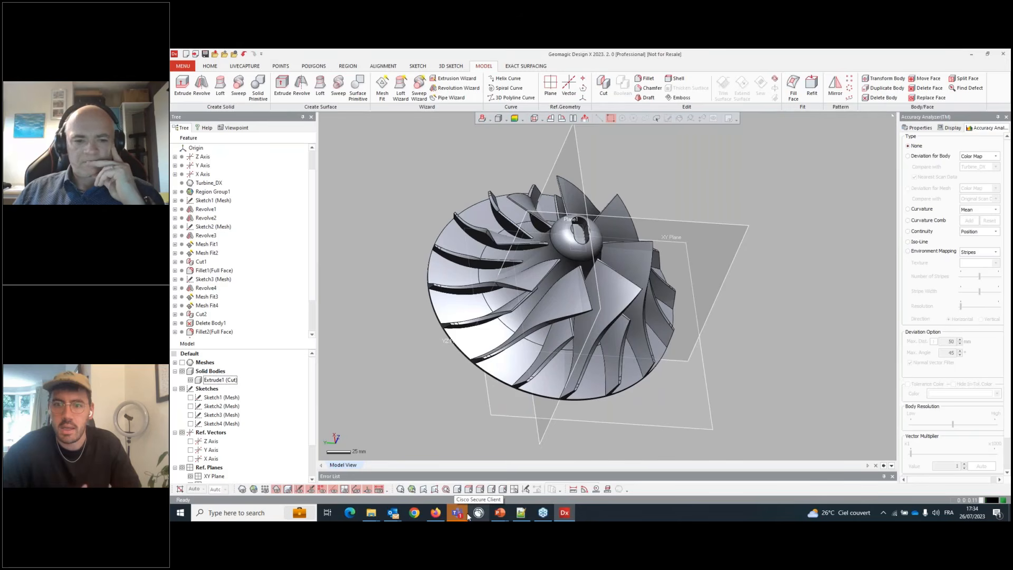
{"action": "mouse_move", "coordinate": [466, 514]}
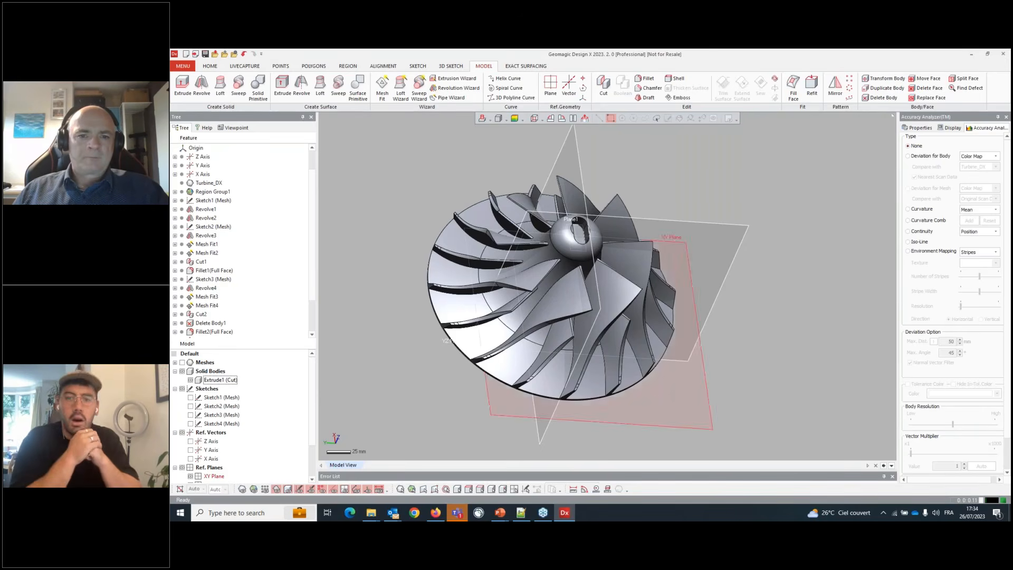
{"action": "right_click_drag", "start_coordinate": [615, 337], "coordinate": [583, 309]}
{"action": "scroll", "coordinate": [877, 302], "scroll_direction": "up", "scroll_amount": 3}
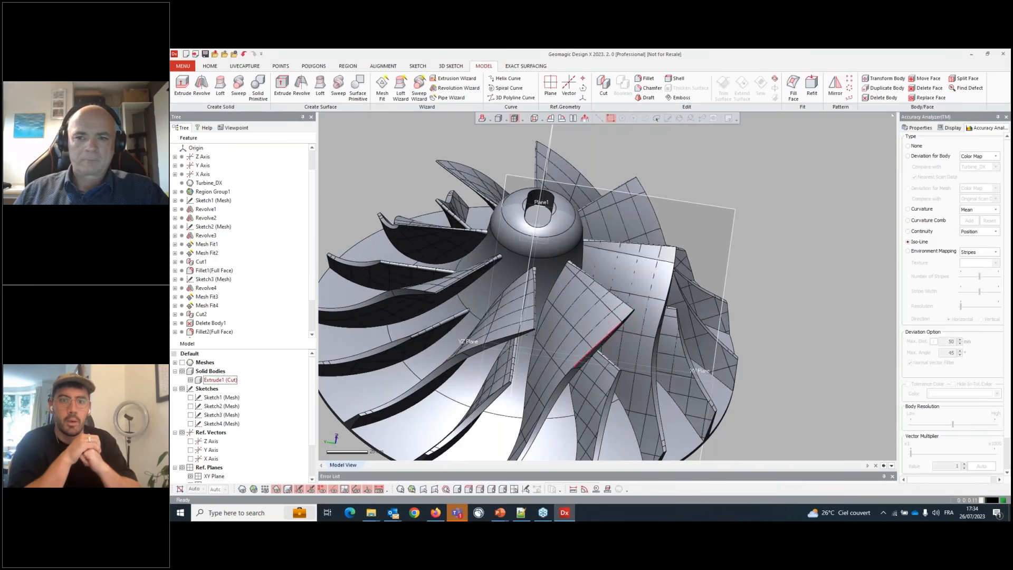
{"action": "left_click", "coordinate": [923, 256]}
{"action": "right_click_drag", "start_coordinate": [756, 341], "coordinate": [519, 364]}
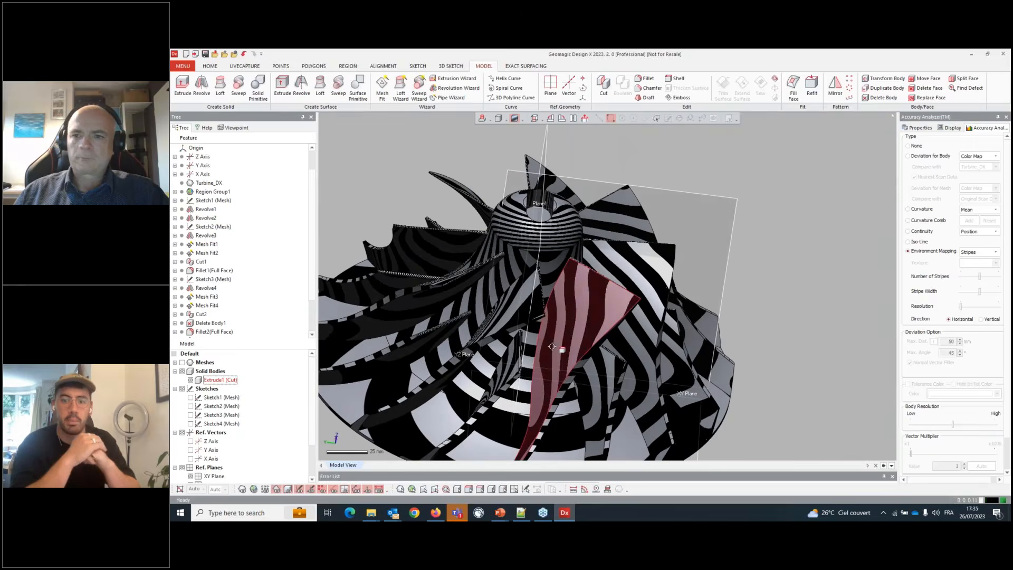
{"action": "left_click", "coordinate": [918, 147]}
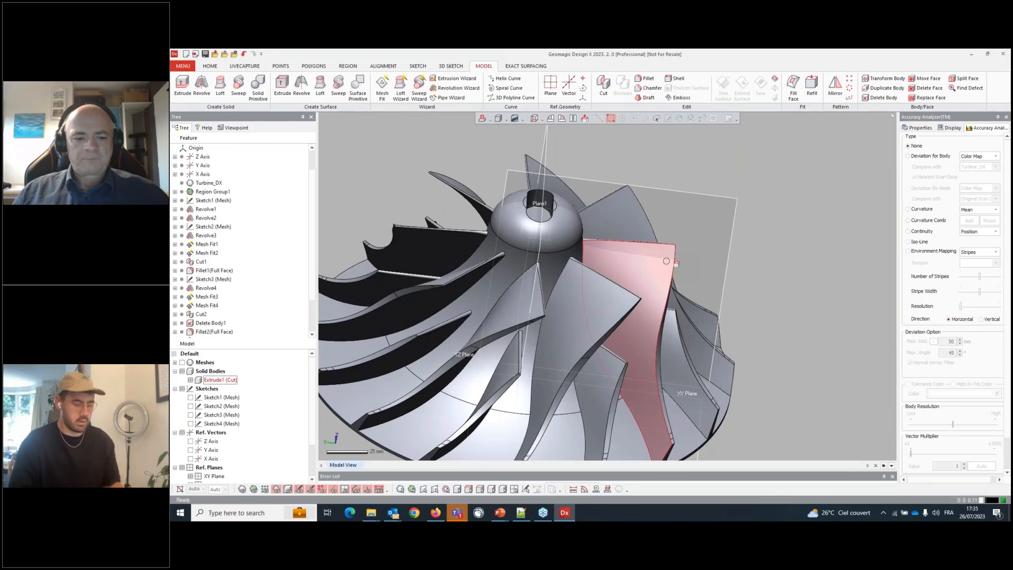
{"action": "scroll", "coordinate": [667, 262], "scroll_direction": "down", "scroll_amount": 4}
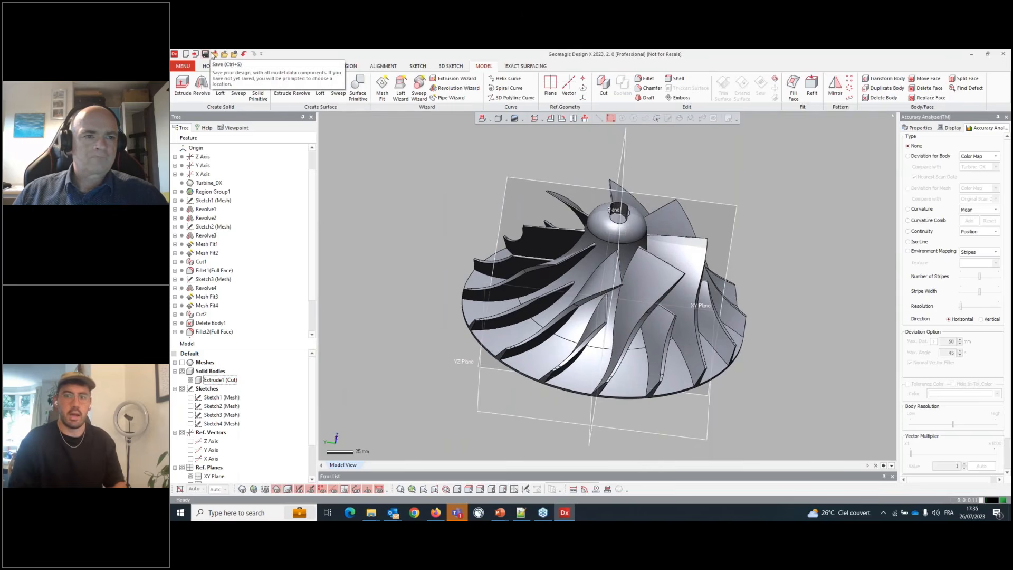
- Export the merged impeller body as the KeyShot file Extrude1 (Cut).bip
{"action": "left_click", "coordinate": [222, 55]}
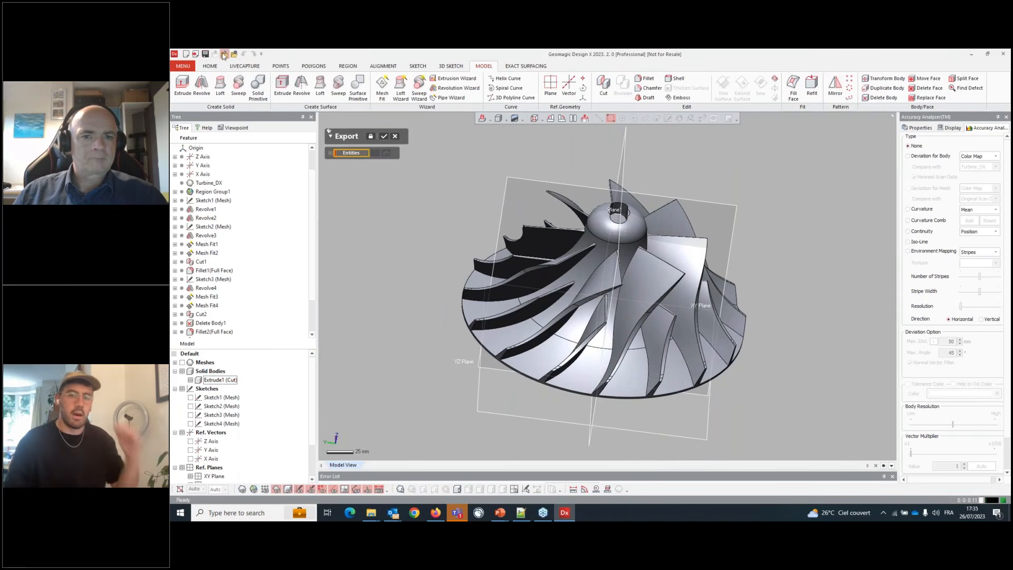
{"action": "left_click", "coordinate": [563, 266]}
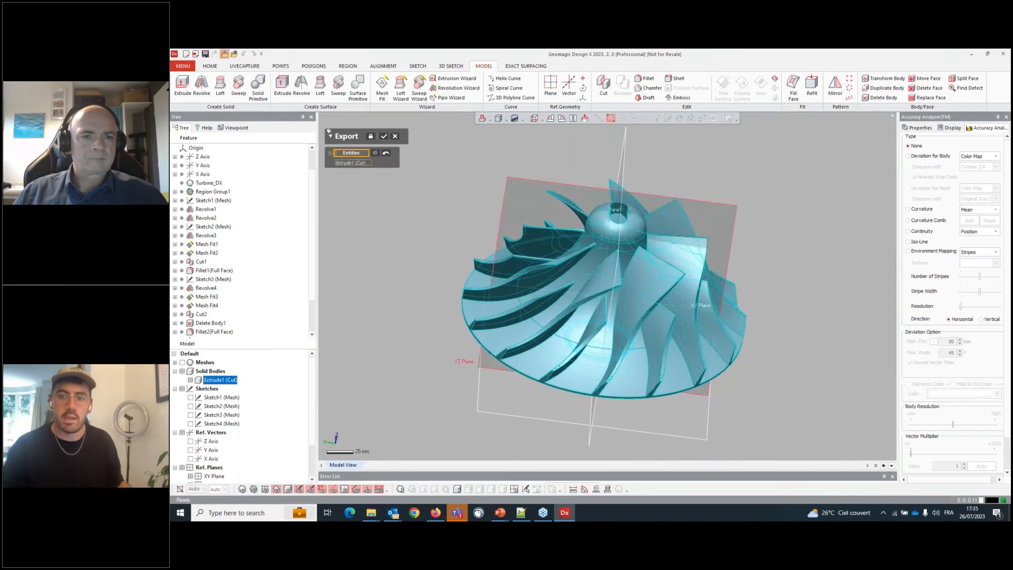
{"action": "left_click", "coordinate": [383, 136]}
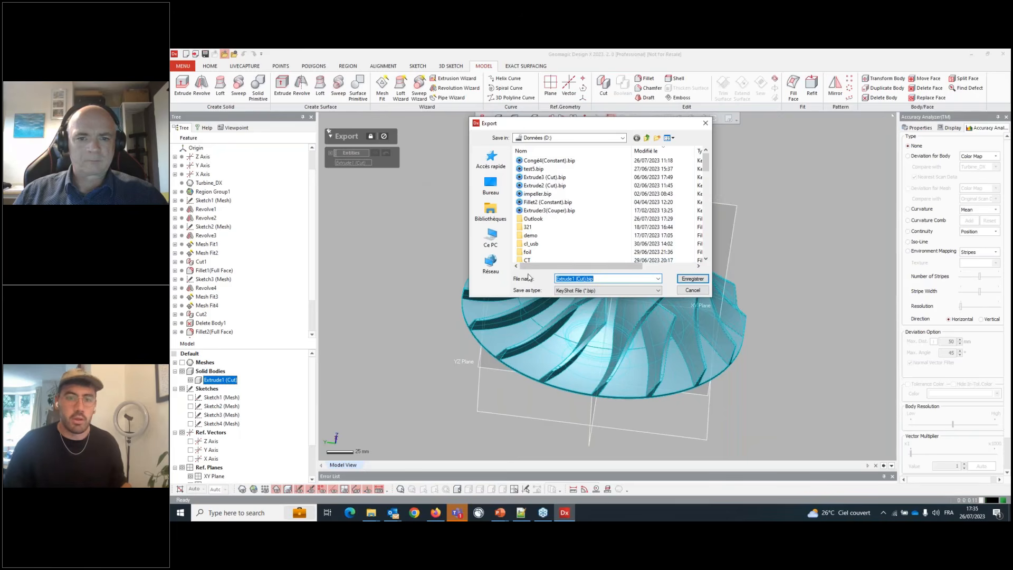
{"action": "left_click", "coordinate": [692, 279]}
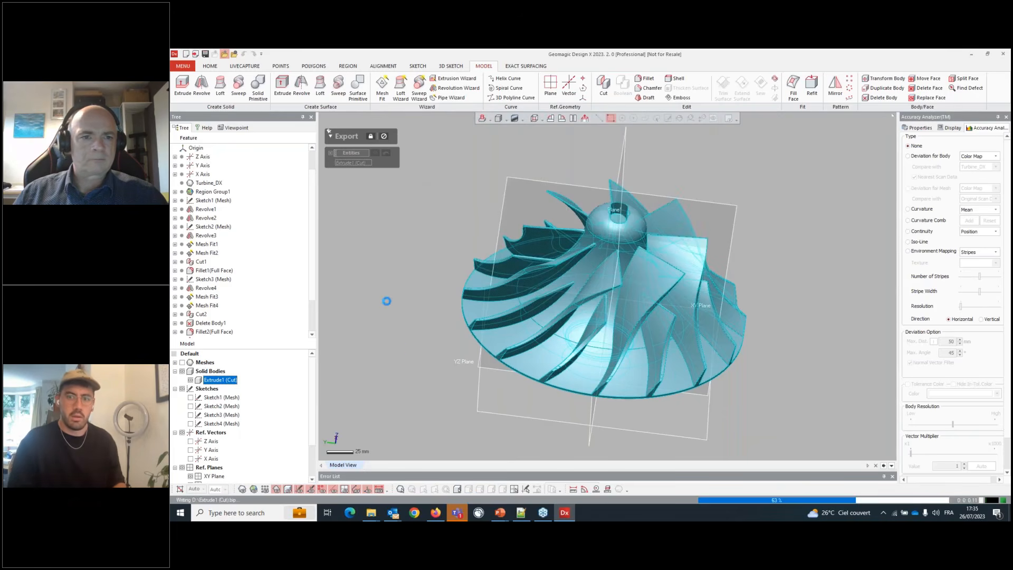
{"action": "left_click", "coordinate": [214, 54]}
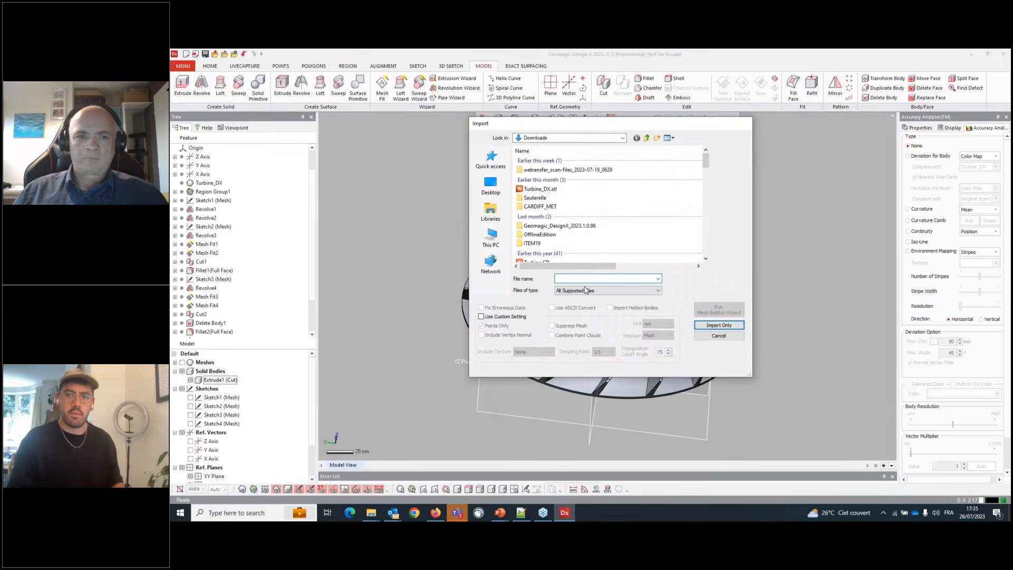
{"action": "key", "text": "Escape"}
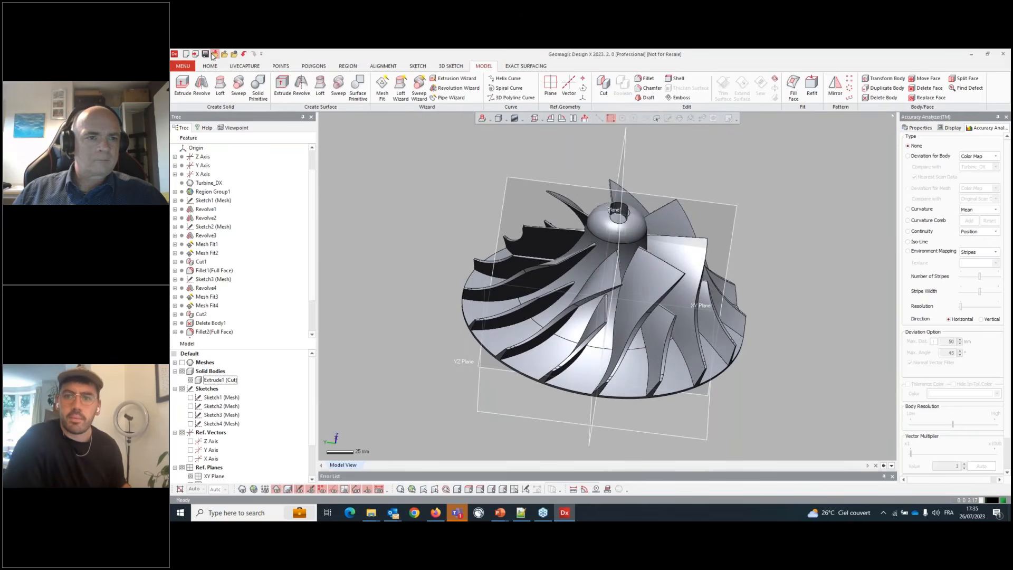
{"action": "left_click", "coordinate": [214, 55]}
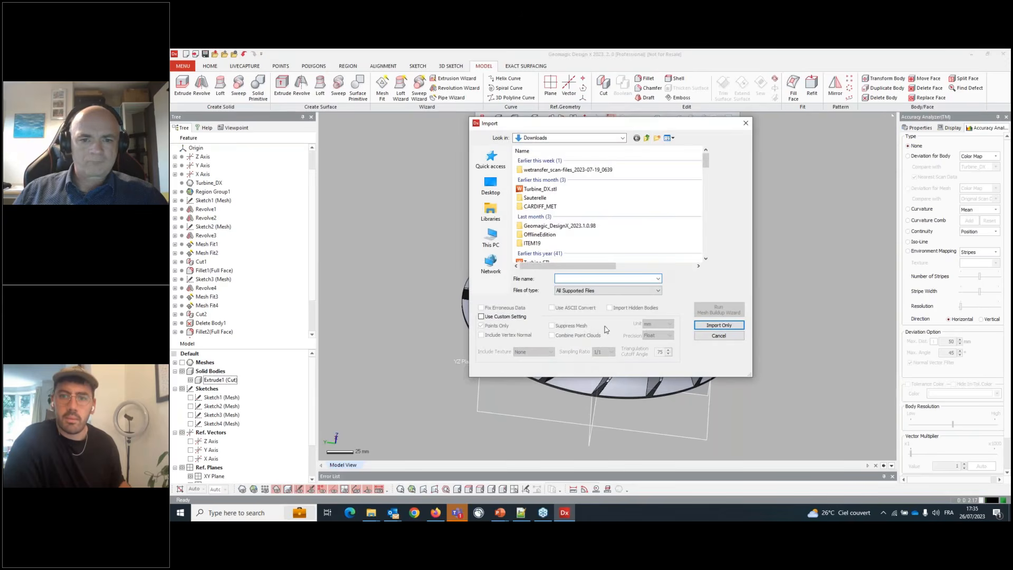
{"action": "left_click", "coordinate": [610, 290]}
{"action": "key", "text": "Escape"}
{"action": "key", "text": "Escape"}
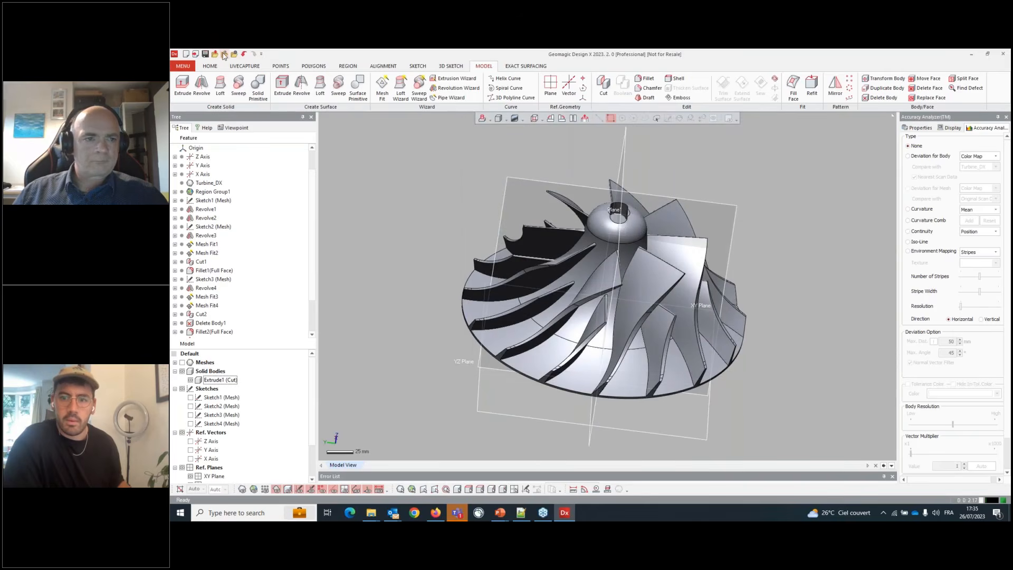
{"action": "left_click", "coordinate": [225, 55]}
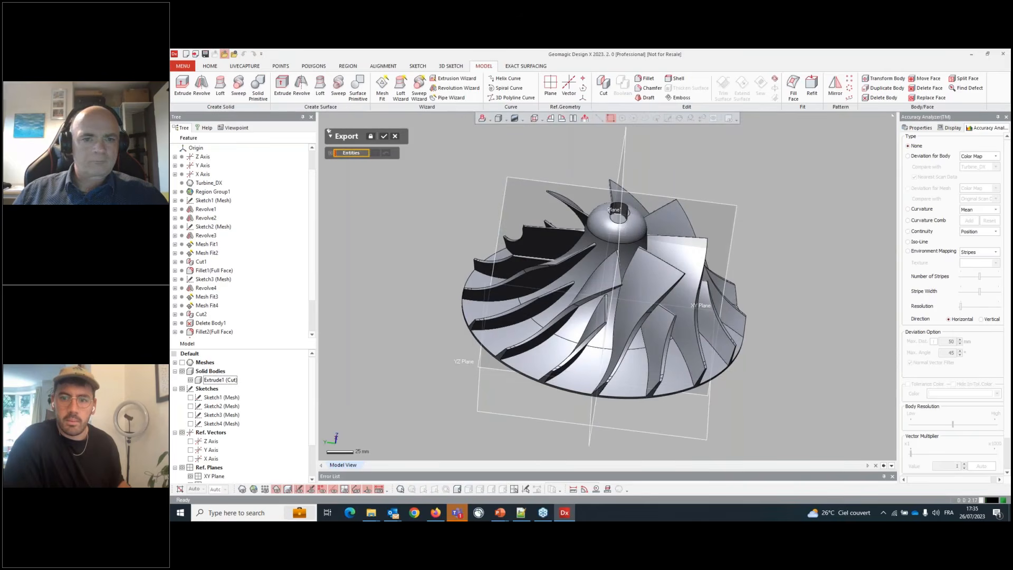
{"action": "left_click", "coordinate": [638, 279]}
{"action": "left_click", "coordinate": [384, 136]}
{"action": "left_click", "coordinate": [619, 290]}
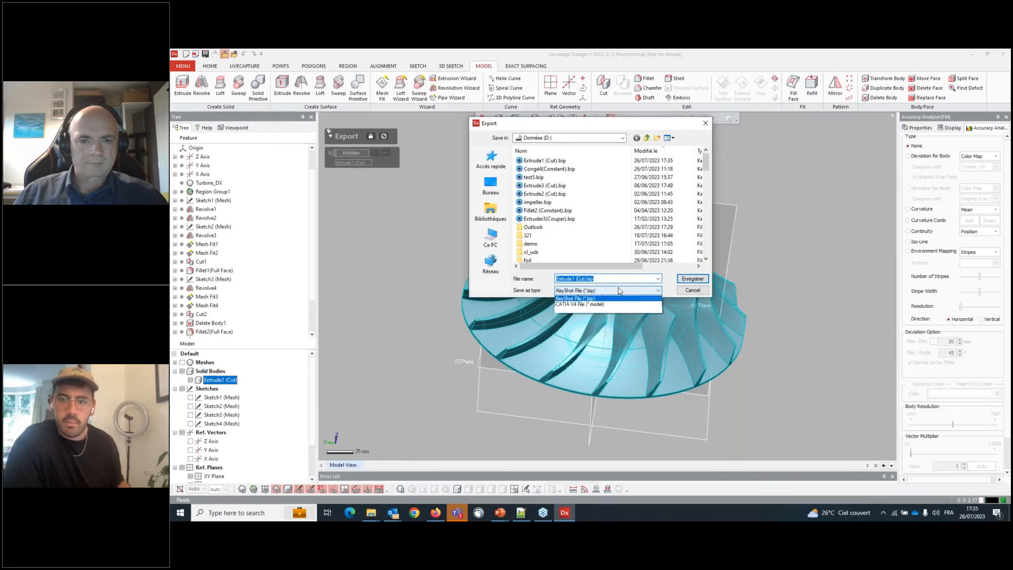
{"action": "key", "text": "Escape"}
{"action": "key", "text": "Escape"}
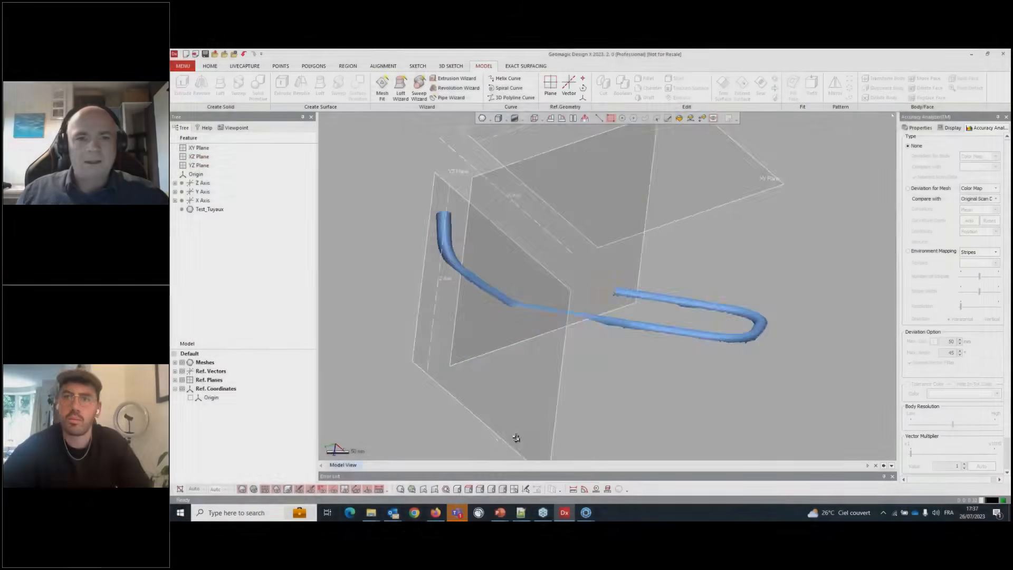
- Hide the reference plane and start the Pipe Wizard with the bent pipe scan mesh as the target
{"action": "right_click_drag", "start_coordinate": [515, 436], "coordinate": [581, 369]}
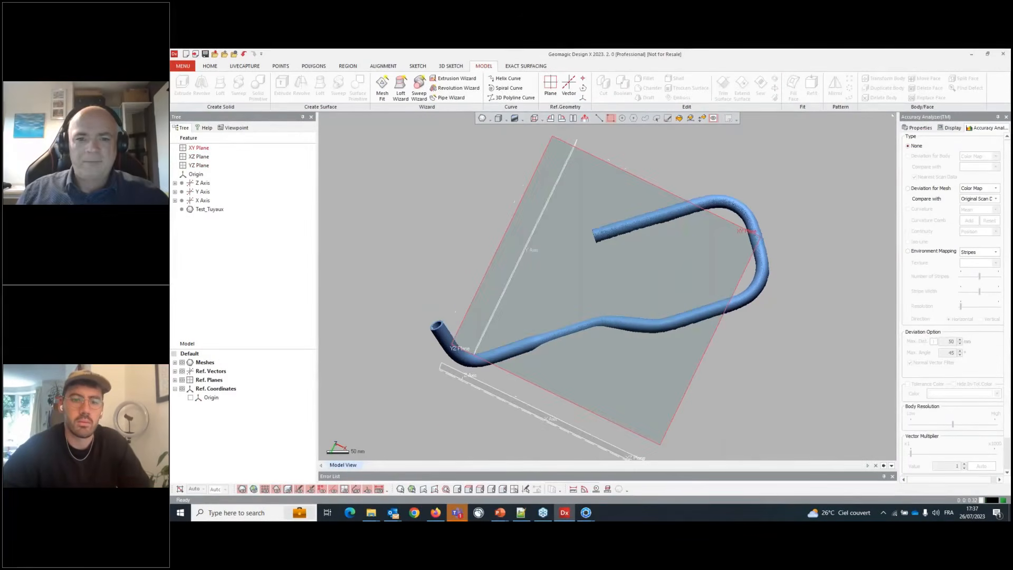
{"action": "key", "text": "ctrl+0"}
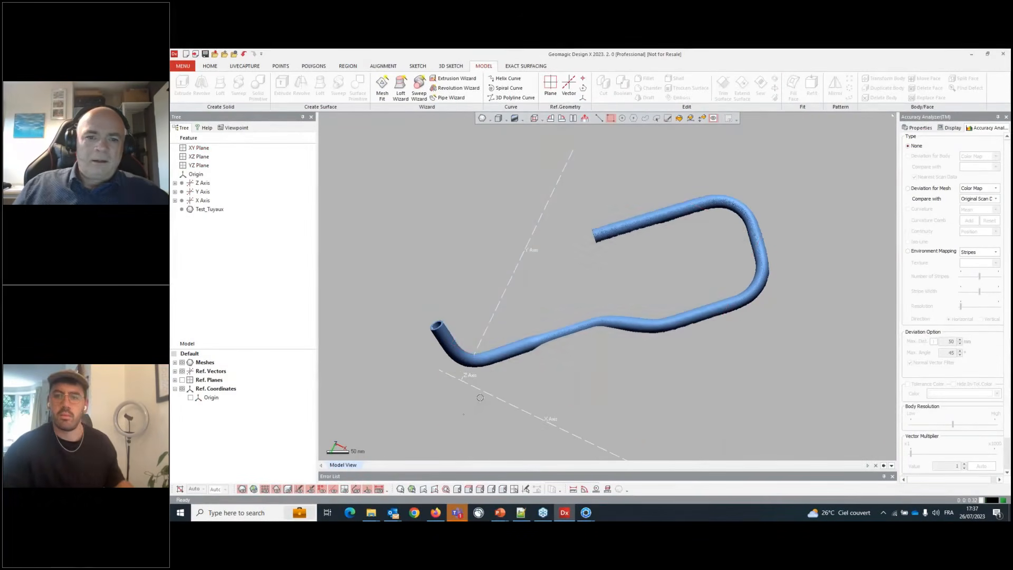
{"action": "right_click_drag", "start_coordinate": [480, 397], "coordinate": [530, 299]}
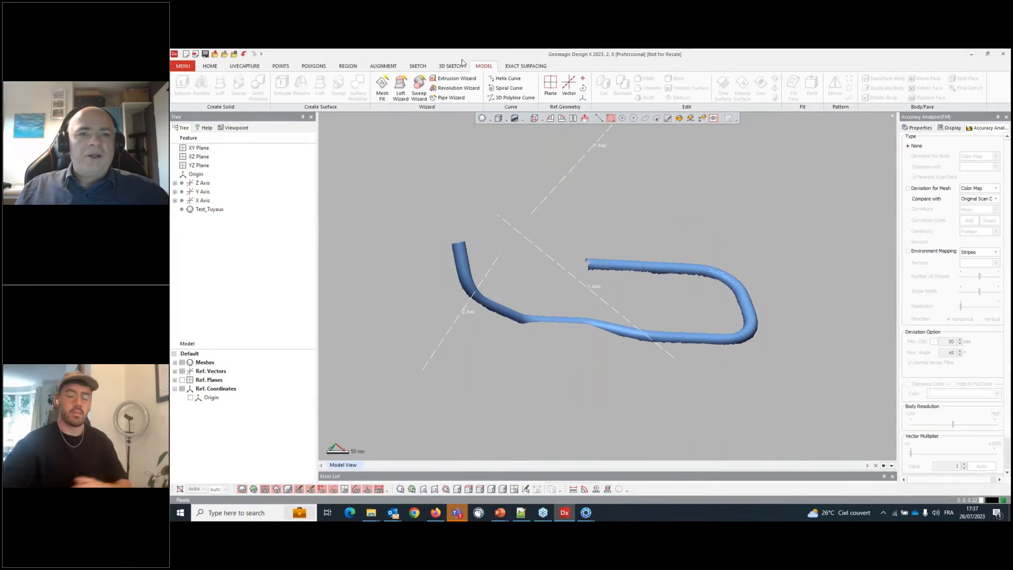
{"action": "left_click", "coordinate": [450, 97]}
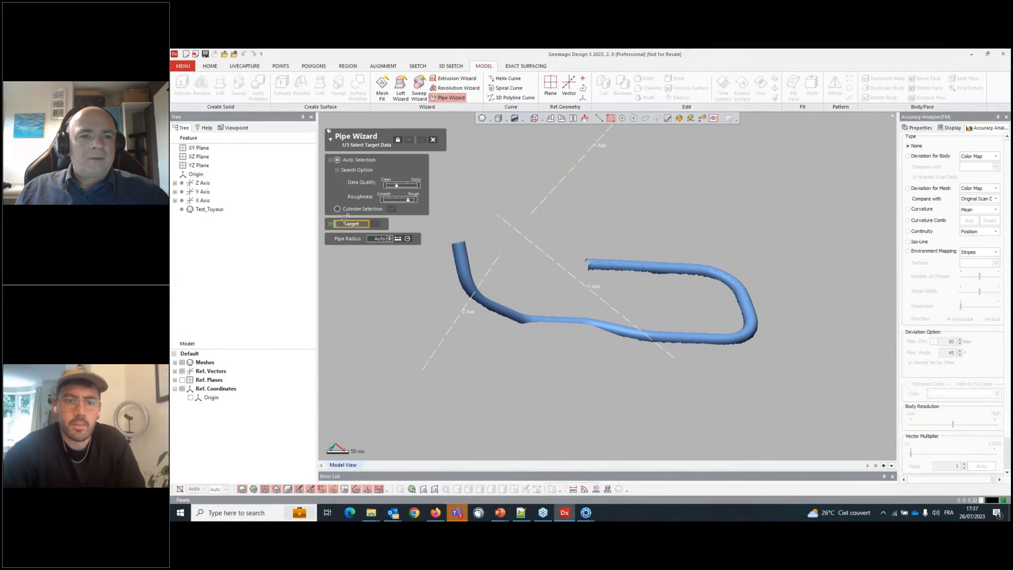
{"action": "left_click", "coordinate": [465, 270]}
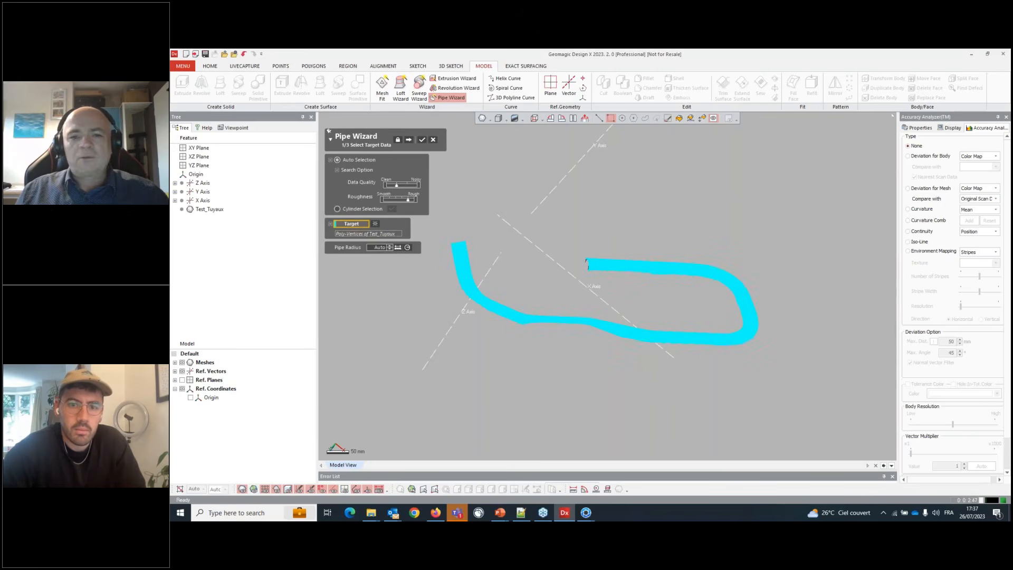
{"action": "left_click", "coordinate": [409, 139]}
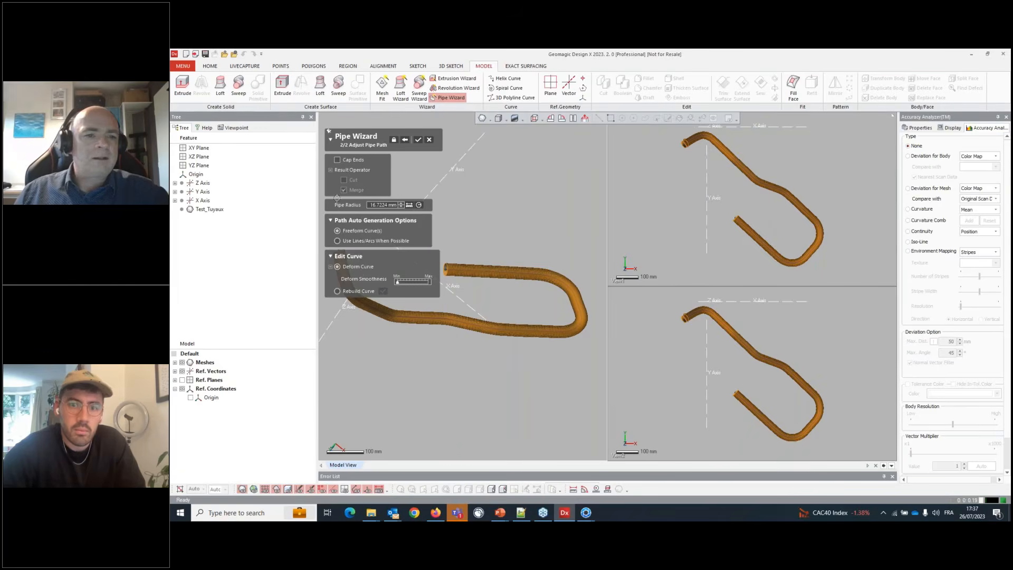
- Set the pipe path generation to Use Lines/Arcs When Possible with a sensitivity of 1 mm
{"action": "left_click", "coordinate": [338, 241]}
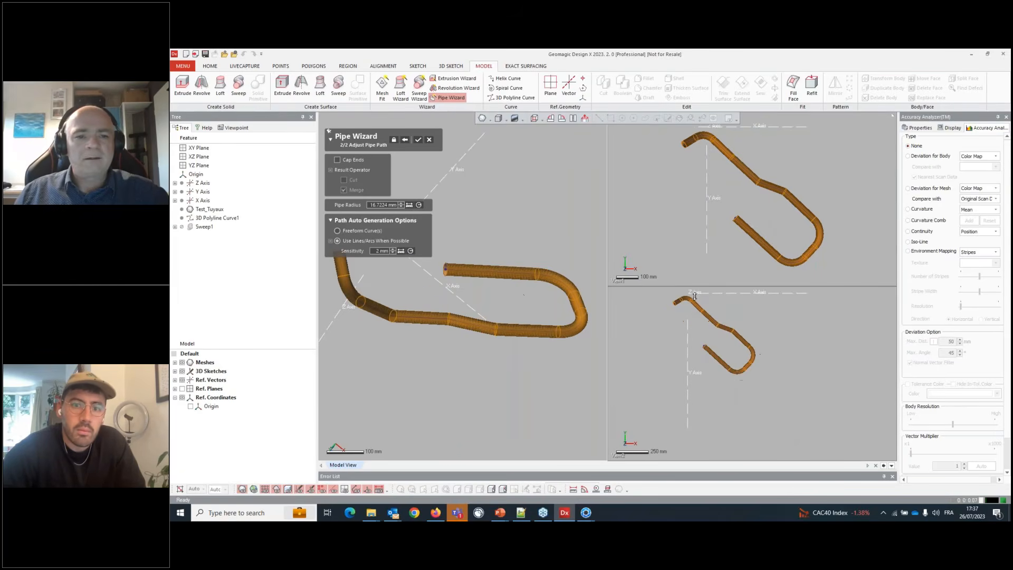
{"action": "scroll", "coordinate": [394, 284], "scroll_direction": "up", "scroll_amount": 2}
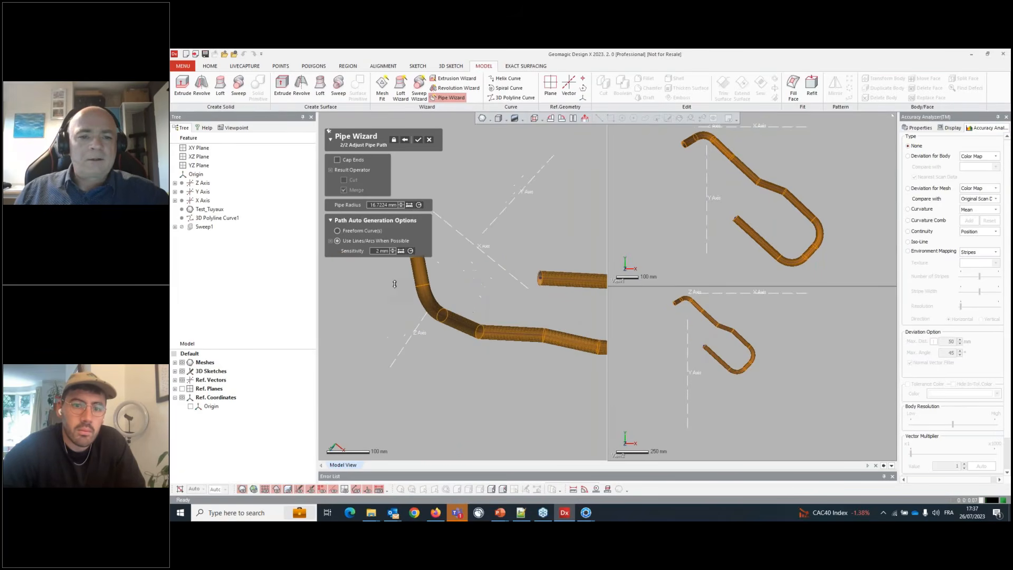
{"action": "double_click", "coordinate": [381, 250]}
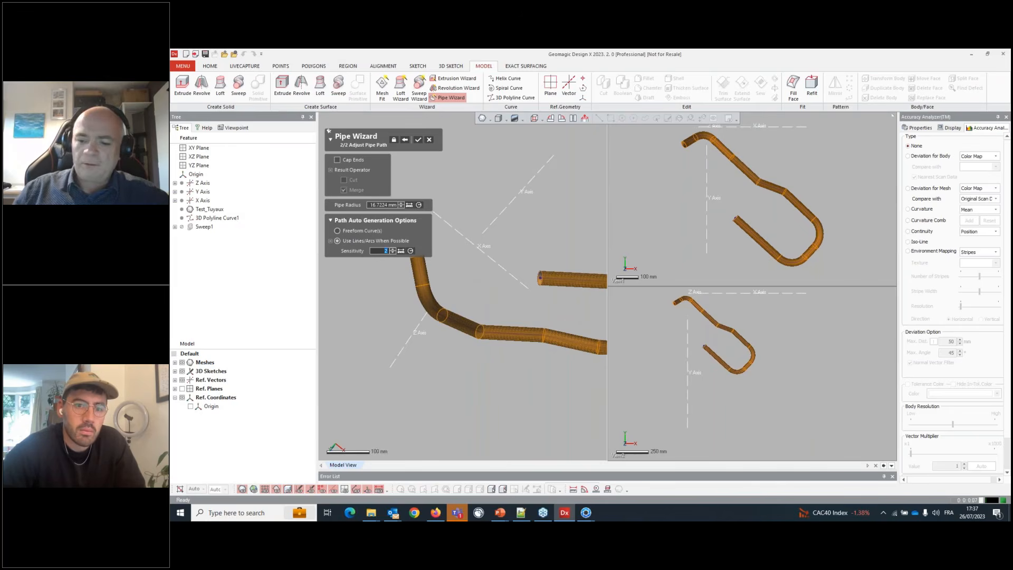
{"action": "type", "text": "1"}
{"action": "key", "text": "Return"}
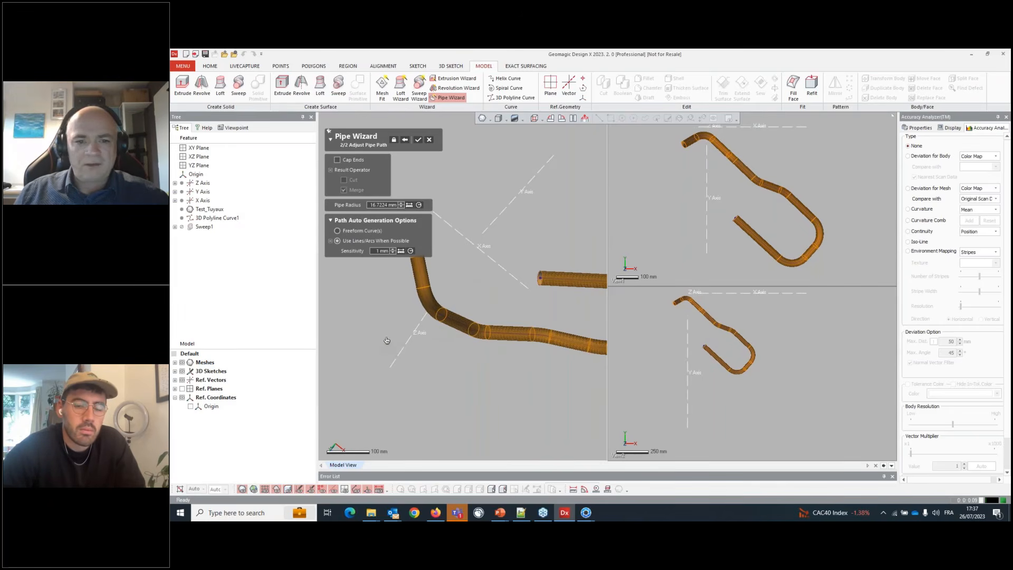
- Enable Cap Ends and finish the Pipe Wizard to create the swept pipe body
{"action": "right_click_drag", "start_coordinate": [387, 342], "coordinate": [566, 314]}
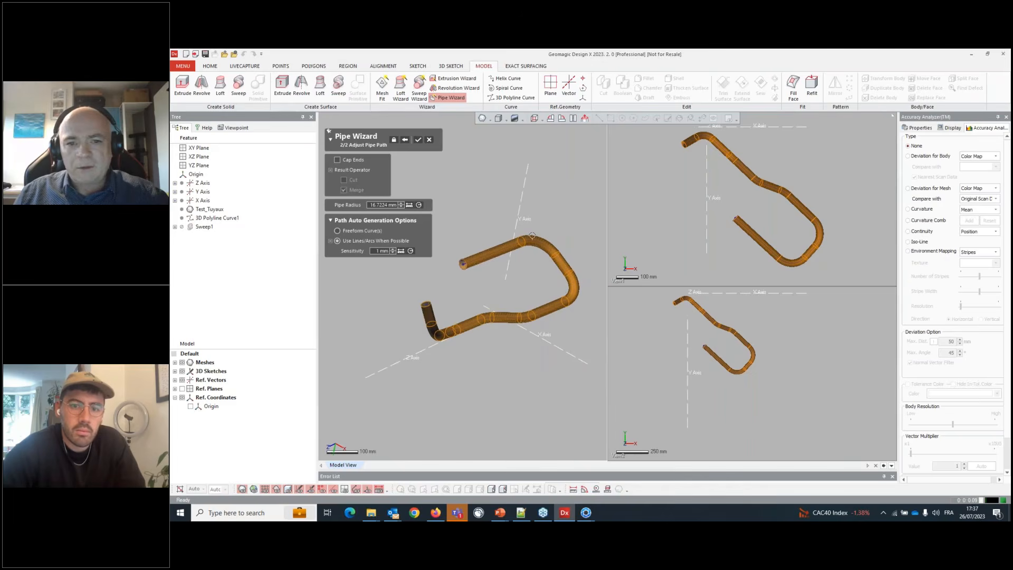
{"action": "left_click", "coordinate": [353, 160]}
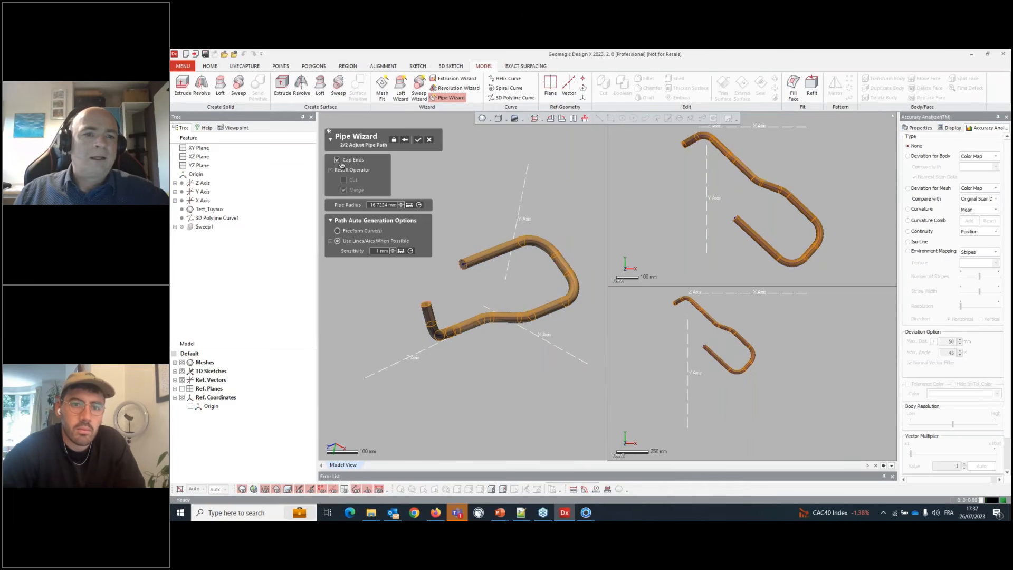
{"action": "left_click", "coordinate": [418, 140]}
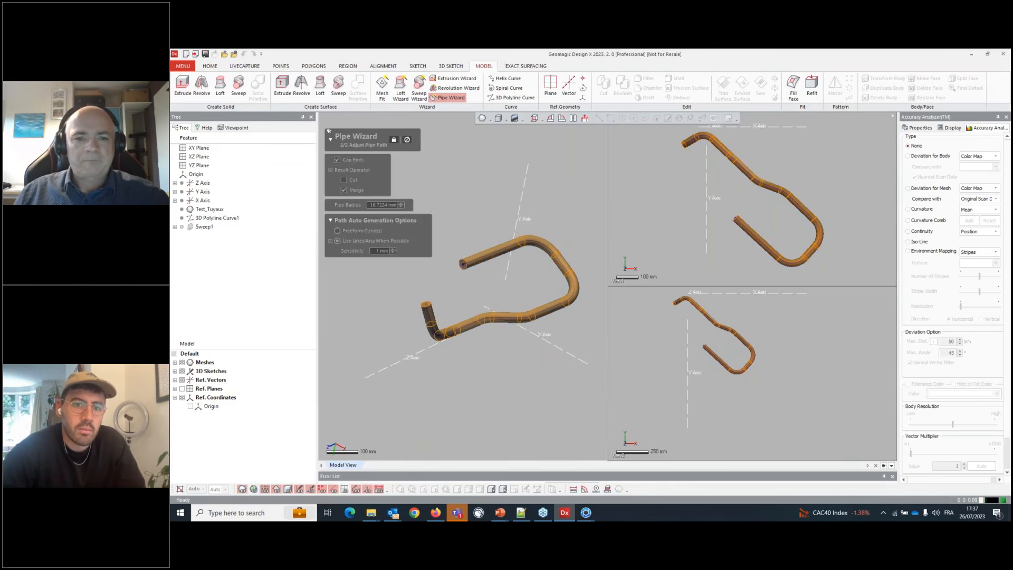
- Open the pipe's 3D Polyline Curve1 path for editing
{"action": "scroll", "coordinate": [539, 325], "scroll_direction": "up", "scroll_amount": 2}
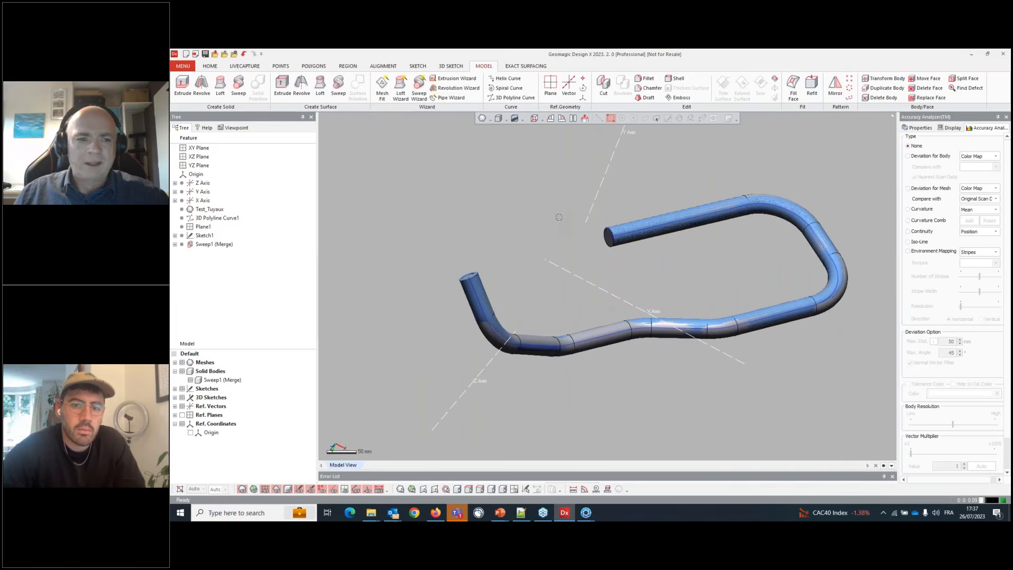
{"action": "right_click", "coordinate": [216, 222]}
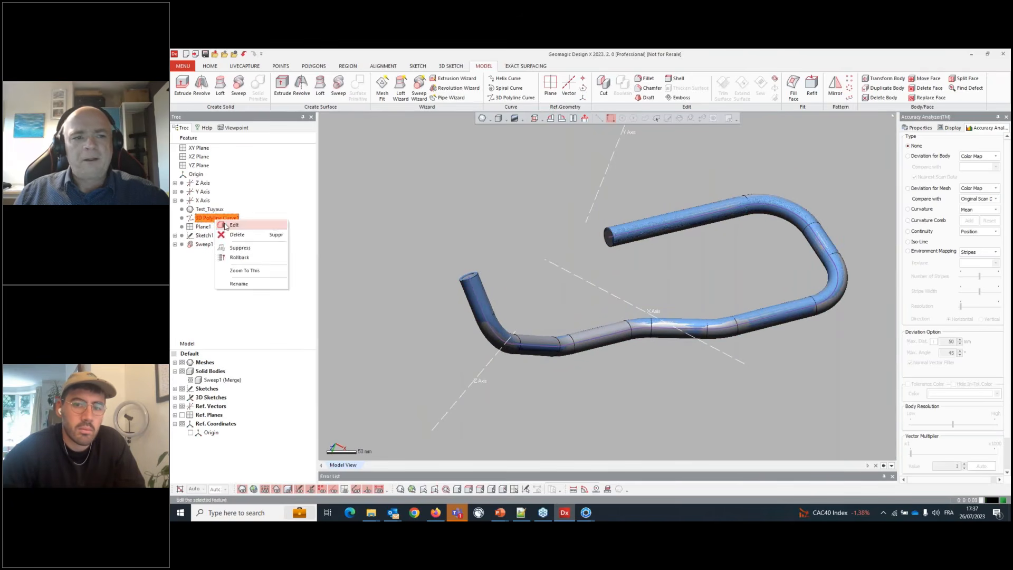
{"action": "left_click", "coordinate": [232, 226]}
{"action": "scroll", "coordinate": [659, 316], "scroll_direction": "down", "scroll_amount": 4}
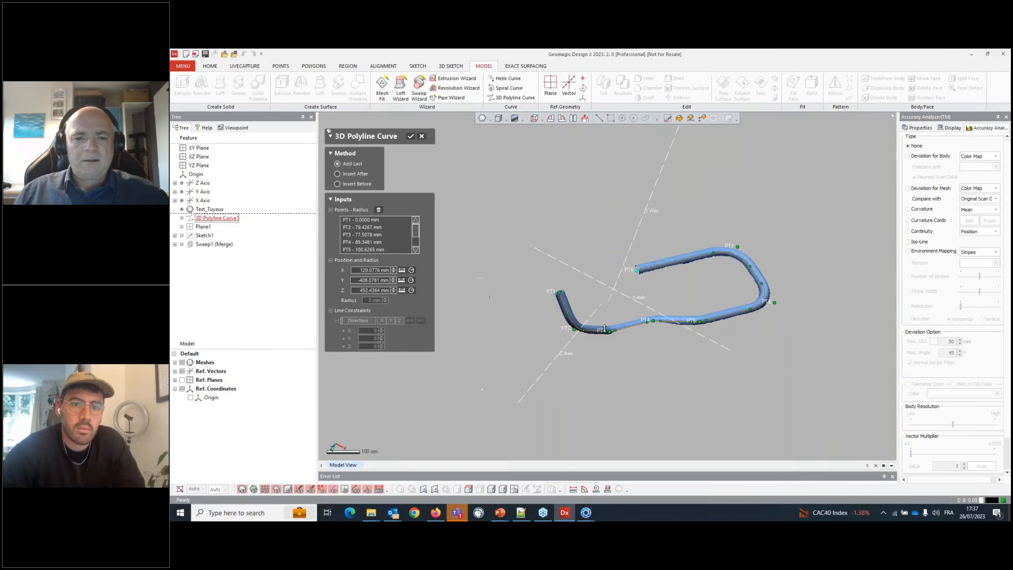
{"action": "scroll", "coordinate": [597, 327], "scroll_direction": "up", "scroll_amount": 4}
{"action": "right_click_drag", "start_coordinate": [648, 349], "coordinate": [564, 263]}
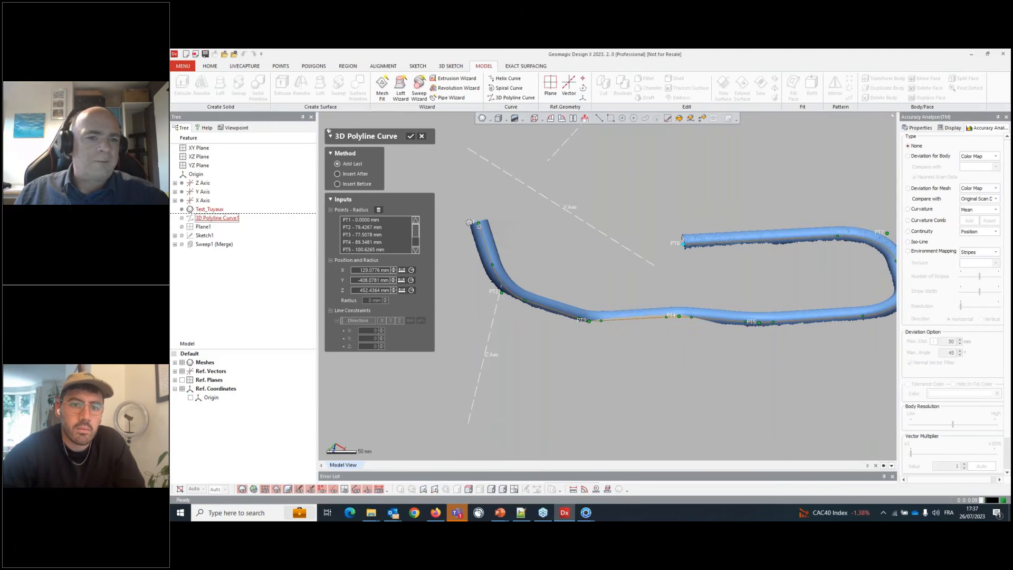
- Set the bend radius at point PT2 of the polyline path to 80 mm
{"action": "left_click", "coordinate": [363, 228]}
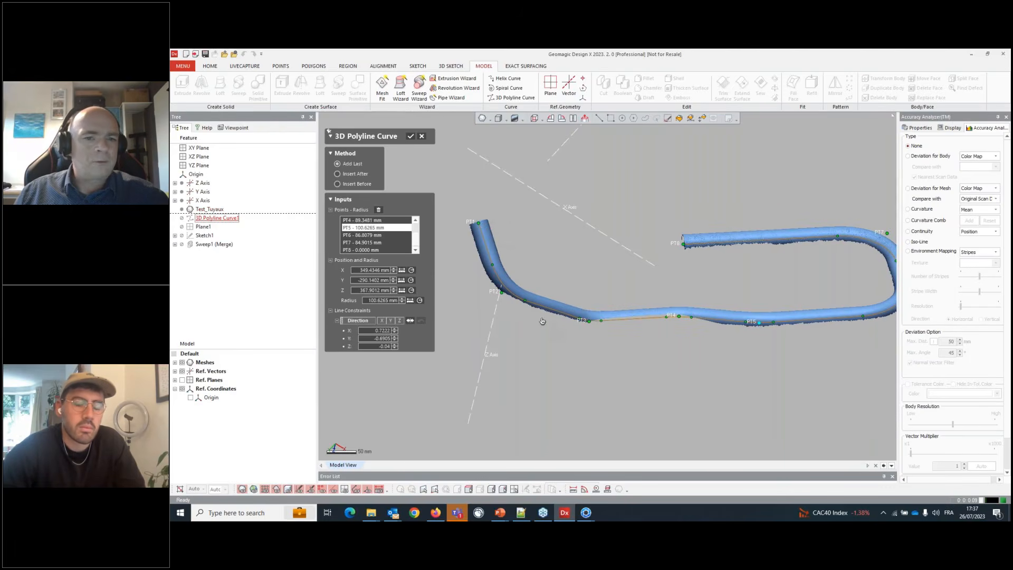
{"action": "scroll", "coordinate": [515, 300], "scroll_direction": "up", "scroll_amount": 3}
{"action": "scroll", "coordinate": [485, 285], "scroll_direction": "up", "scroll_amount": 1}
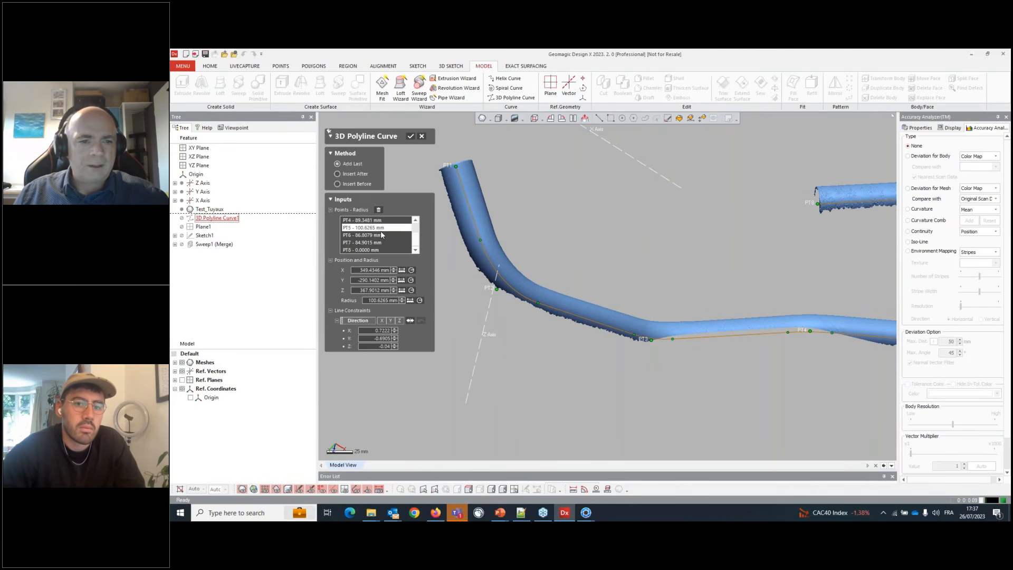
{"action": "scroll", "coordinate": [372, 237], "scroll_direction": "up", "scroll_amount": 1}
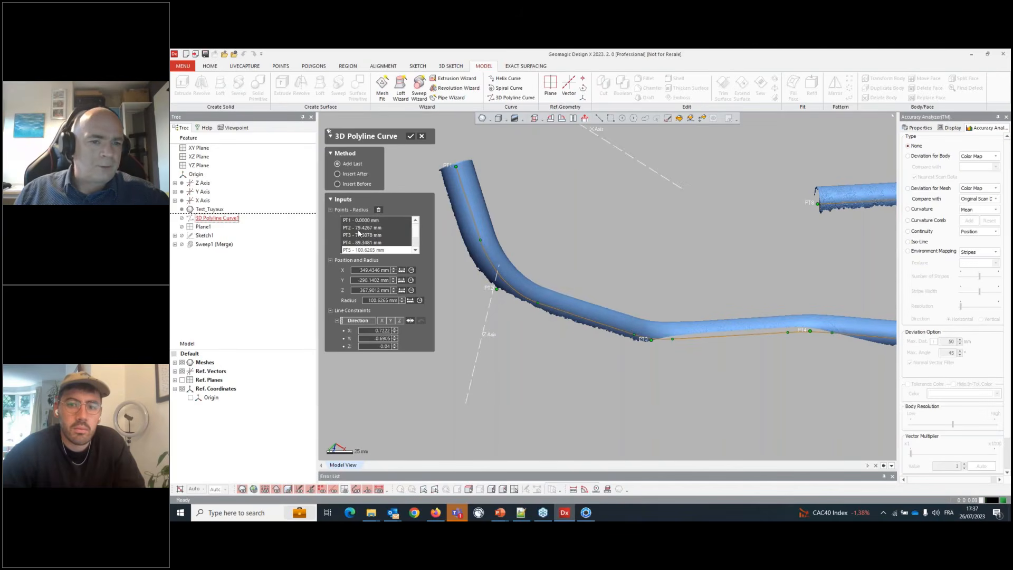
{"action": "left_click", "coordinate": [359, 228]}
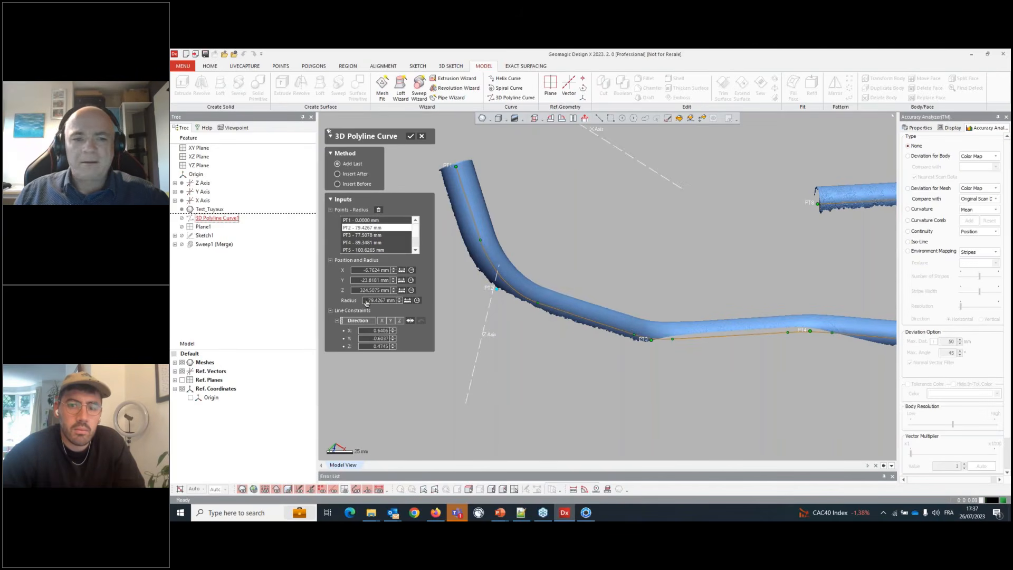
{"action": "double_click", "coordinate": [367, 300]}
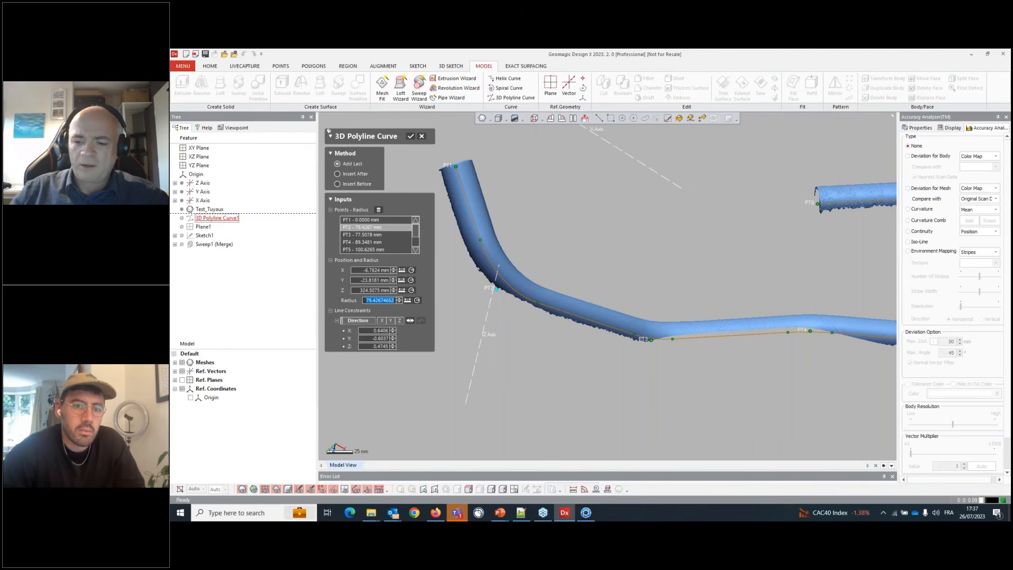
{"action": "type", "text": "80"}
{"action": "key", "text": "Return"}
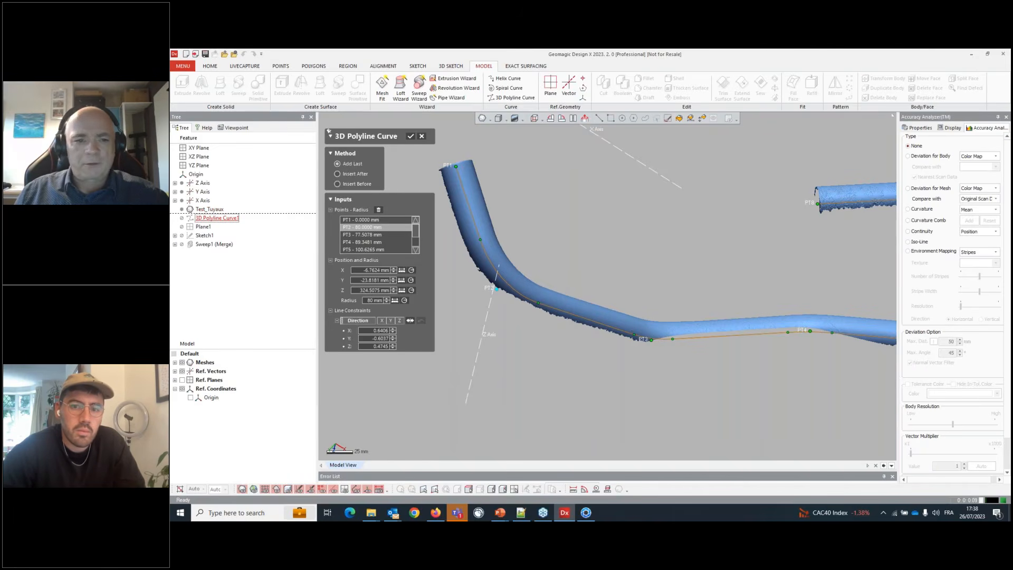
- Set the bend radius at point PT3 to 75 mm and confirm the polyline curve edit
{"action": "left_click", "coordinate": [354, 234]}
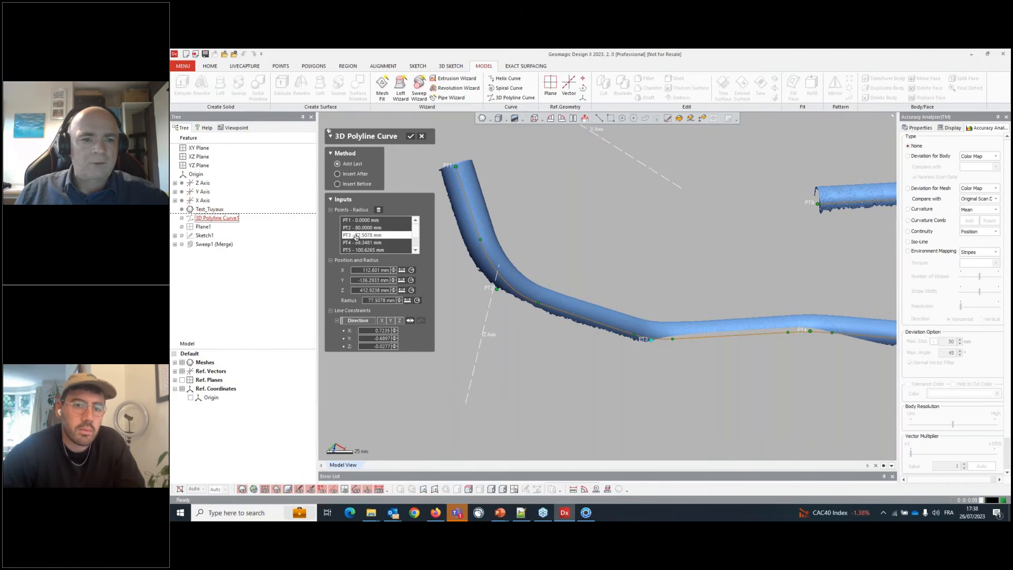
{"action": "left_click", "coordinate": [379, 300]}
{"action": "type", "text": "75"}
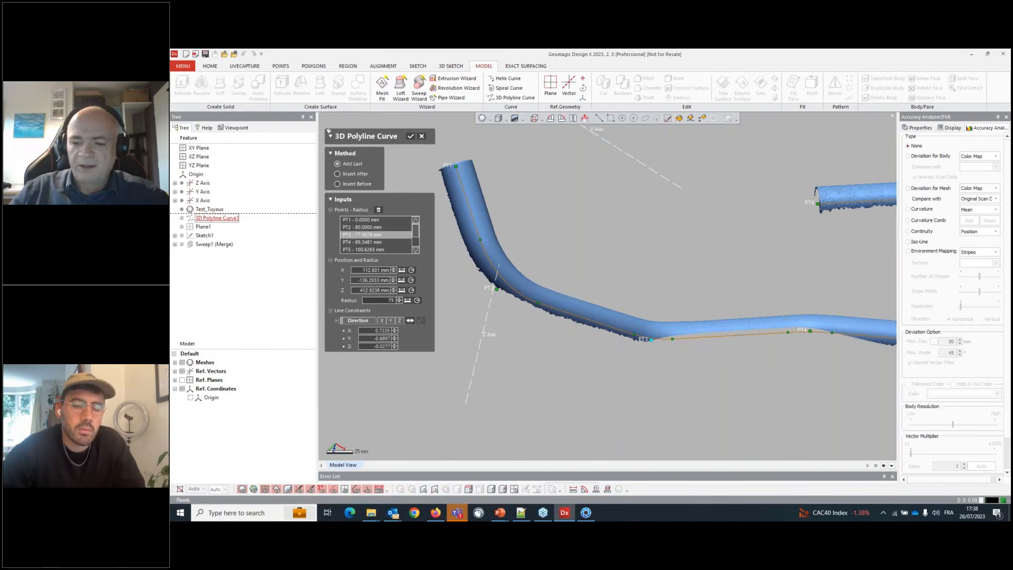
{"action": "key", "text": "Return"}
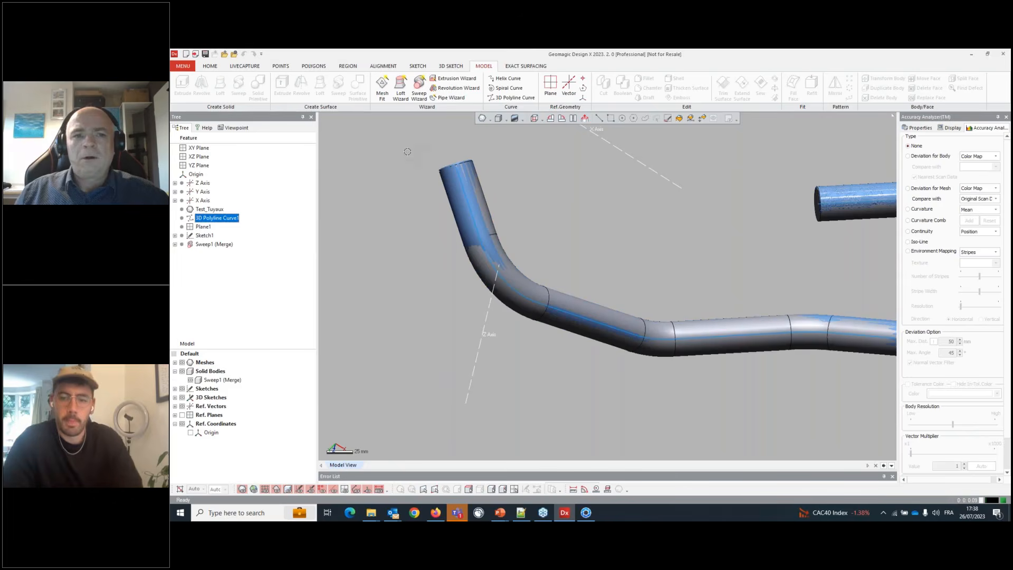
{"action": "left_click", "coordinate": [410, 136]}
{"action": "right_click_drag", "start_coordinate": [497, 291], "coordinate": [462, 283]}
{"action": "scroll", "coordinate": [462, 283], "scroll_direction": "down", "scroll_amount": 3}
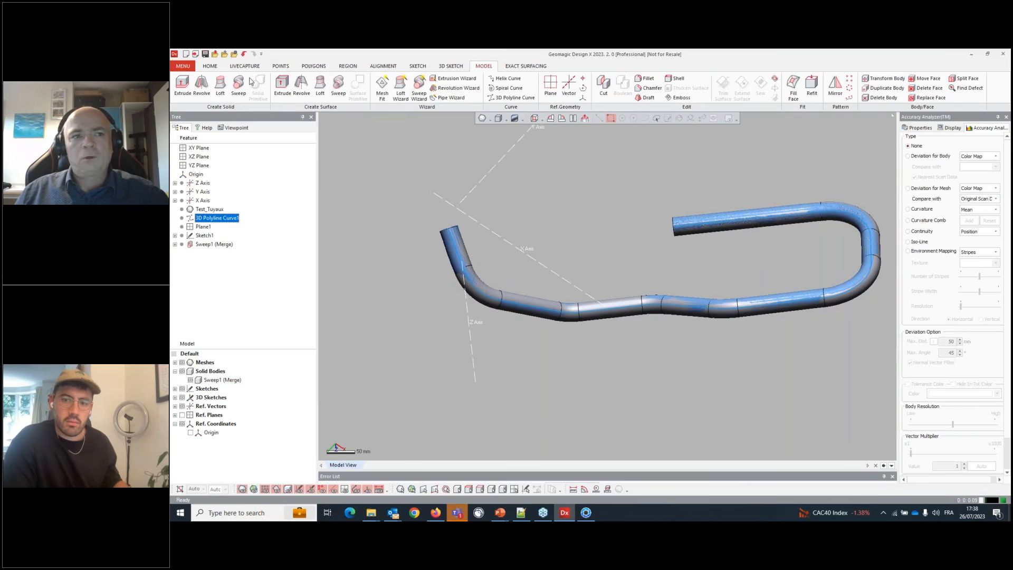
- Review the program's general Preferences settings
{"action": "left_click", "coordinate": [234, 54]}
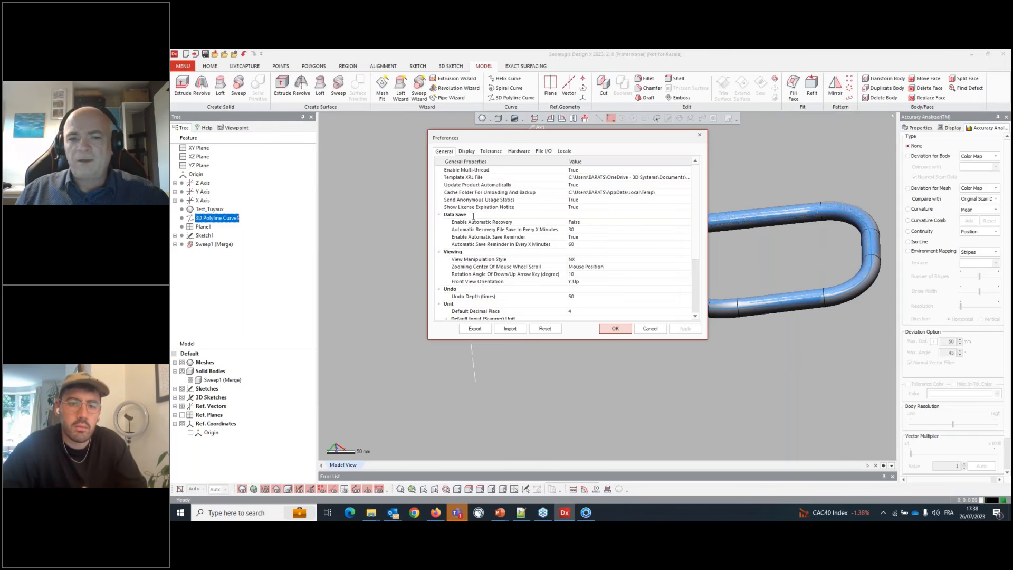
{"action": "left_click", "coordinate": [615, 328]}
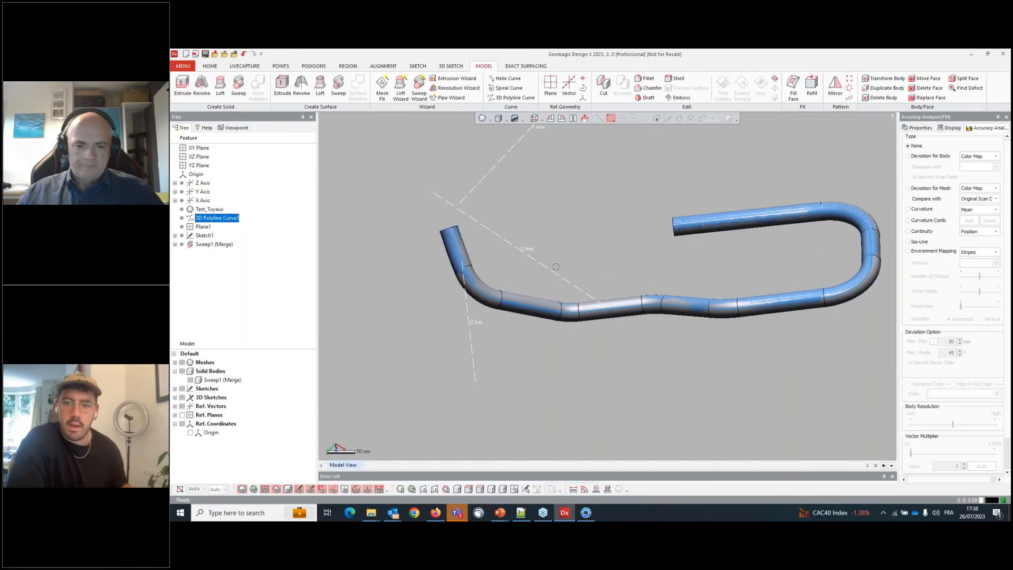
- Switch to KeyShot, dismiss the log window, and open the impeller model Extrude1 (Cut).bip
{"action": "left_click", "coordinate": [586, 512]}
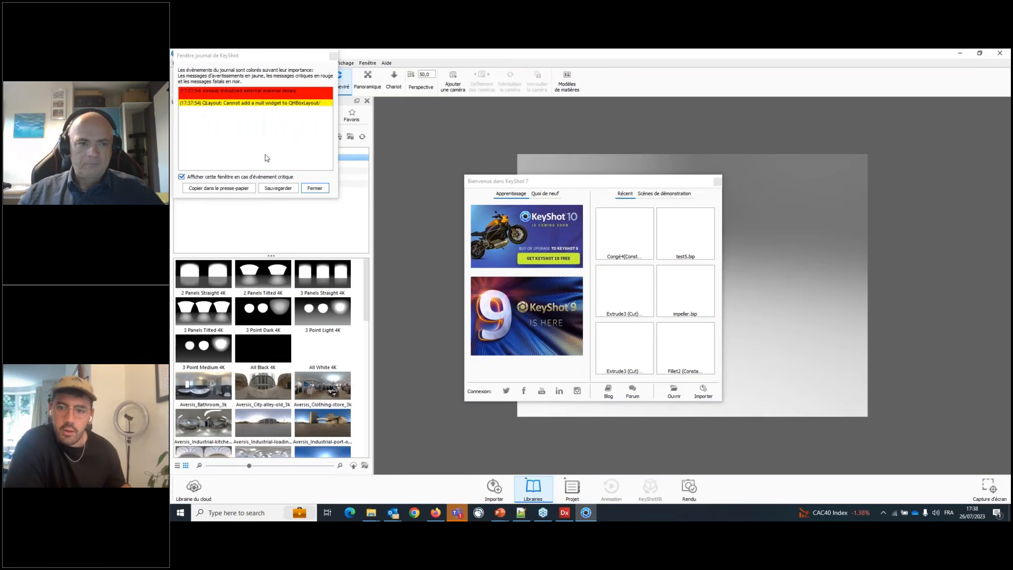
{"action": "left_click", "coordinate": [314, 189]}
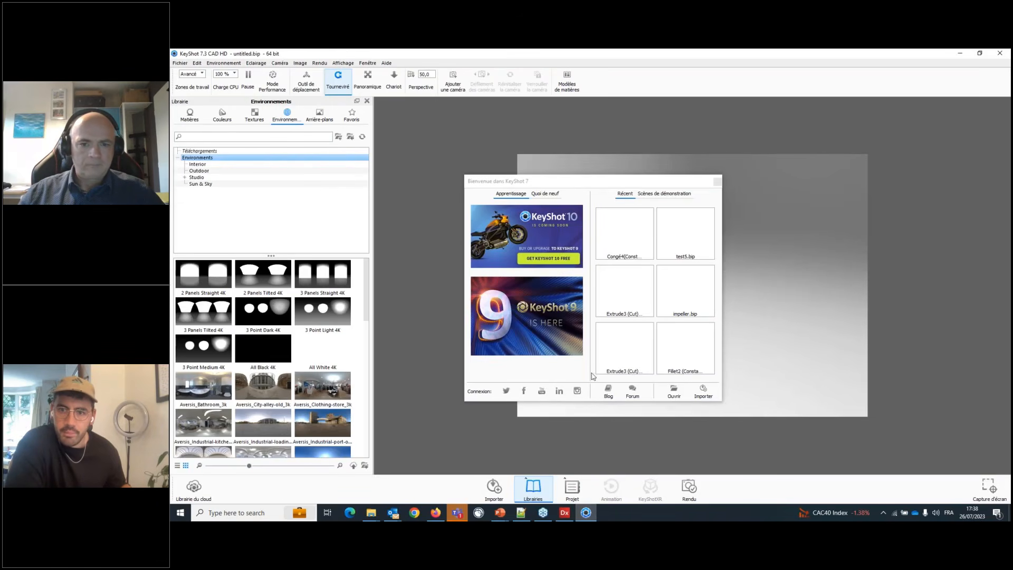
{"action": "left_click", "coordinate": [665, 390]}
{"action": "left_click", "coordinate": [672, 390]}
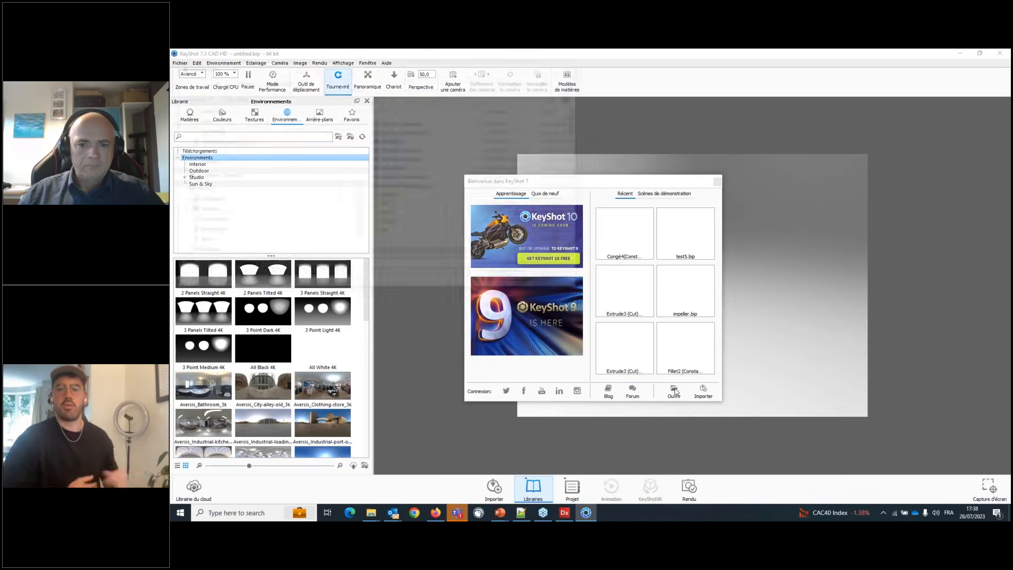
{"action": "left_click", "coordinate": [412, 123]}
{"action": "double_click", "coordinate": [412, 123]}
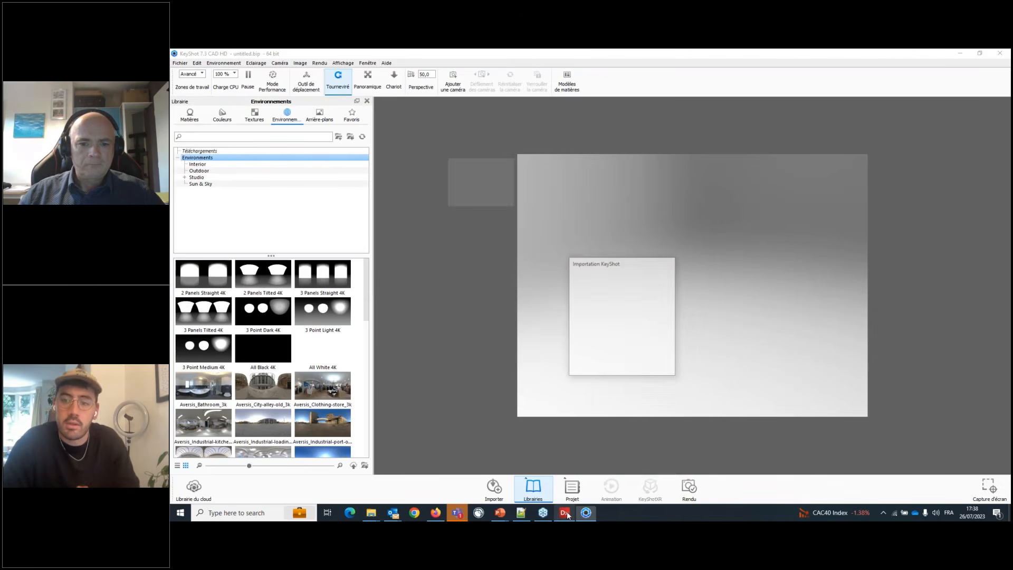
{"action": "left_click", "coordinate": [624, 366]}
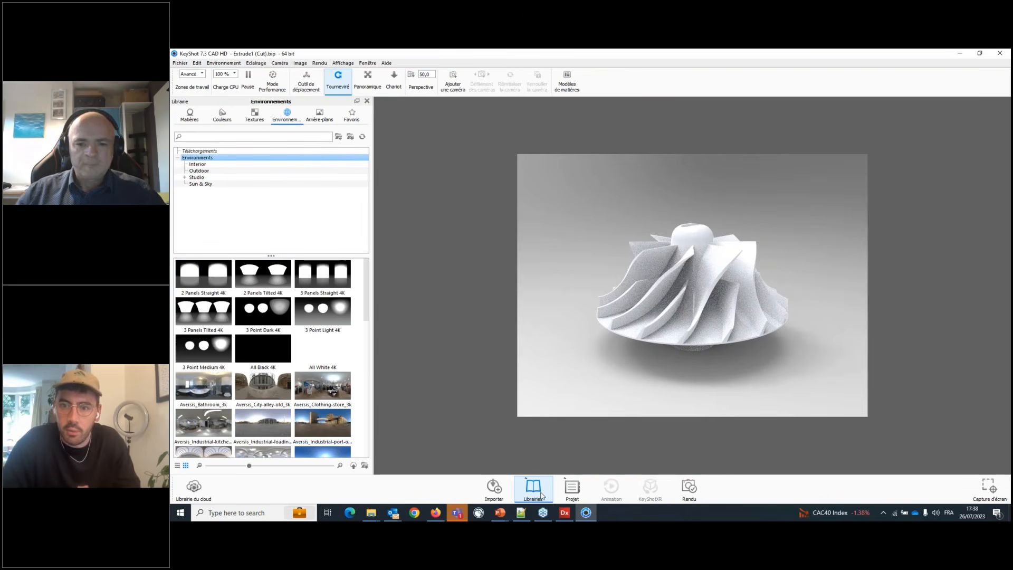
{"action": "left_click", "coordinate": [563, 513]}
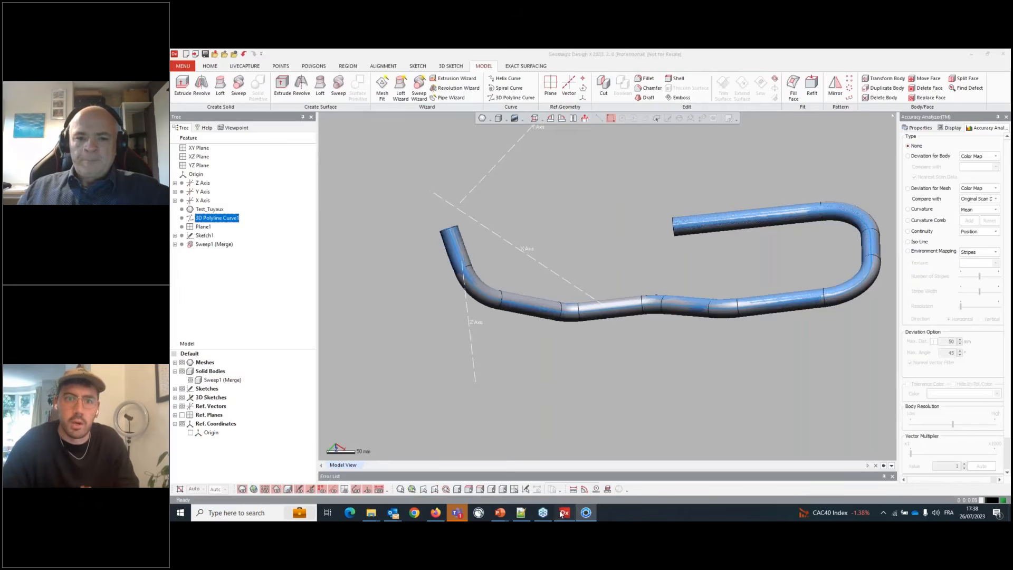
{"action": "scroll", "coordinate": [506, 271], "scroll_direction": "down", "scroll_amount": 5}
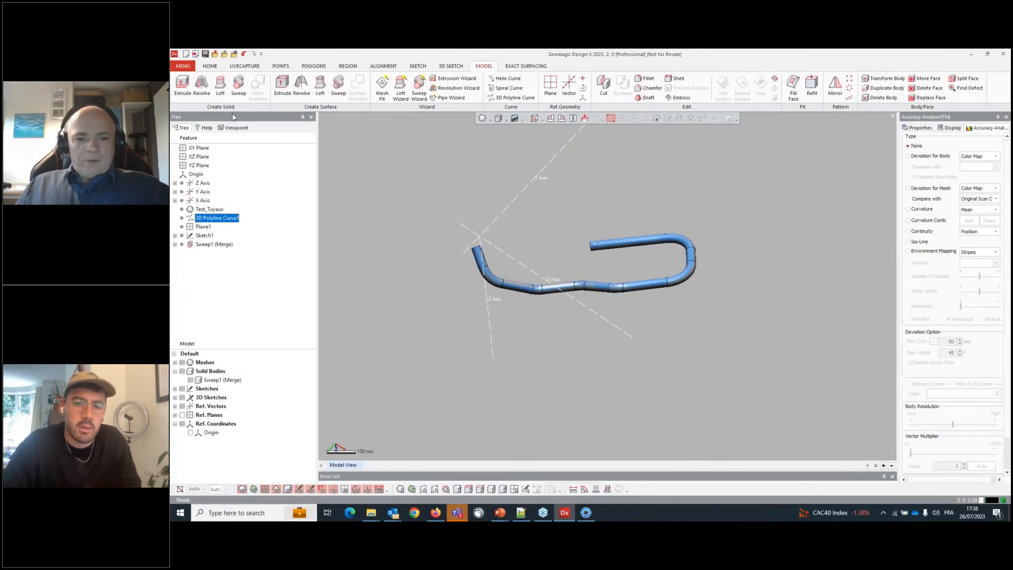
{"action": "left_click", "coordinate": [183, 67]}
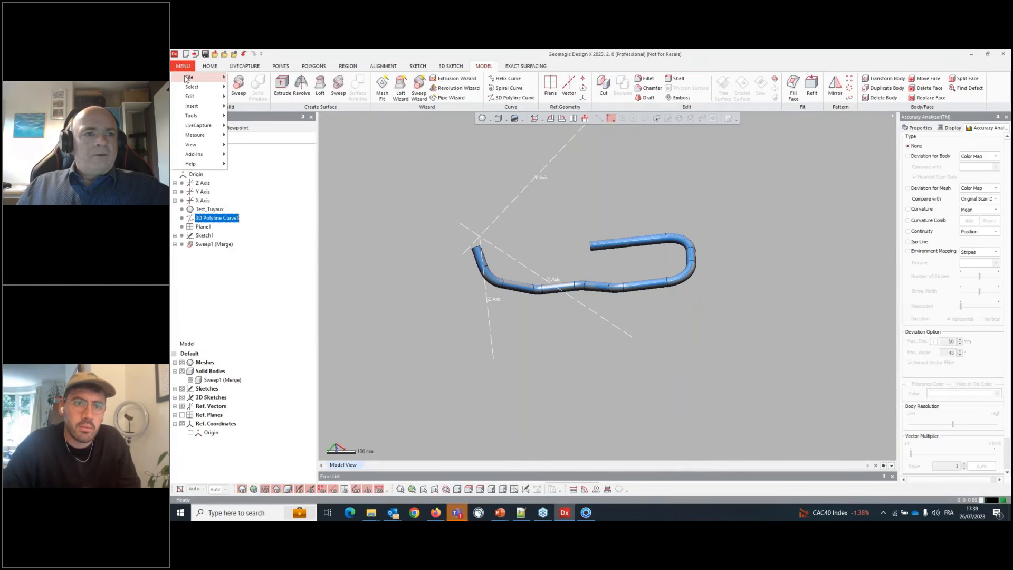
{"action": "mouse_move", "coordinate": [187, 77]}
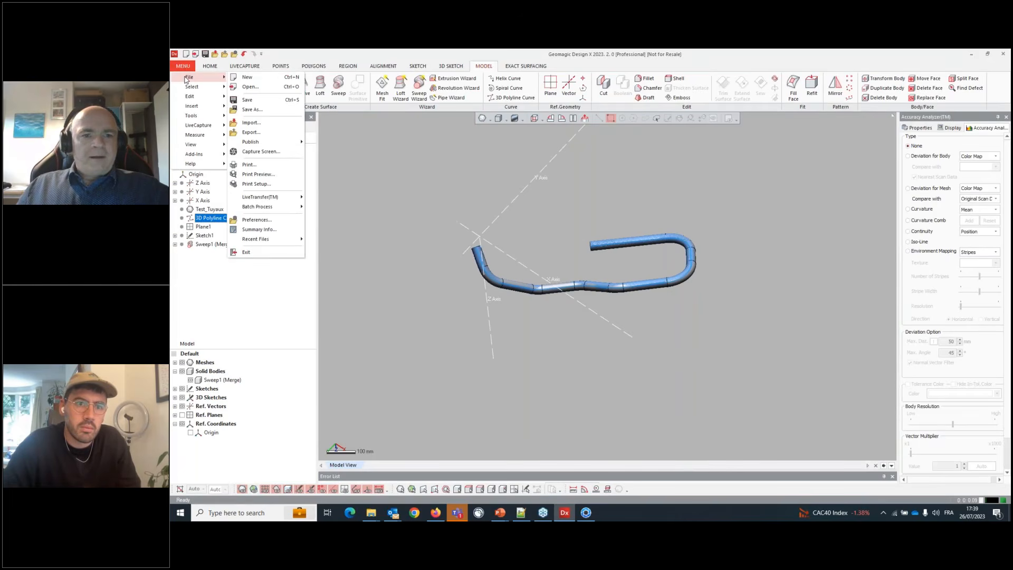
{"action": "left_click", "coordinate": [250, 87]}
{"action": "left_click", "coordinate": [594, 300]}
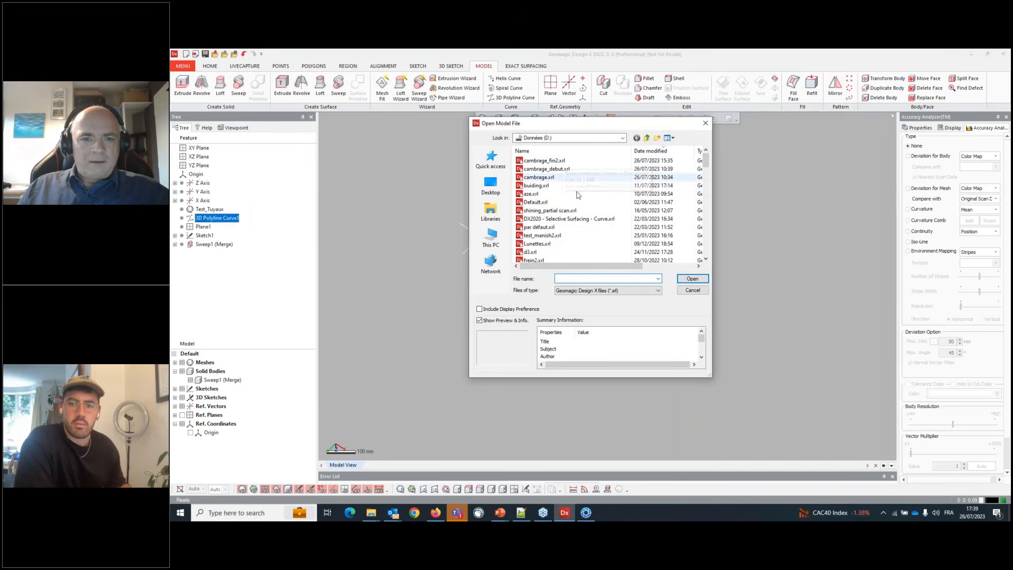
{"action": "left_click", "coordinate": [692, 290]}
- Open the recent turbine.xrl file without saving changes to the current pipe model
{"action": "left_click", "coordinate": [183, 66]}
{"action": "mouse_move", "coordinate": [191, 77]}
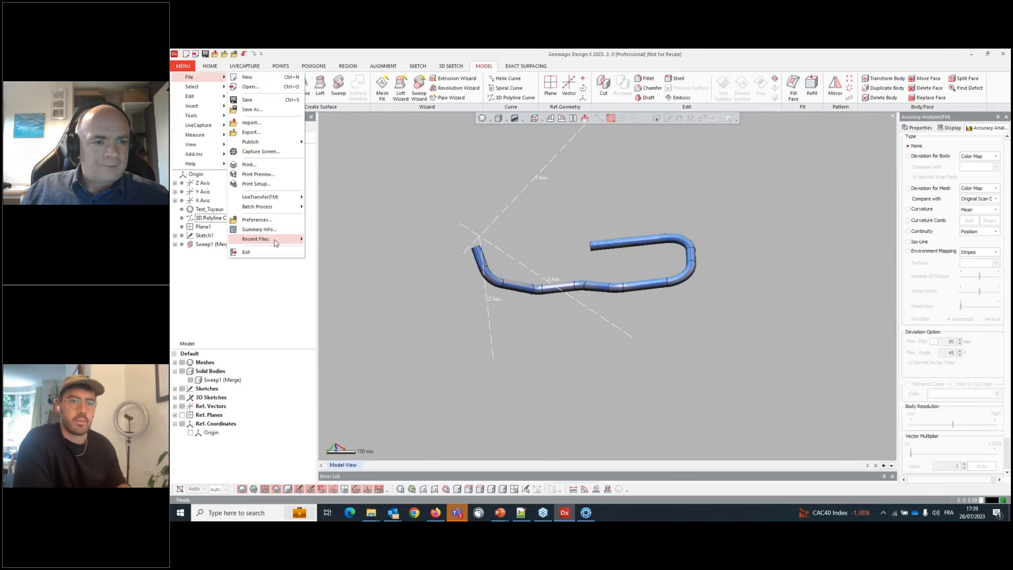
{"action": "mouse_move", "coordinate": [275, 240]}
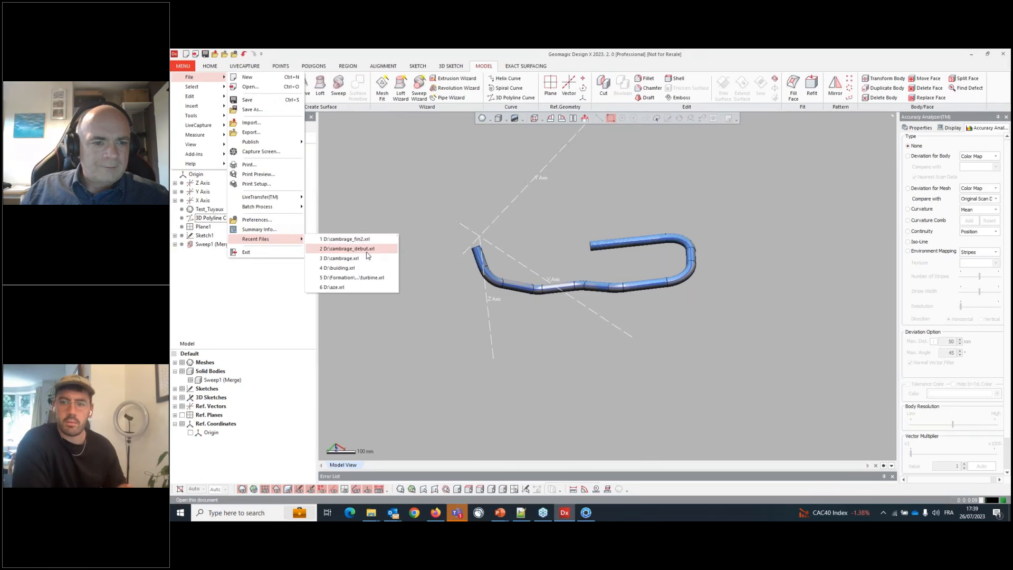
{"action": "left_click", "coordinate": [385, 281]}
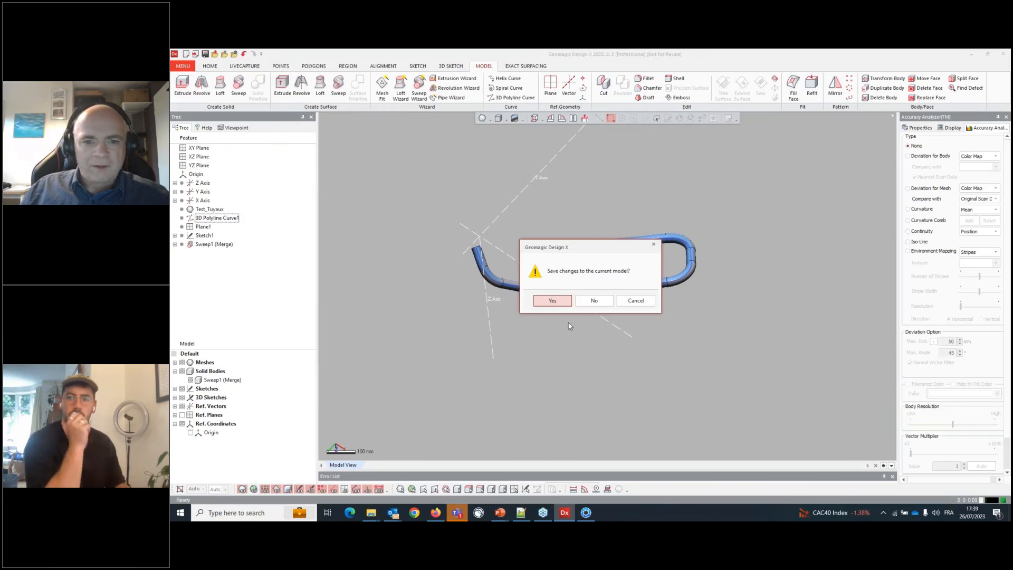
{"action": "left_click", "coordinate": [592, 298]}
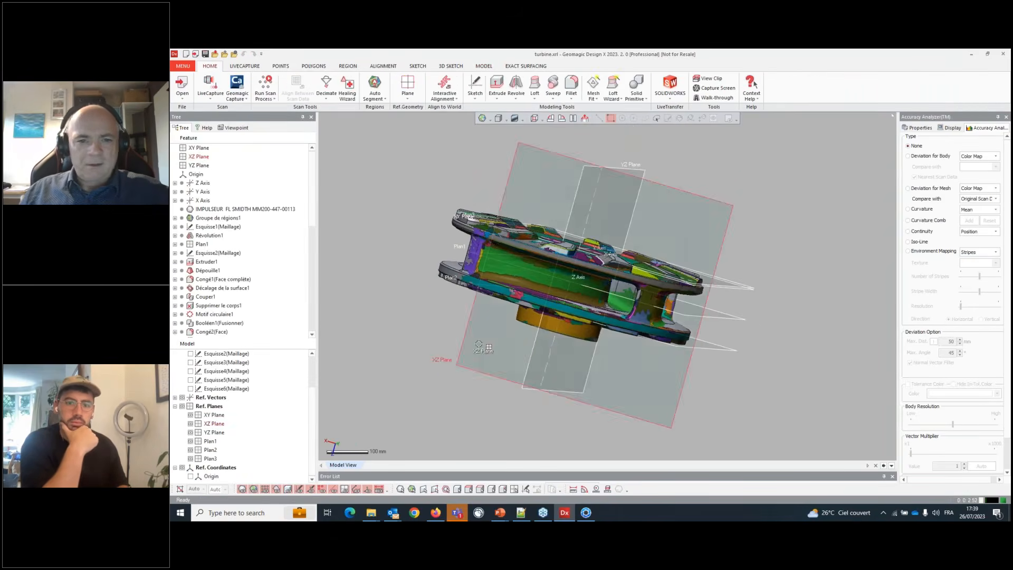
- Open the Error List and set its CAD compatibility check to SOLIDWORKS
{"action": "left_click", "coordinate": [242, 490]}
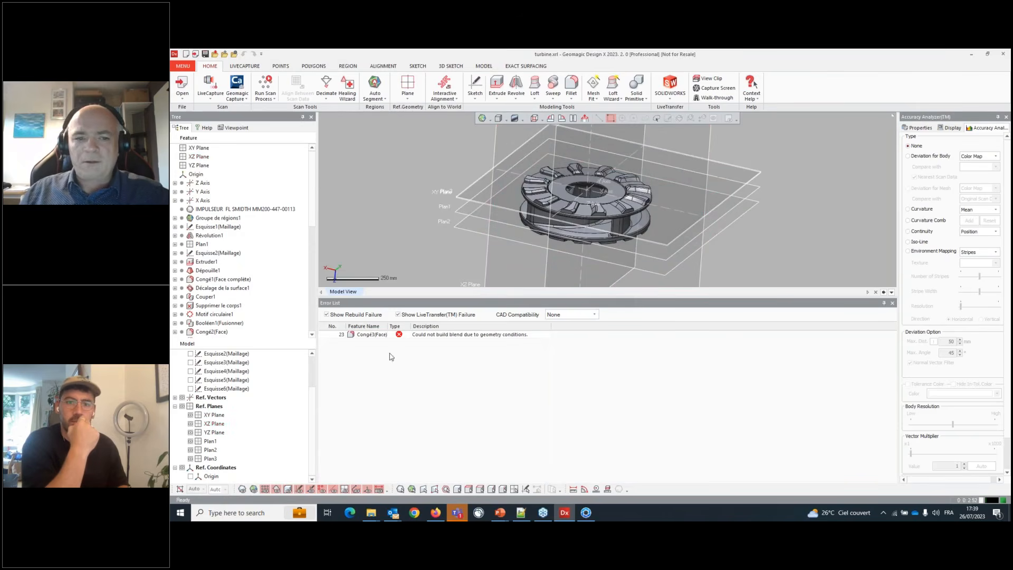
{"action": "left_click", "coordinate": [571, 315]}
{"action": "left_click", "coordinate": [559, 329]}
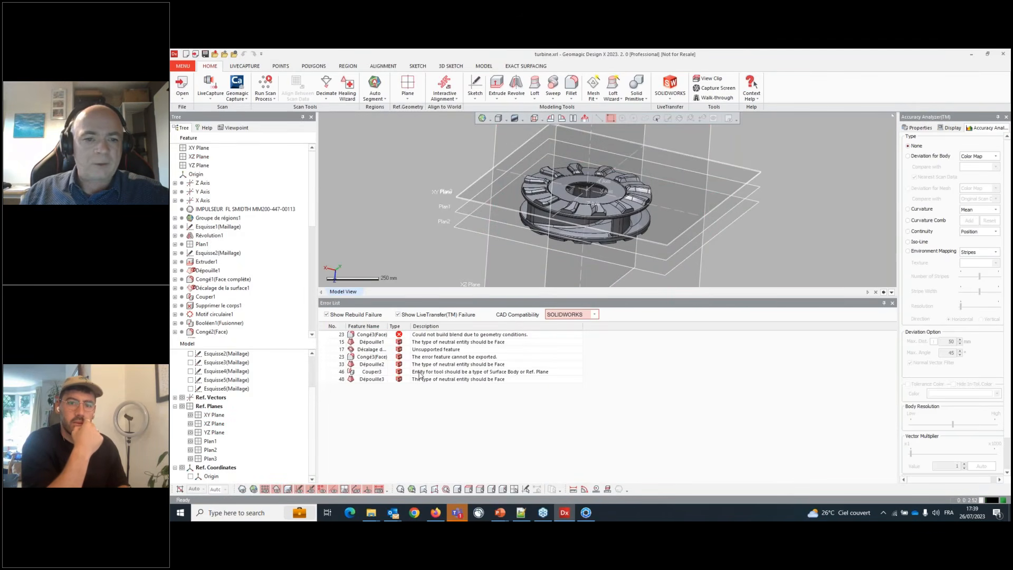
- Inspect the failed Conge3(Face) fillet feature from the error list, opening and cancelling its edit
{"action": "left_click", "coordinate": [368, 335]}
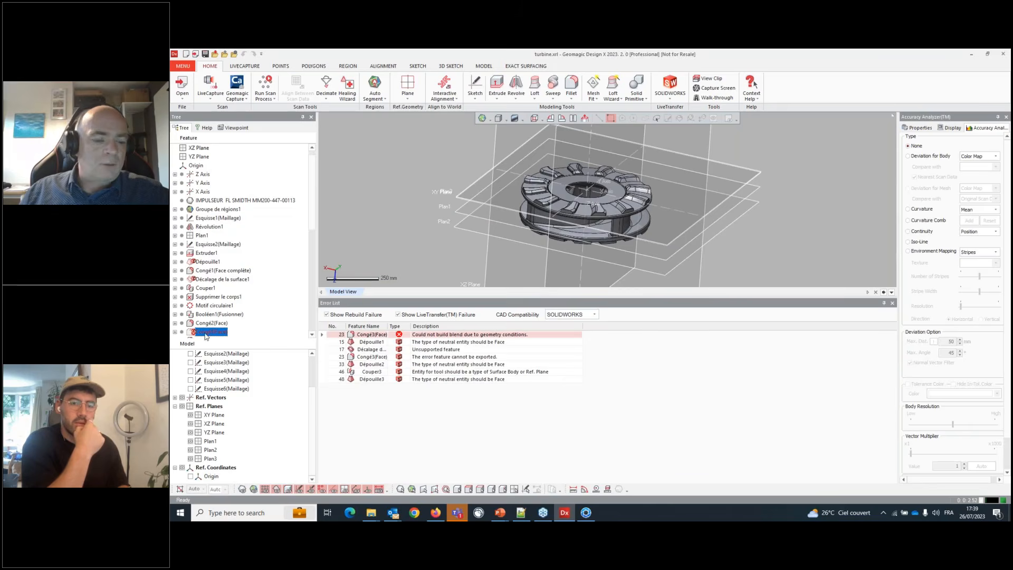
{"action": "left_click", "coordinate": [205, 333]}
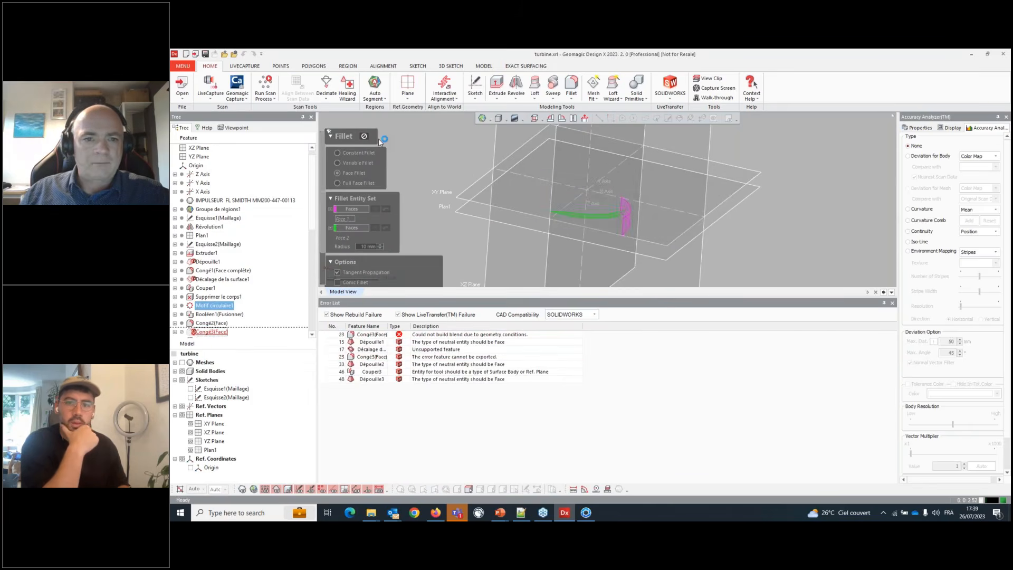
{"action": "left_click", "coordinate": [592, 294]}
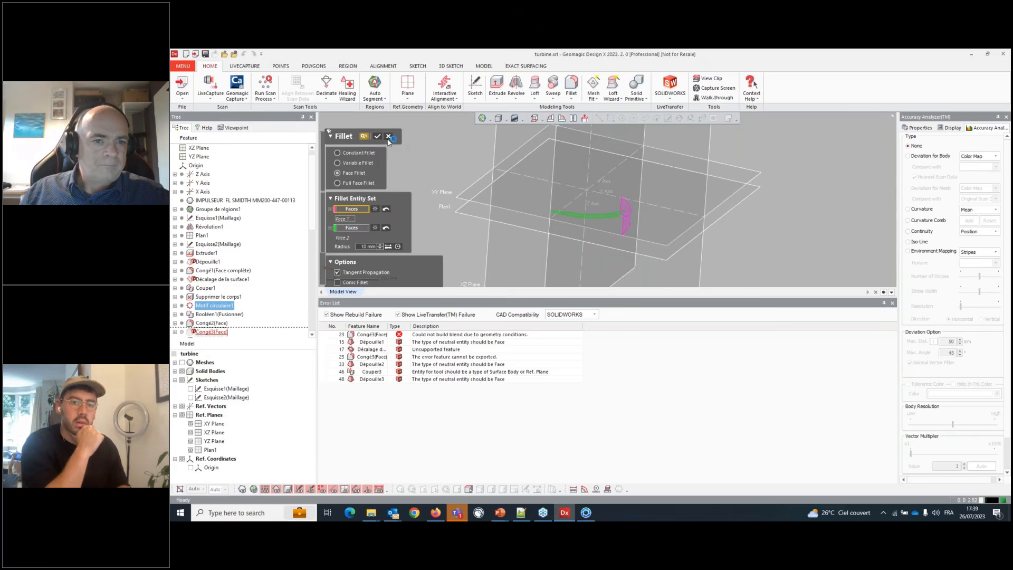
{"action": "right_click", "coordinate": [216, 332]}
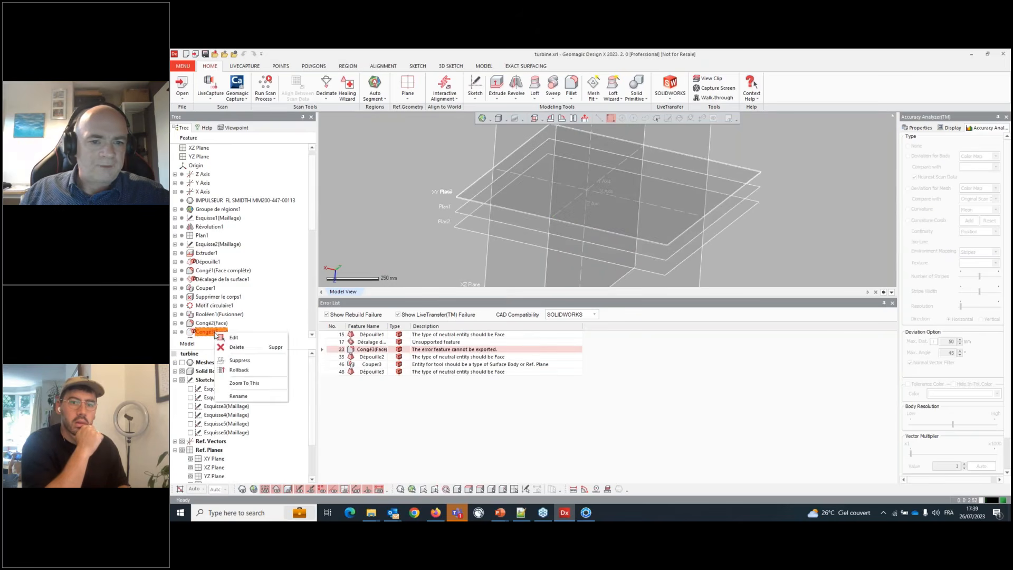
{"action": "left_click", "coordinate": [436, 353]}
{"action": "left_click", "coordinate": [451, 329]}
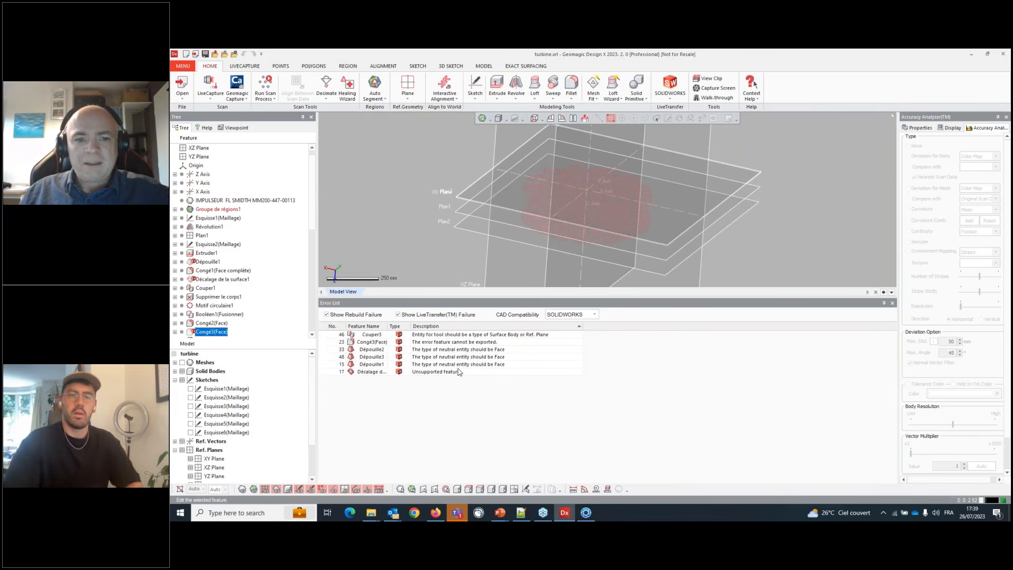
- Set the error list's CAD compatibility check to NX, review the listed issues, and close the Error List panel
{"action": "left_click", "coordinate": [378, 372]}
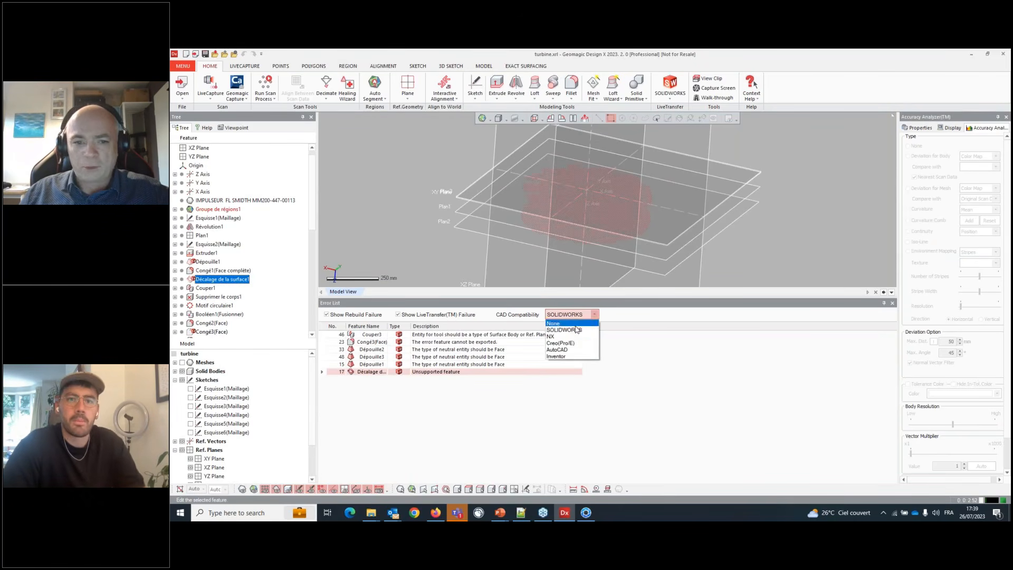
{"action": "left_click", "coordinate": [554, 334]}
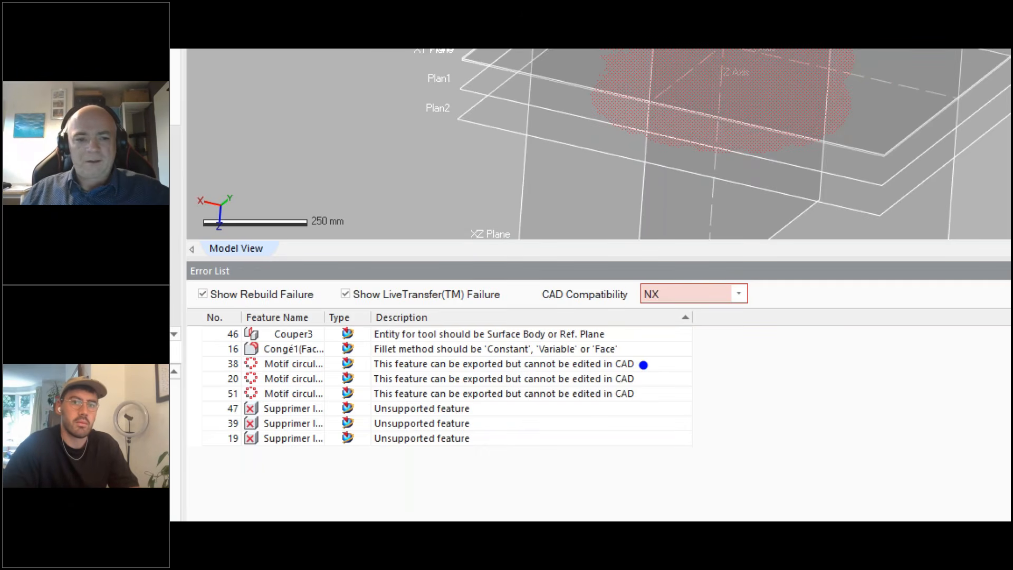
{"action": "mouse_move", "coordinate": [481, 405]}
{"action": "left_mouse_down"}
{"action": "mouse_move", "coordinate": [416, 387]}
{"action": "mouse_move", "coordinate": [469, 471]}
{"action": "left_mouse_up"}
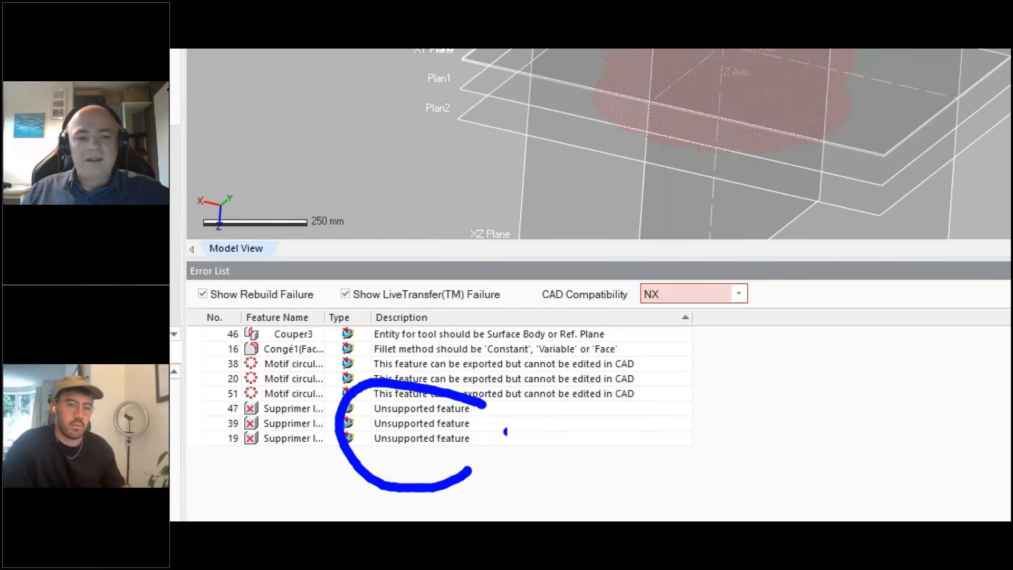
{"action": "key", "text": "Escape"}
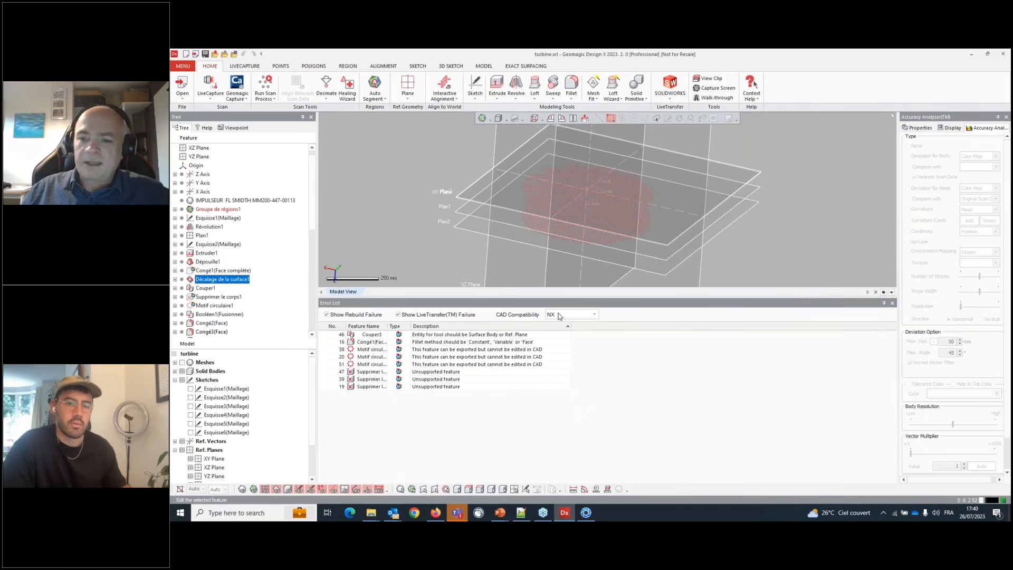
{"action": "left_click_drag", "start_coordinate": [627, 297], "coordinate": [441, 497]}
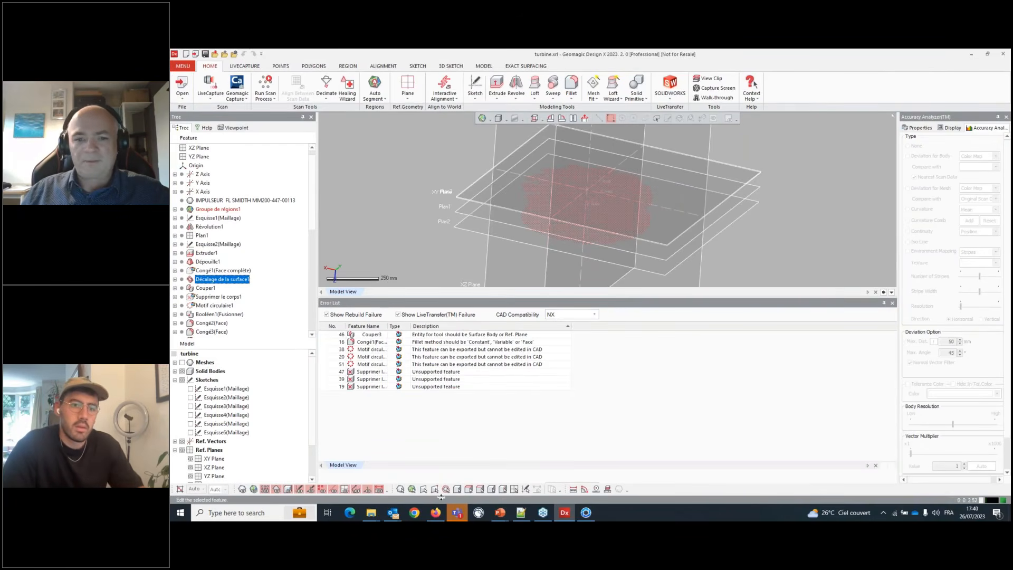
{"action": "left_click_drag", "start_coordinate": [330, 484], "coordinate": [302, 494]}
{"action": "left_click", "coordinate": [362, 379]}
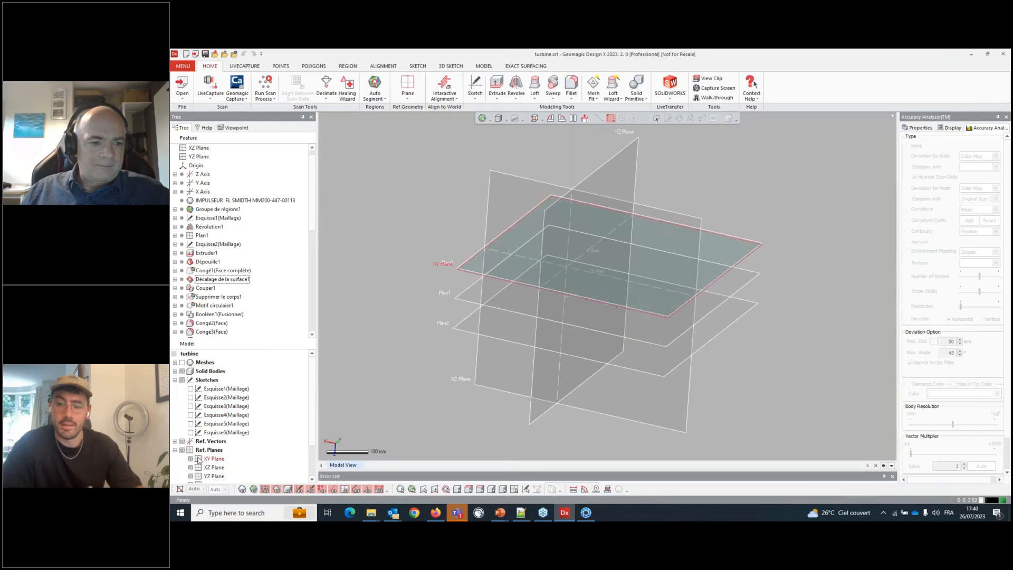
- Show the turbine's Motif circulaire3 solid body and orbit the view to inspect it
{"action": "left_click", "coordinate": [174, 371]}
{"action": "left_click", "coordinate": [191, 380]}
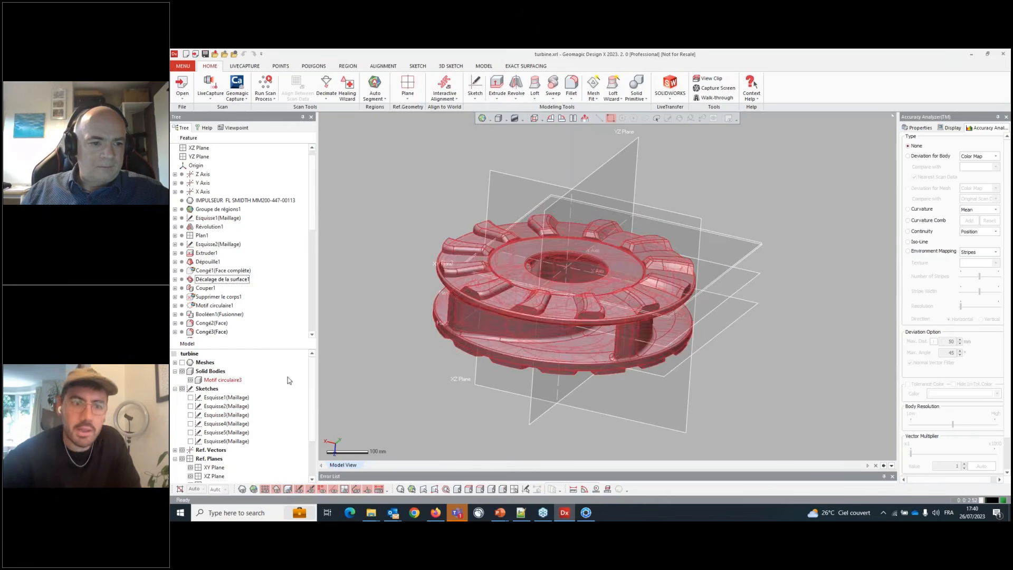
{"action": "right_click_drag", "start_coordinate": [728, 215], "coordinate": [688, 235]}
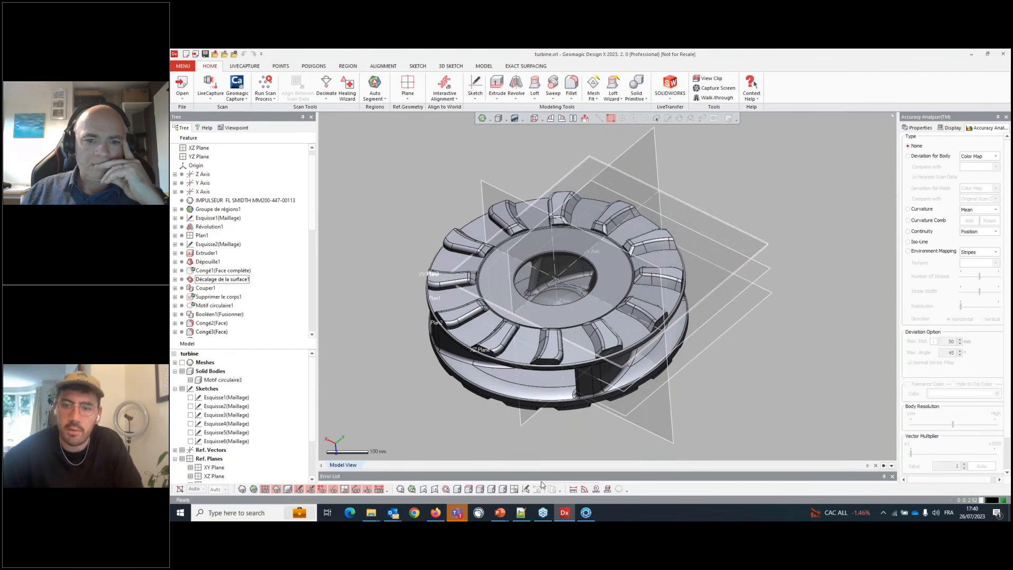
{"action": "mouse_move", "coordinate": [552, 446]}
{"action": "right_mouse_down"}
{"action": "mouse_move", "coordinate": [578, 413]}
{"action": "mouse_move", "coordinate": [585, 341]}
{"action": "mouse_move", "coordinate": [552, 433]}
{"action": "right_mouse_up"}
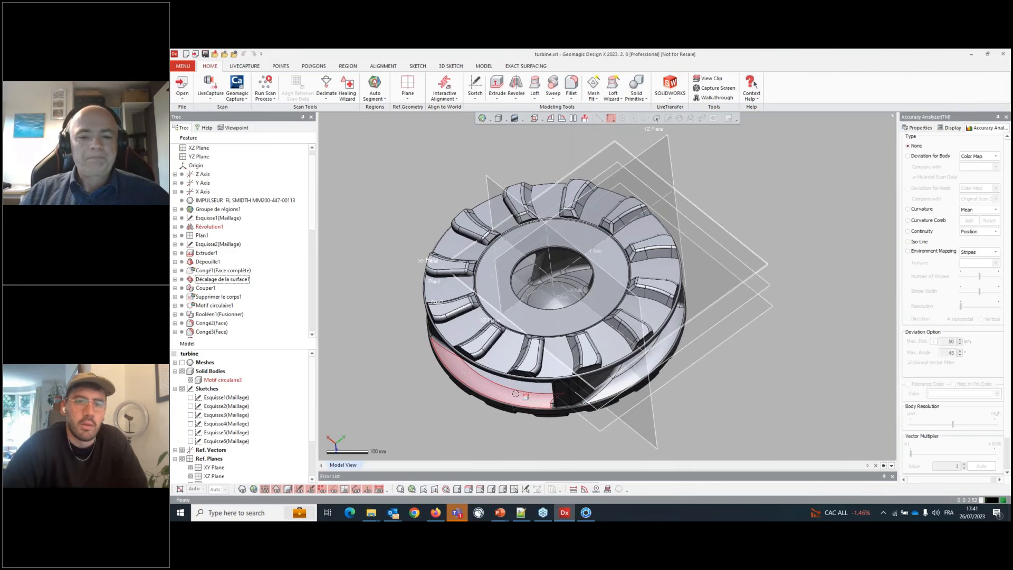
- Compare the impeller in KeyShot with the turbine model, orbiting around the turbine to inspect it
{"action": "left_click", "coordinate": [588, 514]}
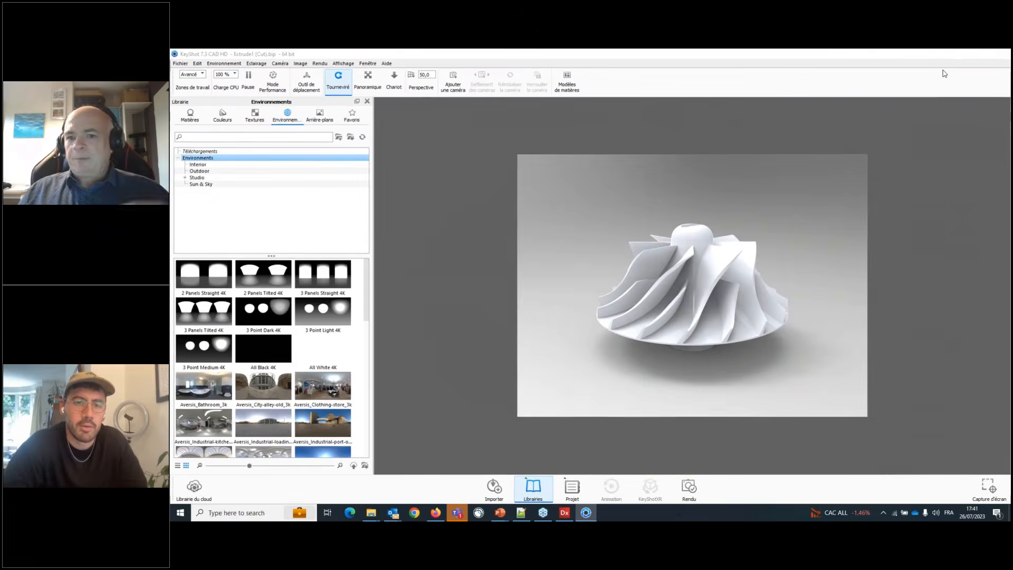
{"action": "left_click", "coordinate": [565, 513]}
{"action": "left_click", "coordinate": [569, 512]}
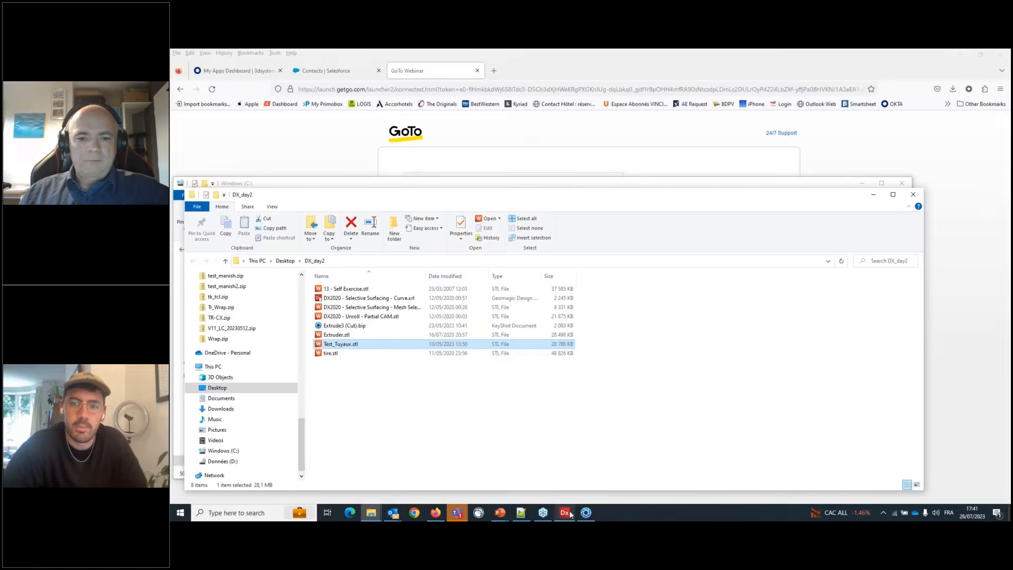
{"action": "left_click", "coordinate": [570, 512]}
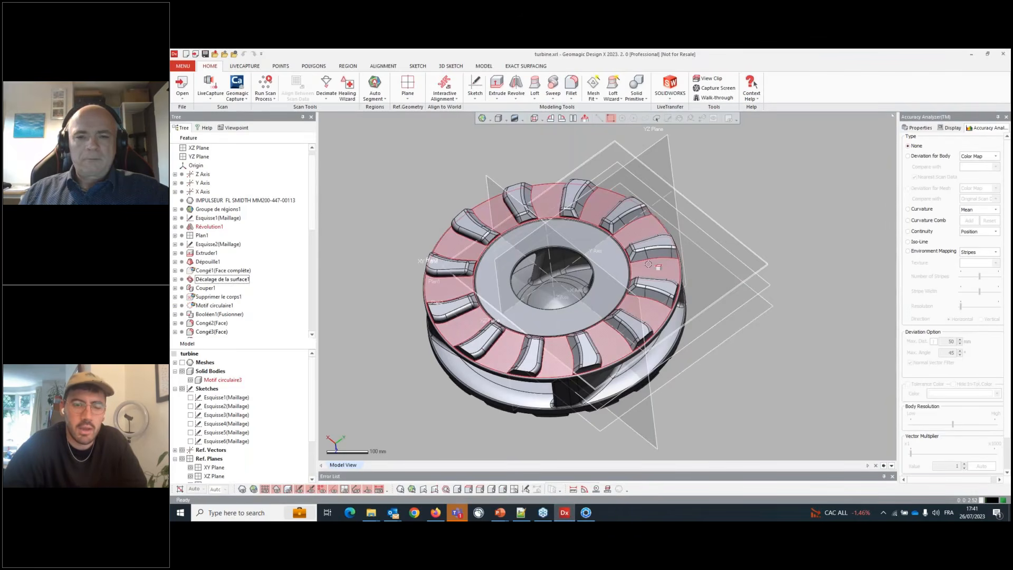
{"action": "right_click_drag", "start_coordinate": [609, 280], "coordinate": [650, 298]}
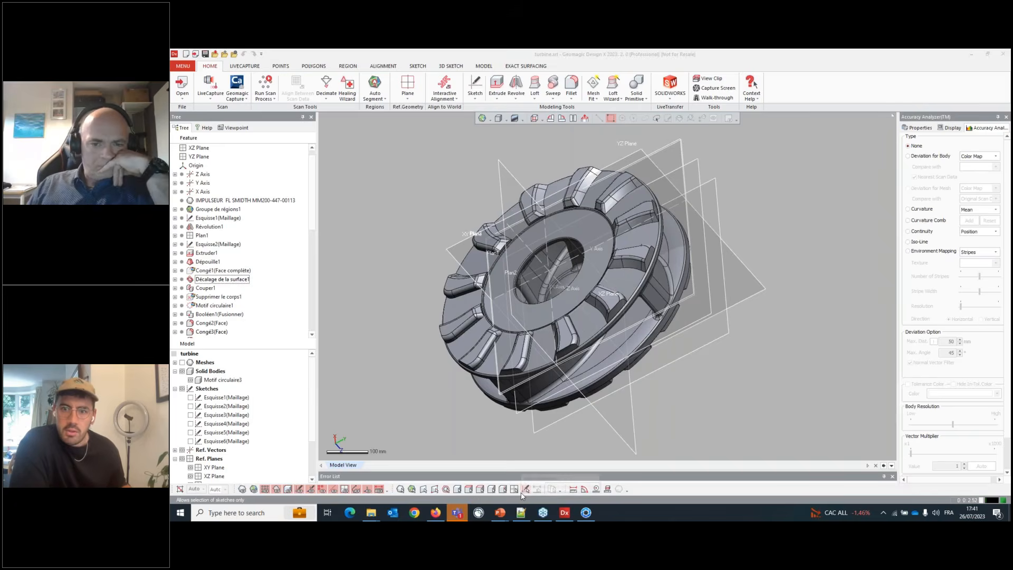
{"action": "right_click_drag", "start_coordinate": [615, 248], "coordinate": [675, 193]}
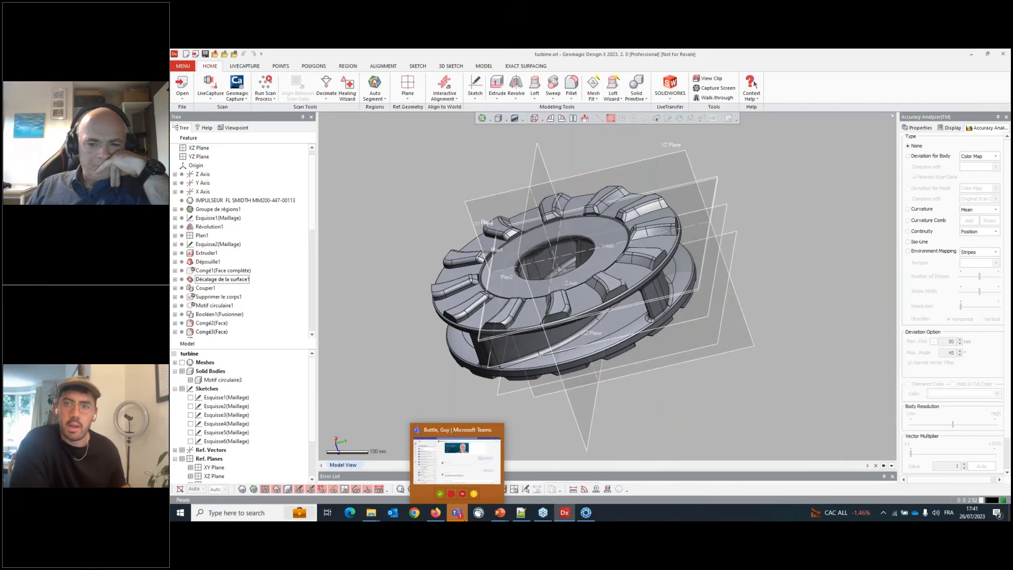
{"action": "left_click", "coordinate": [458, 513]}
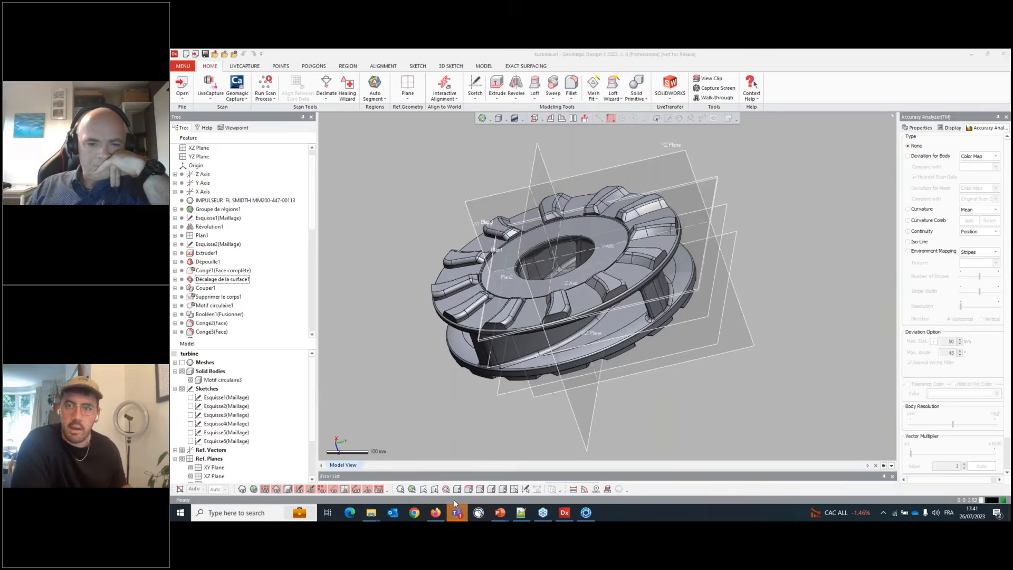
{"action": "left_click", "coordinate": [453, 499]}
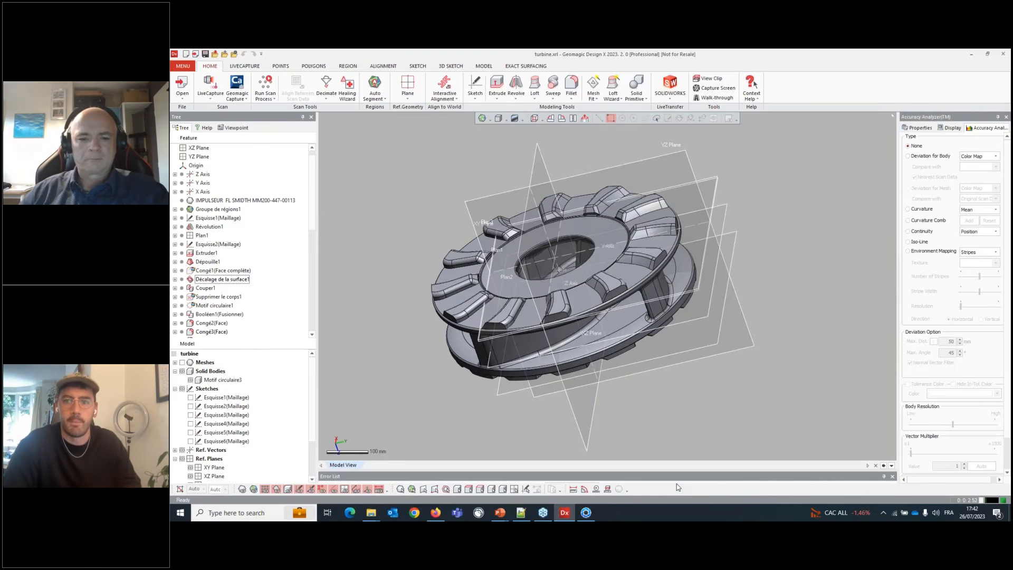
- Switch to KeyShot and apply a rough Niobium metal material from the Materials library to the impeller
{"action": "left_click", "coordinate": [587, 511]}
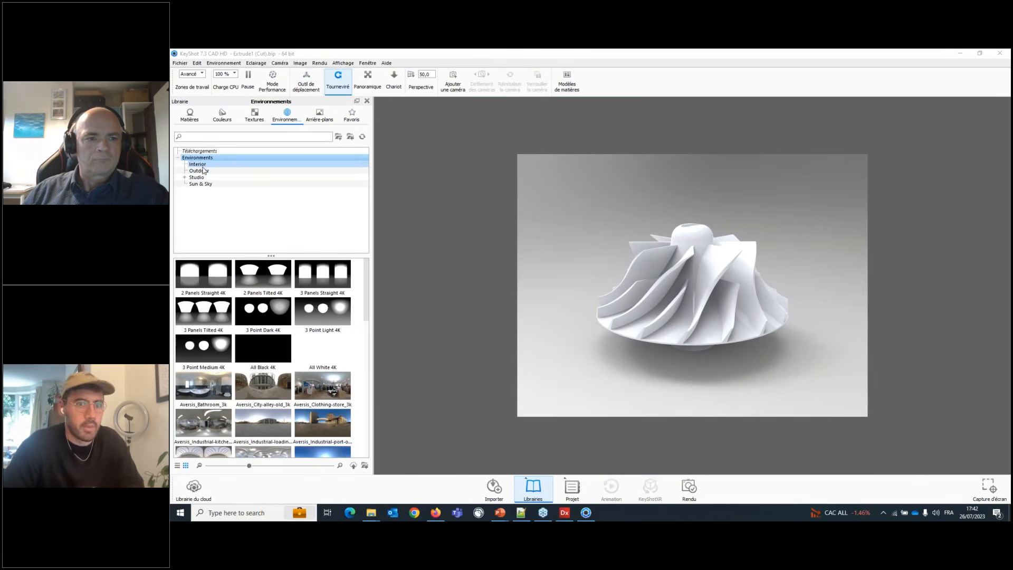
{"action": "left_click", "coordinate": [193, 121]}
{"action": "left_click", "coordinate": [191, 117]}
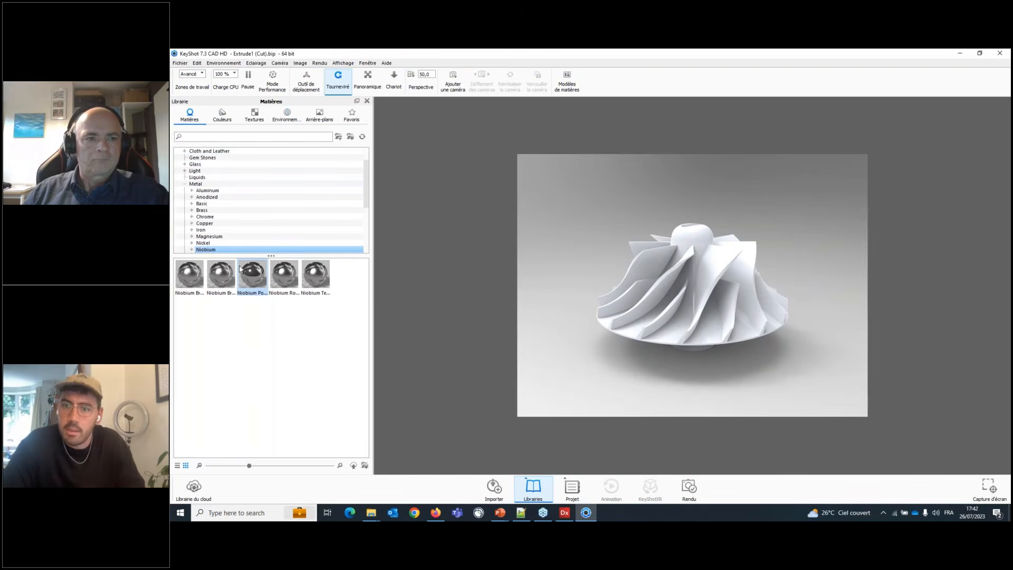
{"action": "left_click_drag", "start_coordinate": [283, 274], "coordinate": [732, 333]}
- Orbit around the metal impeller to inspect its finish, then minimize KeyShot to return to the turbine model
{"action": "middle_click_drag", "start_coordinate": [732, 333], "coordinate": [707, 359]}
{"action": "left_click_drag", "start_coordinate": [707, 358], "coordinate": [708, 422]}
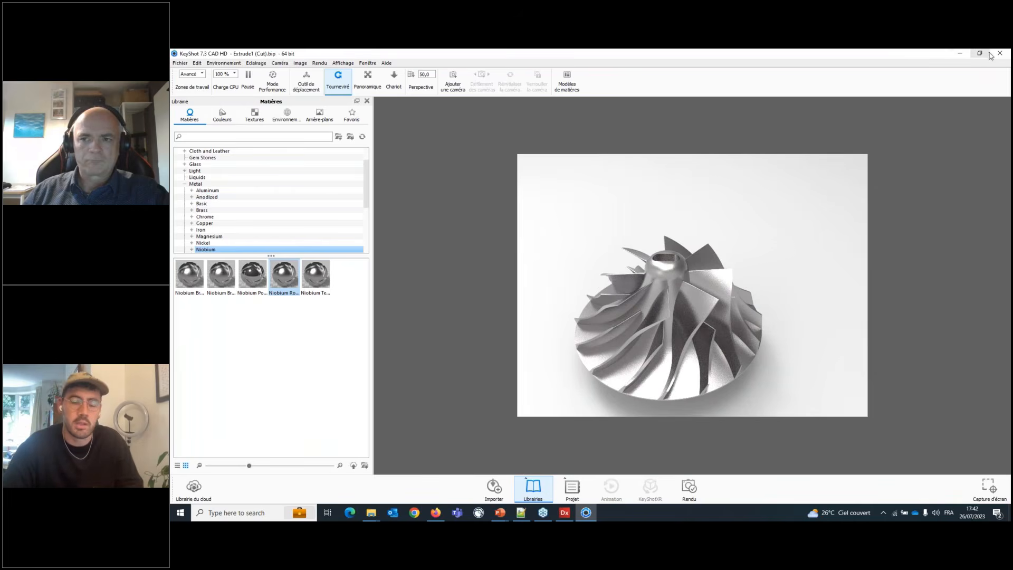
{"action": "left_click", "coordinate": [962, 57]}
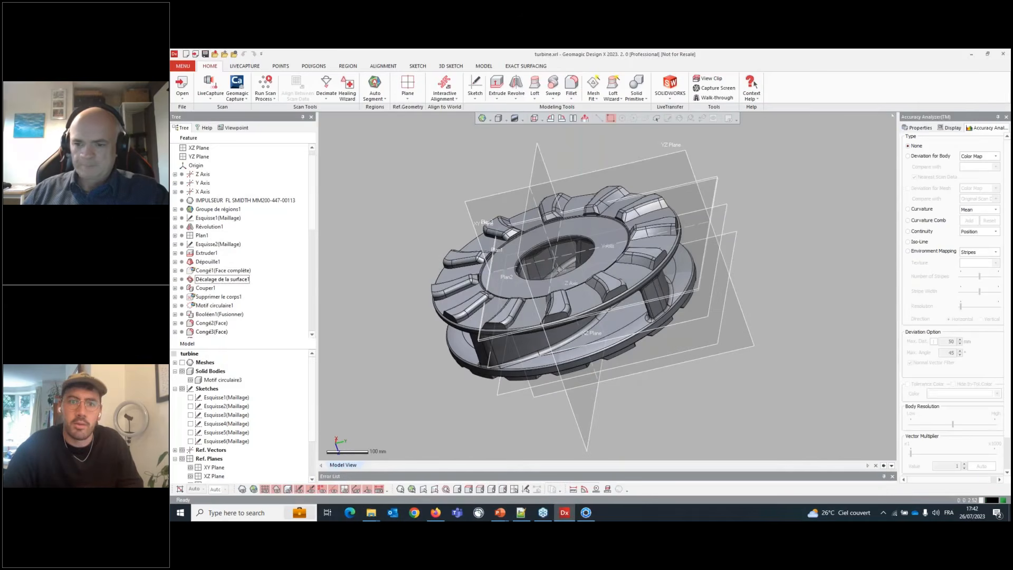